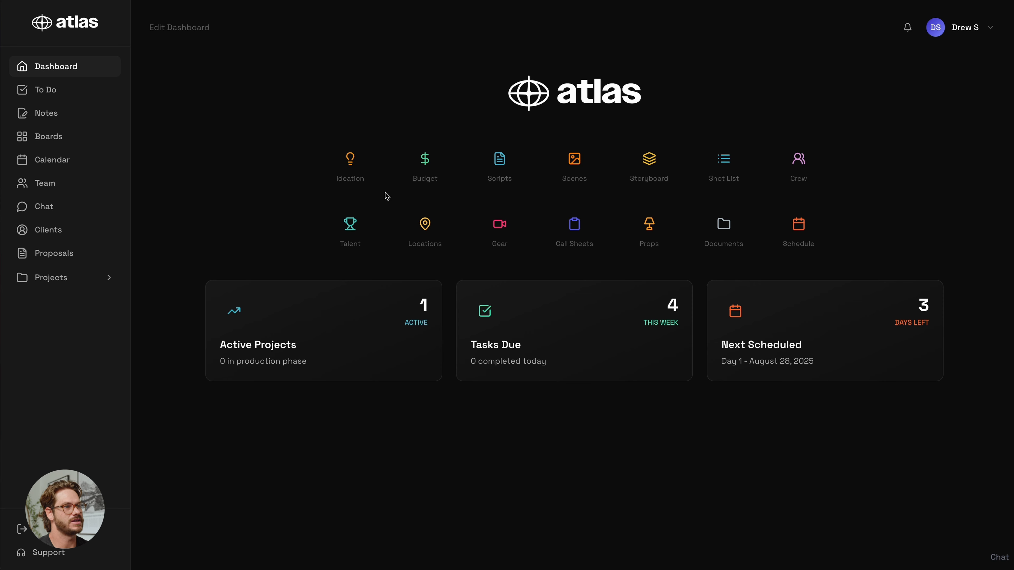
# Add the Recent Projects, Clients, Recent Tasks, Boards, Notes and Proposals widgets to the dashboard and look over the customized page.
pyautogui.click(195, 30)
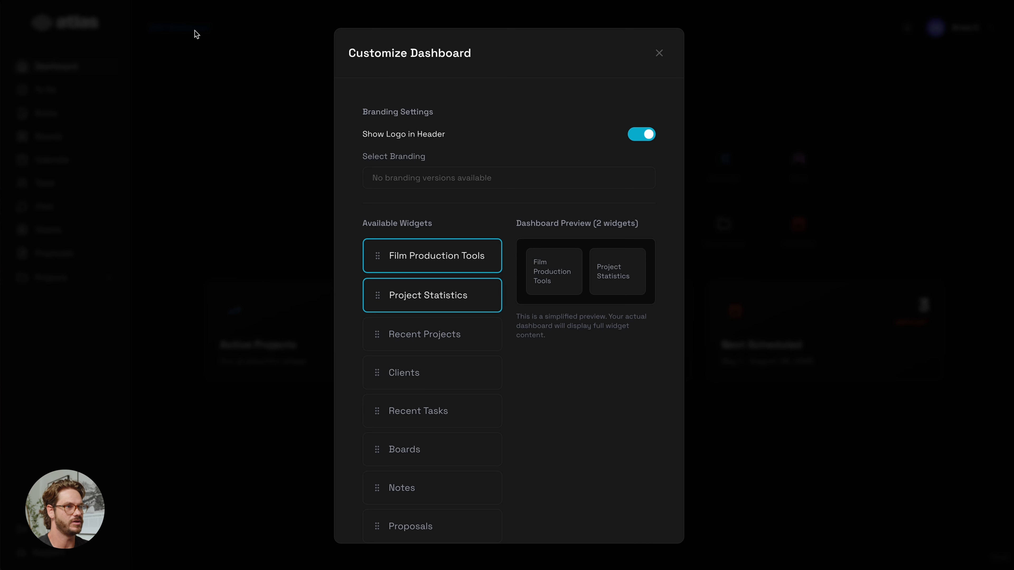
pyautogui.click(451, 338)
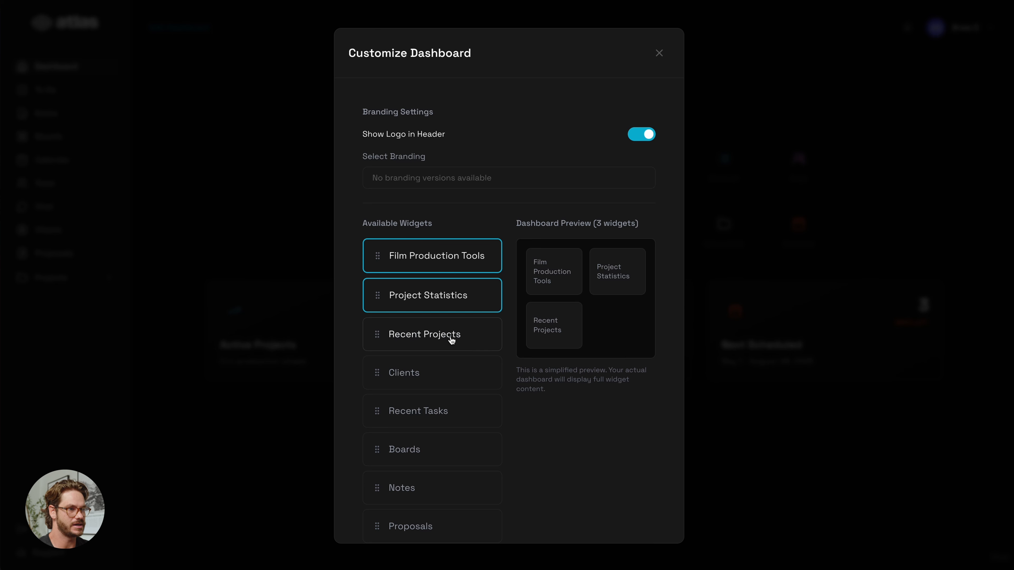
pyautogui.click(447, 384)
pyautogui.click(439, 415)
pyautogui.click(432, 450)
pyautogui.scroll(-2, 433, 451)
pyautogui.click(432, 407)
pyautogui.click(424, 444)
pyautogui.click(607, 507)
pyautogui.scroll(-10, 525, 446)
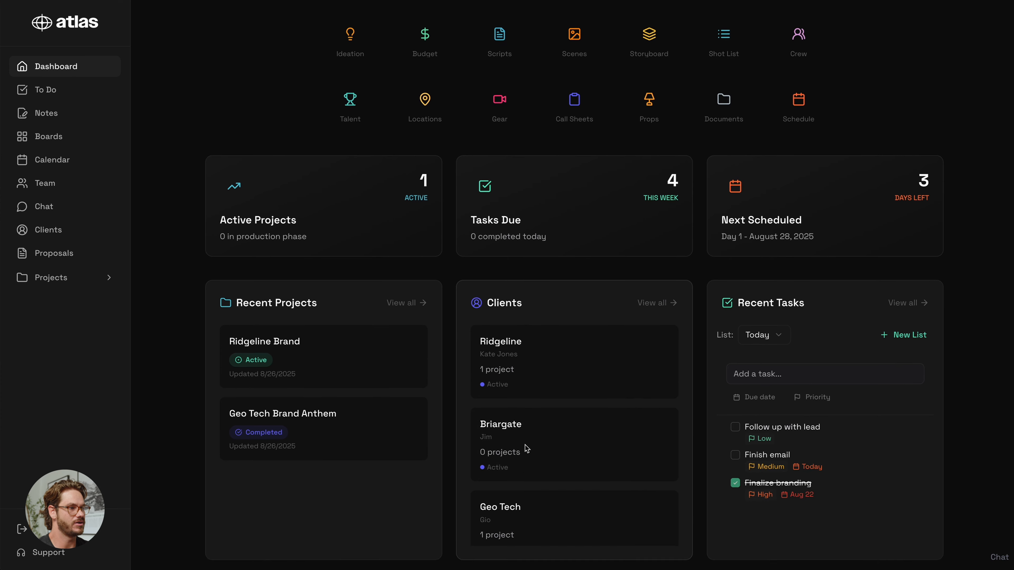
pyautogui.scroll(3, 742, 444)
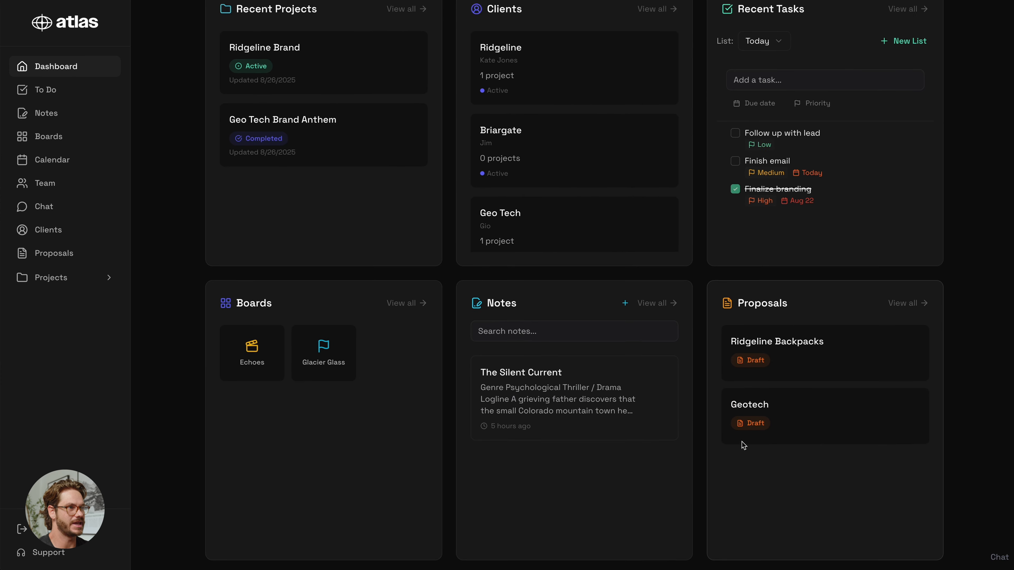
pyautogui.scroll(2, 651, 430)
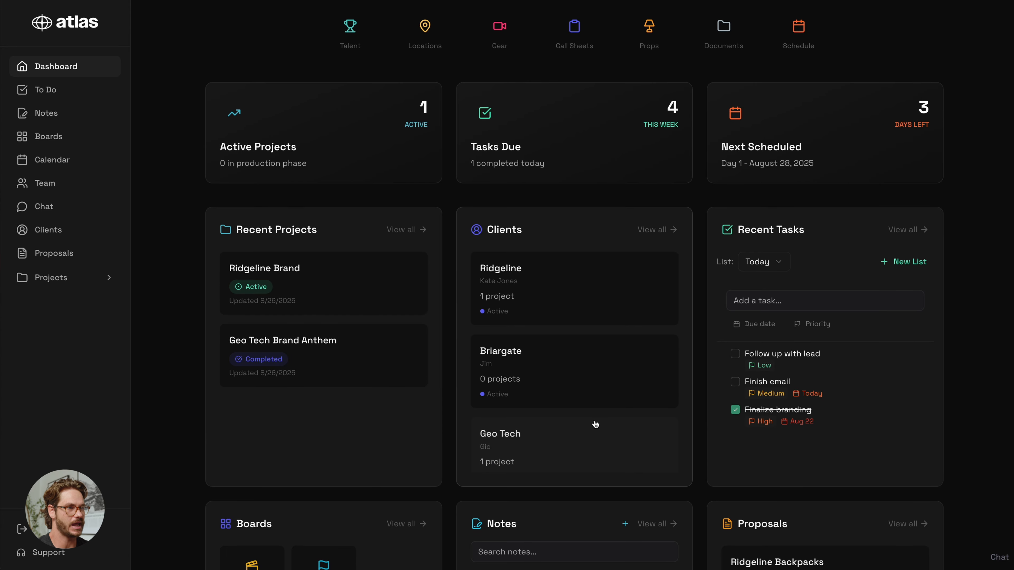
pyautogui.scroll(5, 596, 424)
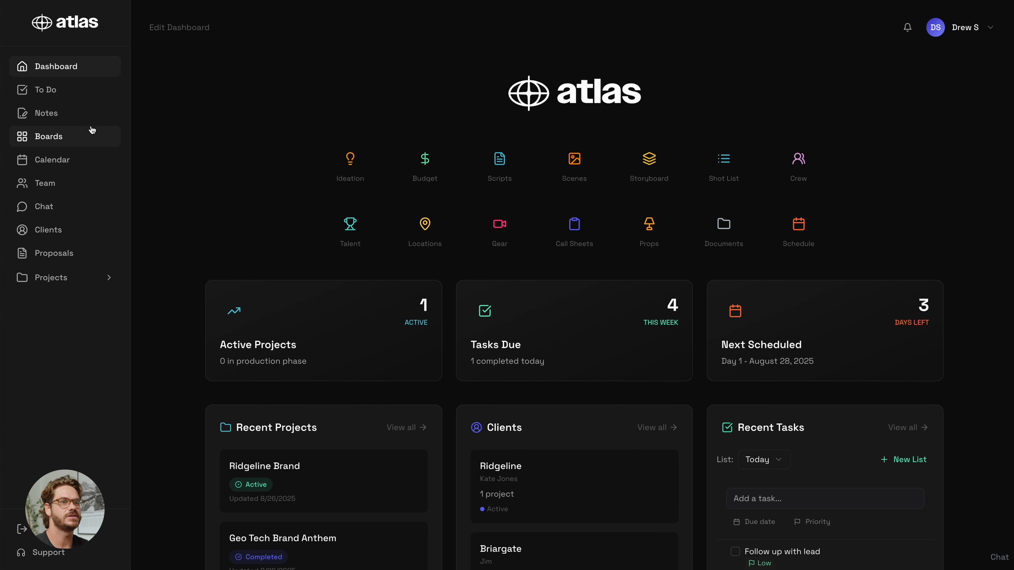
# Create a new to-do list titled "Next Week" with the orange color.
pyautogui.click(70, 96)
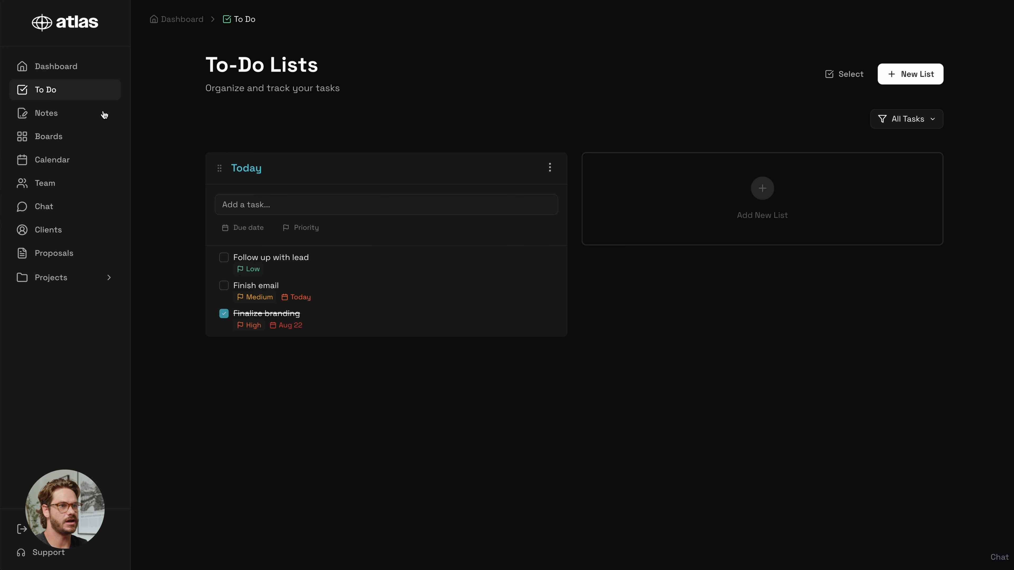
pyautogui.click(760, 195)
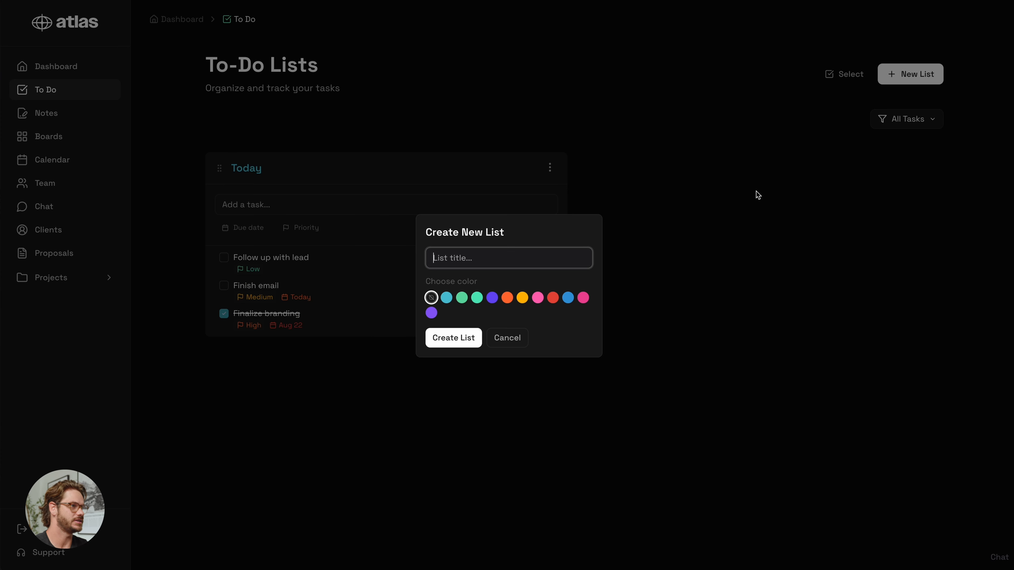
pyautogui.write('Next Wee')
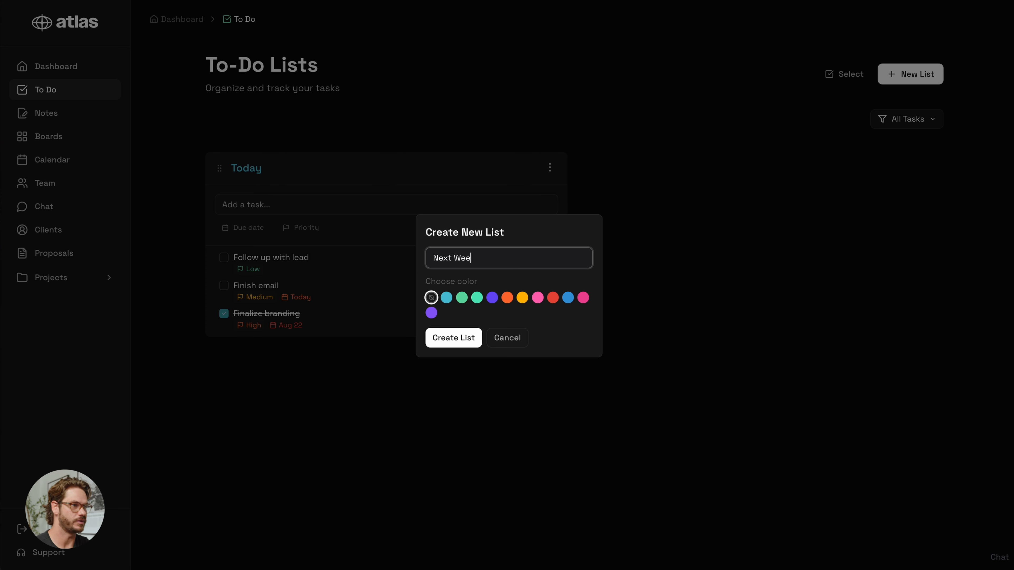
pyautogui.write('k')
pyautogui.click(508, 298)
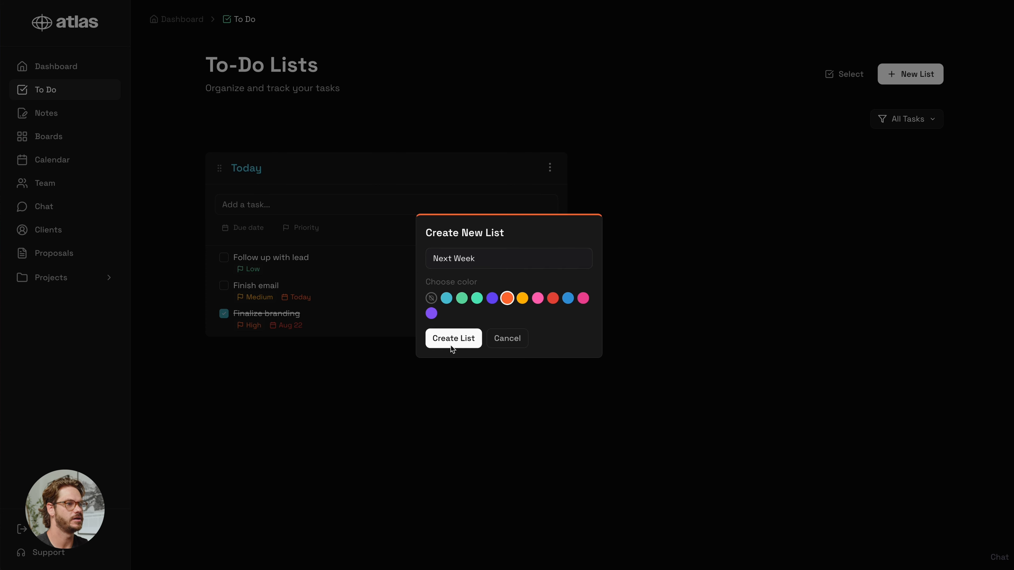
pyautogui.click(451, 344)
# Add the task "new task" to the Next Week list, due August 27, 2025, with Medium priority.
pyautogui.click(658, 207)
pyautogui.write('new task')
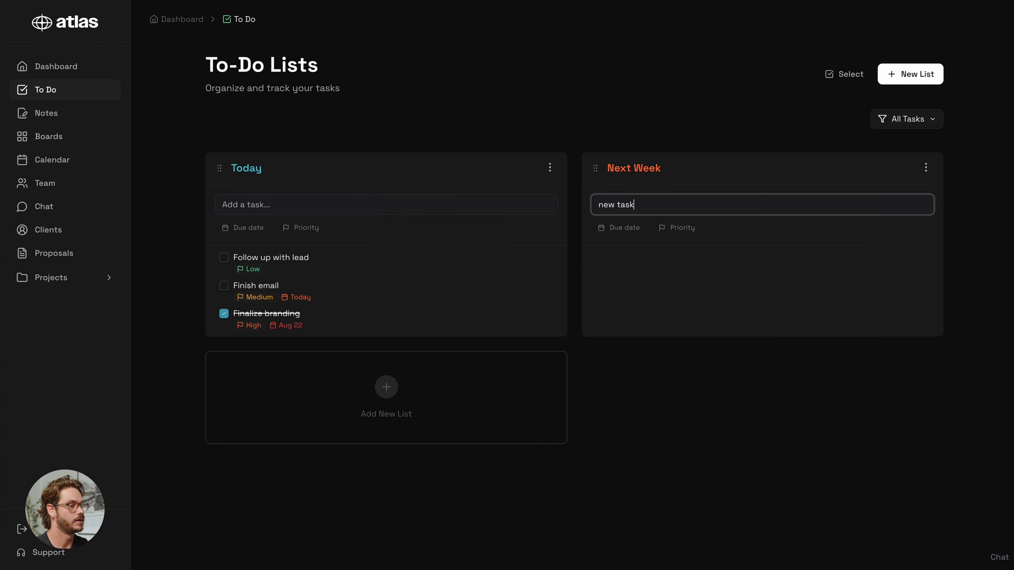
pyautogui.click(637, 232)
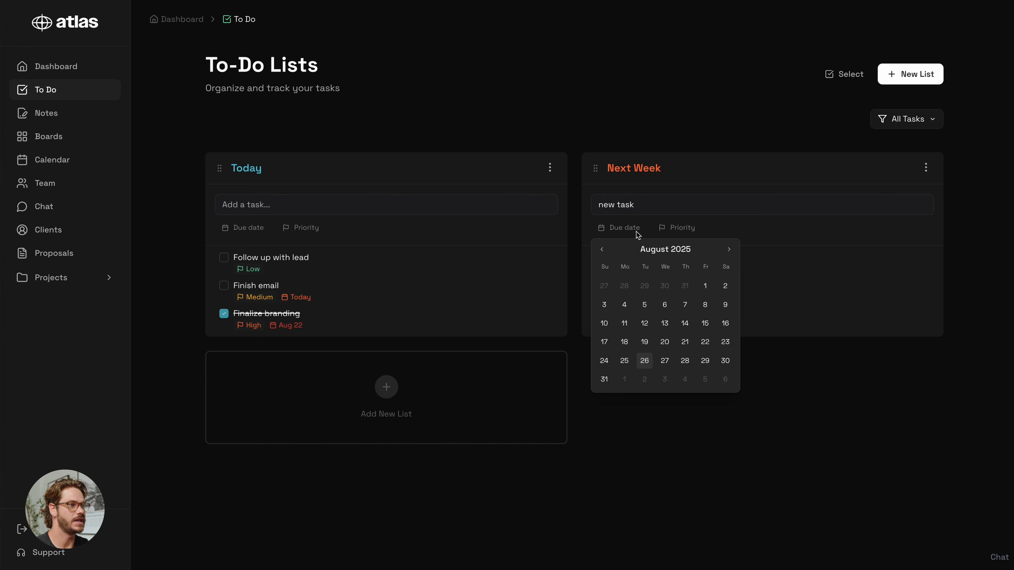
pyautogui.click(665, 362)
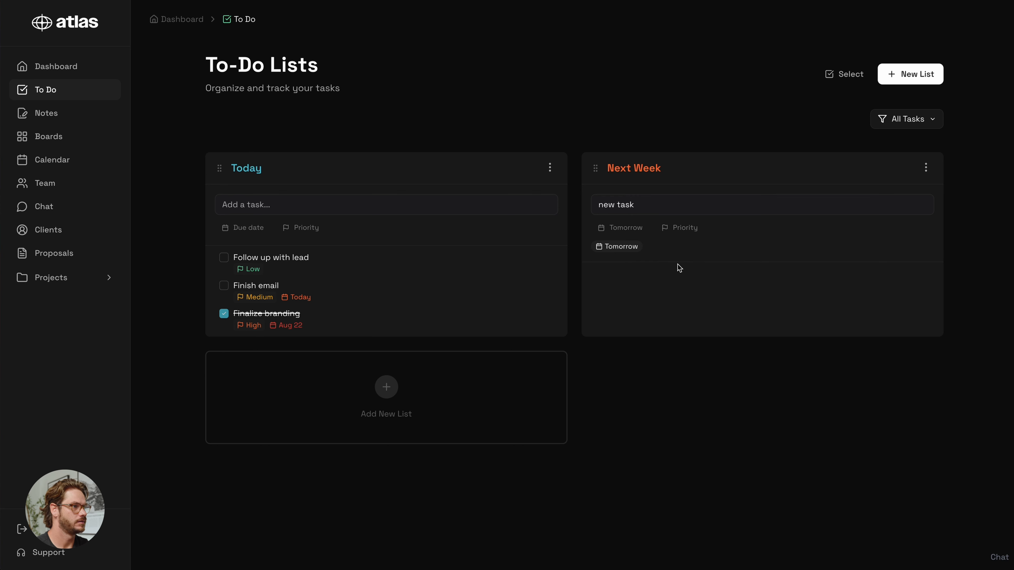
pyautogui.click(683, 228)
pyautogui.click(682, 315)
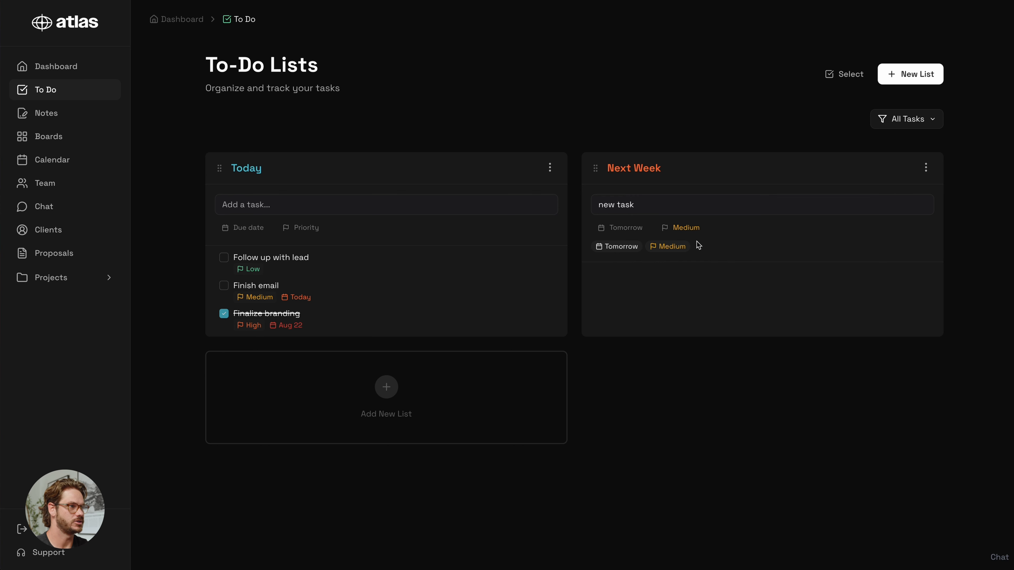
pyautogui.click(680, 211)
pyautogui.press('Return')
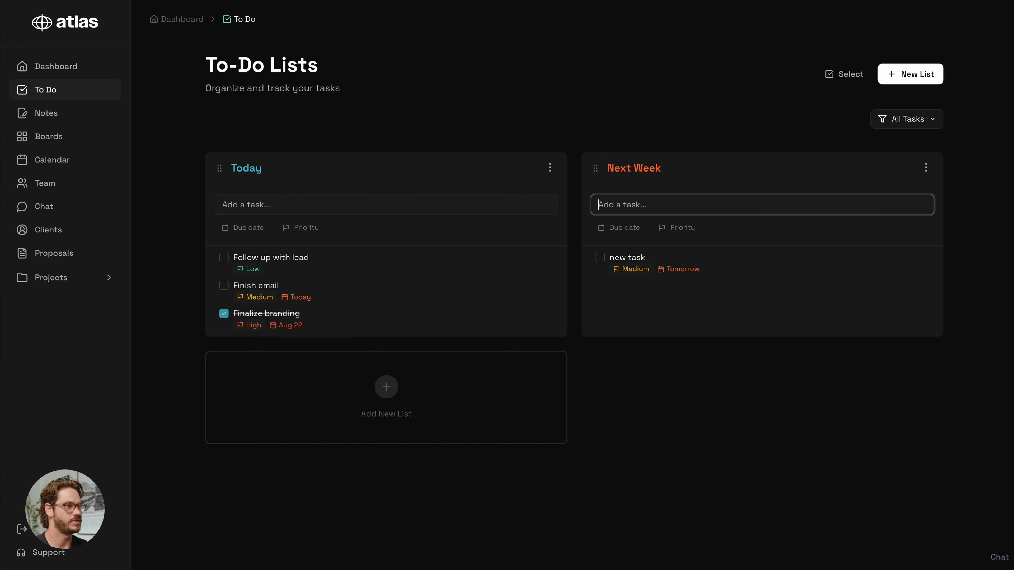
# Reorder the Next Week list ahead of Today and move the "Follow up with lead" task into it below "new task".
pyautogui.moveTo(695, 171); pyautogui.dragTo(316, 172)
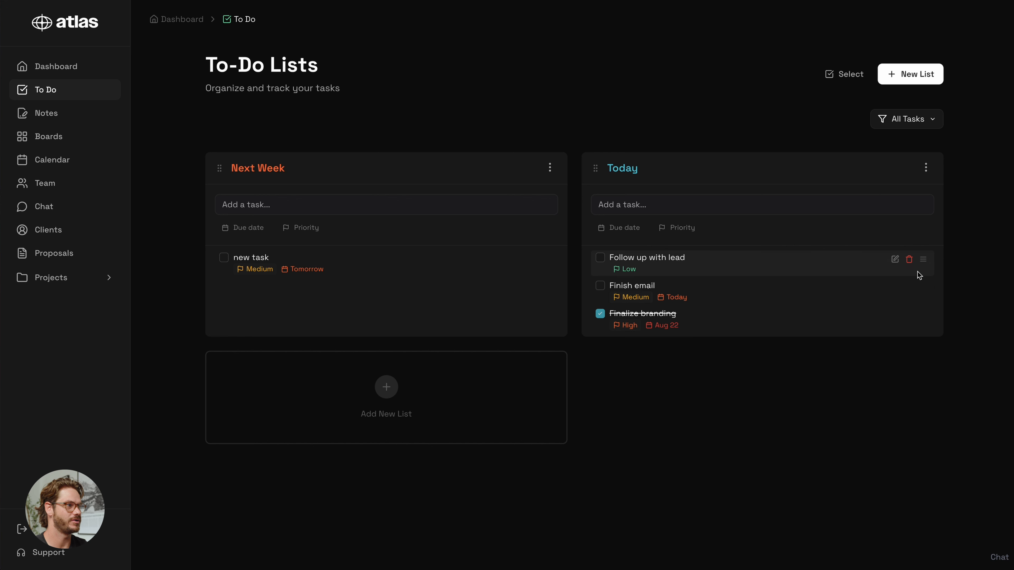
pyautogui.moveTo(925, 263); pyautogui.dragTo(422, 284)
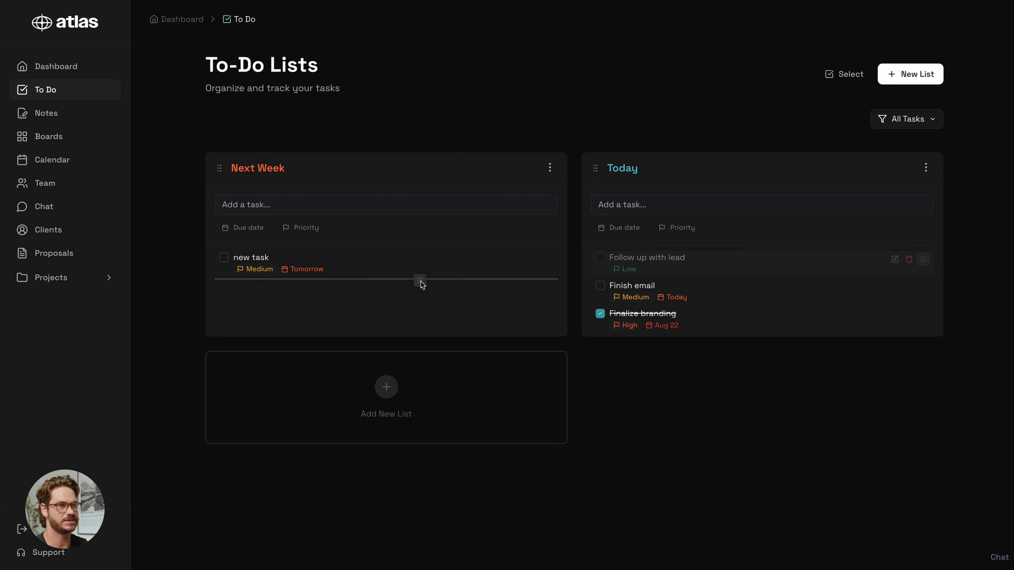
pyautogui.moveTo(422, 285); pyautogui.dragTo(422, 285)
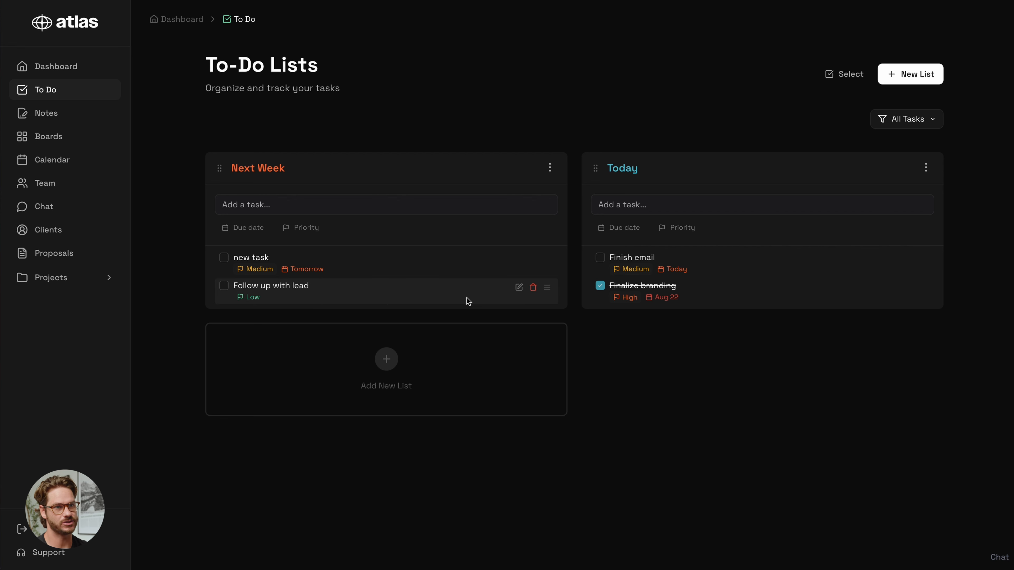
# Create and save a note in Notes containing the text "New Note".
pyautogui.click(80, 116)
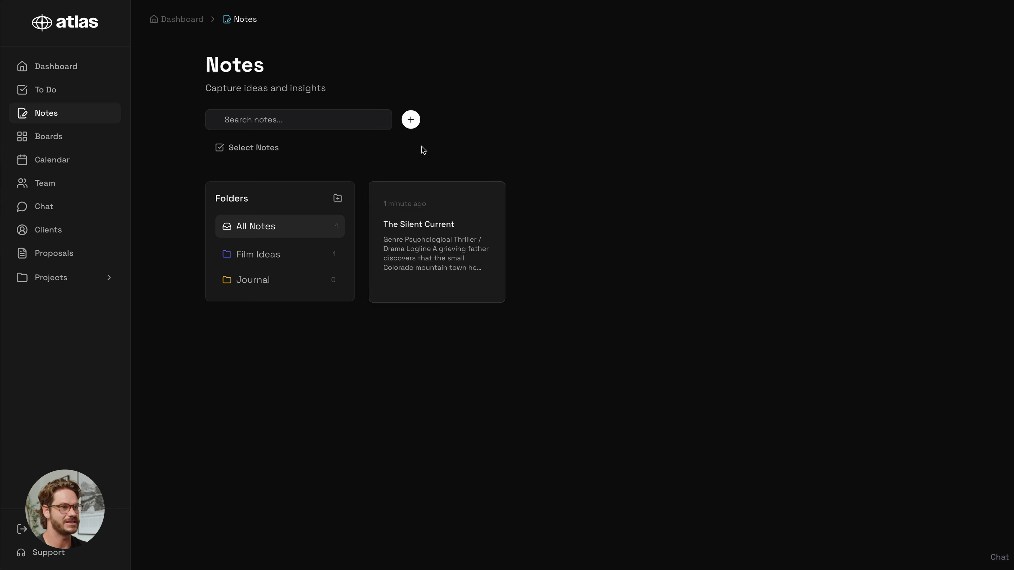
pyautogui.click(411, 120)
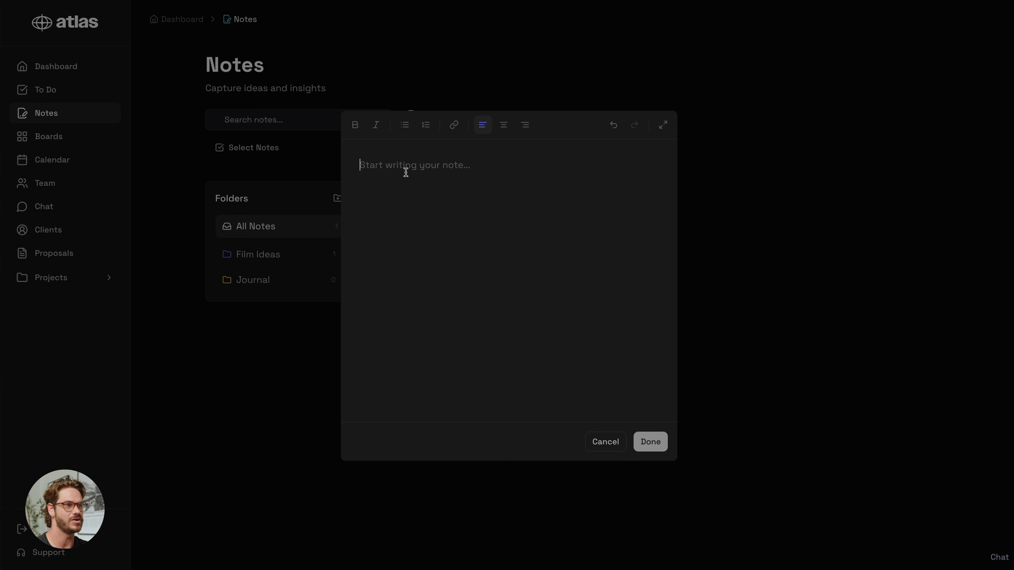
pyautogui.write('New Note')
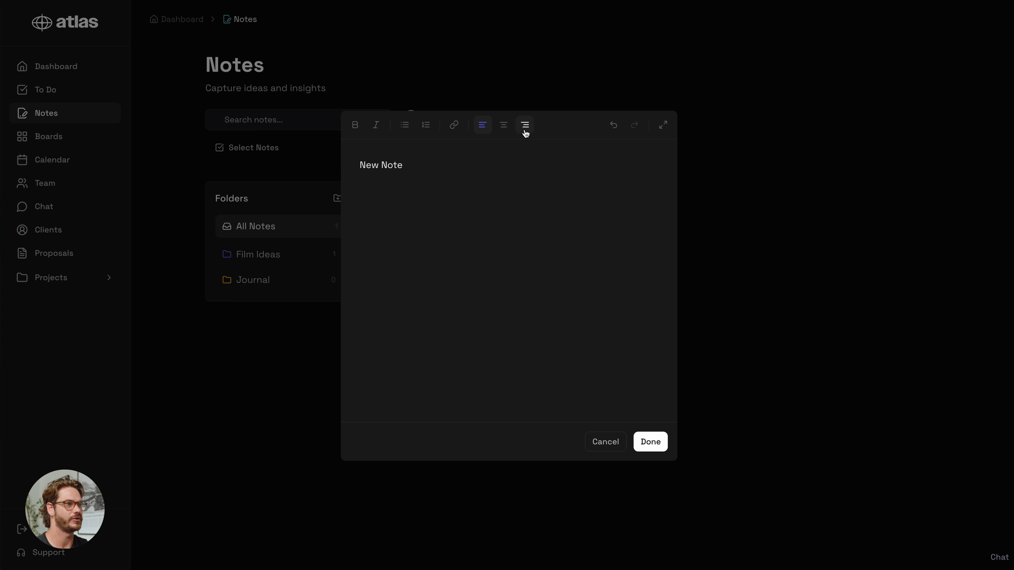
pyautogui.click(660, 446)
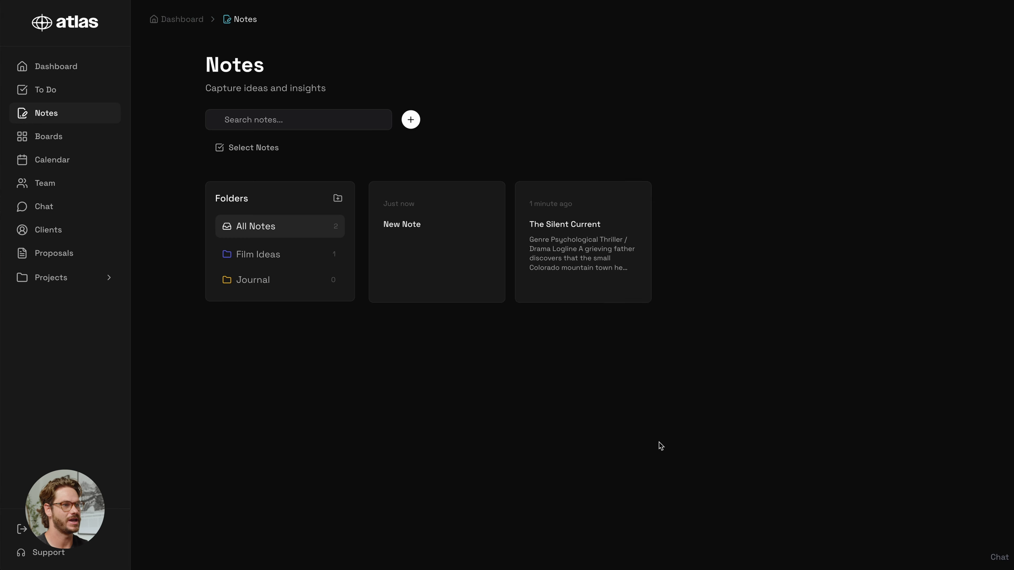
# Read through the note "The Silent Current", enlarge its editor window, and close the note.
pyautogui.click(579, 262)
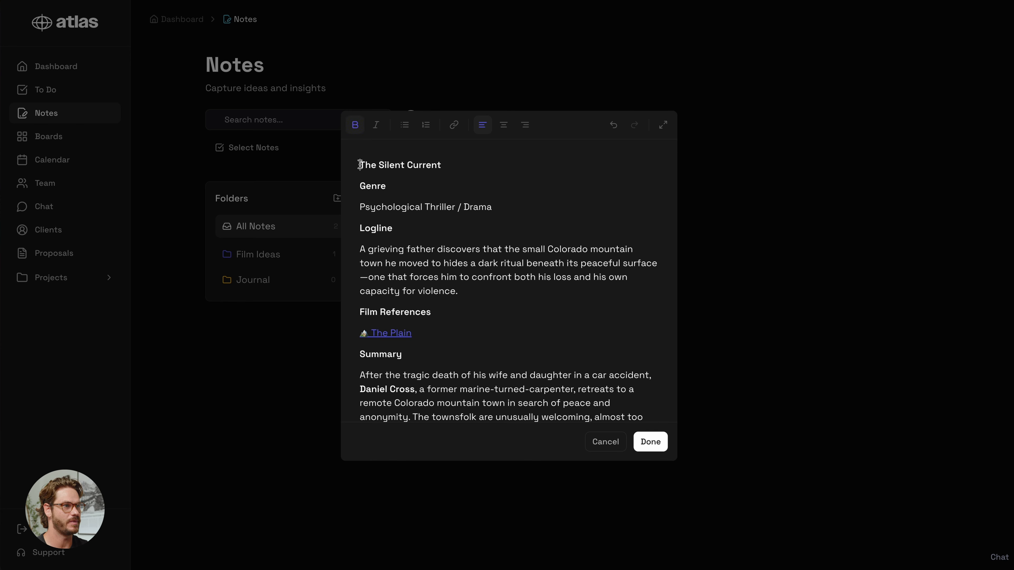
pyautogui.scroll(-7, 481, 328)
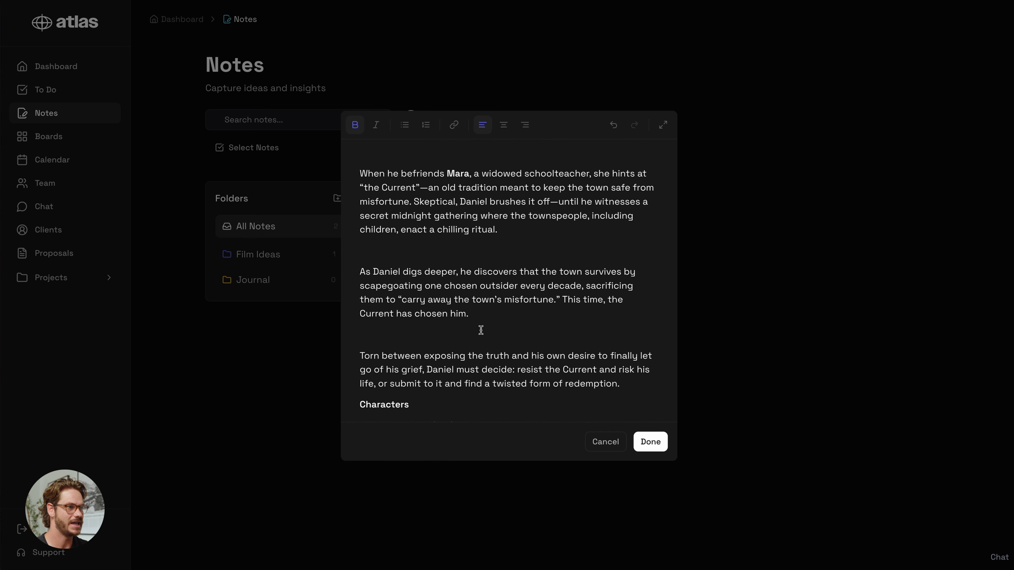
pyautogui.scroll(10, 481, 330)
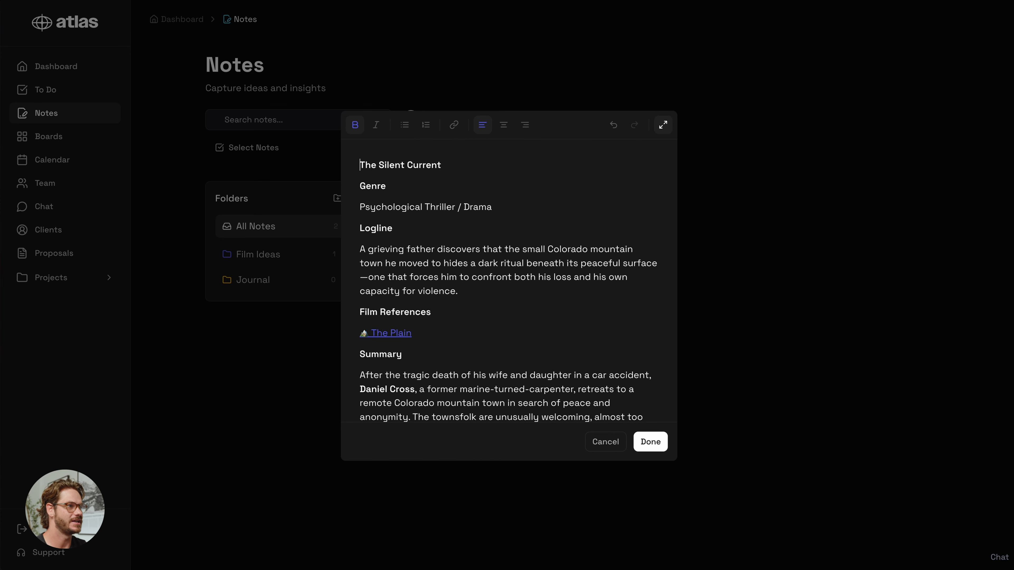
pyautogui.click(663, 124)
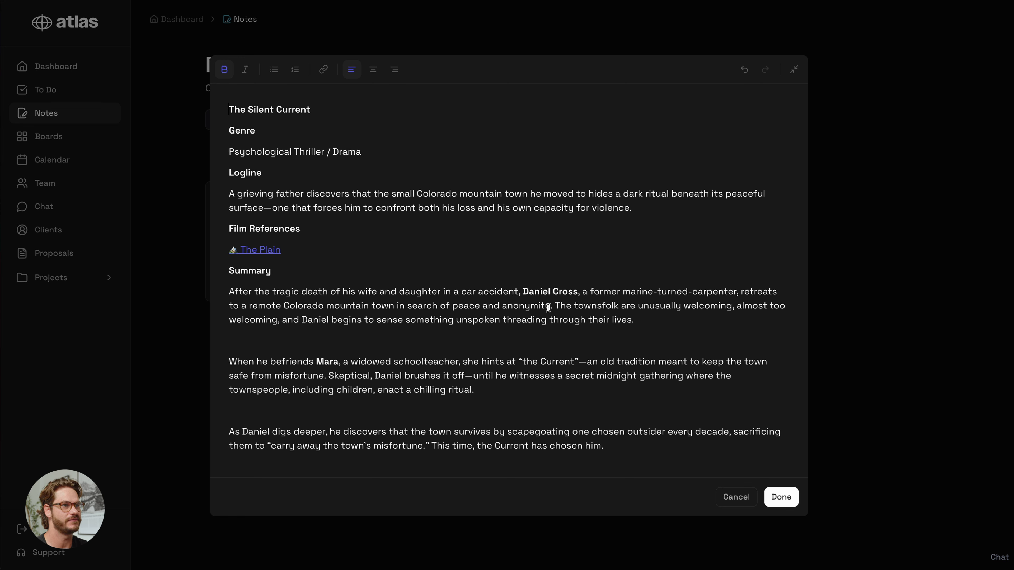
pyautogui.click(772, 501)
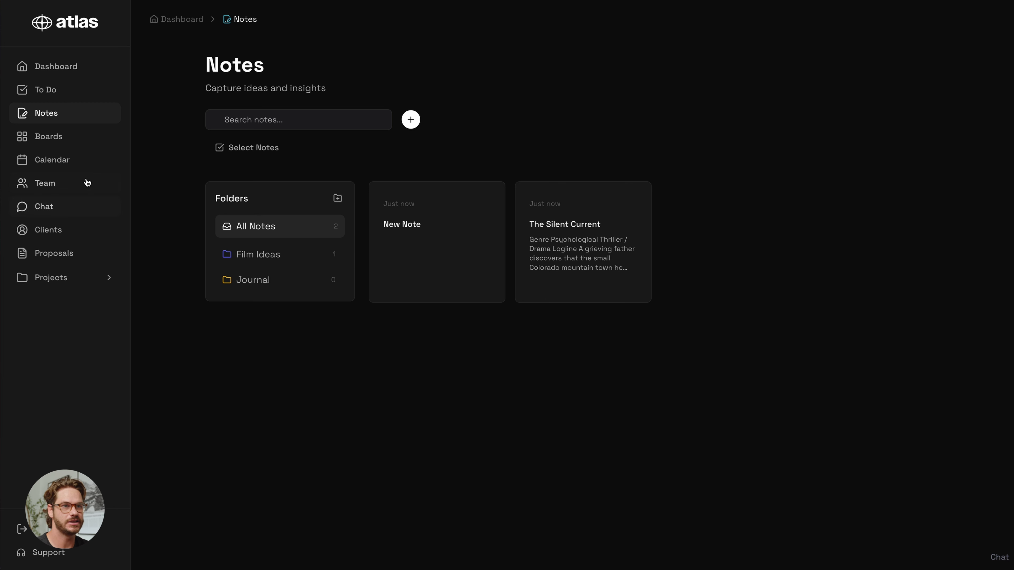
# Open the Echoes freeform board and examine its Summary deck, from the logline and images to the budget, production, locations and distribution notes.
pyautogui.click(58, 139)
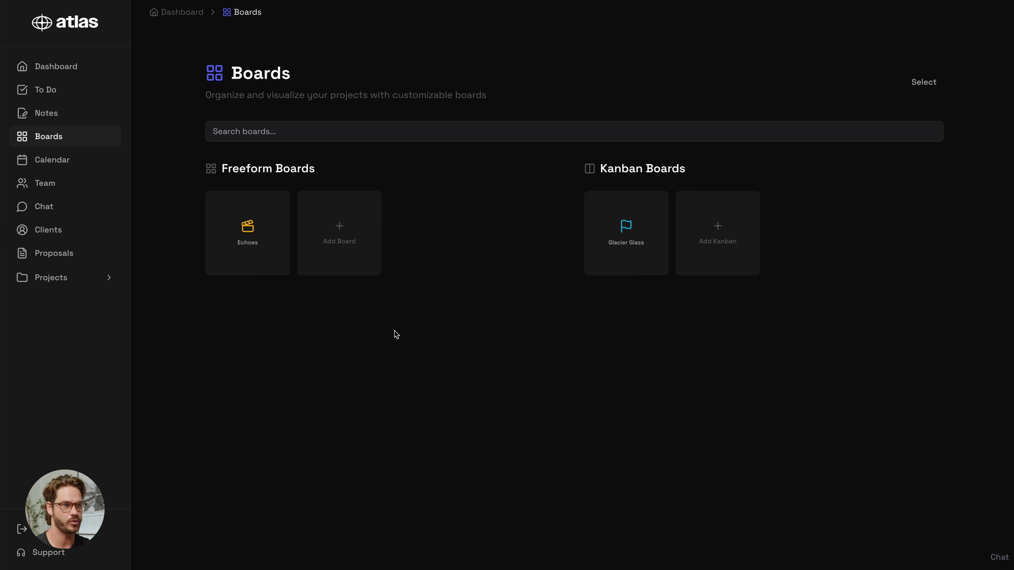
pyautogui.click(257, 240)
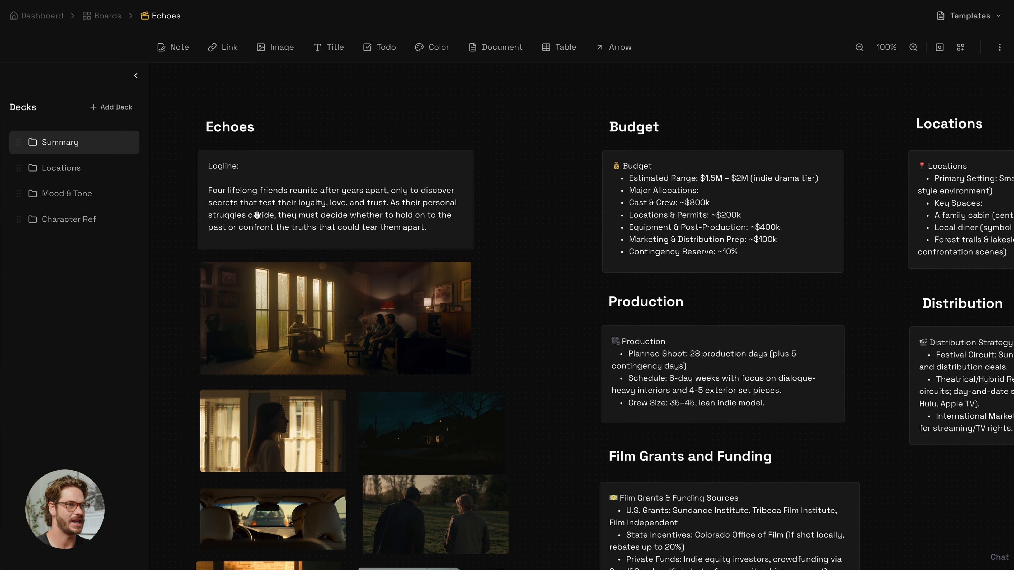
pyautogui.scroll(-1, 259, 217)
pyautogui.hscroll(10, 551, 250)
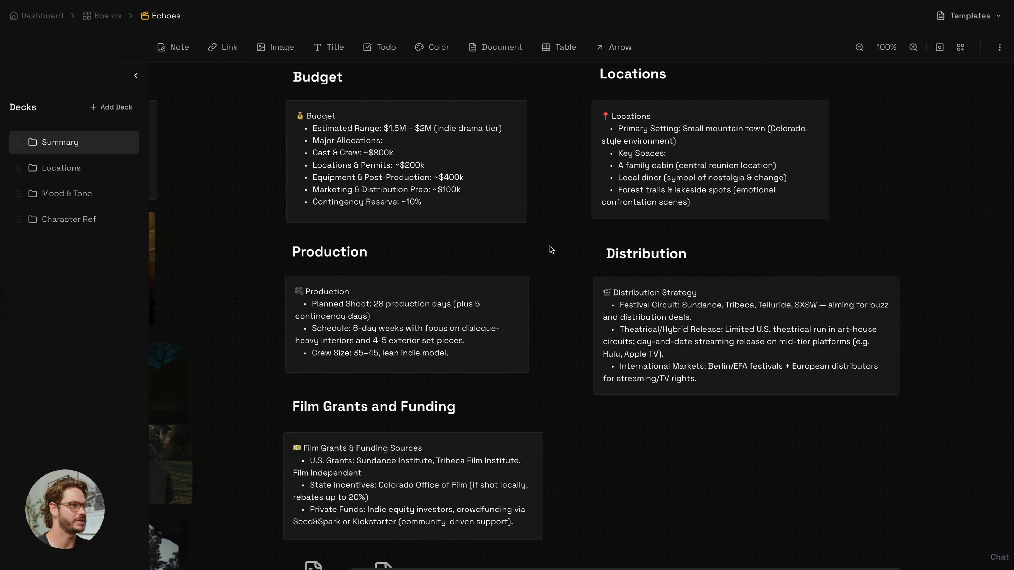
pyautogui.hscroll(-5, 551, 251)
pyautogui.hscroll(-5, 551, 250)
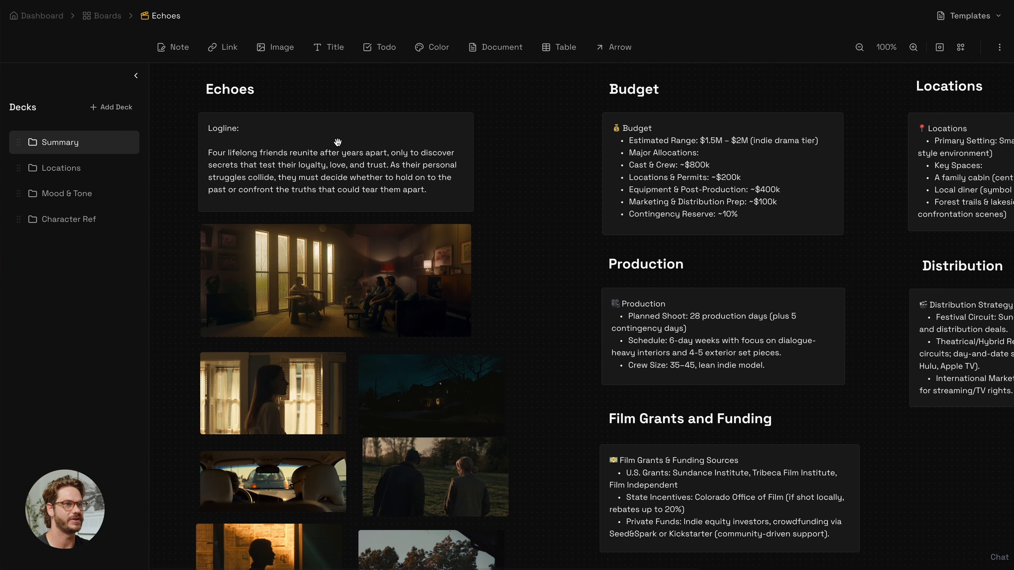
pyautogui.hscroll(3, 659, 179)
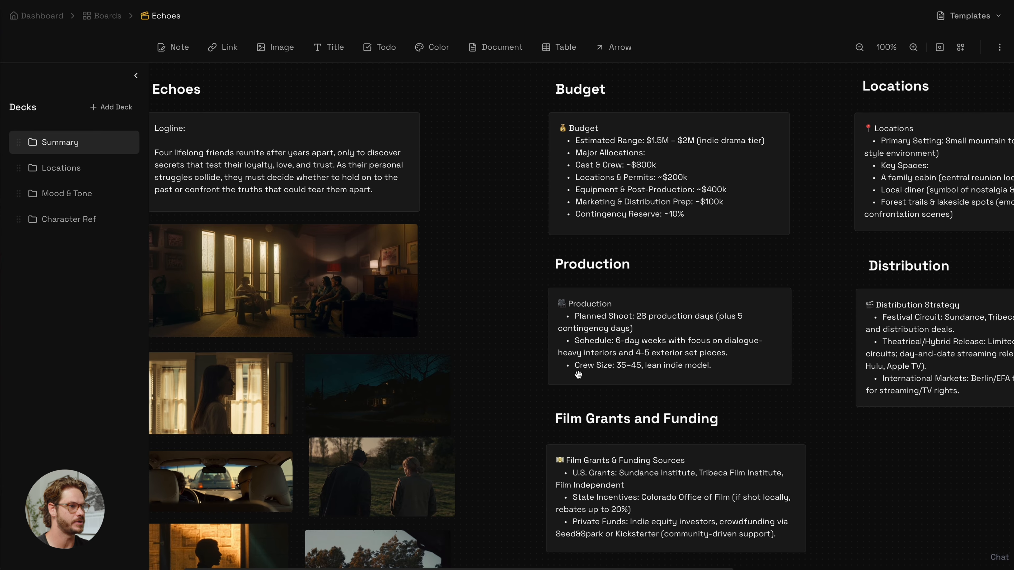
pyautogui.scroll(-1, 577, 385)
pyautogui.hscroll(4, 580, 378)
pyautogui.scroll(3, 581, 379)
pyautogui.hscroll(3, 580, 378)
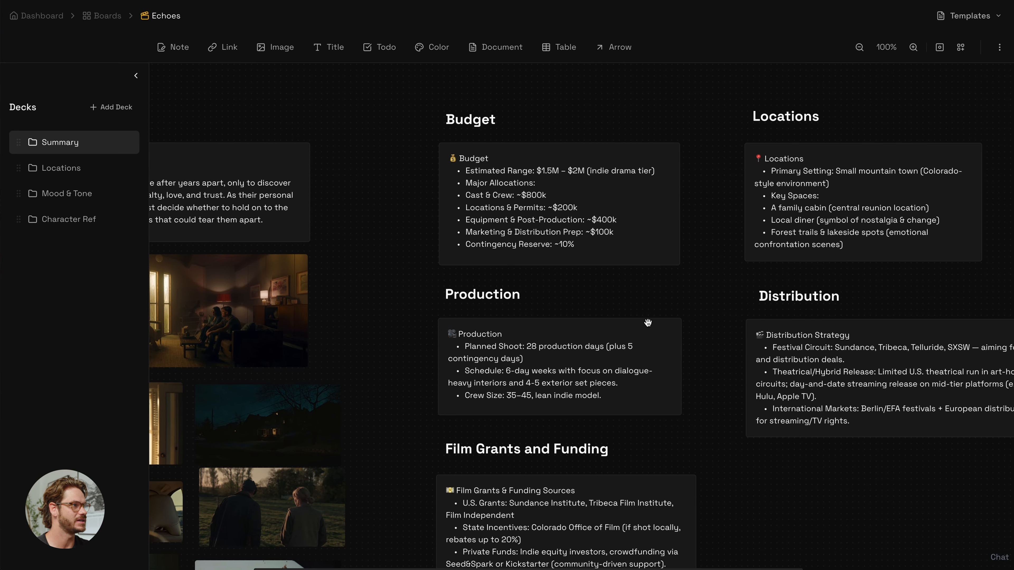
pyautogui.hscroll(-2, 678, 304)
pyautogui.hscroll(-4, 494, 351)
pyautogui.scroll(-3, 494, 349)
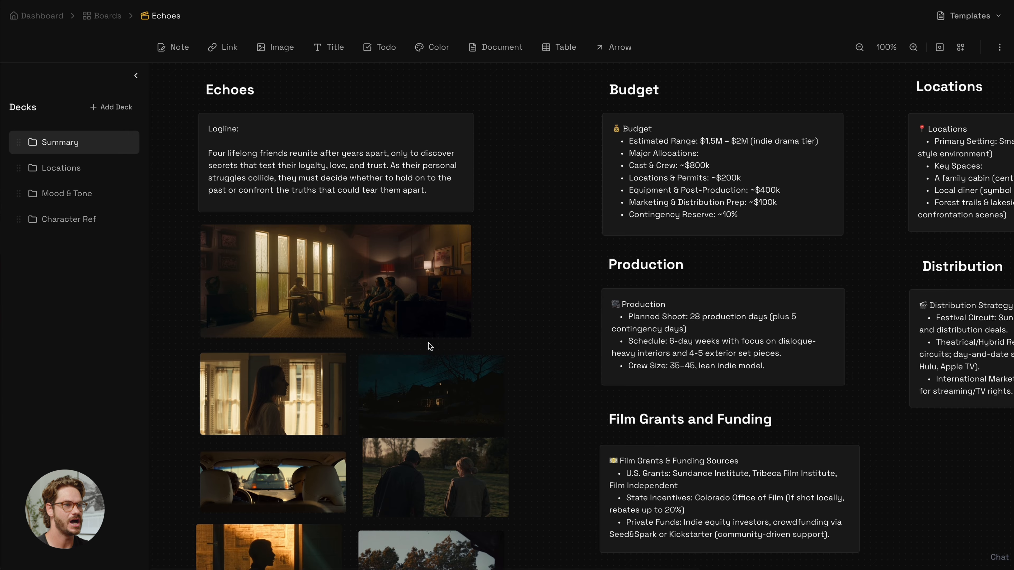
pyautogui.scroll(3, 519, 330)
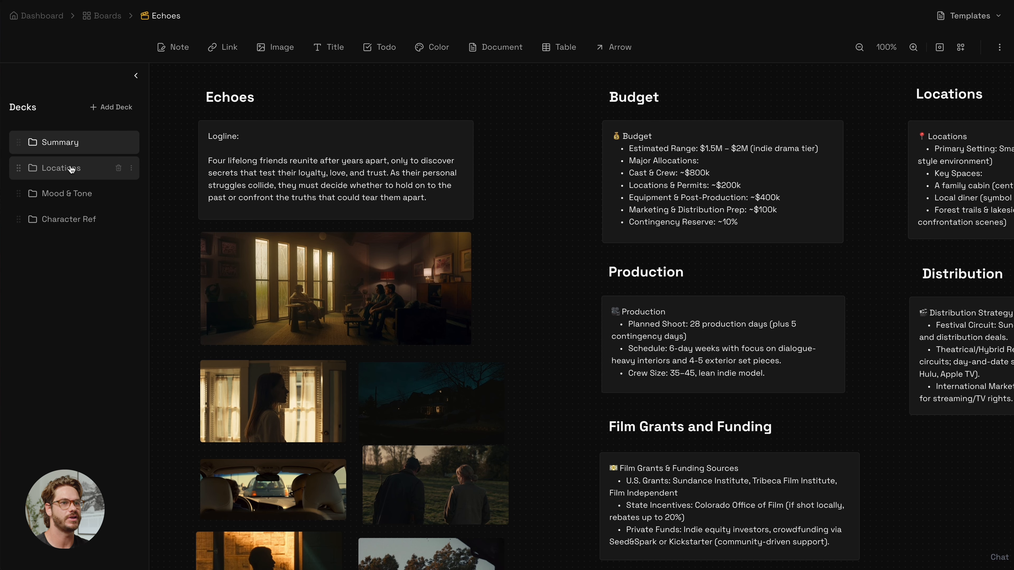
# Look through the Locations, Mood & Tone and Character Ref decks of the Echoes board.
pyautogui.click(71, 169)
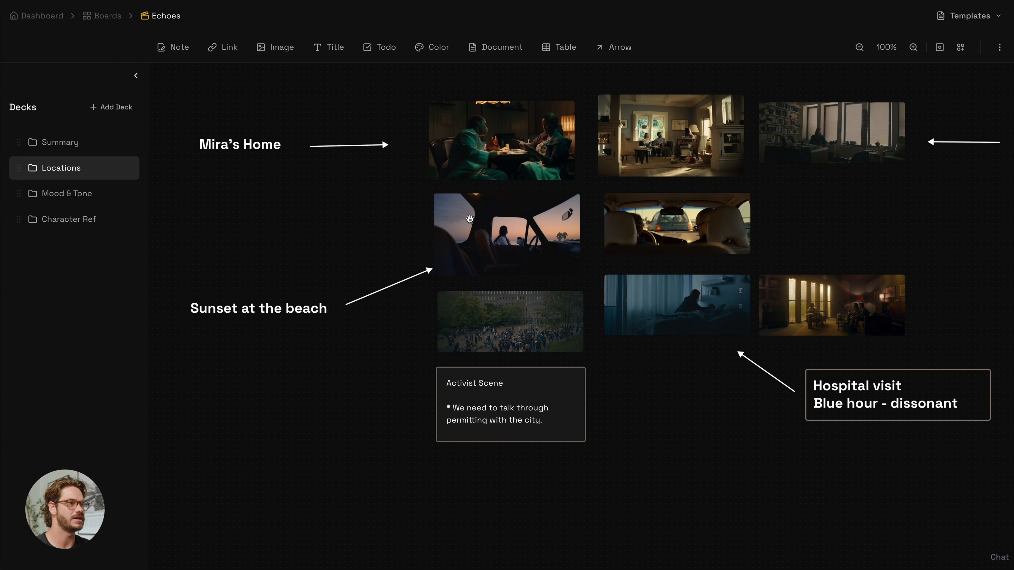
pyautogui.hscroll(3, 672, 168)
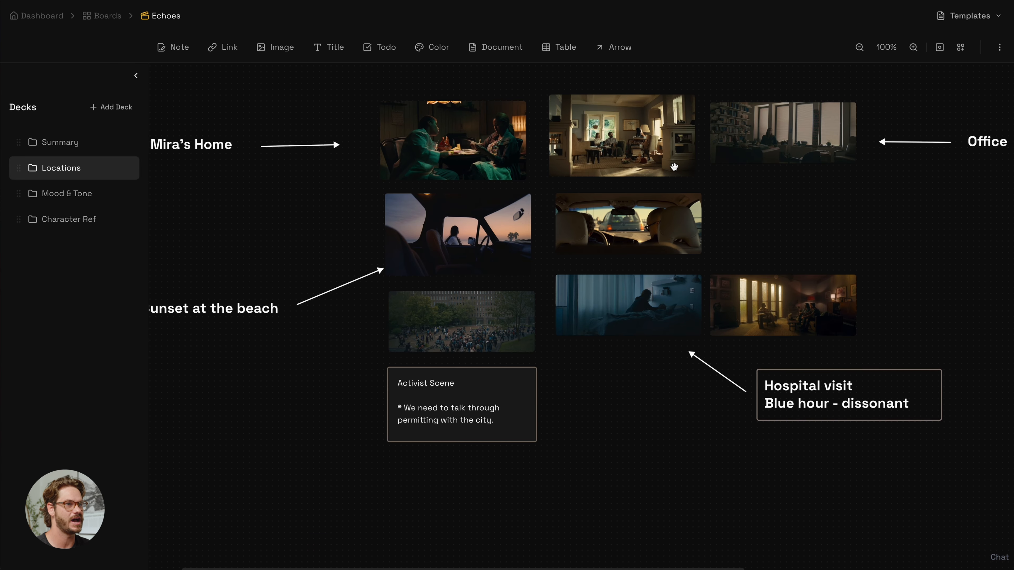
pyautogui.click(67, 193)
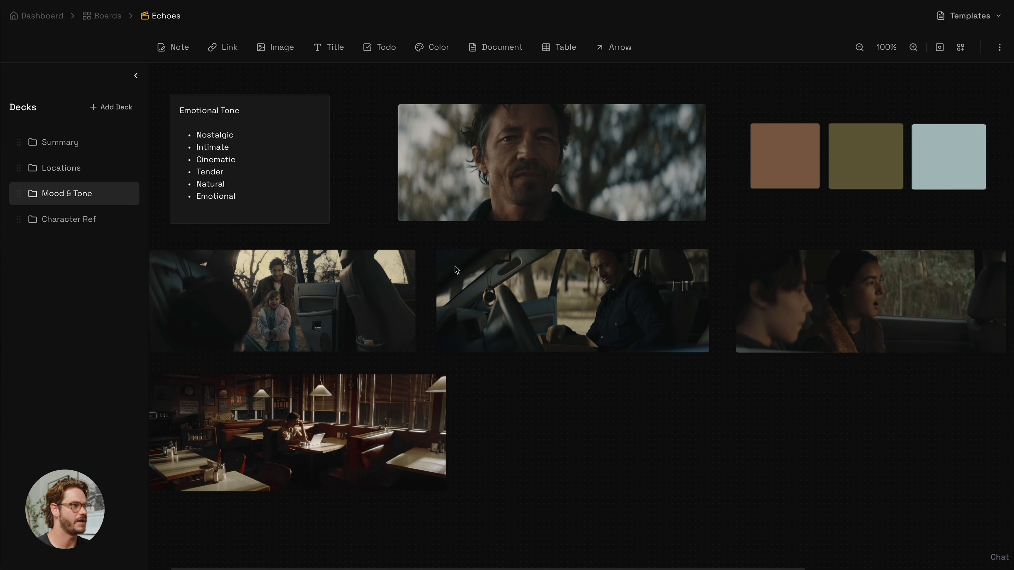
pyautogui.click(64, 229)
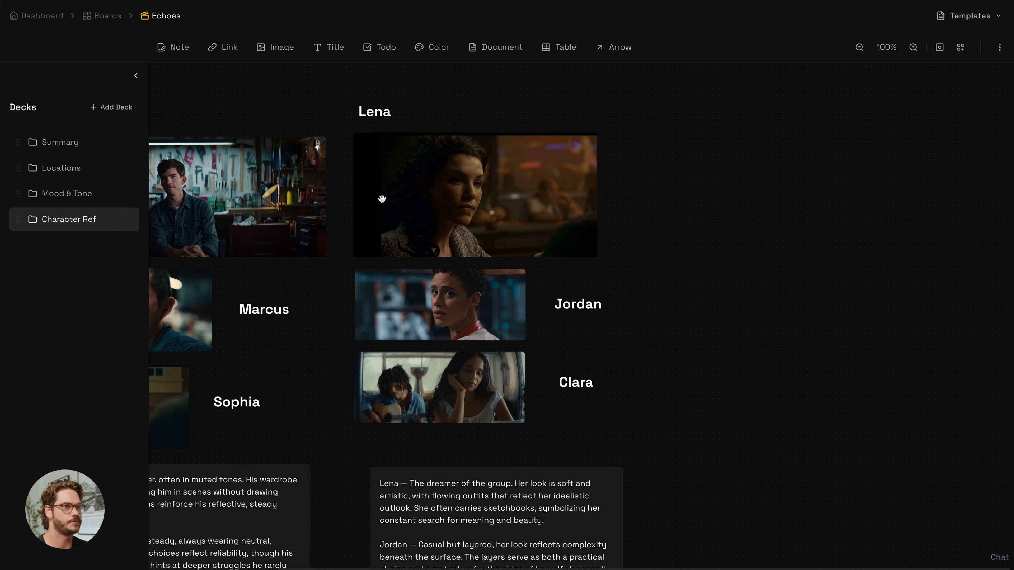
# Add a blank note, title, to-do and color swatch to the empty area beside Lena's images in the Character Ref deck.
pyautogui.moveTo(173, 49); pyautogui.dragTo(771, 237)
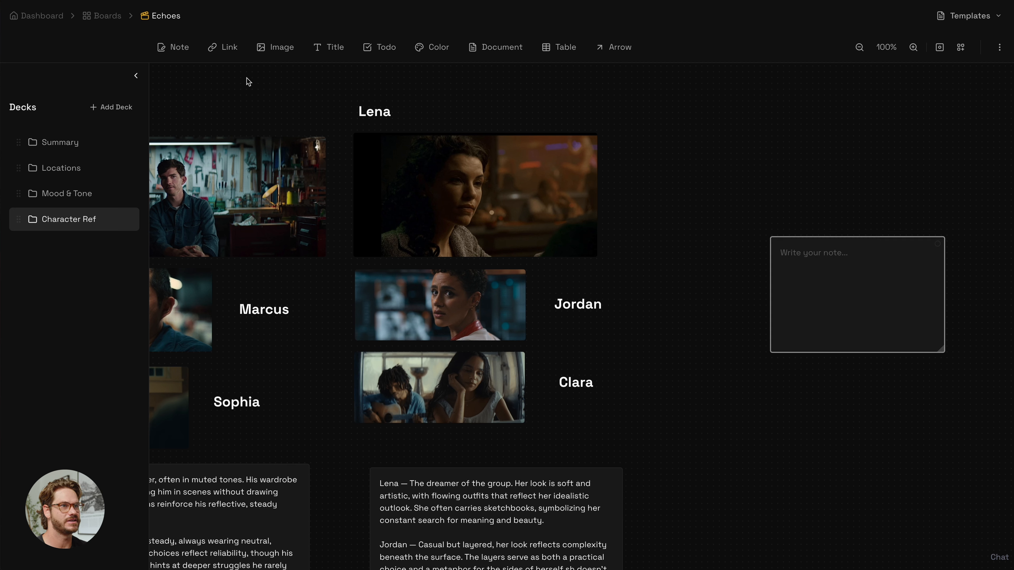
pyautogui.moveTo(322, 48); pyautogui.dragTo(758, 396)
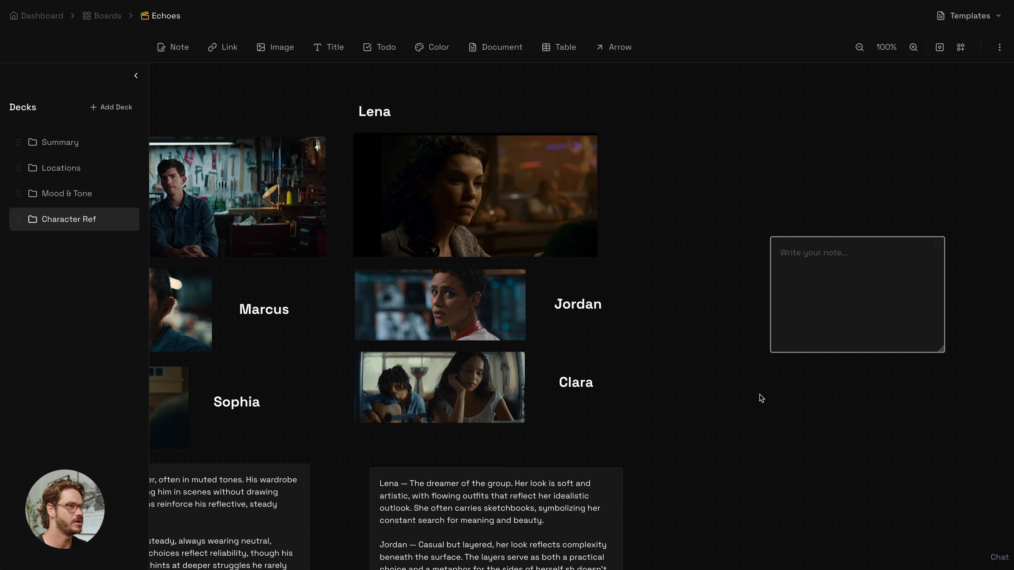
pyautogui.moveTo(379, 47); pyautogui.dragTo(737, 184)
pyautogui.moveTo(433, 47); pyautogui.dragTo(707, 434)
# Stack the blank note above the to-do, then select the new blocks together and shift the group further from Lena's images.
pyautogui.moveTo(809, 242); pyautogui.dragTo(669, 126)
pyautogui.moveTo(827, 295); pyautogui.dragTo(725, 359)
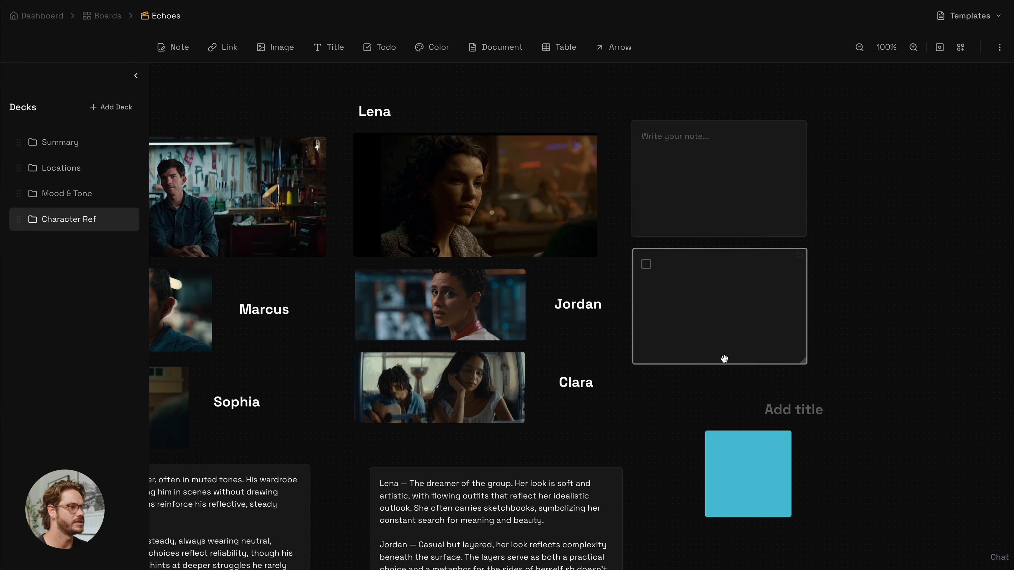
pyautogui.moveTo(876, 509); pyautogui.dragTo(775, 131)
pyautogui.moveTo(794, 158); pyautogui.dragTo(873, 156)
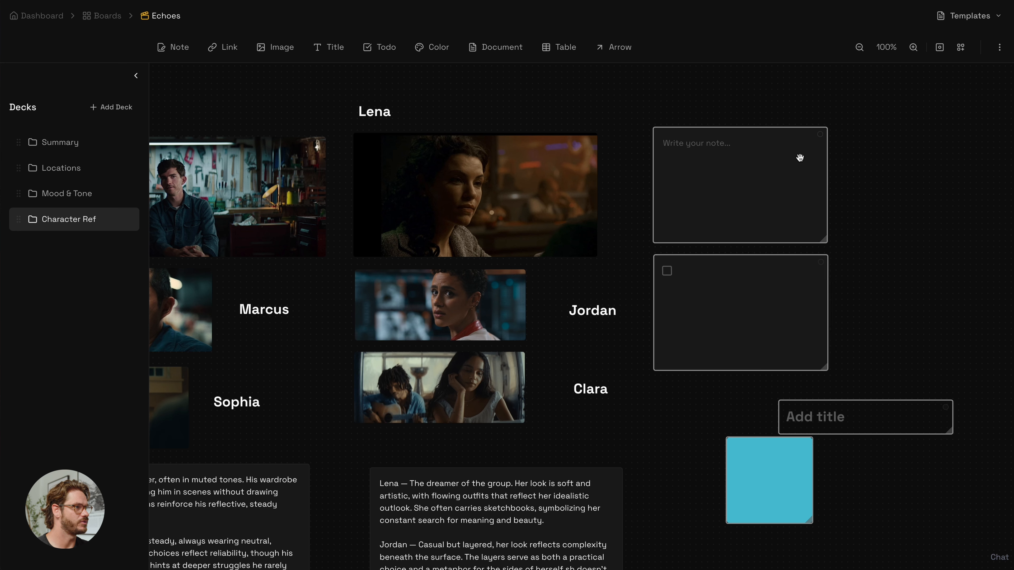
pyautogui.click(700, 285)
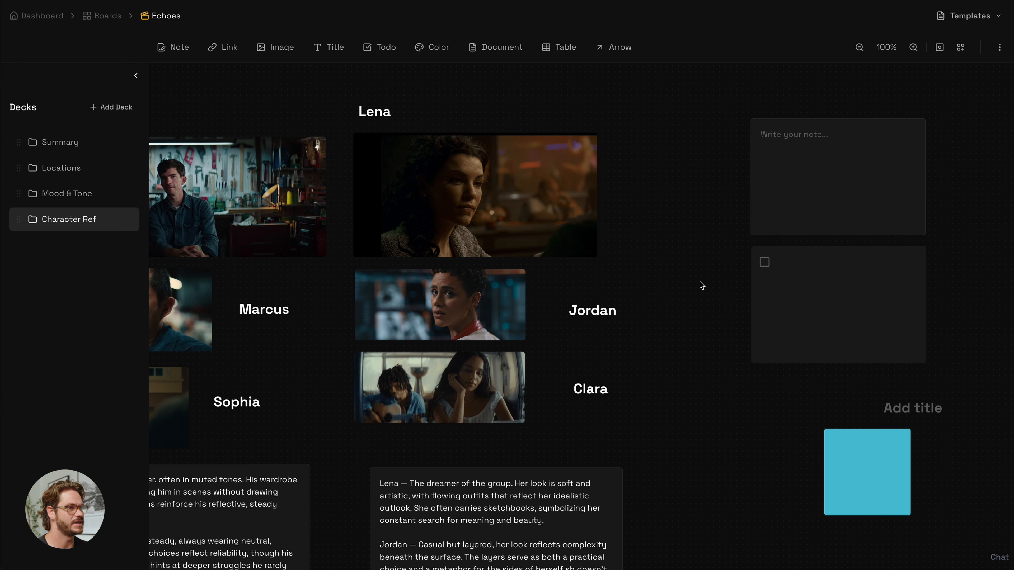
pyautogui.hscroll(5, 714, 315)
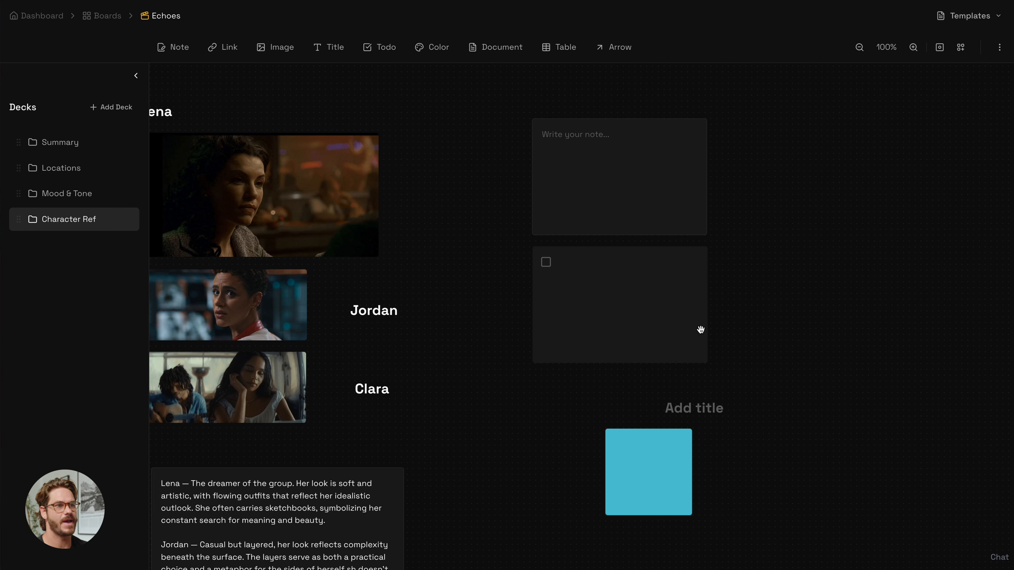
pyautogui.hscroll(-8, 701, 330)
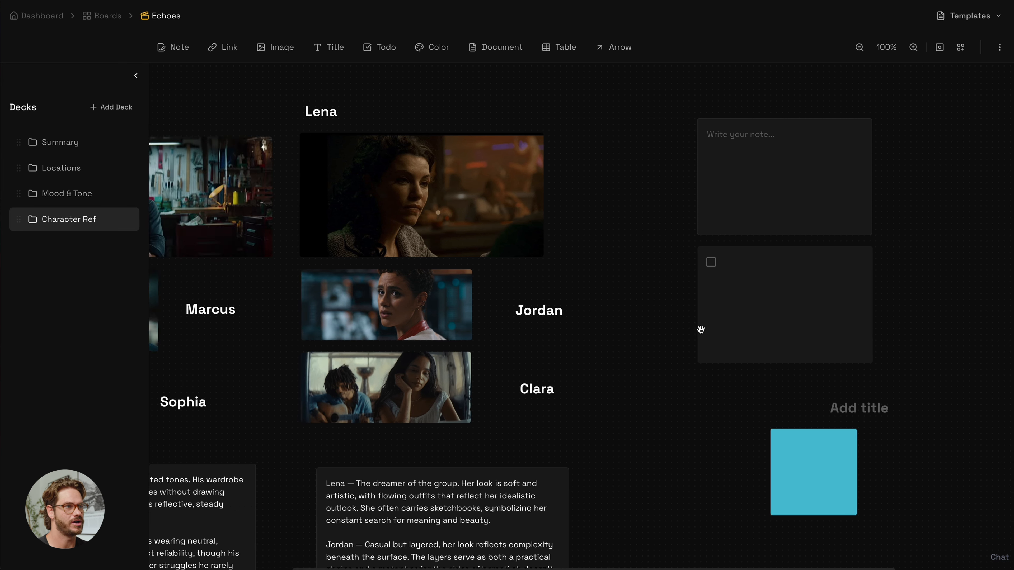
# Examine the Summary deck's duplicate, rename, template and delete options, and dismiss them without choosing one.
pyautogui.moveTo(131, 146)
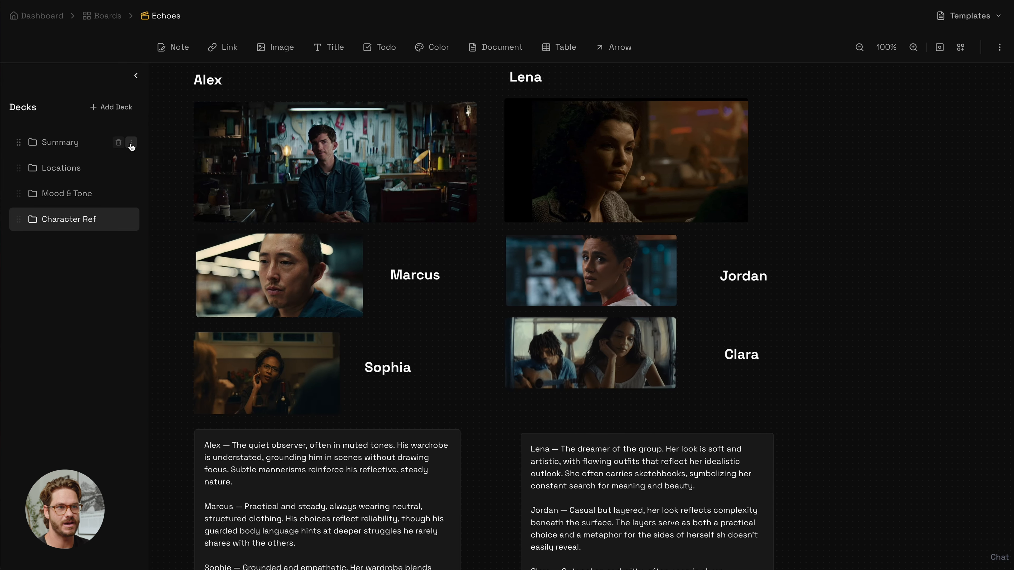
pyautogui.click(131, 143)
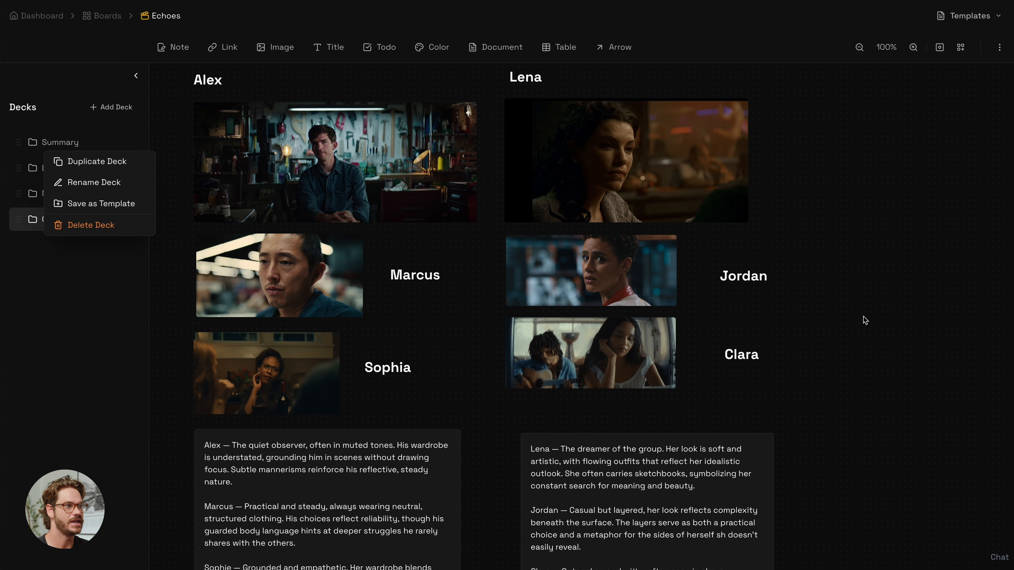
pyautogui.click(870, 318)
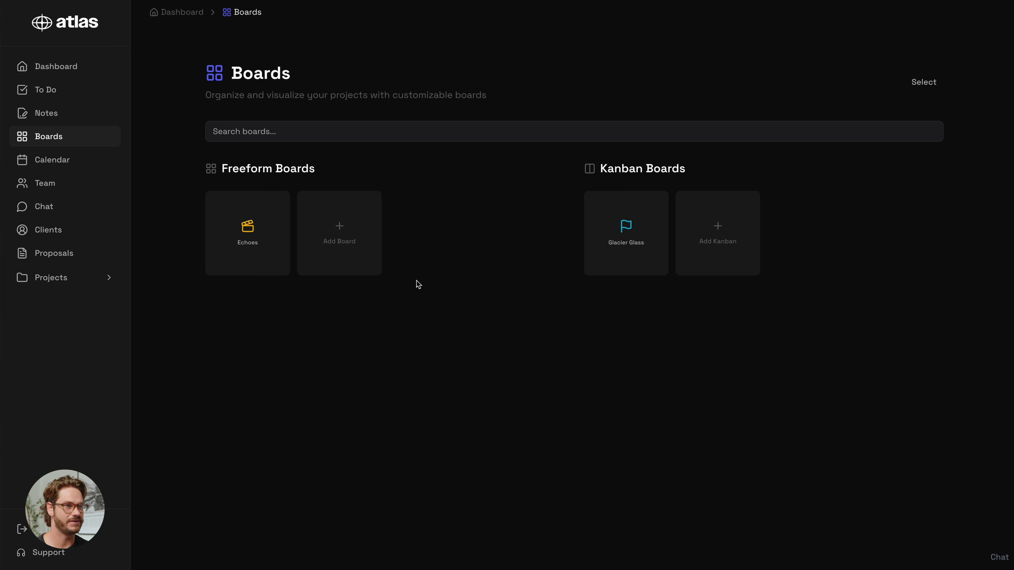
# Open the Glacier Glass kanban board and add a column titled "Crew" with a purple heading.
pyautogui.click(628, 231)
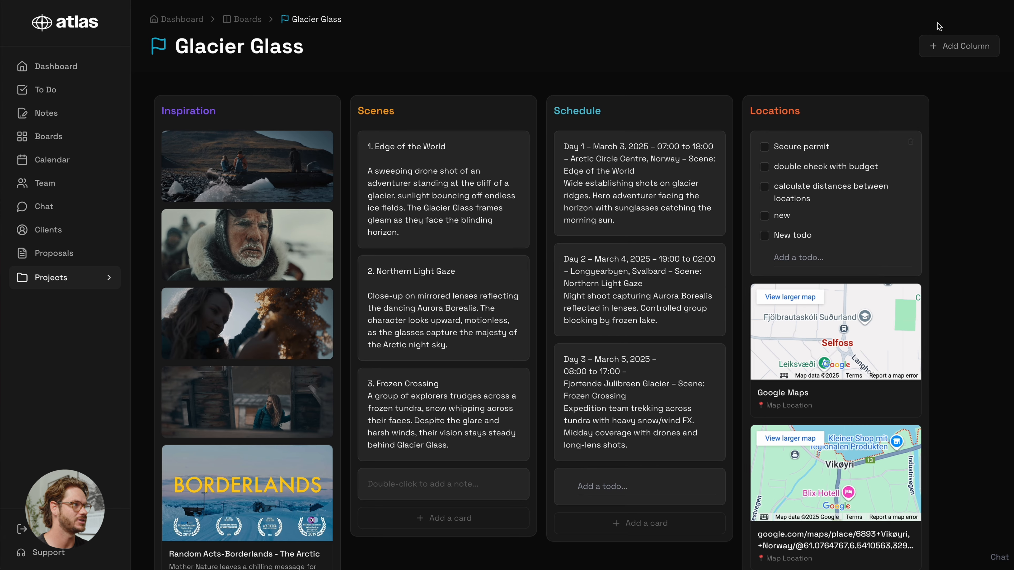
pyautogui.click(960, 47)
pyautogui.doubleClick(867, 110)
pyautogui.write('Crew')
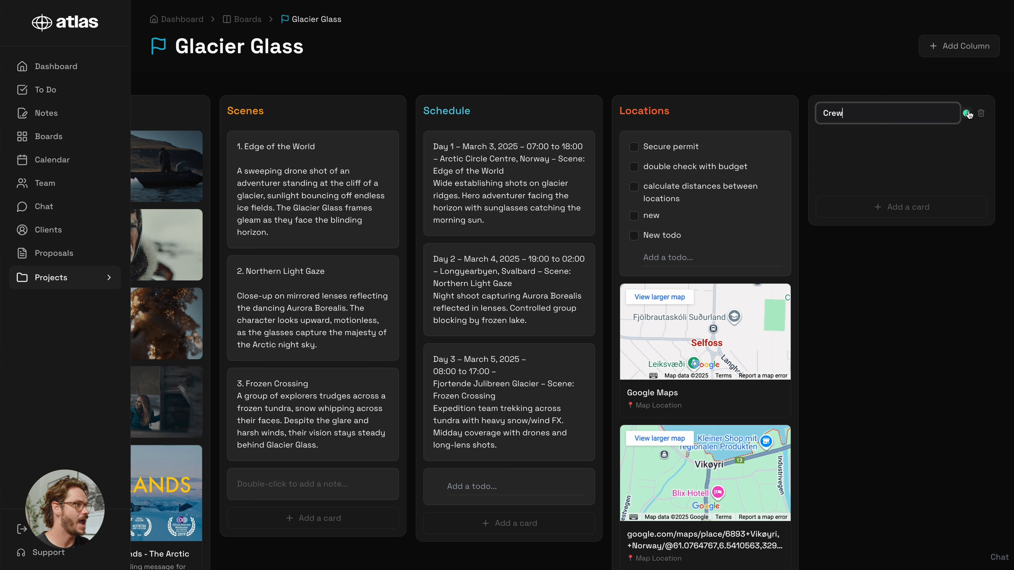
pyautogui.click(968, 115)
pyautogui.click(818, 154)
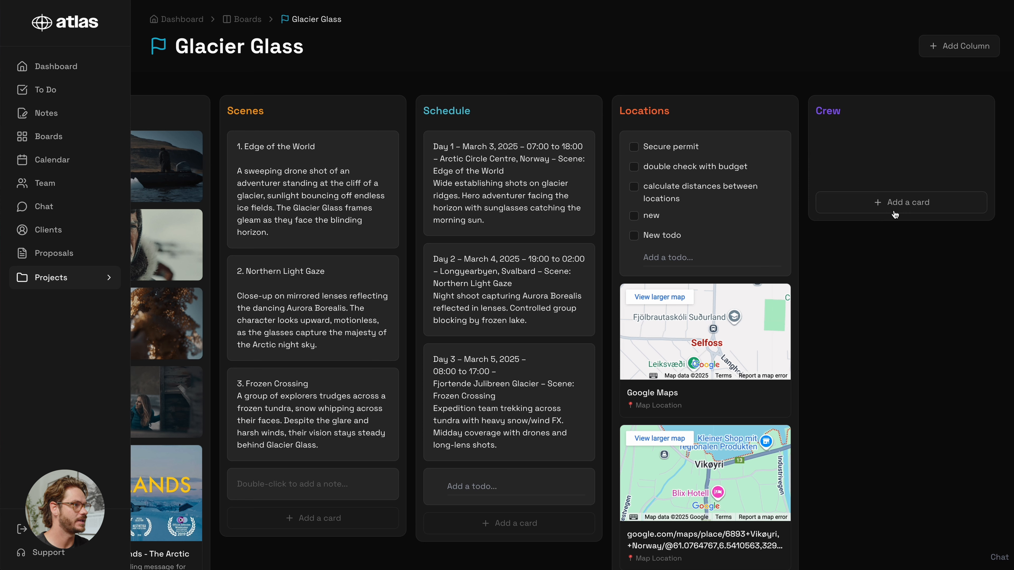
# Add an empty note card, to-do card and link card to the Crew column.
pyautogui.click(895, 215)
pyautogui.click(858, 235)
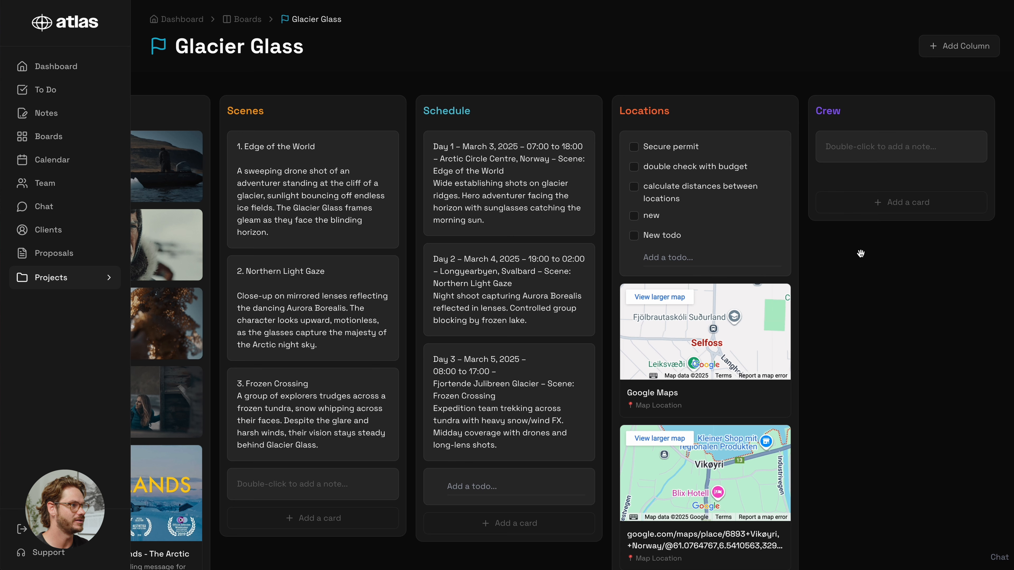
pyautogui.click(876, 209)
pyautogui.click(862, 258)
pyautogui.click(876, 224)
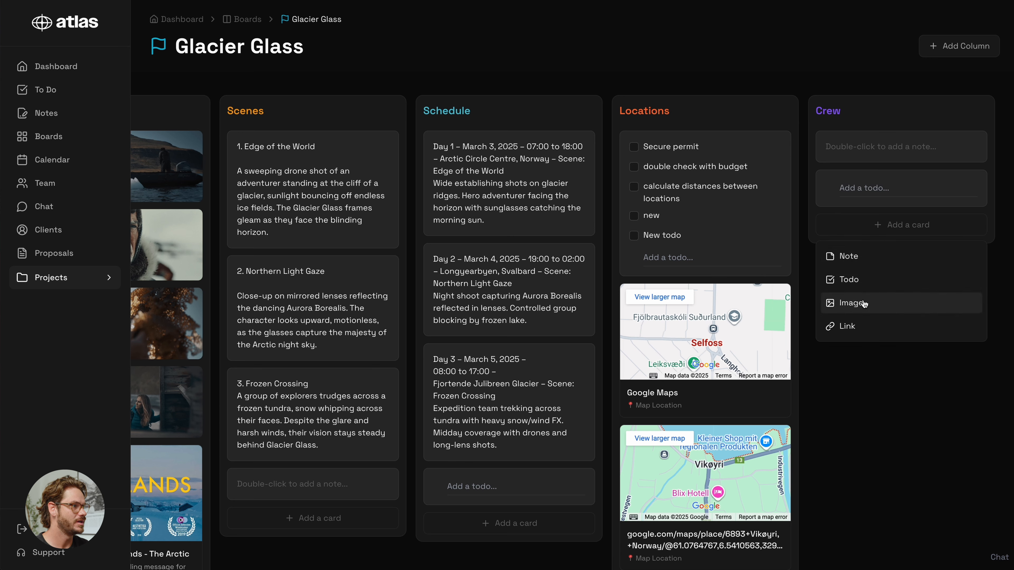
pyautogui.click(867, 325)
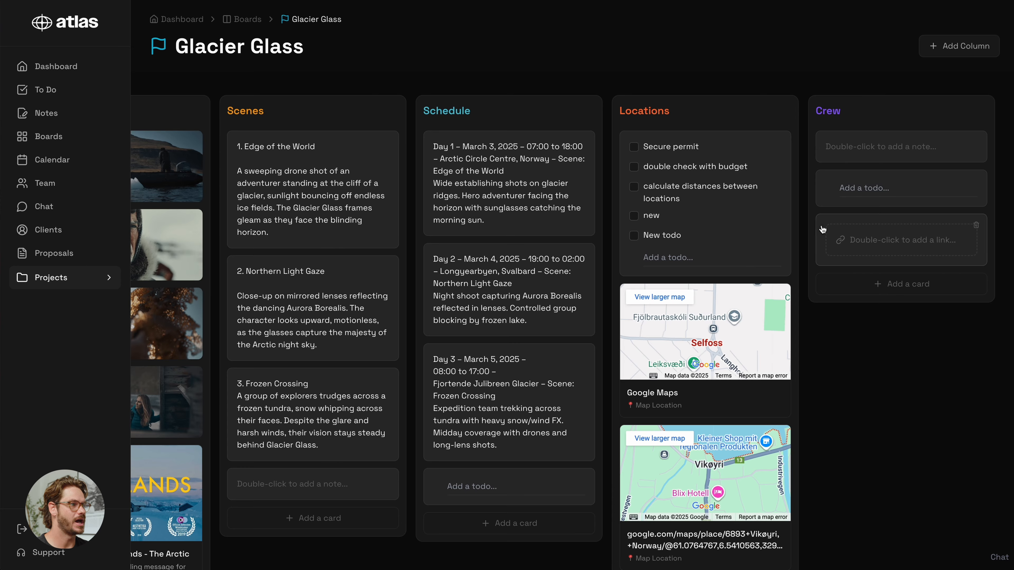
# Review the Glacier Glass columns, including the Borderlands link under Inspiration and the map cards under Locations.
pyautogui.hscroll(-3, 815, 344)
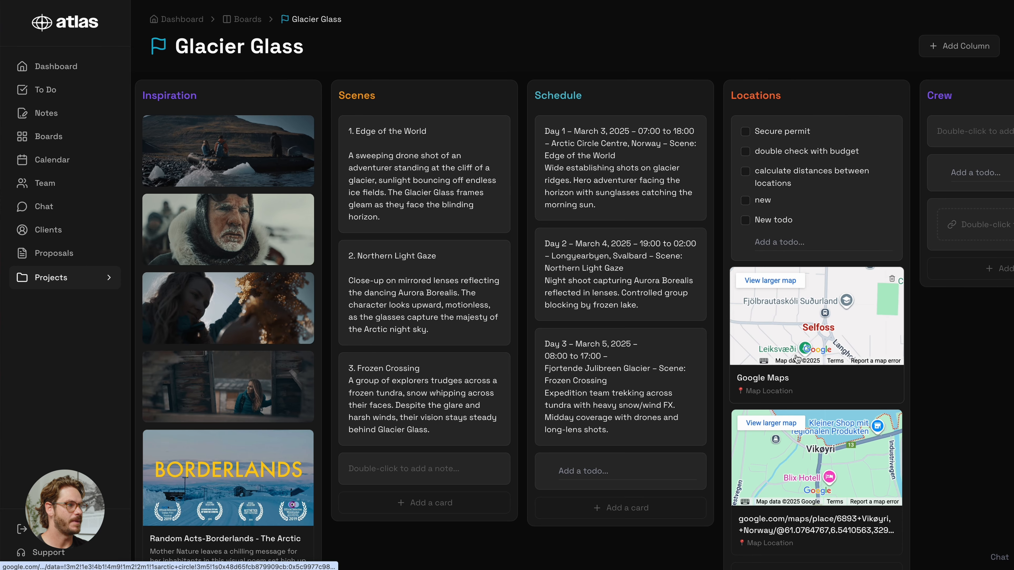
pyautogui.scroll(-2, 813, 353)
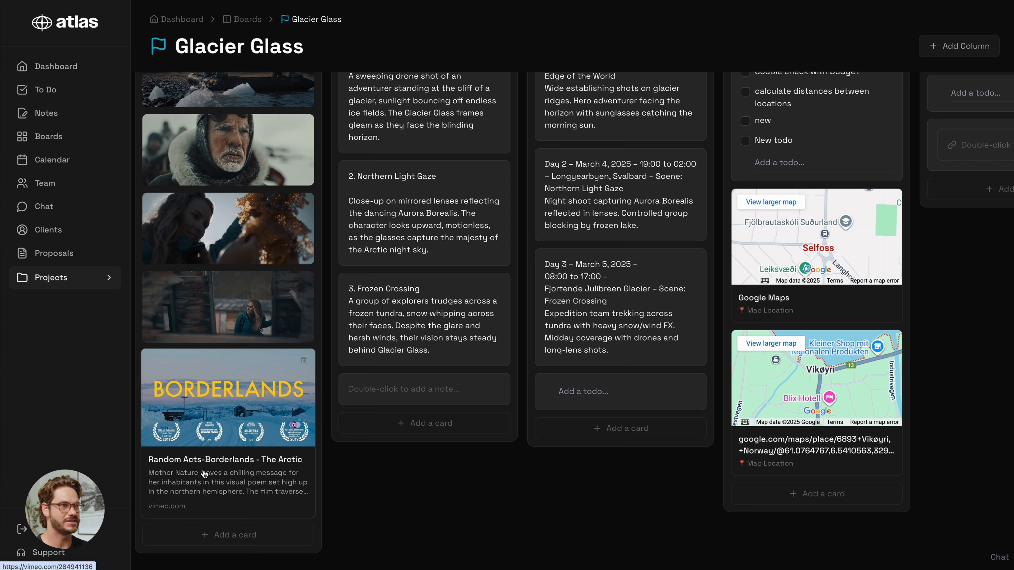
pyautogui.scroll(2, 204, 475)
pyautogui.scroll(1, 204, 473)
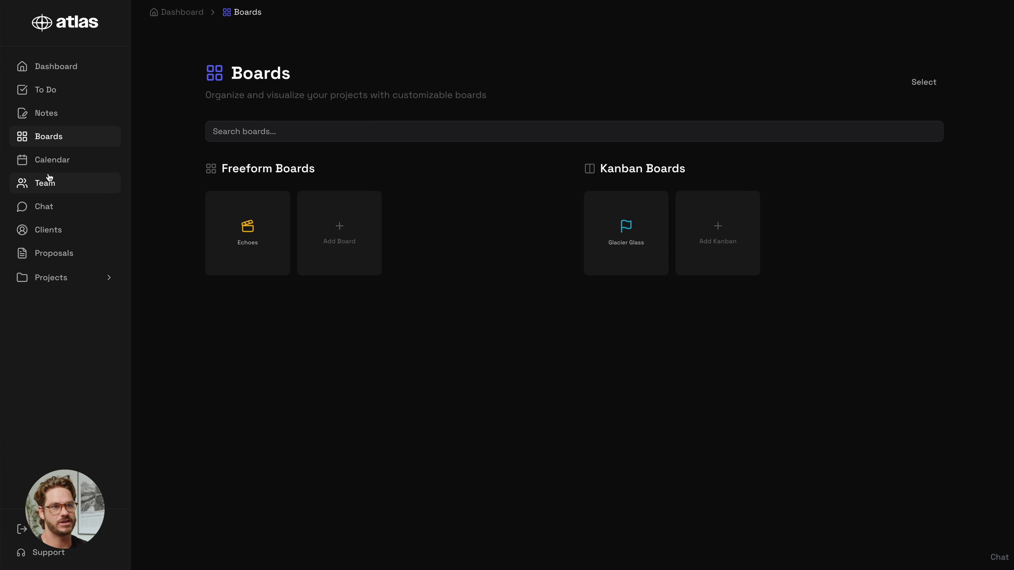
# Go to Team, examine the new team member invitation form with its project access options, and cancel it.
pyautogui.click(54, 190)
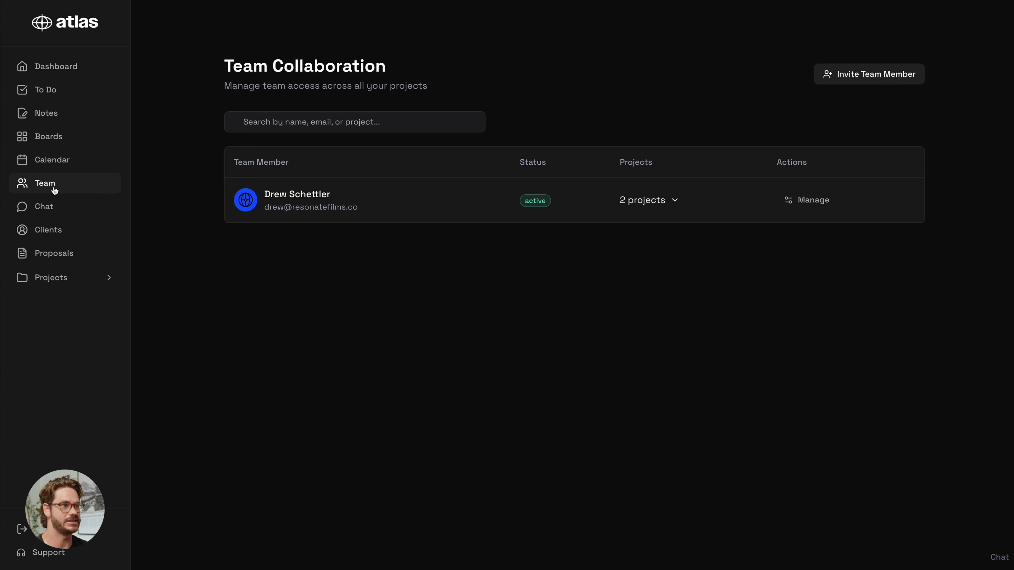
pyautogui.click(855, 77)
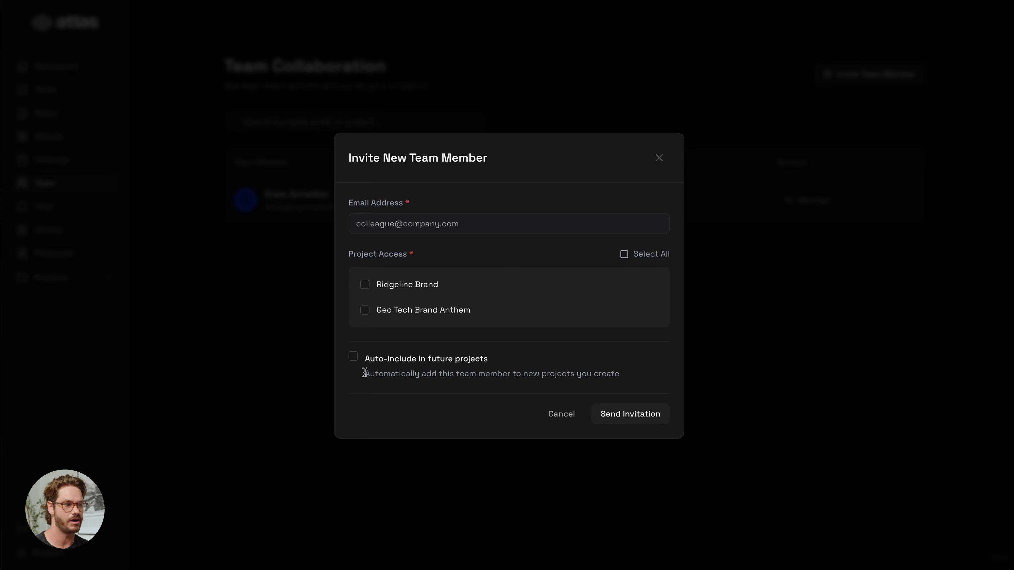
pyautogui.click(560, 415)
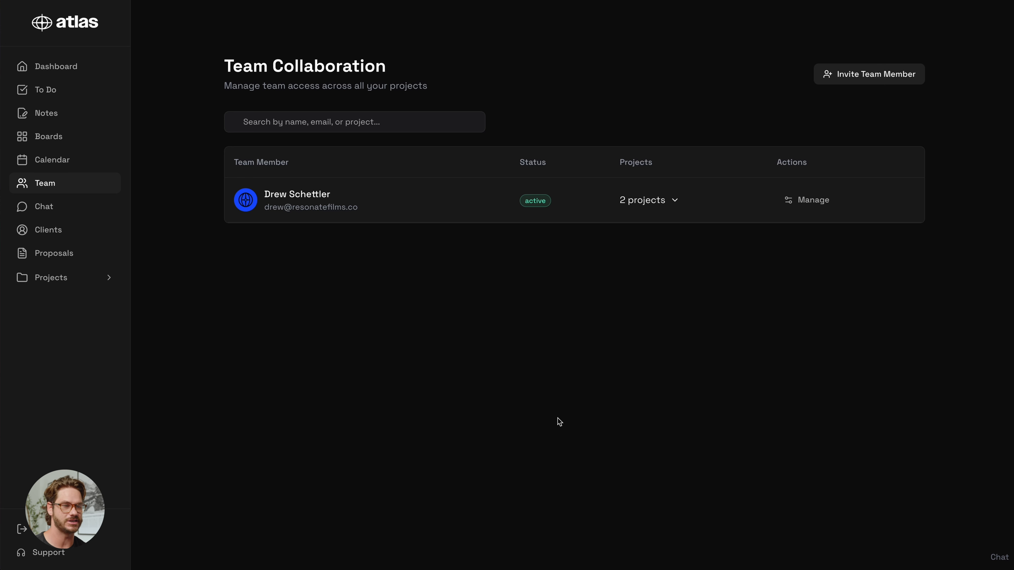
# Open the team member's access settings and switch Geo Tech Brand Anthem access off and back on.
pyautogui.click(813, 205)
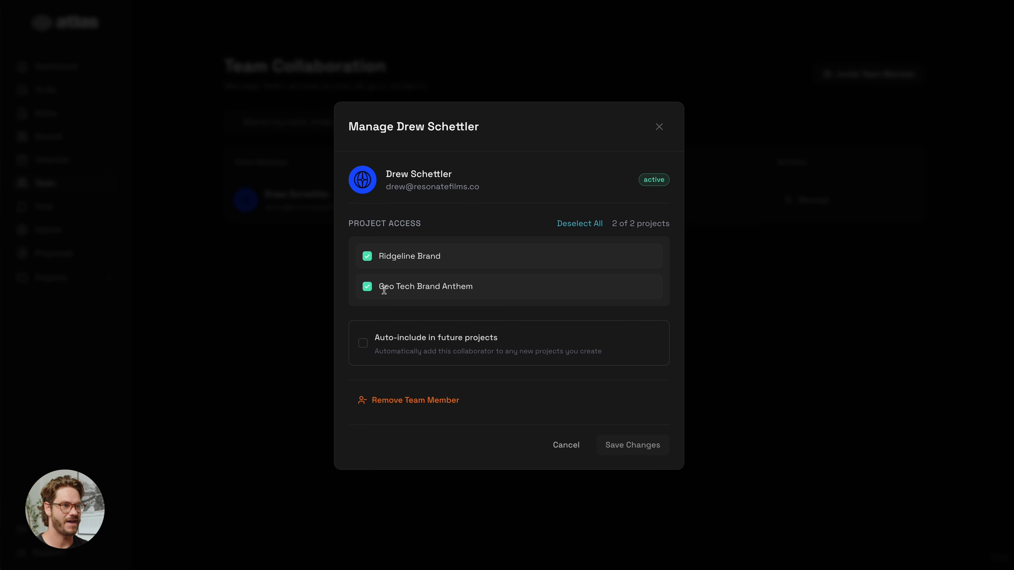
pyautogui.click(367, 289)
pyautogui.click(367, 288)
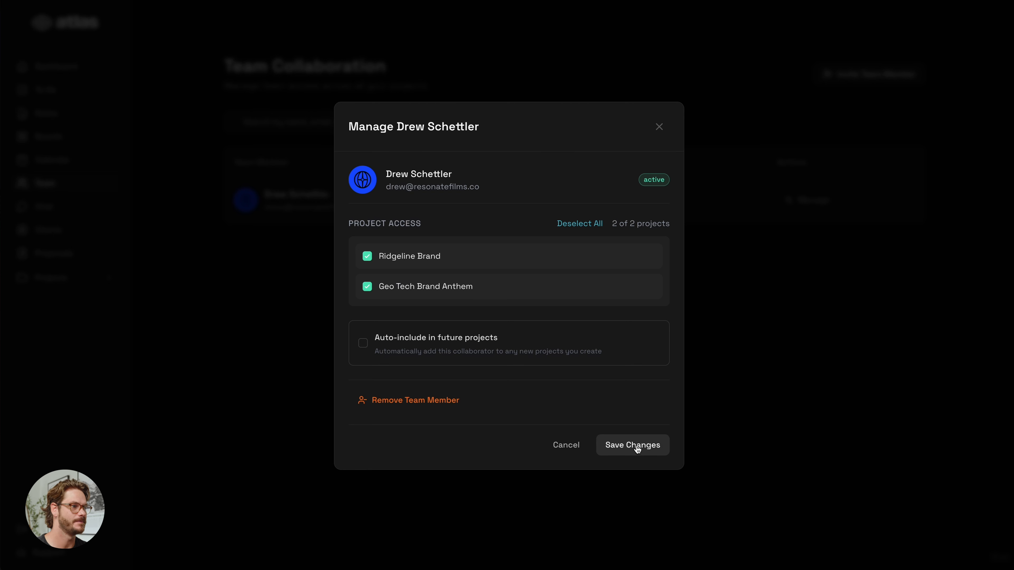
# Create a chat channel named "Ridgeline" with a mountain emoji as its icon.
pyautogui.click(57, 215)
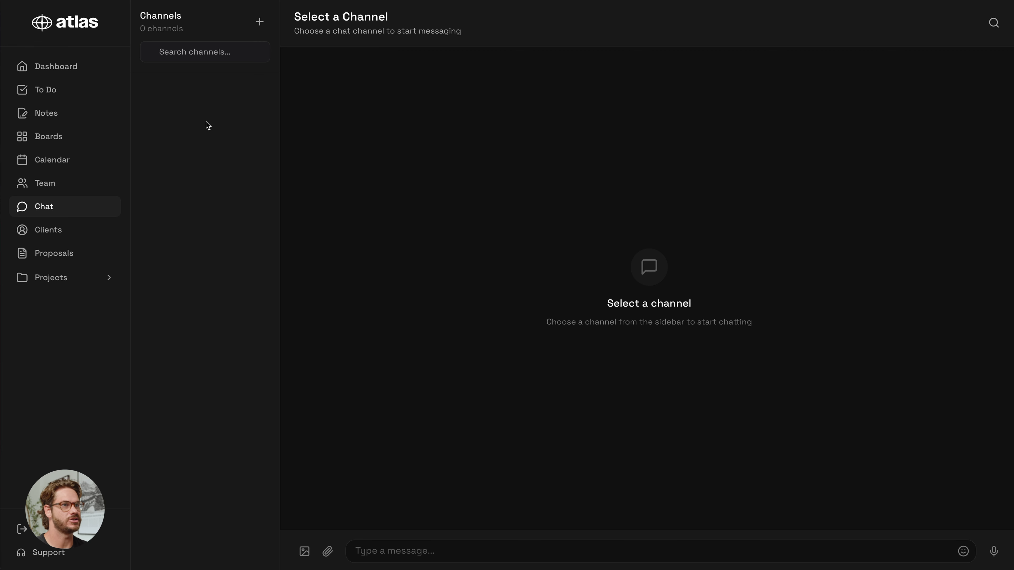
pyautogui.click(261, 24)
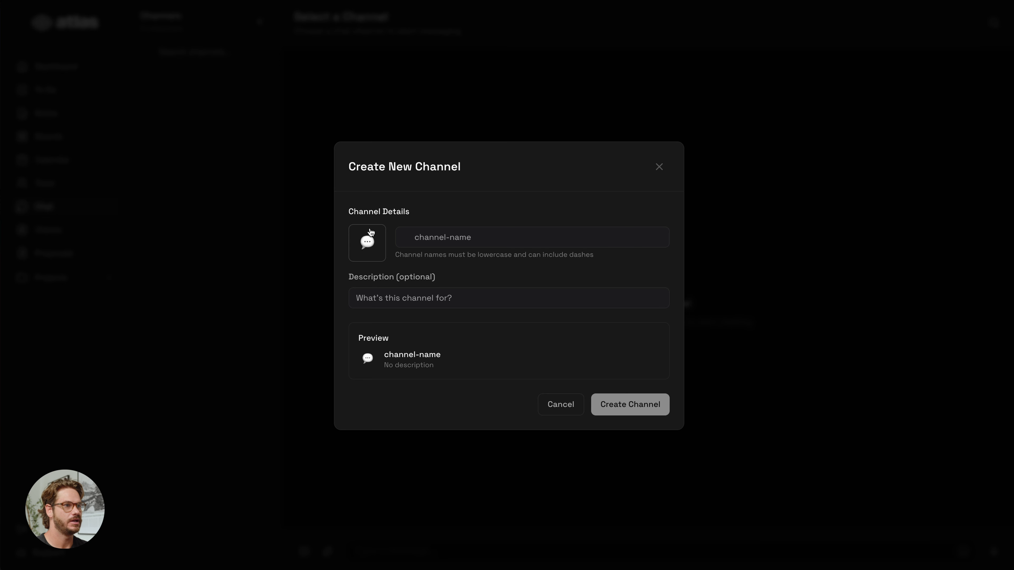
pyautogui.click(416, 237)
pyautogui.write('Ridgeline')
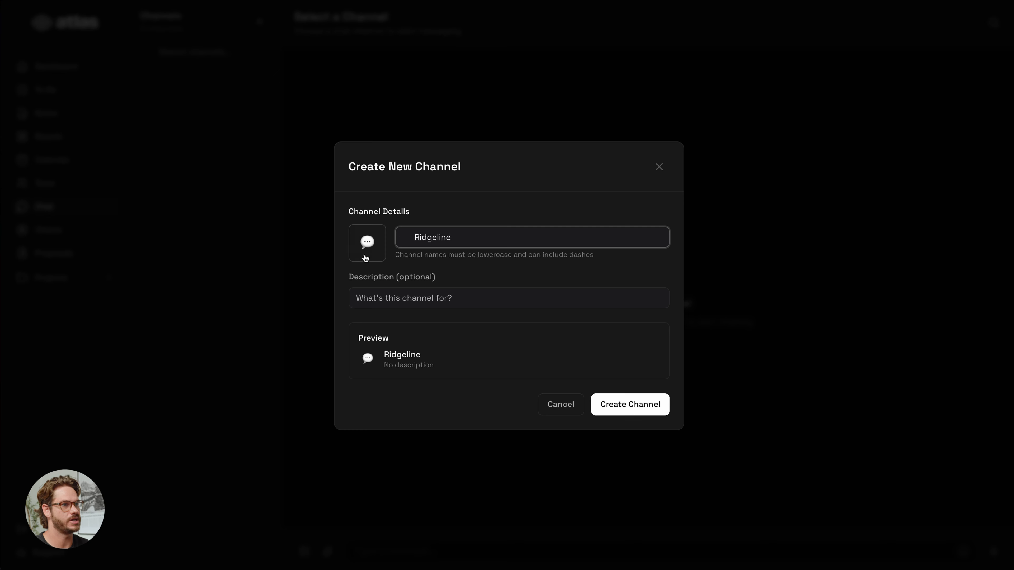
pyautogui.click(367, 243)
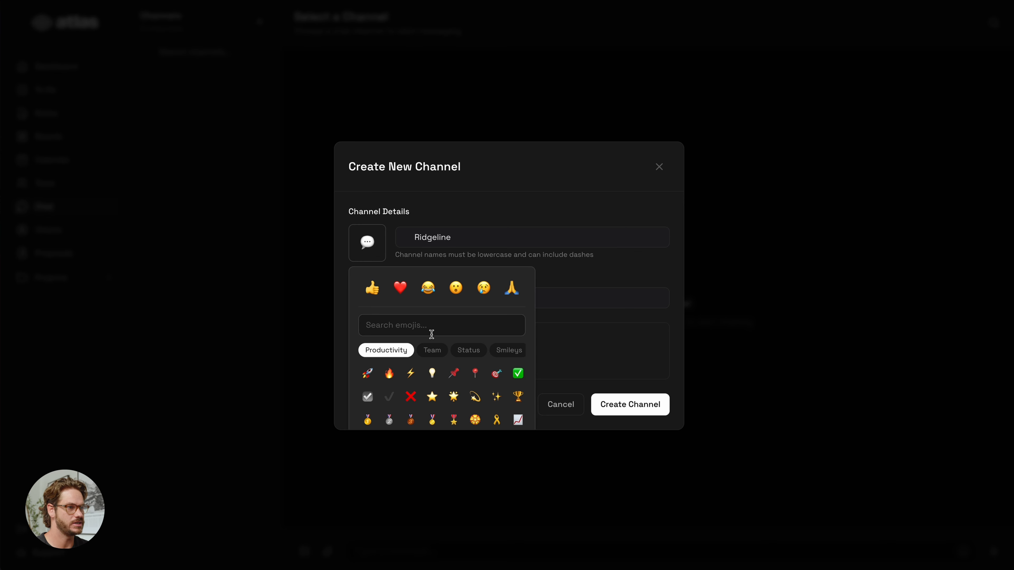
pyautogui.hscroll(3, 465, 346)
pyautogui.click(630, 404)
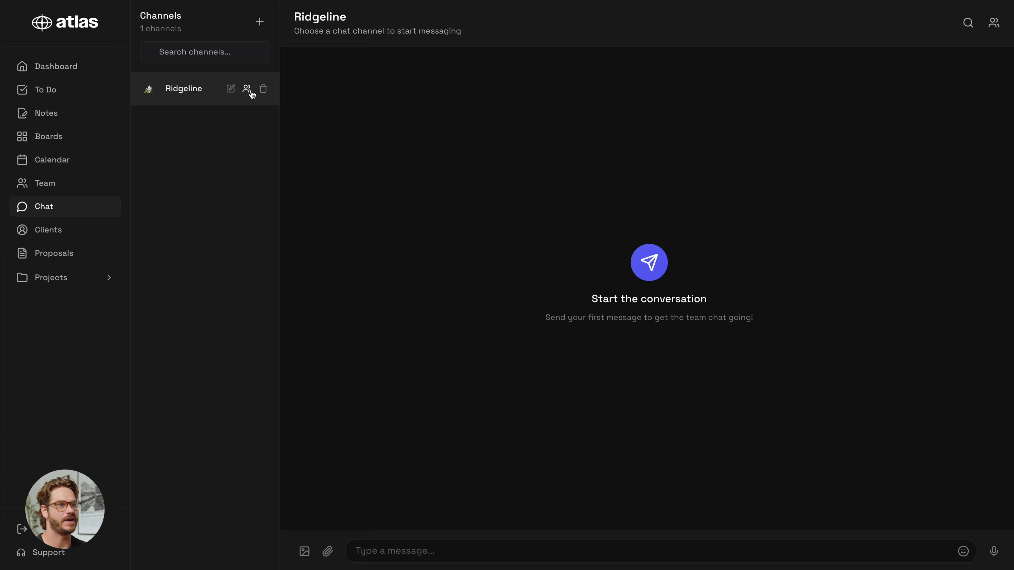
# Add the available team member to the Ridgeline chat channel and close the channel's member management.
pyautogui.click(250, 92)
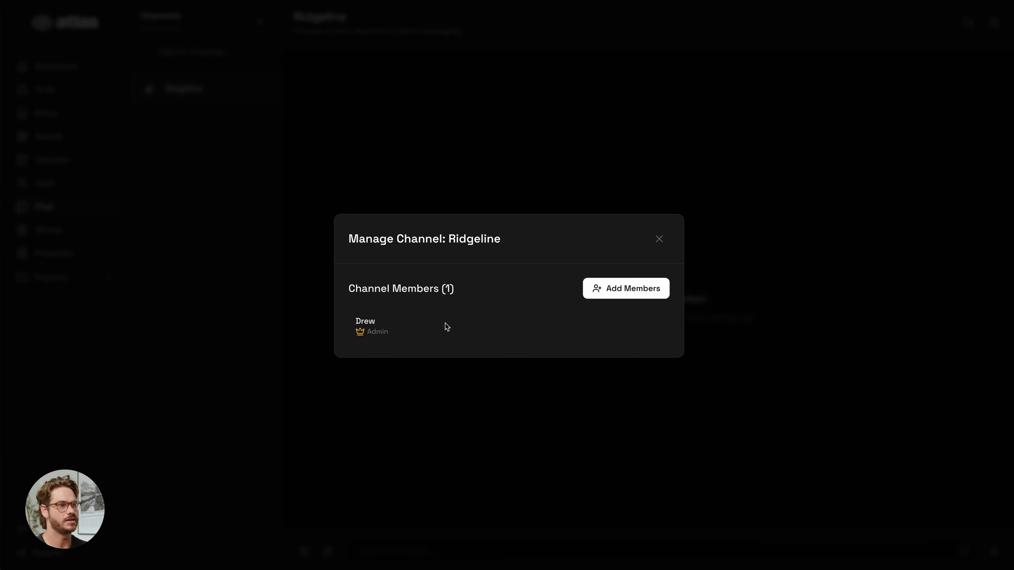
pyautogui.click(597, 289)
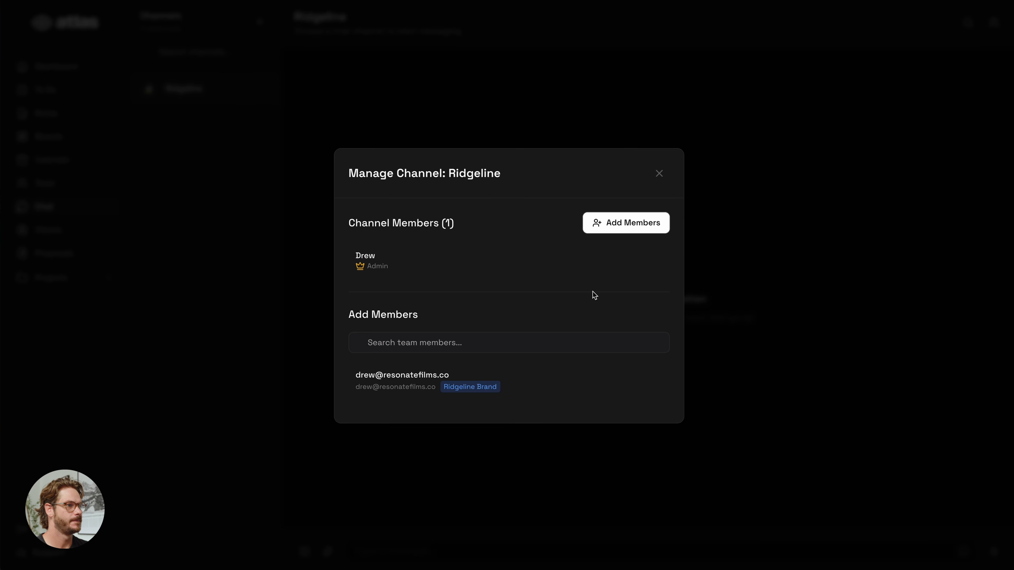
pyautogui.click(432, 372)
pyautogui.click(631, 416)
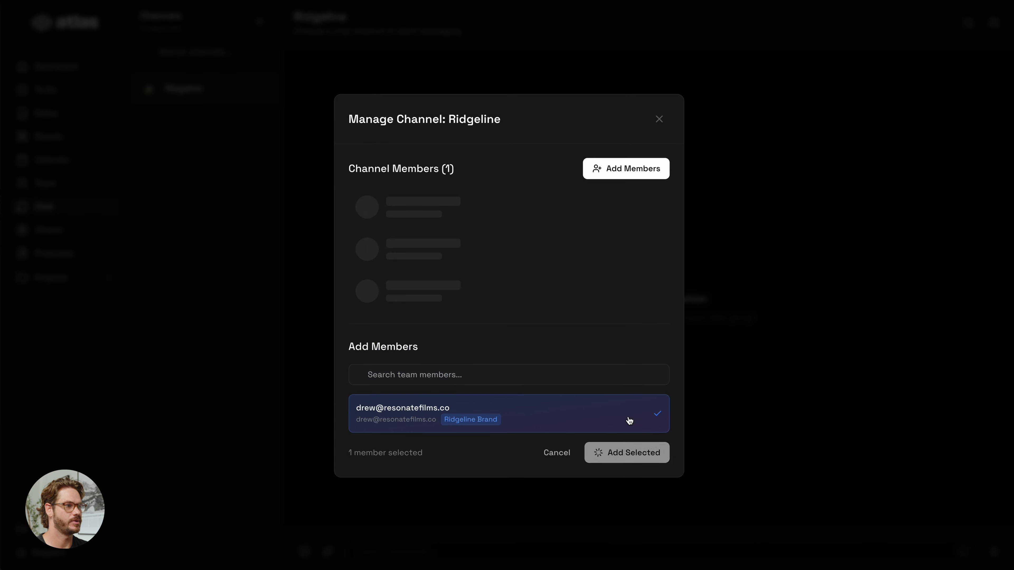
pyautogui.click(660, 195)
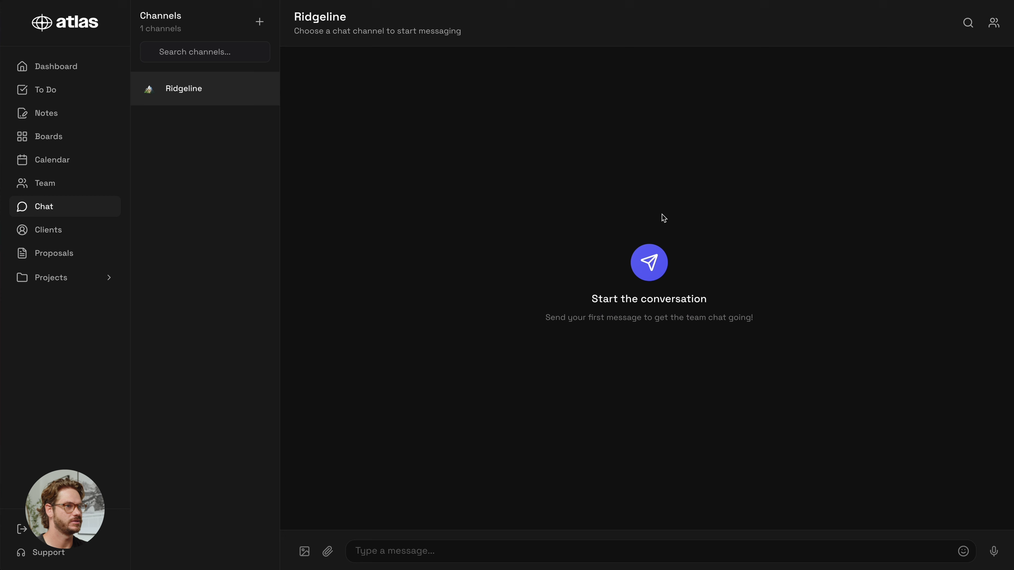
# Send the message "Hey man great work on the vfx shot let's move on to the next stage" in the Ridgeline channel.
pyautogui.click(511, 553)
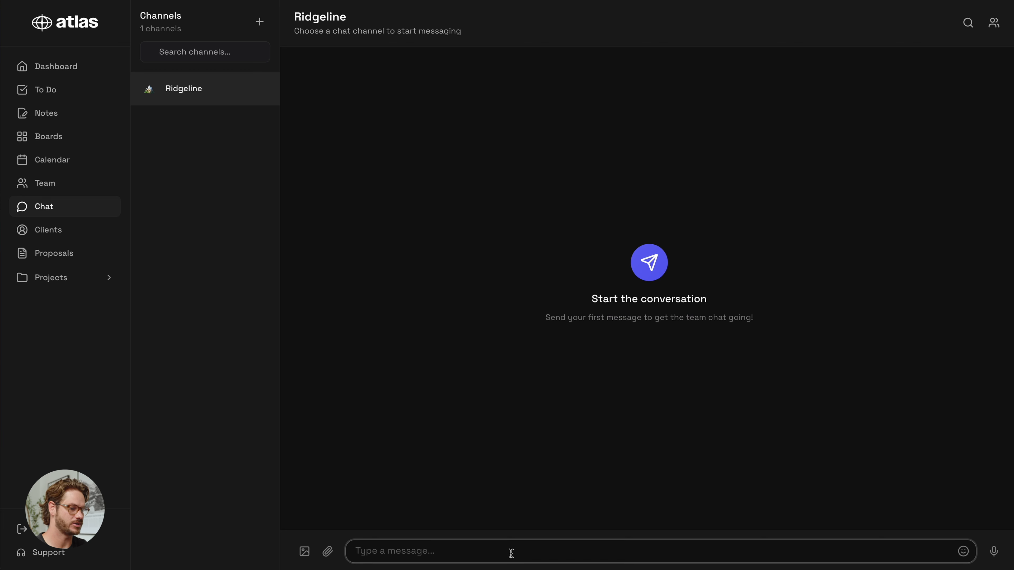
pyautogui.write('Hey ')
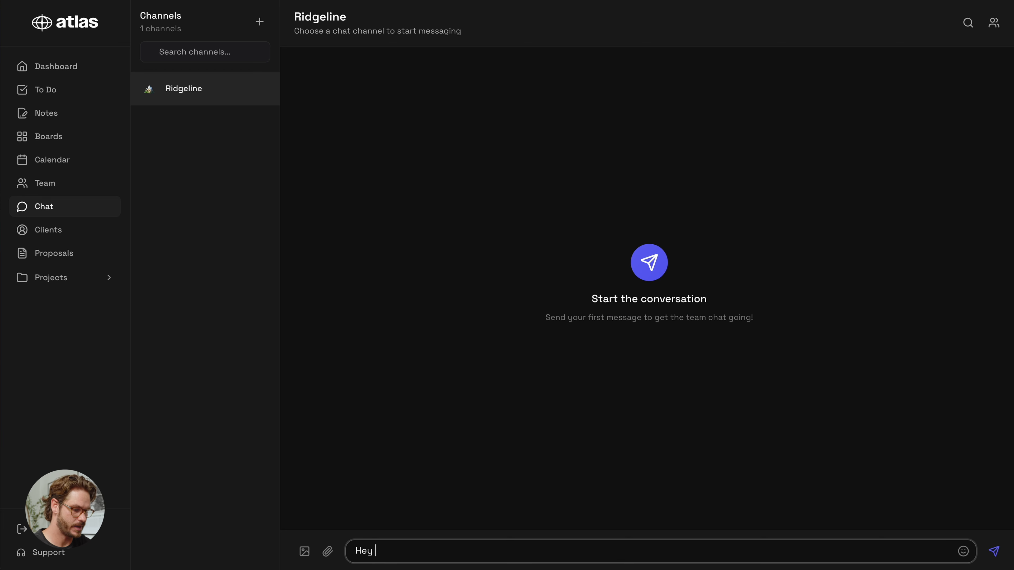
pyautogui.write('man great work')
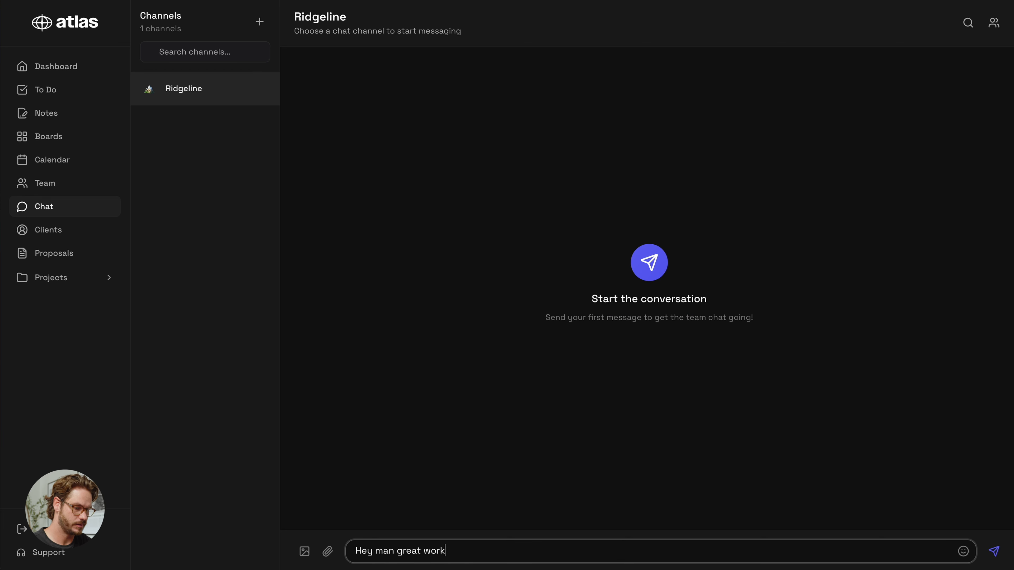
pyautogui.write(' on the vfx')
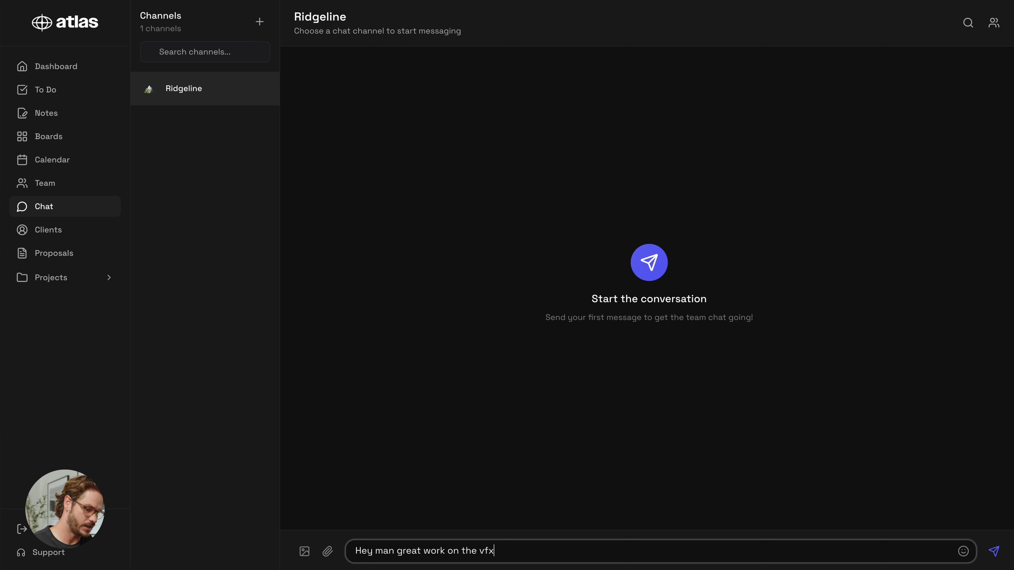
pyautogui.write(" shot let's move on to the next stage")
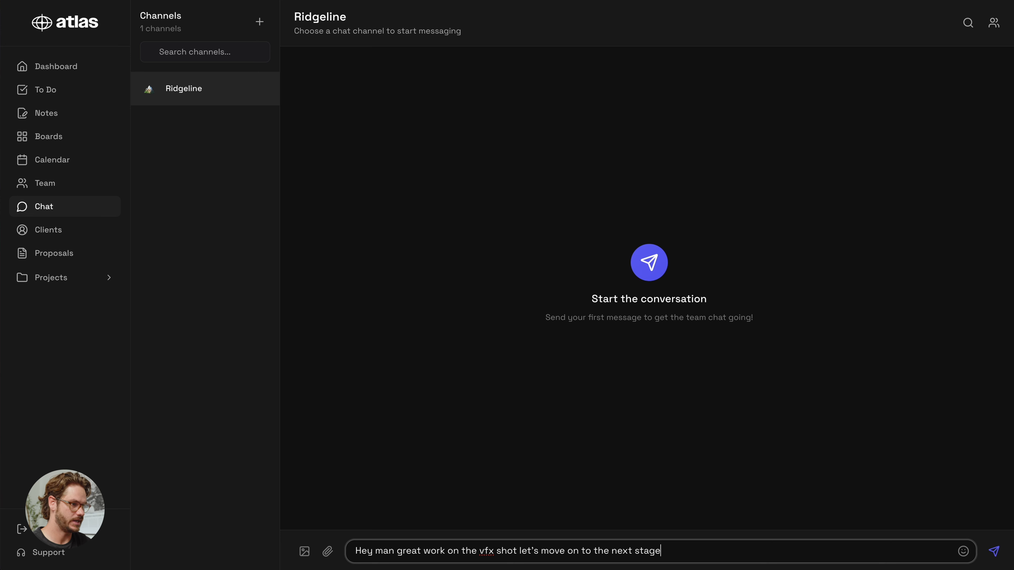
pyautogui.press('Return')
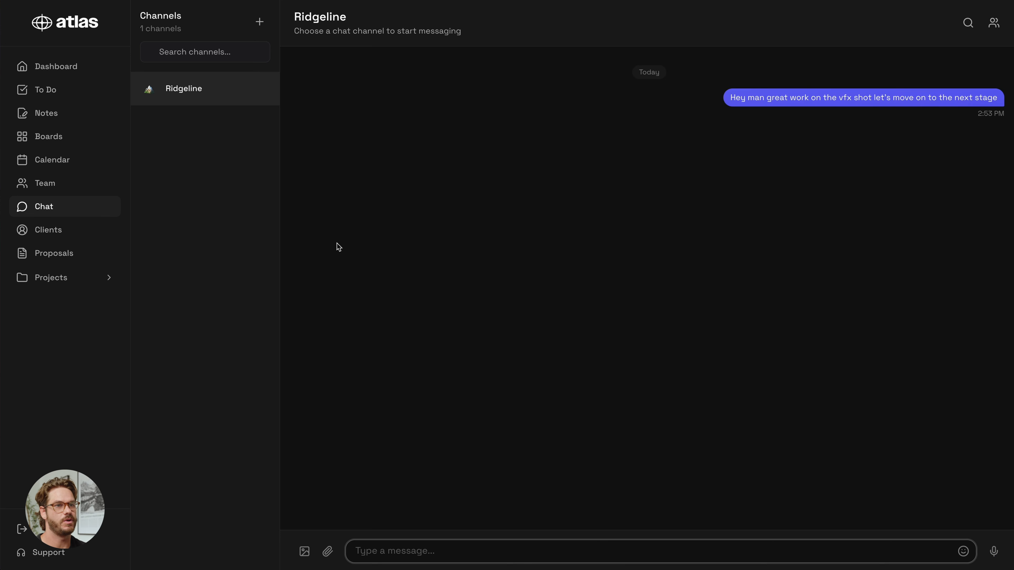
# Return to the Dashboard and view the Ridgeline conversation in the pop-up team chat.
pyautogui.click(56, 66)
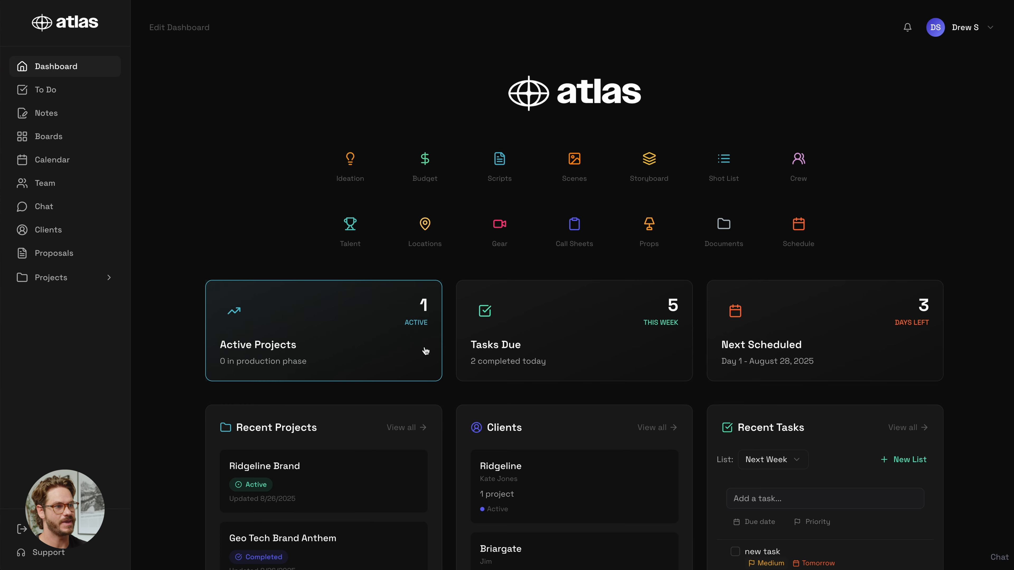
pyautogui.click(999, 560)
pyautogui.moveTo(873, 324)
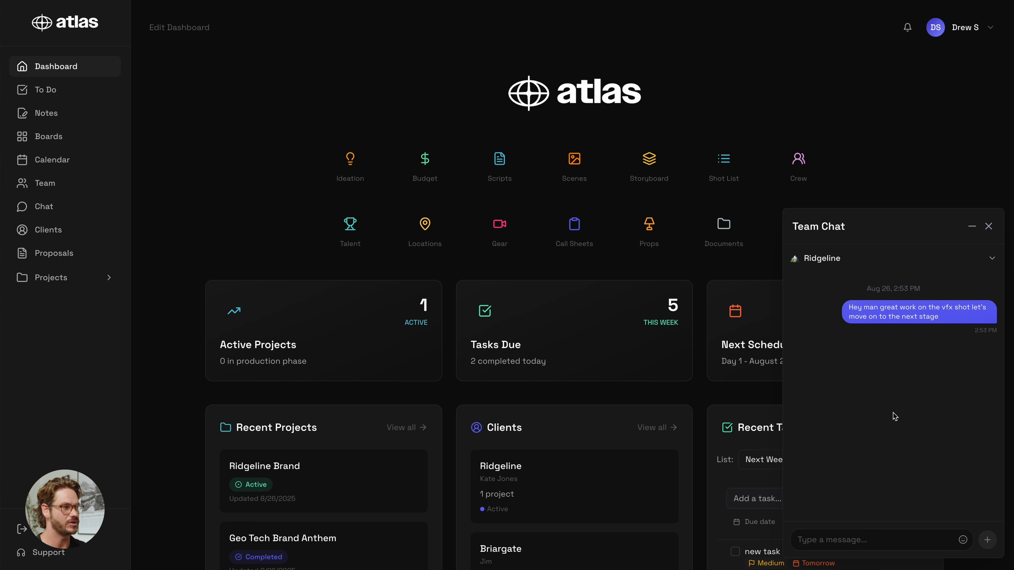
# Go to Projects and review the Detailed View table's columns, including the final payment status options for Ridgeline Brand.
pyautogui.click(57, 284)
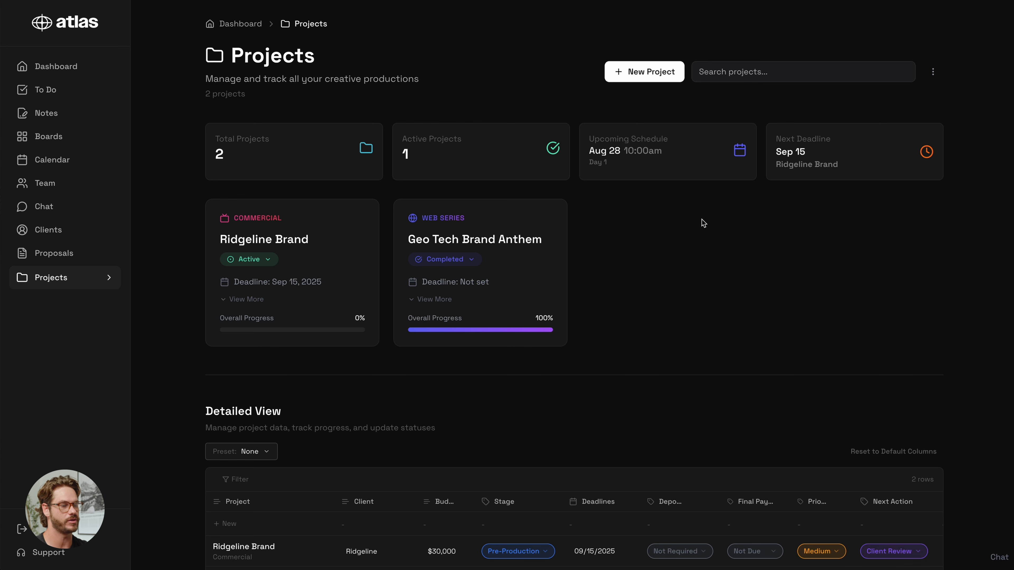
pyautogui.scroll(-5, 678, 301)
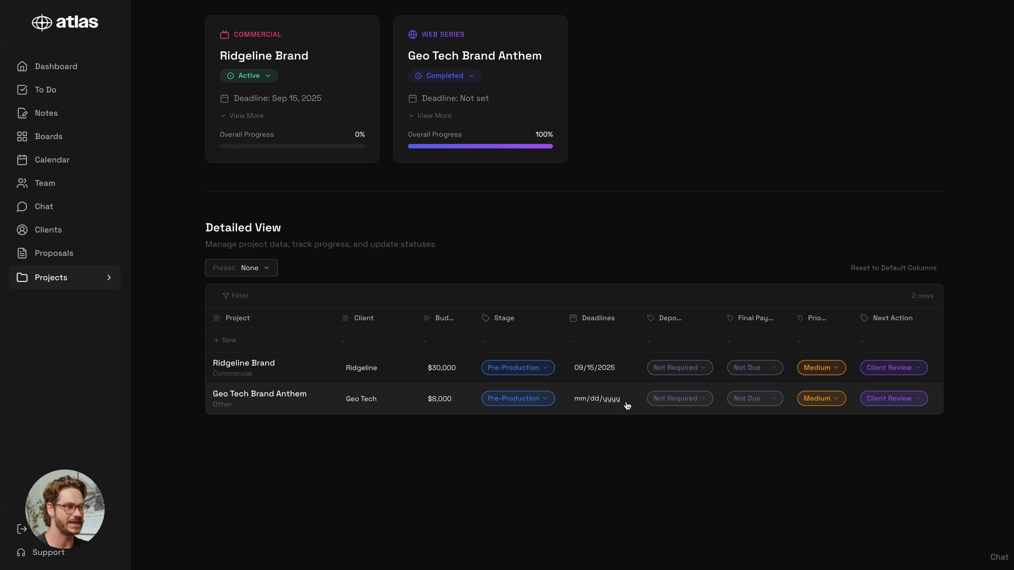
pyautogui.hscroll(4, 683, 390)
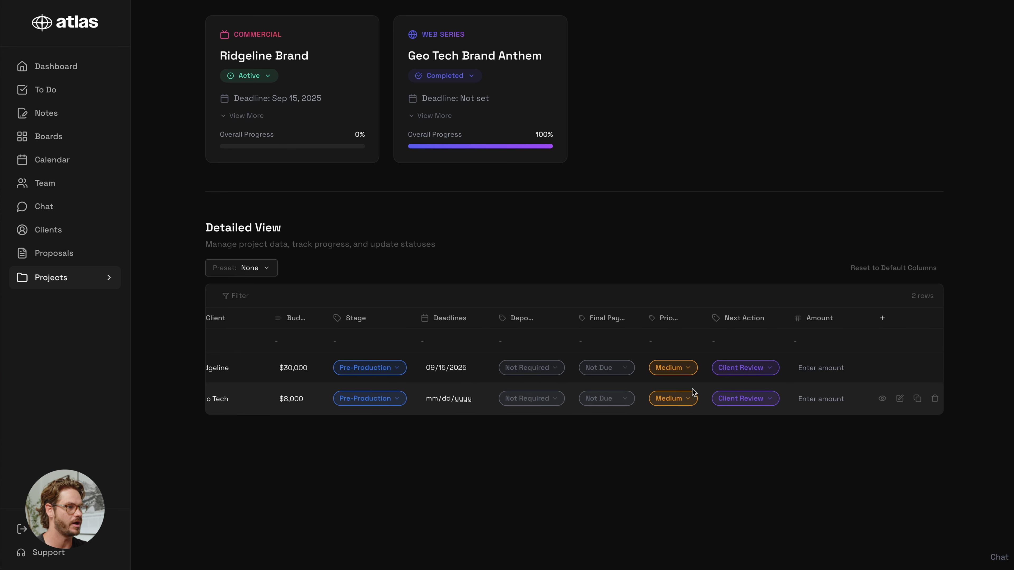
pyautogui.click(618, 369)
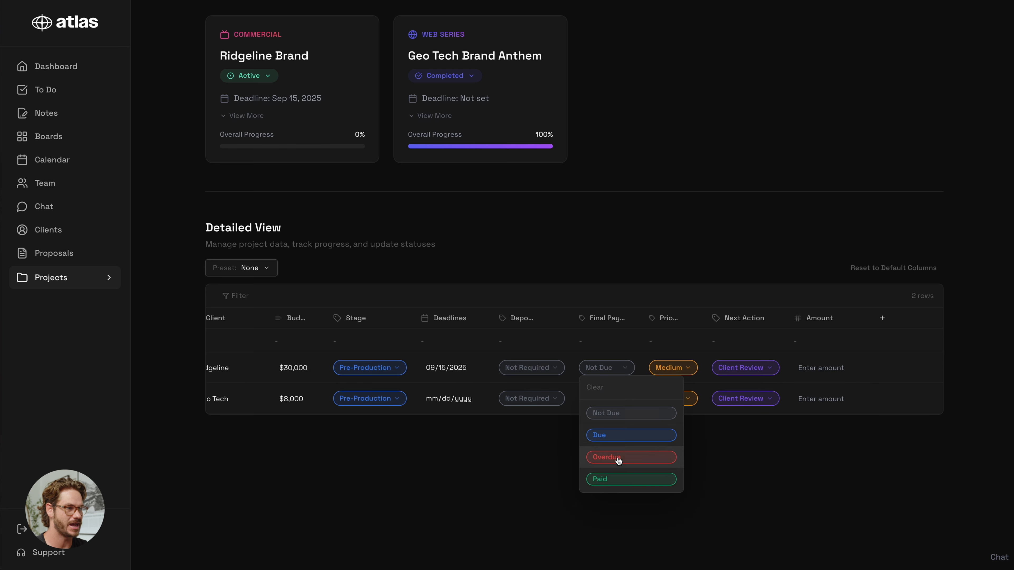
pyautogui.click(611, 367)
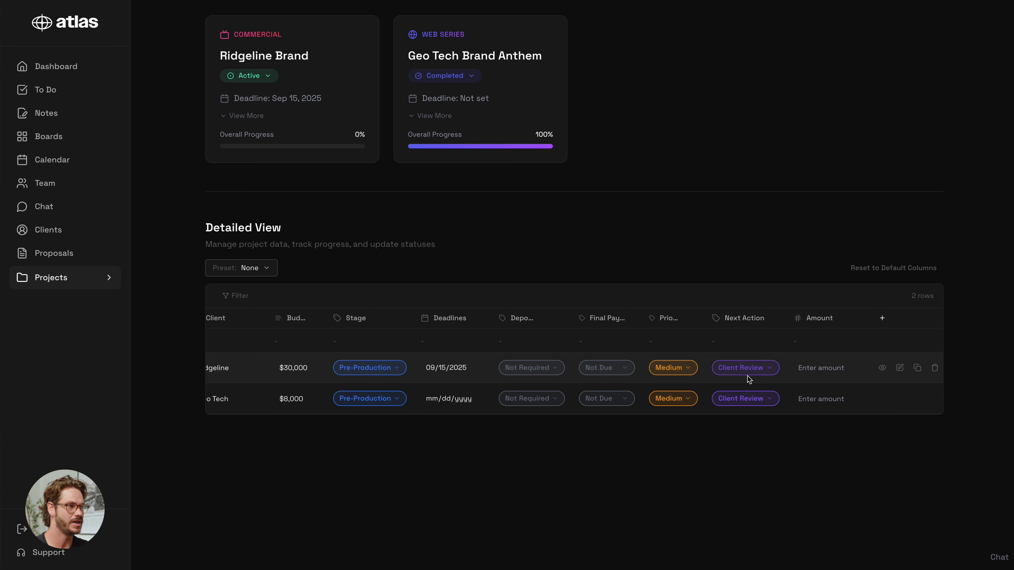
pyautogui.hscroll(-4, 746, 379)
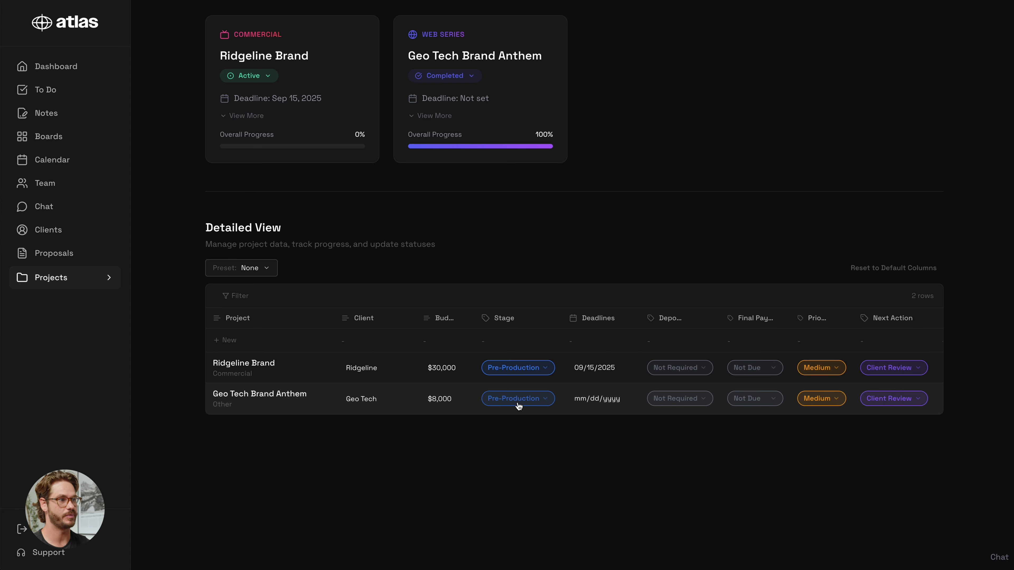
pyautogui.hscroll(2, 518, 406)
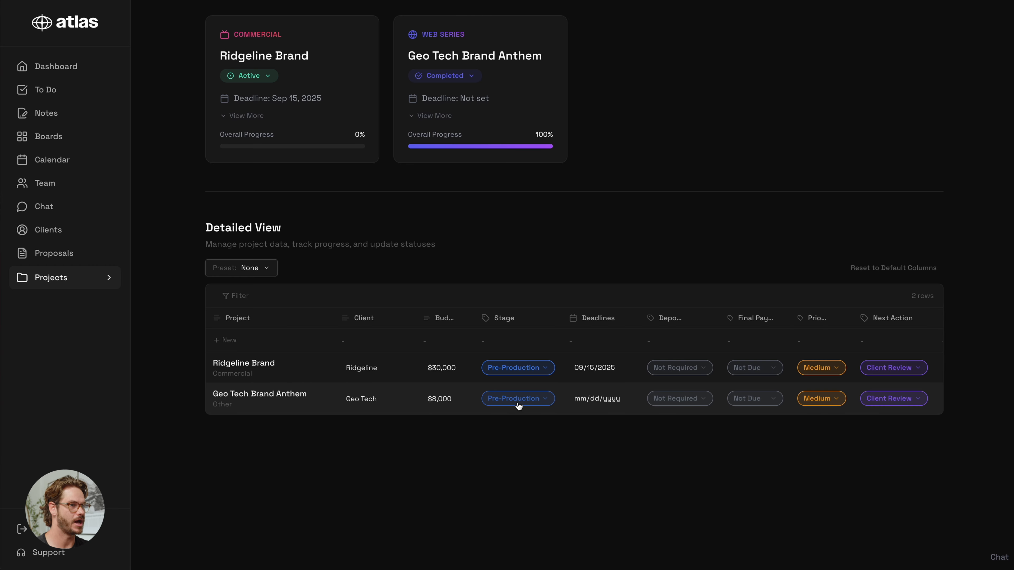
# Start a new project named "Glacier Glass" in the Commercial category.
pyautogui.scroll(5, 652, 131)
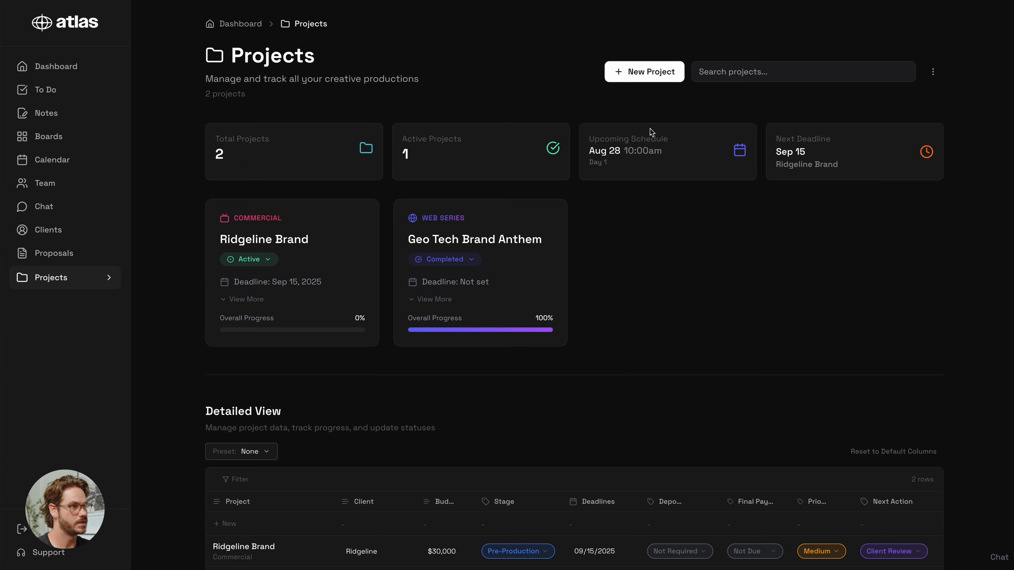
pyautogui.click(641, 76)
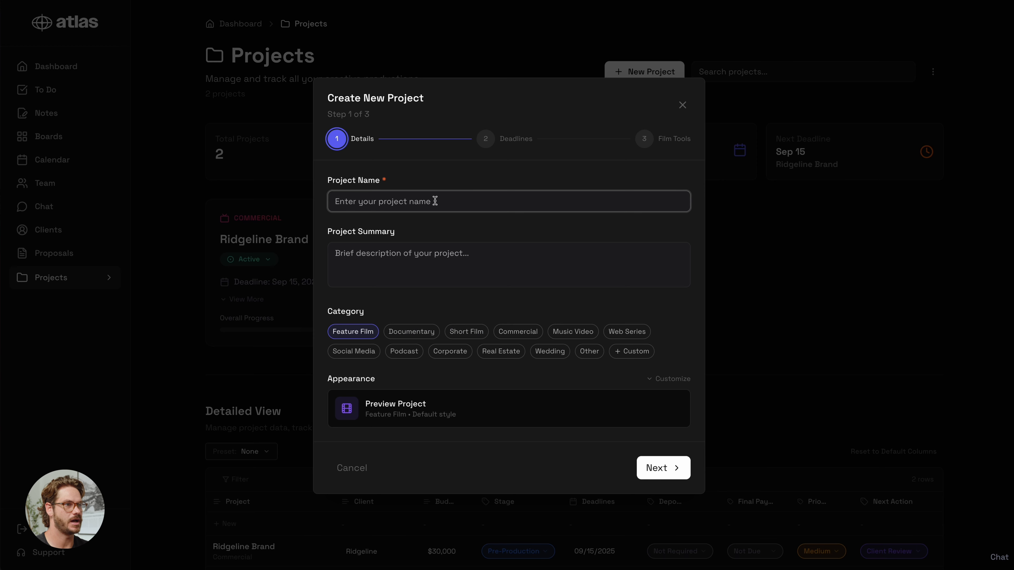
pyautogui.write('Glacier Glass')
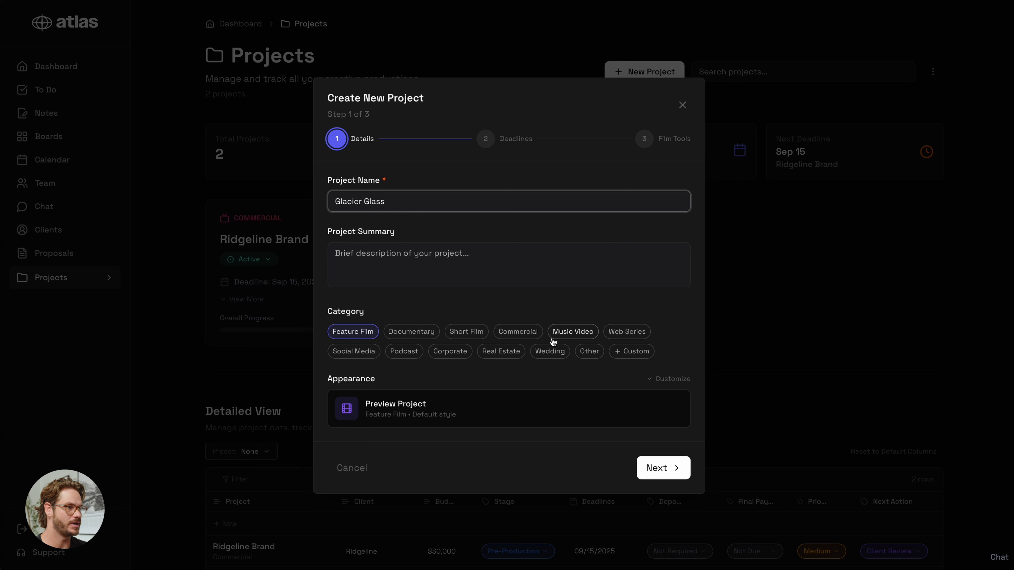
pyautogui.click(523, 336)
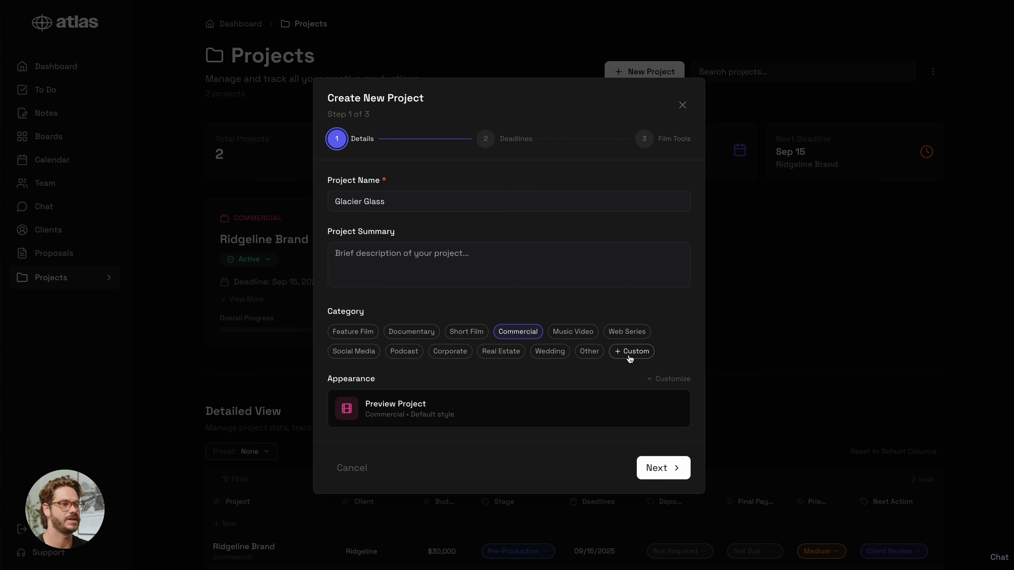
# Customize the project's appearance with a sun icon and a blue colour, and continue to the deadlines.
pyautogui.click(660, 380)
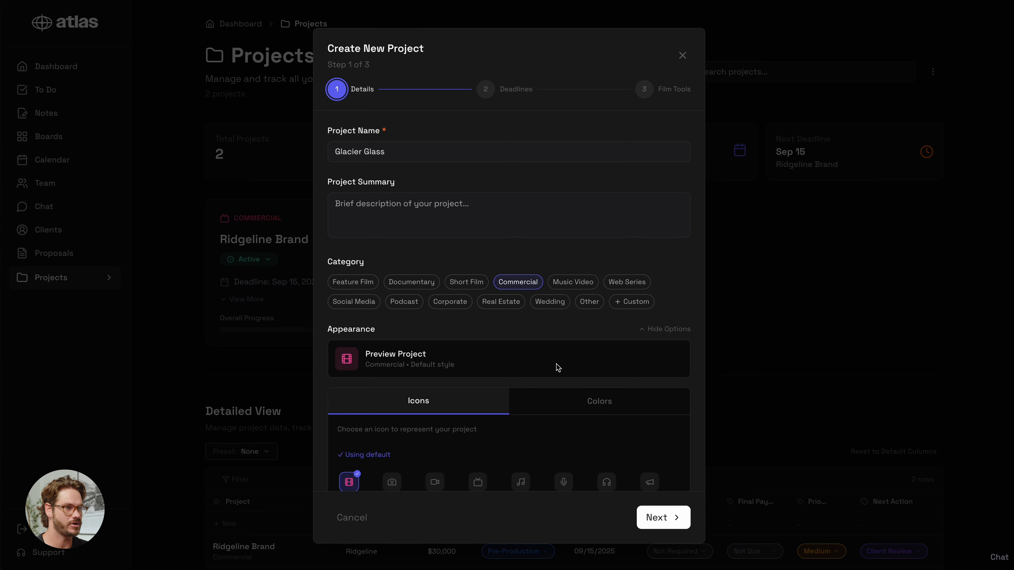
pyautogui.scroll(-3, 385, 392)
pyautogui.scroll(-1, 389, 394)
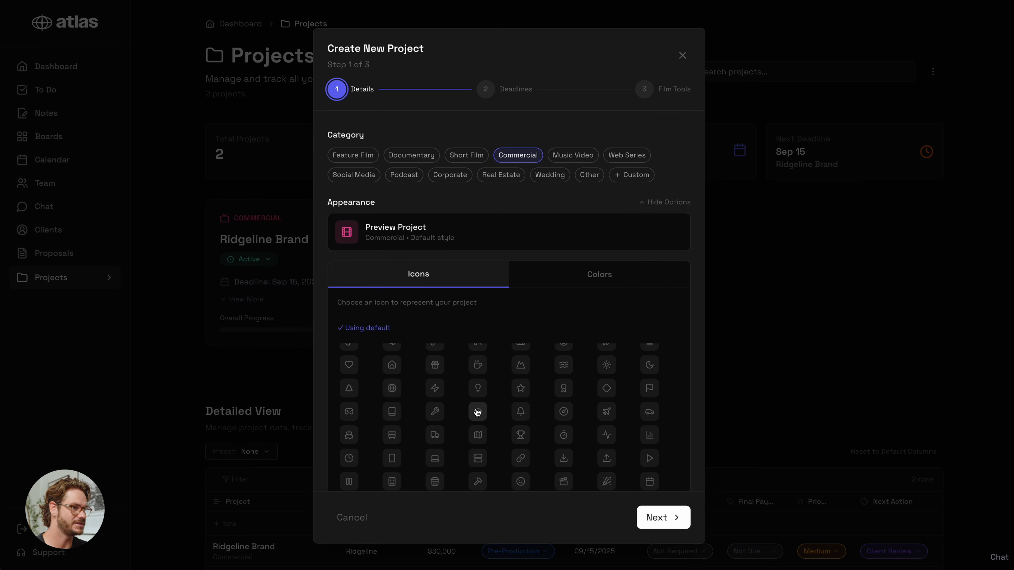
pyautogui.scroll(1, 607, 377)
pyautogui.click(606, 376)
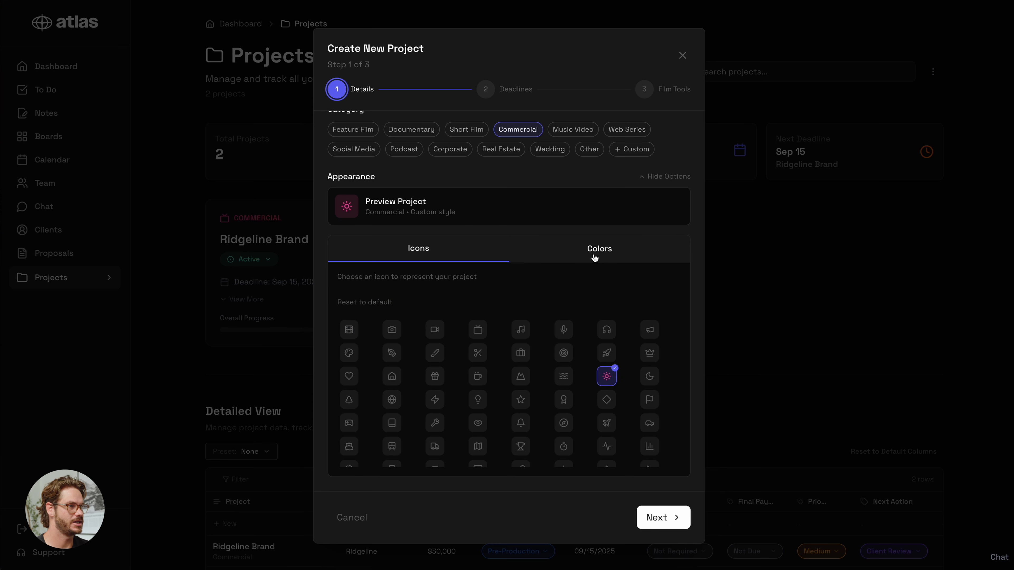
pyautogui.click(584, 258)
pyautogui.click(604, 412)
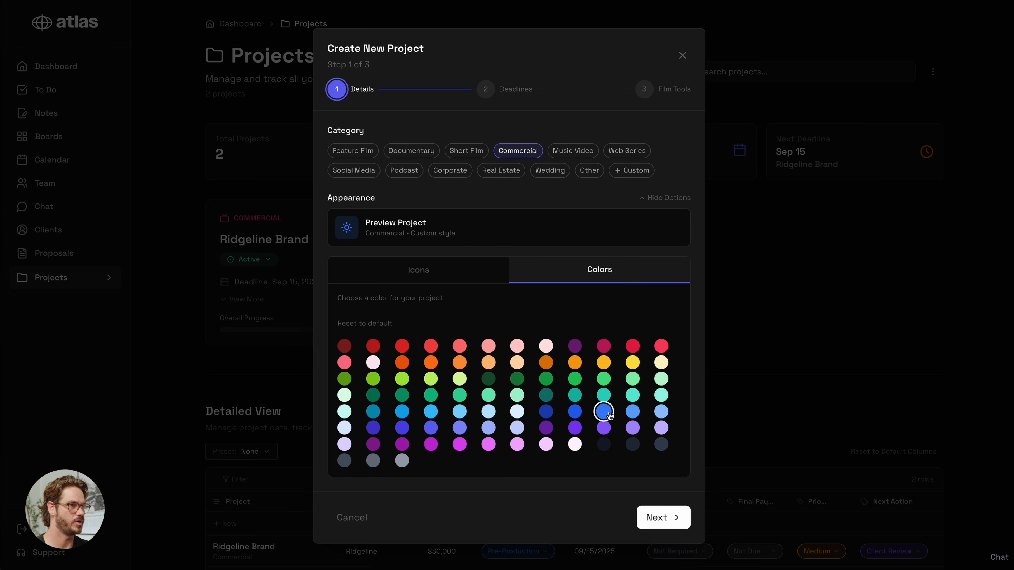
pyautogui.click(666, 526)
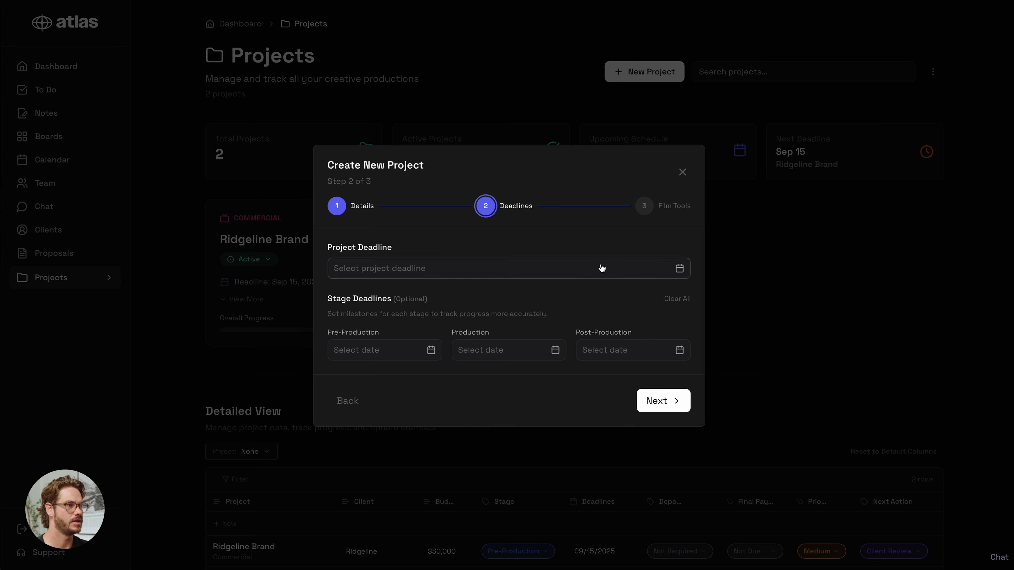
# Set the project deadline to Sep 25, 2025.
pyautogui.click(681, 271)
pyautogui.click(444, 292)
pyautogui.click(409, 379)
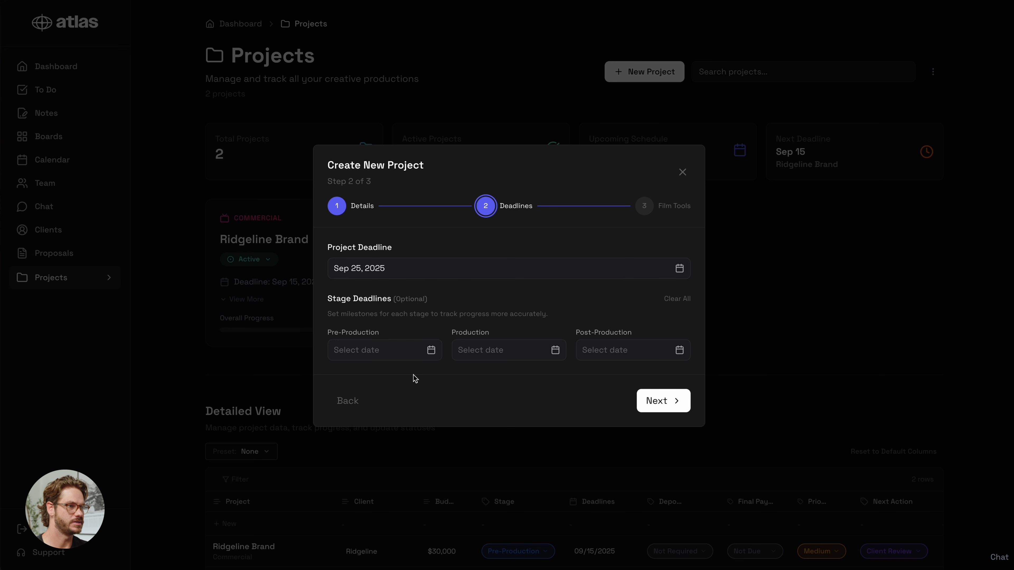
# Set the stage deadlines to Sep 2, 2025 for Pre-Production, Sep 10 for Production and Sep 23 for Post-Production, and continue to the film tools.
pyautogui.click(431, 352)
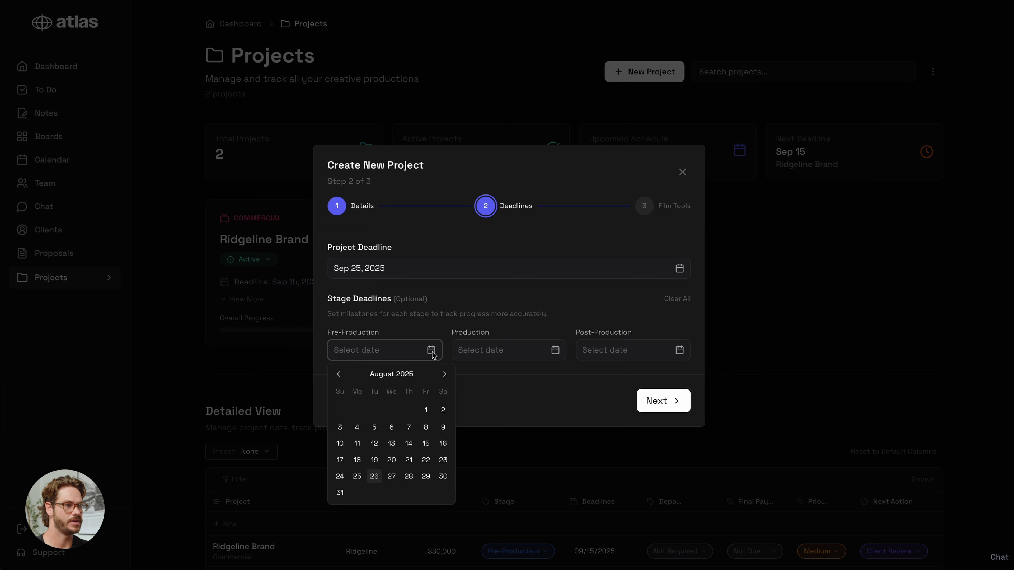
pyautogui.click(447, 374)
pyautogui.click(375, 411)
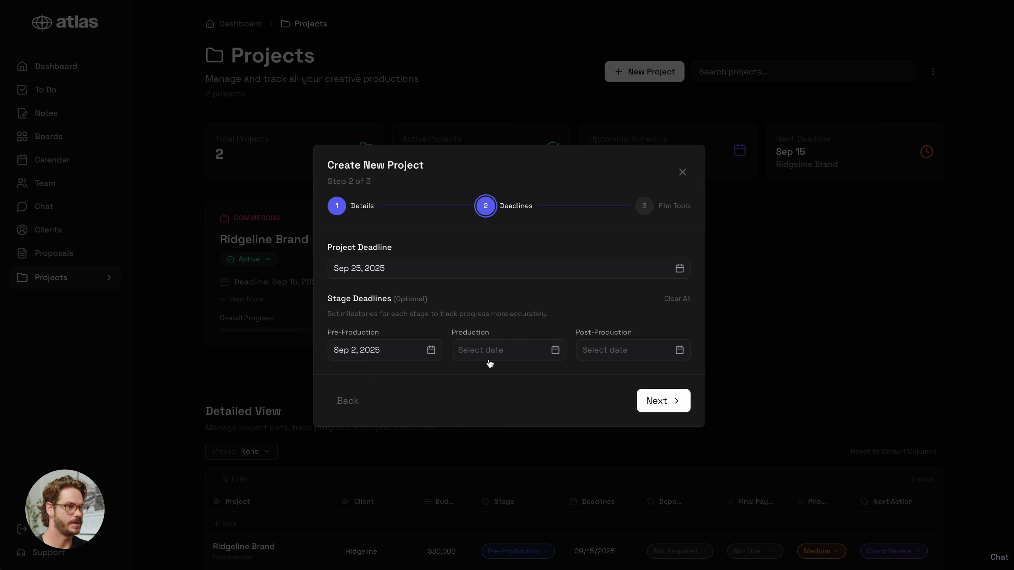
pyautogui.click(557, 354)
pyautogui.click(570, 375)
pyautogui.click(528, 433)
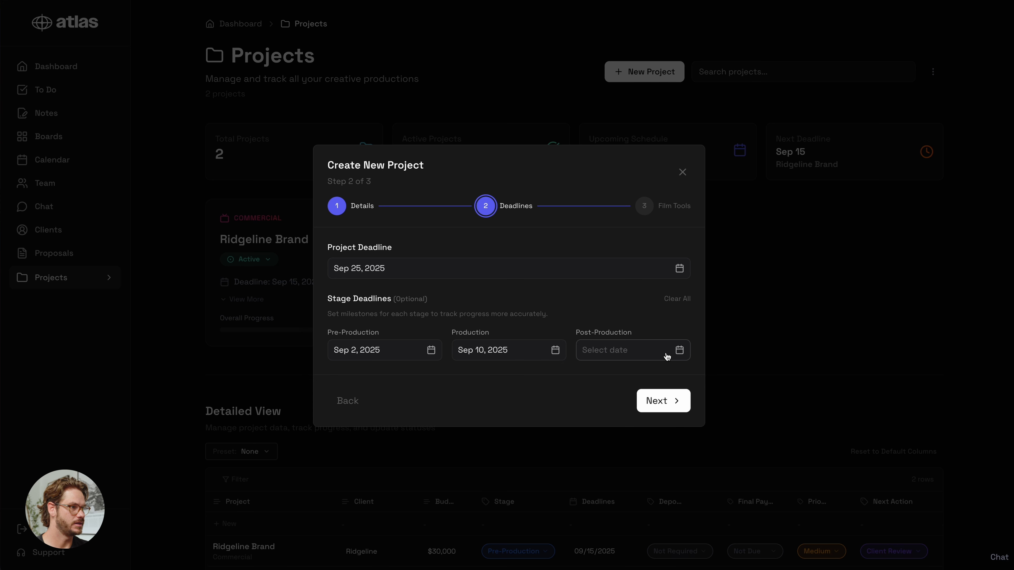
pyautogui.click(680, 354)
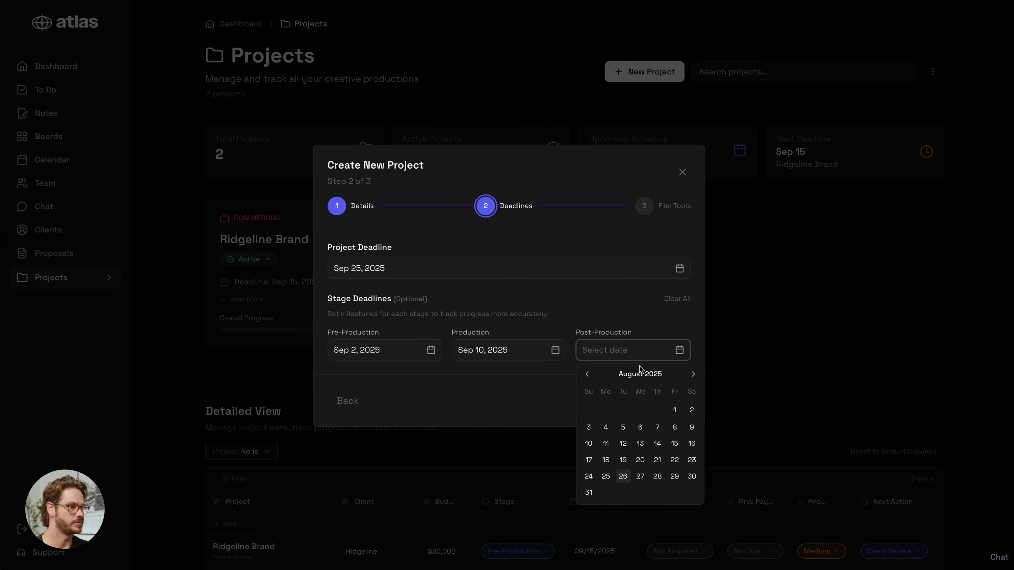
pyautogui.click(695, 376)
pyautogui.click(627, 464)
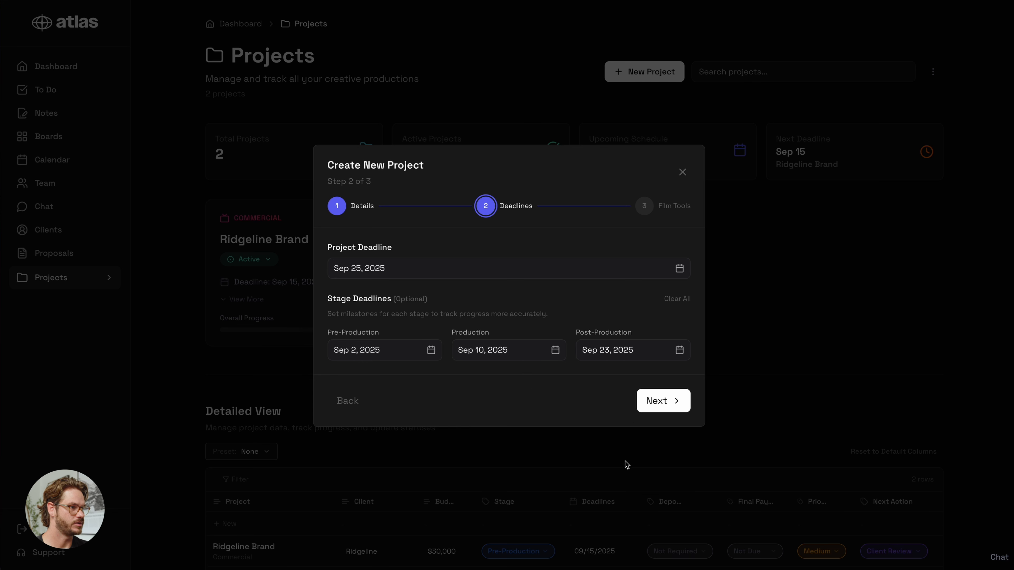
pyautogui.click(658, 401)
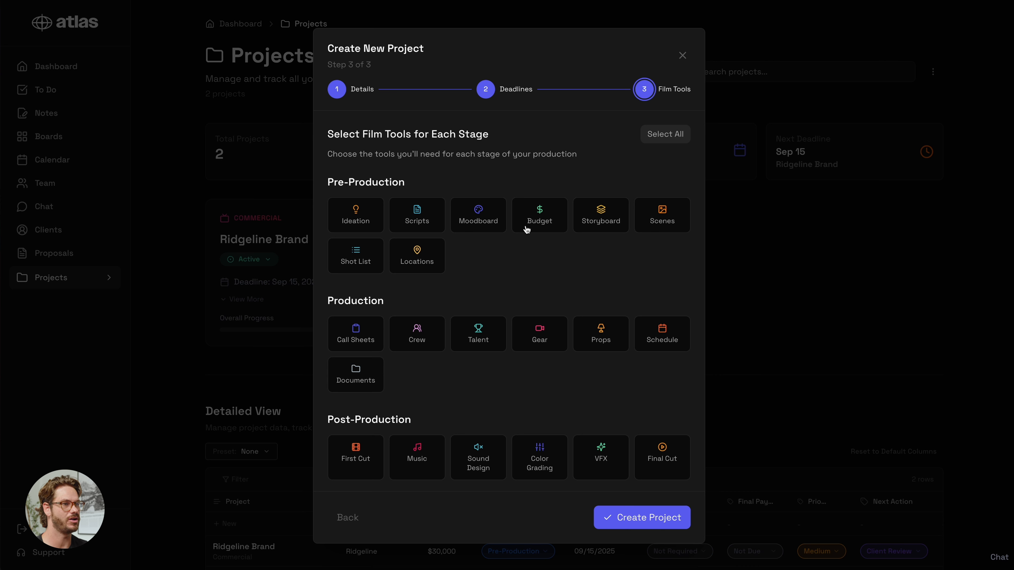
pyautogui.click(362, 223)
pyautogui.click(412, 218)
pyautogui.click(478, 218)
pyautogui.click(533, 216)
pyautogui.click(365, 332)
pyautogui.click(415, 336)
pyautogui.click(465, 340)
pyautogui.scroll(-1, 459, 369)
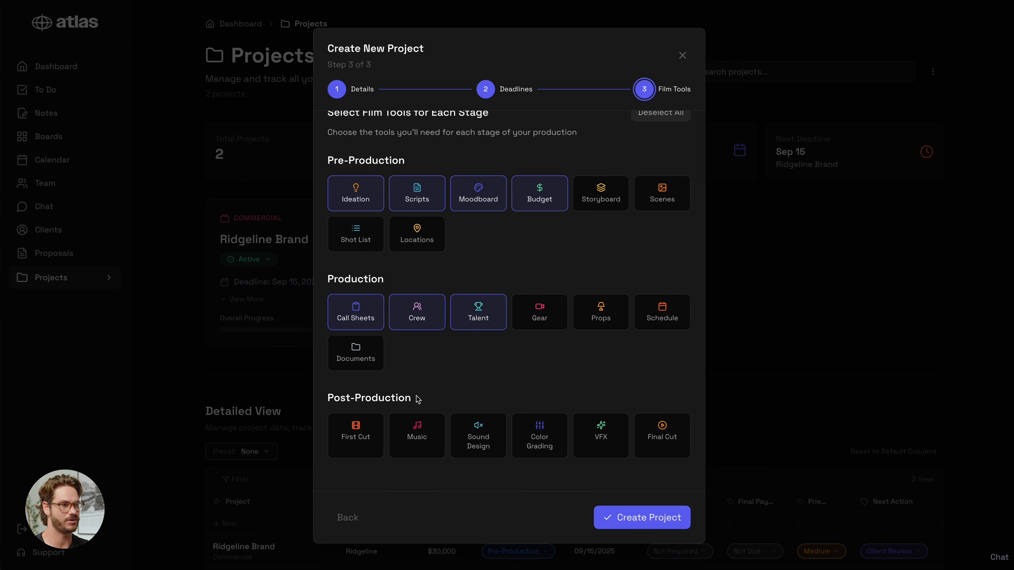
pyautogui.scroll(1, 507, 375)
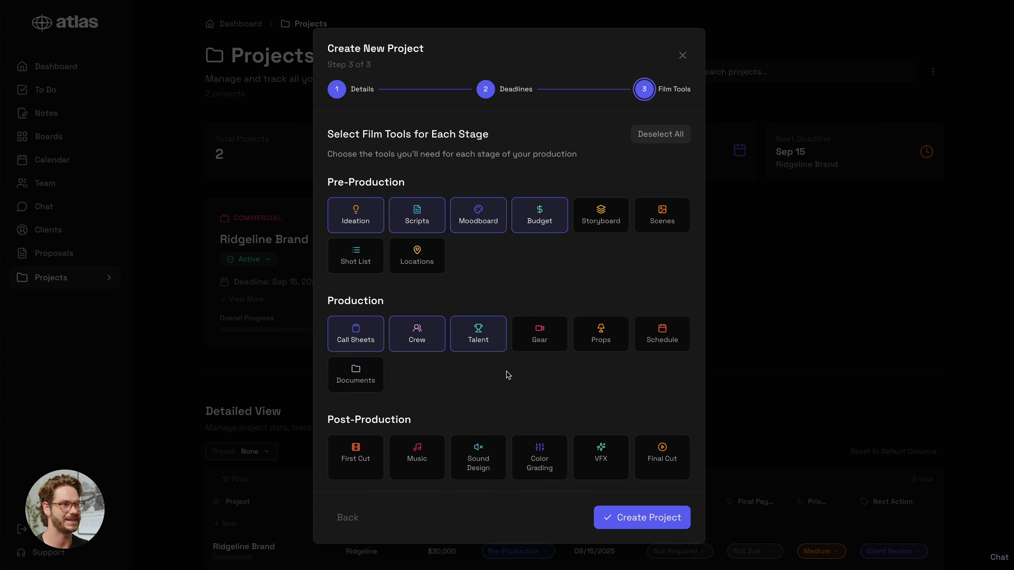
pyautogui.click(650, 139)
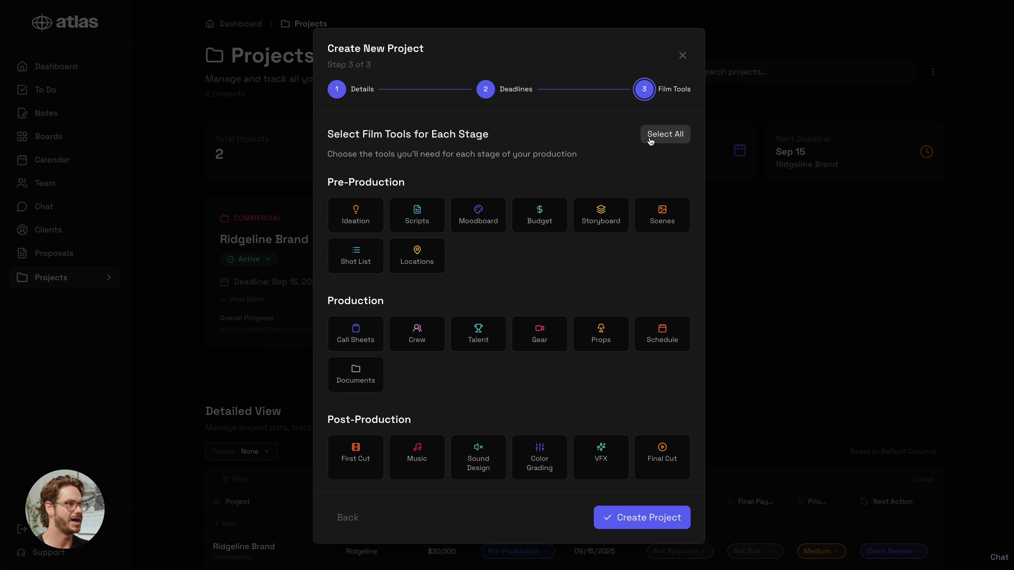
# Select all film tools for every production stage and create the project.
pyautogui.click(665, 137)
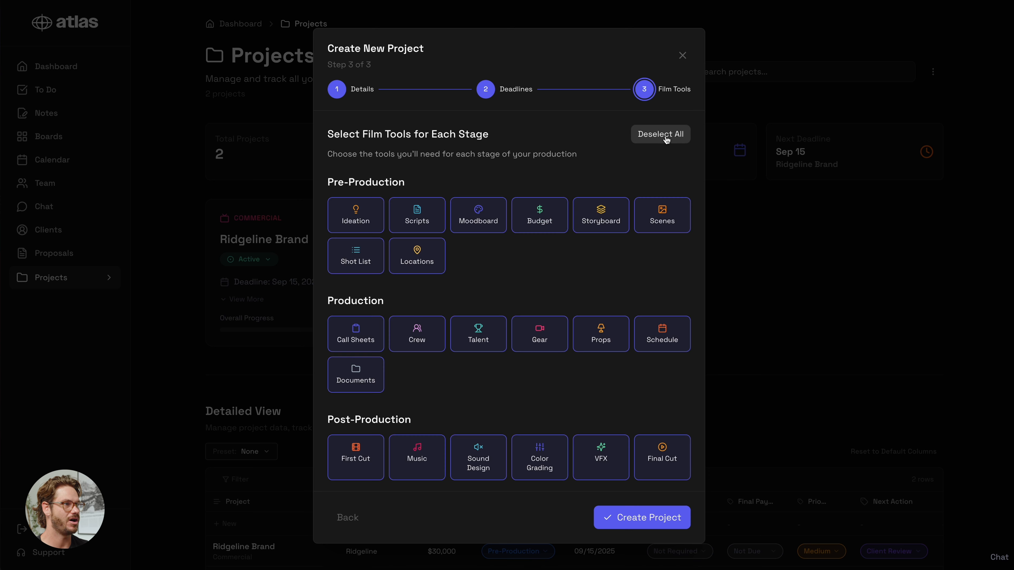
pyautogui.click(653, 525)
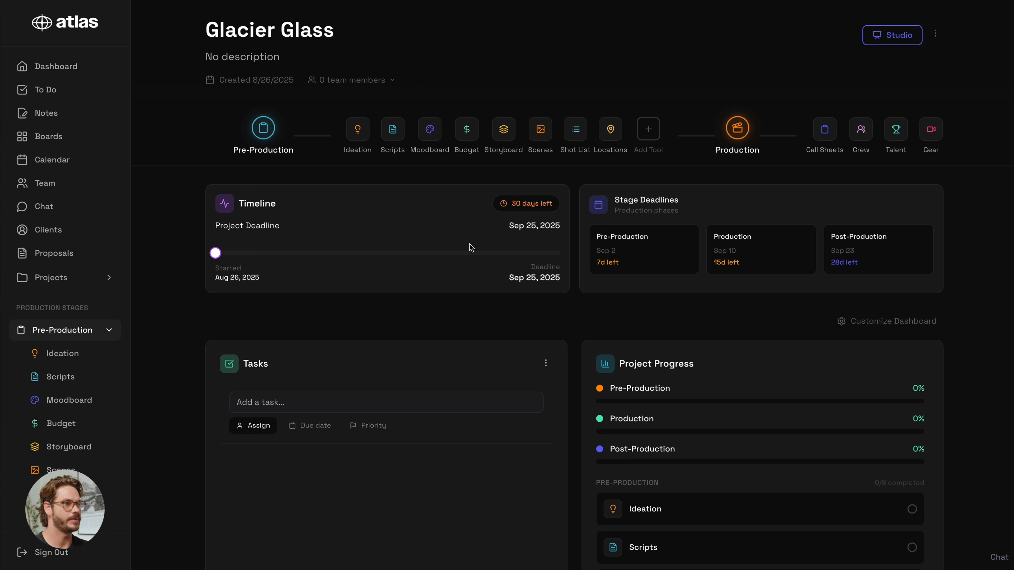
# Review the Glacier Glass dashboard's timeline, stage deadlines, tasks, planning area and project progress.
pyautogui.scroll(-1, 455, 322)
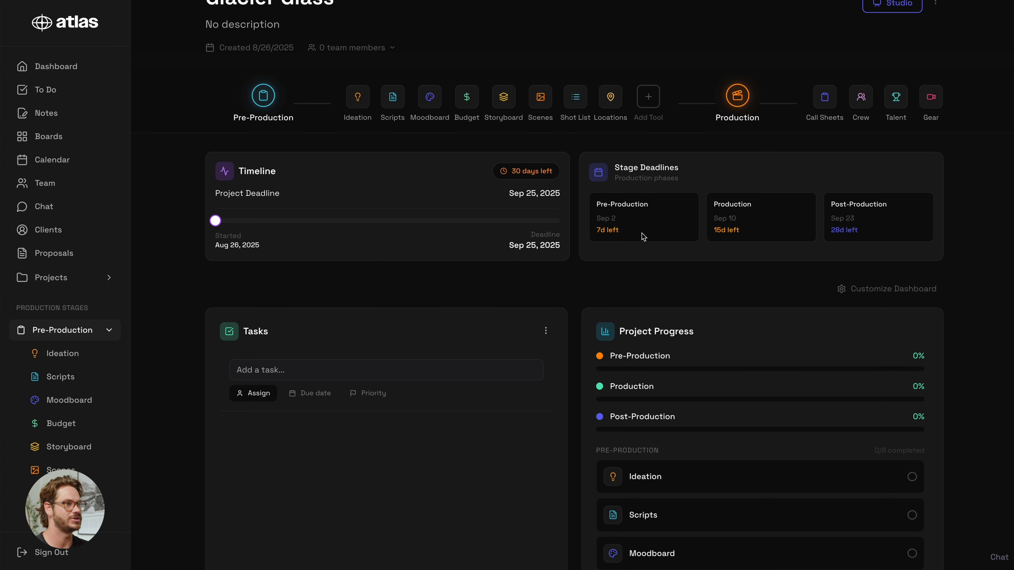
pyautogui.scroll(1, 592, 264)
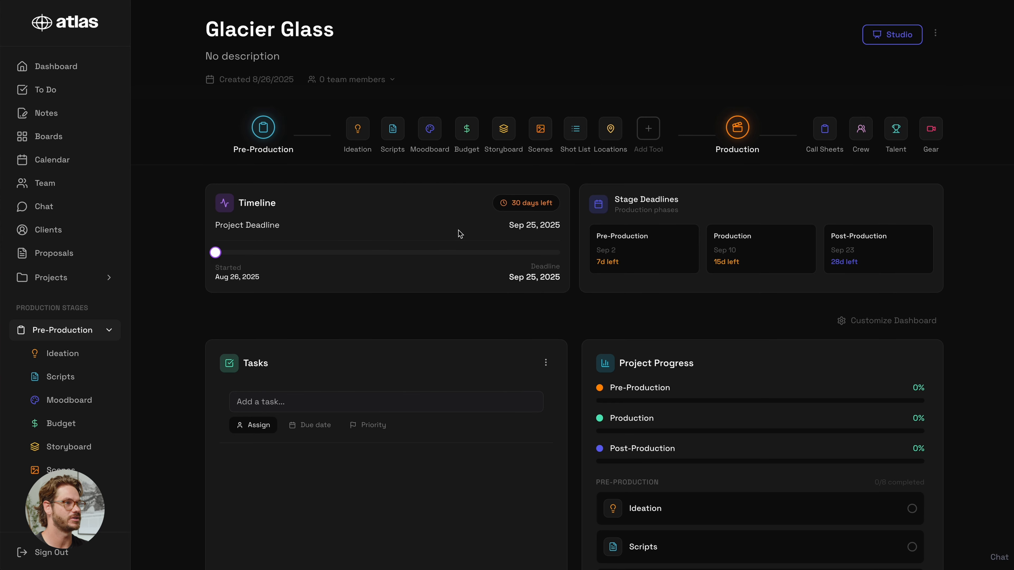
pyautogui.scroll(-1, 399, 459)
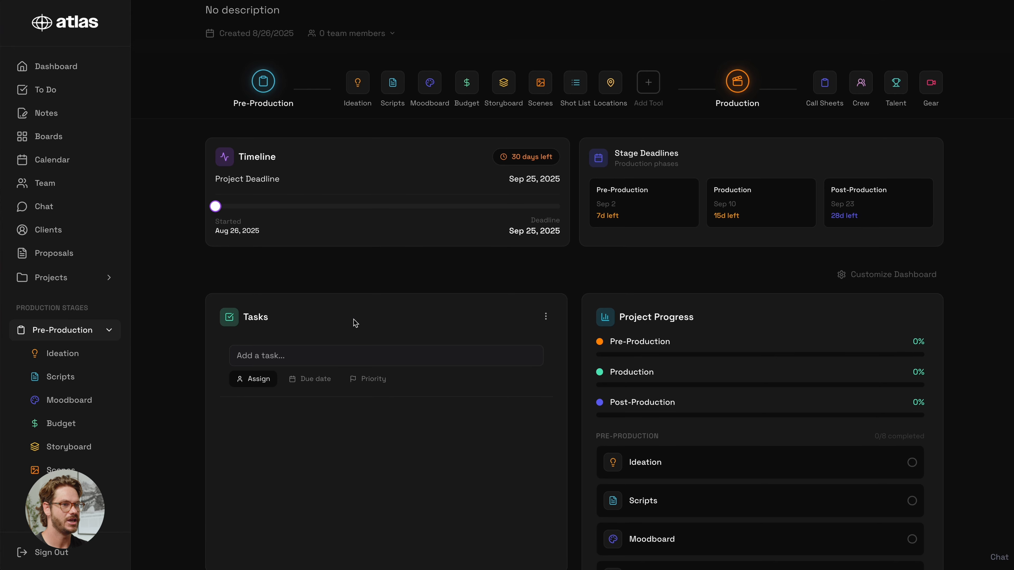
pyautogui.scroll(-1, 355, 323)
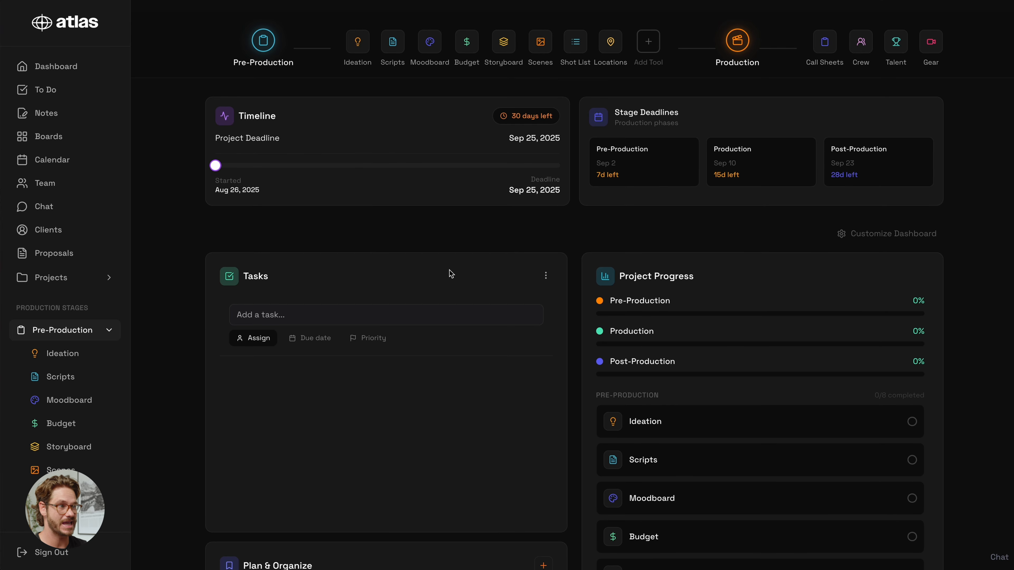
pyautogui.scroll(-5, 685, 288)
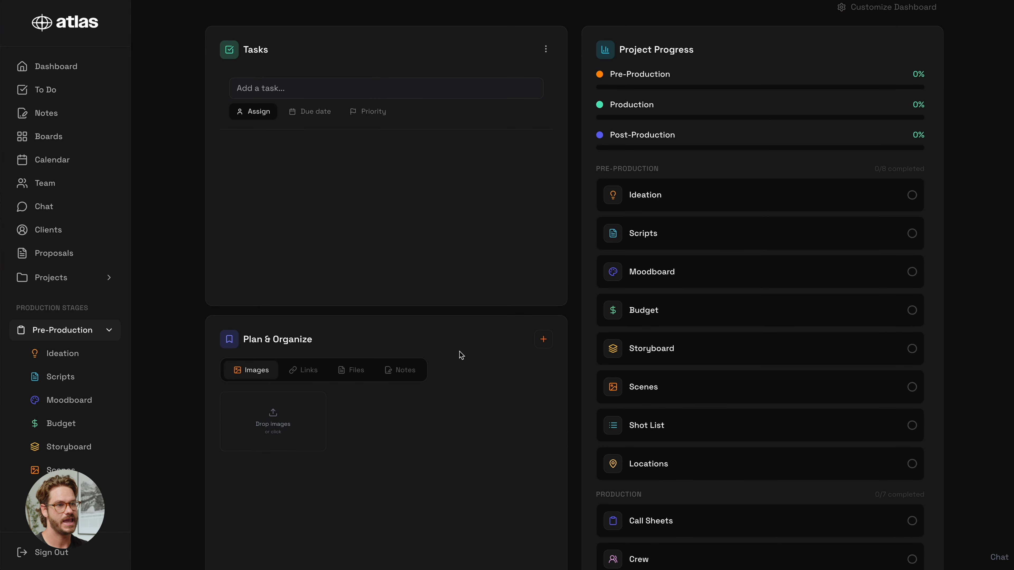
pyautogui.scroll(7, 472, 355)
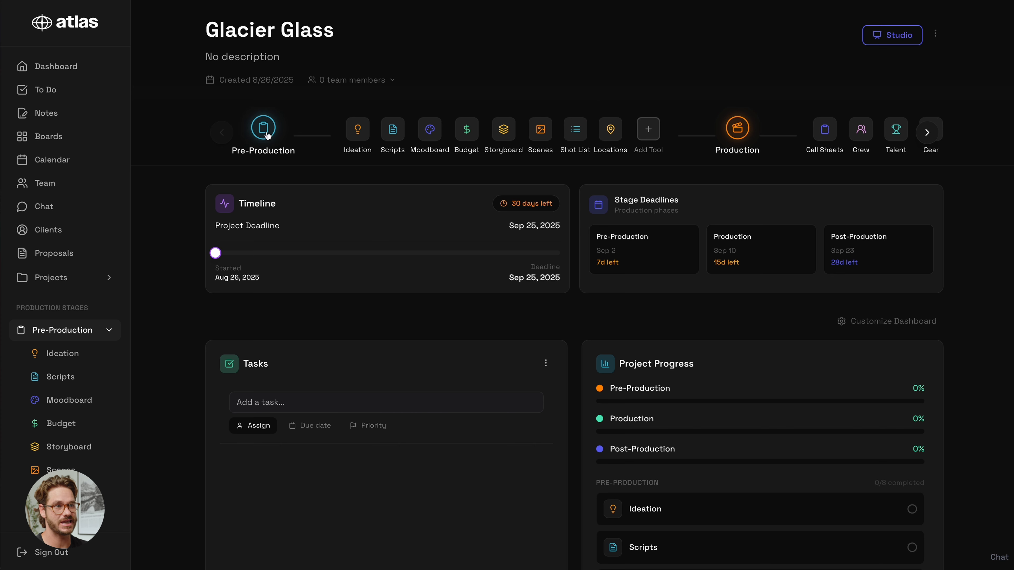
# Browse the Glacier Glass stage tools from Pre-Production through Production and Post-Production to Delivery.
pyautogui.hscroll(1, 502, 136)
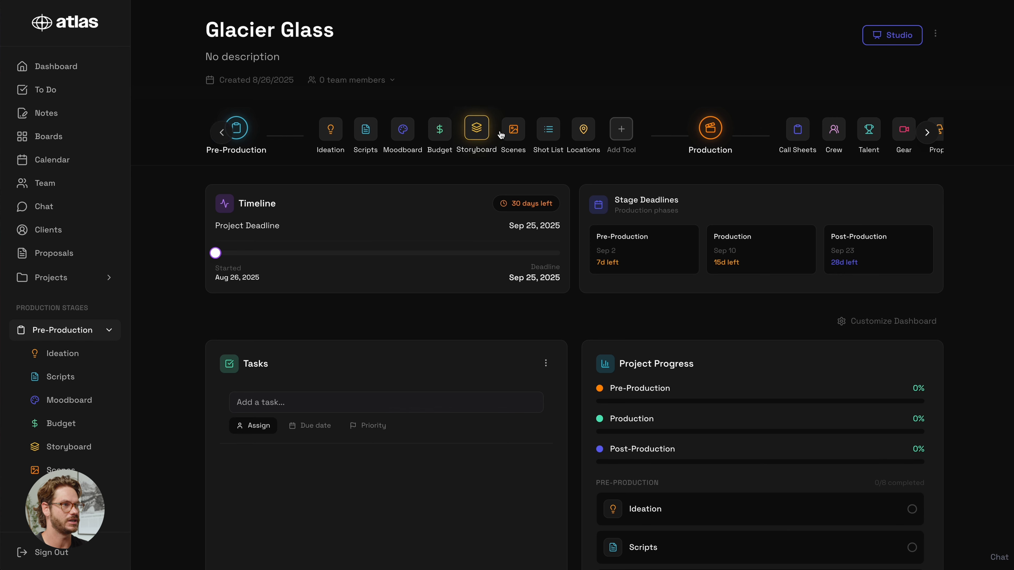
pyautogui.hscroll(3, 465, 138)
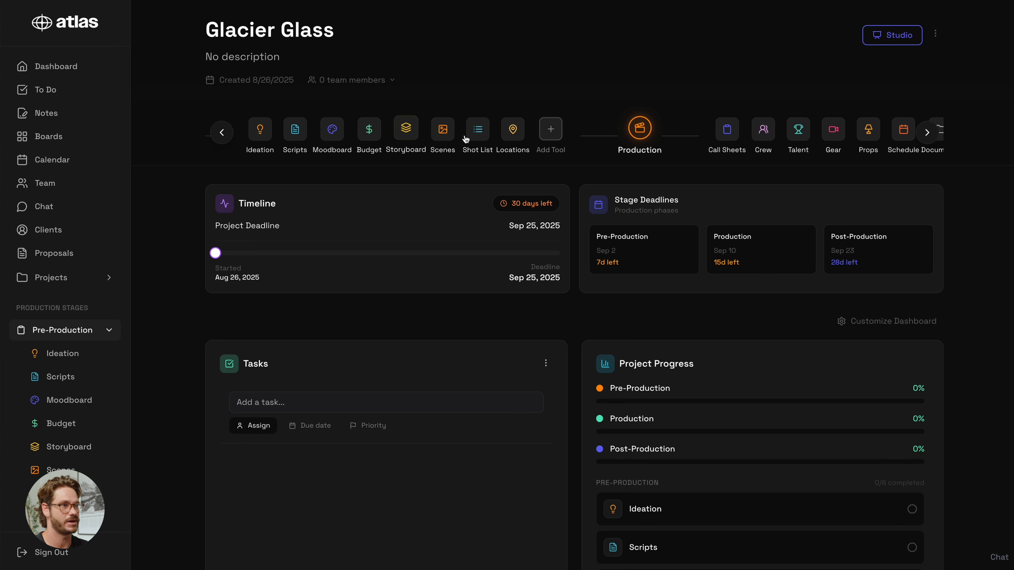
pyautogui.hscroll(1, 500, 137)
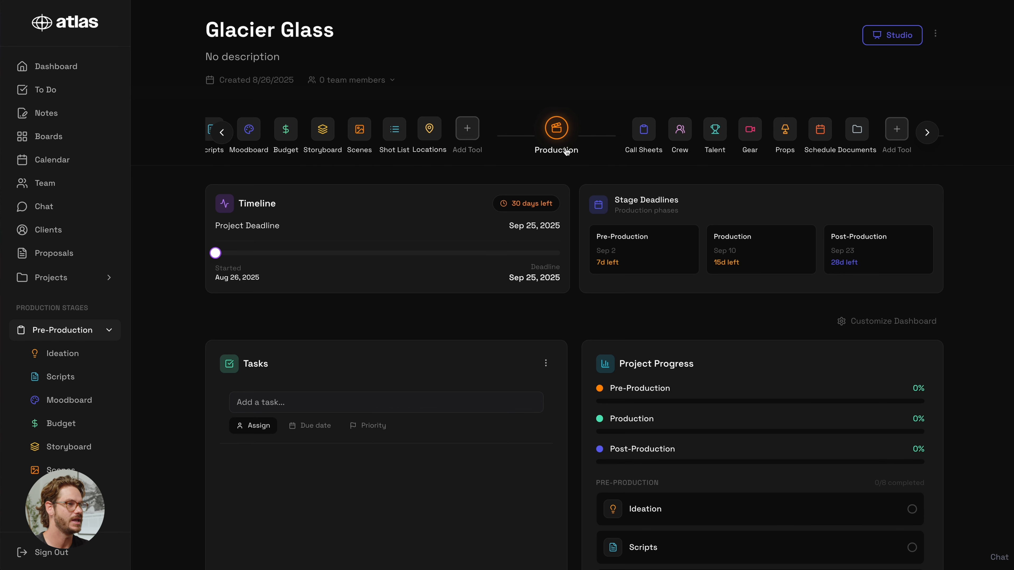
pyautogui.hscroll(2, 561, 136)
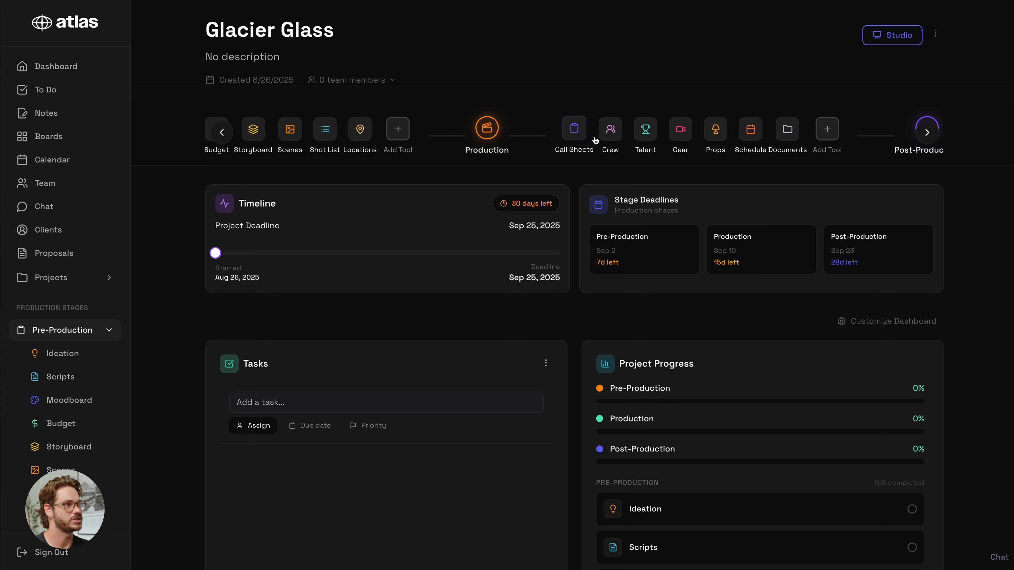
pyautogui.hscroll(3, 583, 137)
pyautogui.hscroll(2, 596, 138)
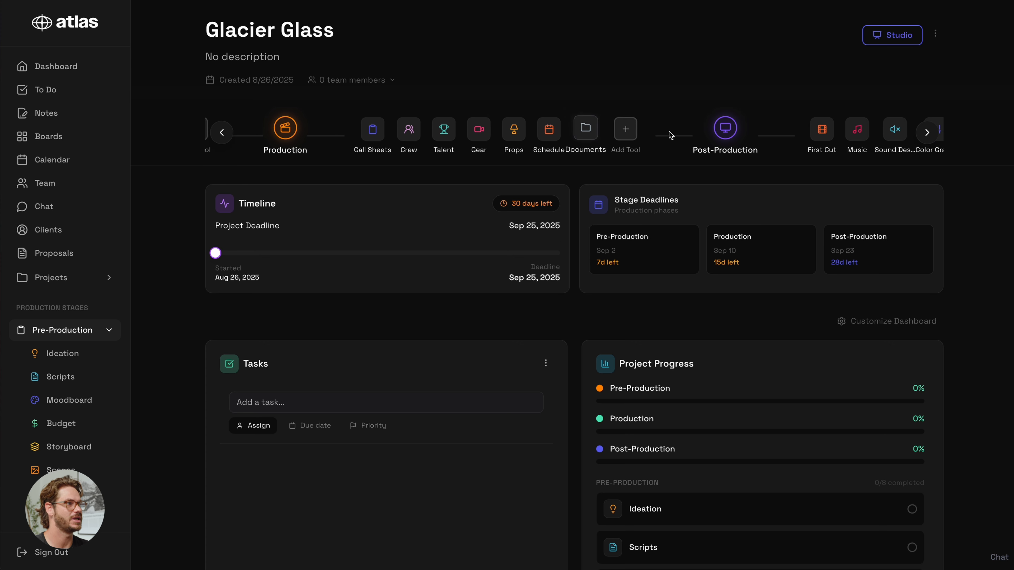
pyautogui.hscroll(6, 731, 136)
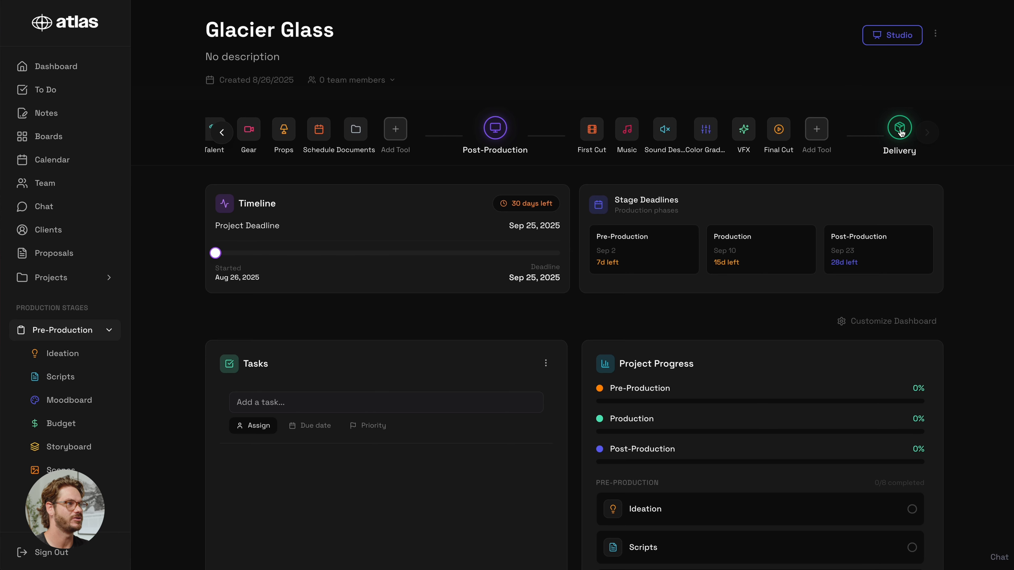
pyautogui.hscroll(-6, 590, 138)
pyautogui.hscroll(-6, 590, 139)
pyautogui.hscroll(7, 590, 138)
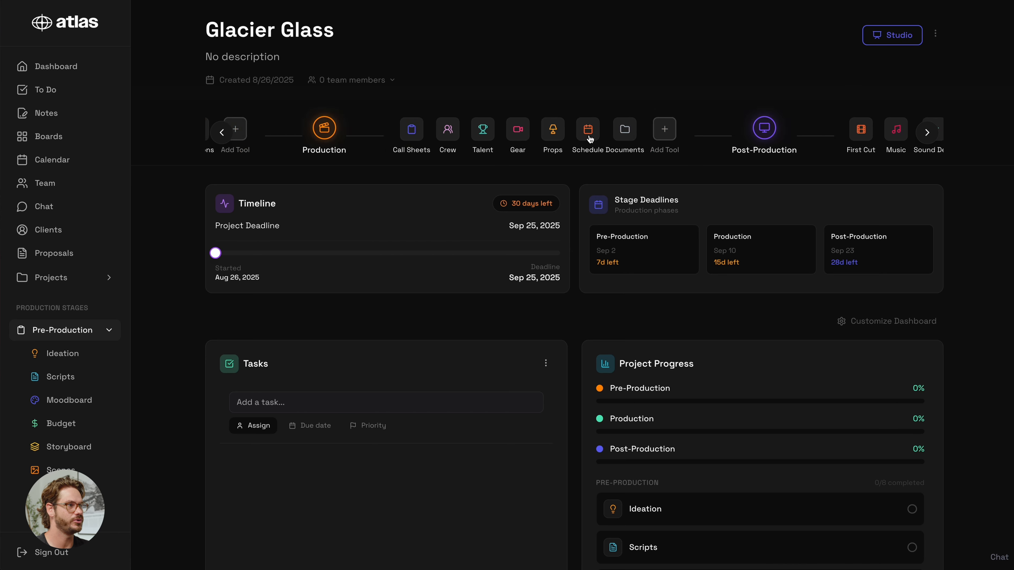
pyautogui.click(927, 132)
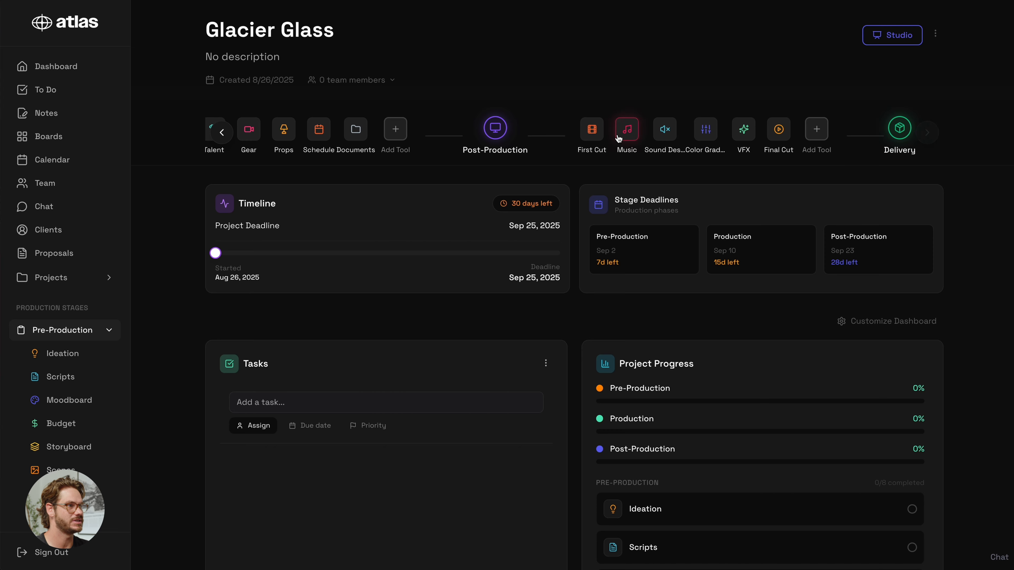
pyautogui.hscroll(-10, 597, 139)
pyautogui.hscroll(-5, 430, 140)
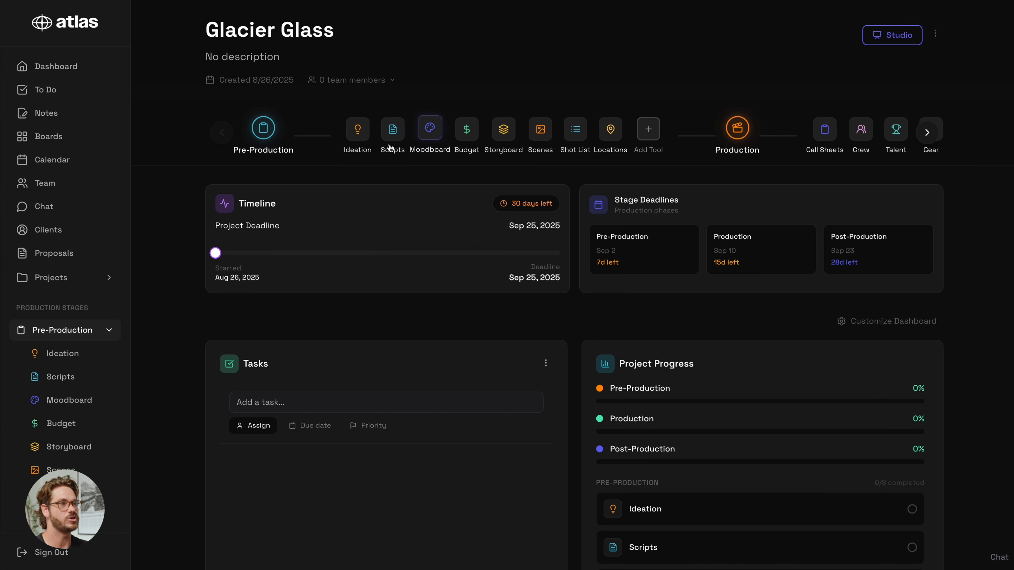
# View the Glacier Glass Ideation tool and return to the project dashboard.
pyautogui.click(359, 136)
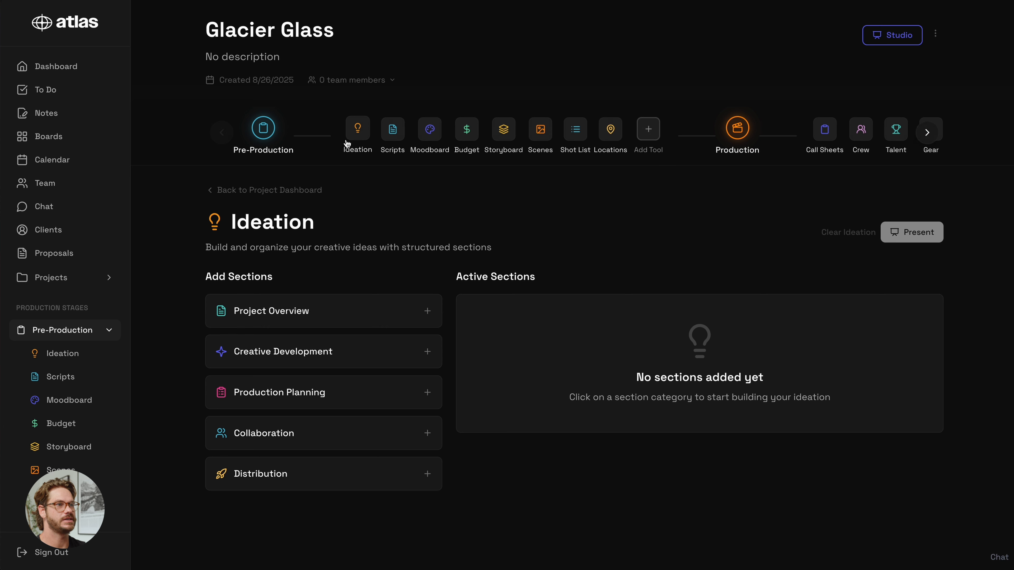
pyautogui.click(305, 191)
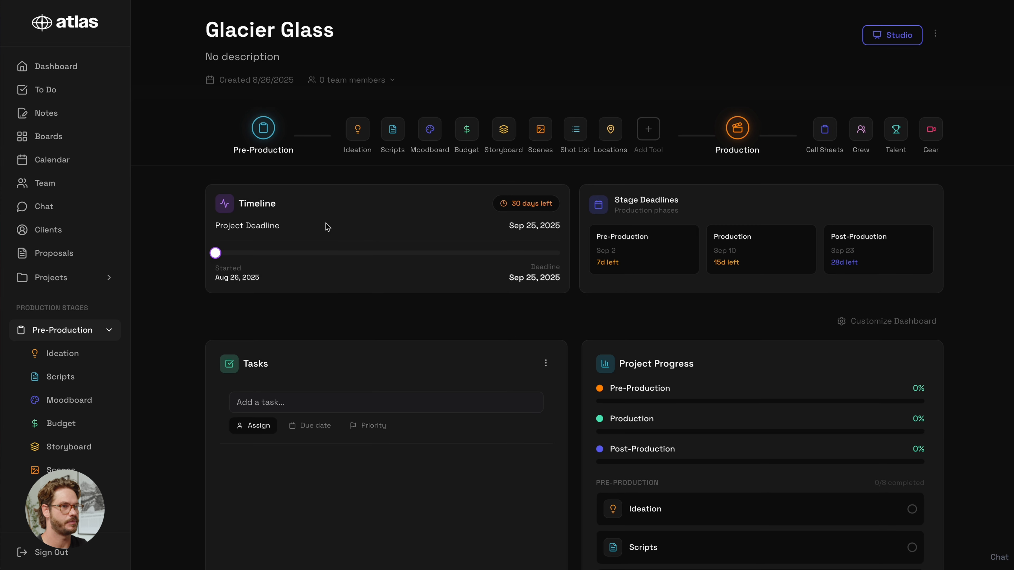
# Mark Ideation and Scripts as completed under Pre-Production in the project progress checklist.
pyautogui.scroll(-3, 359, 288)
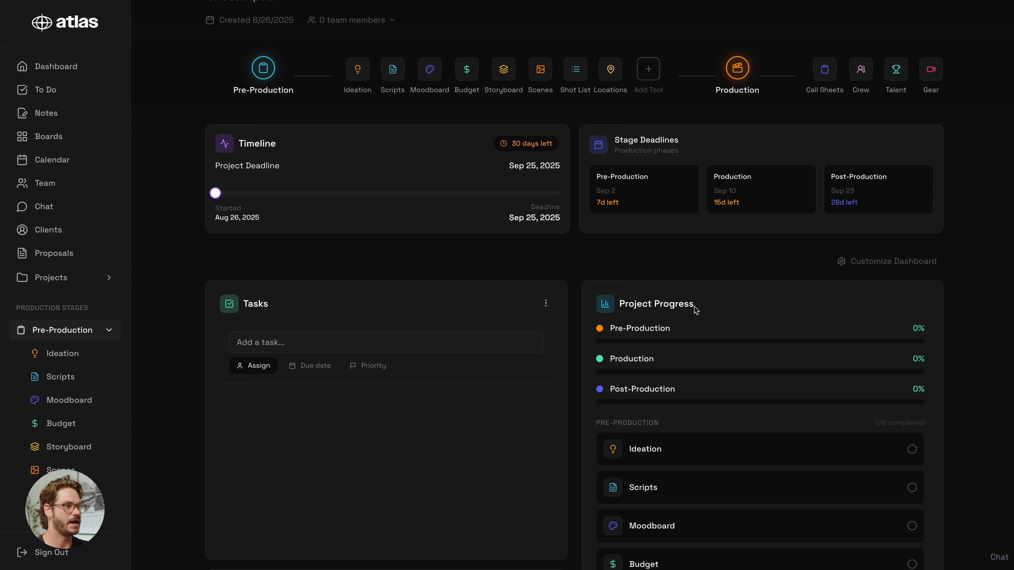
pyautogui.scroll(-4, 695, 310)
pyautogui.scroll(-1, 763, 186)
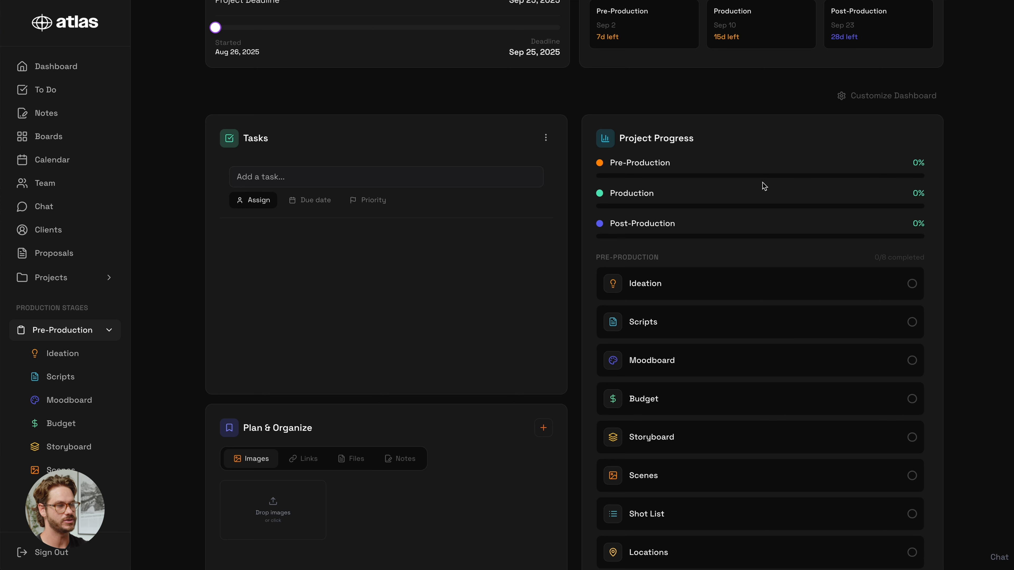
pyautogui.scroll(-1, 756, 190)
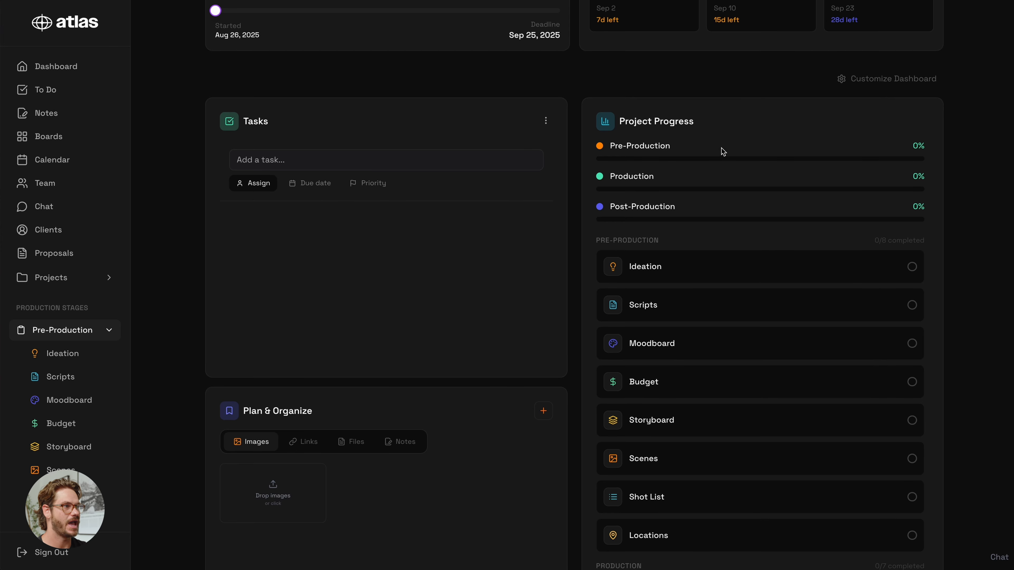
pyautogui.scroll(-1, 721, 149)
pyautogui.click(913, 237)
pyautogui.click(913, 275)
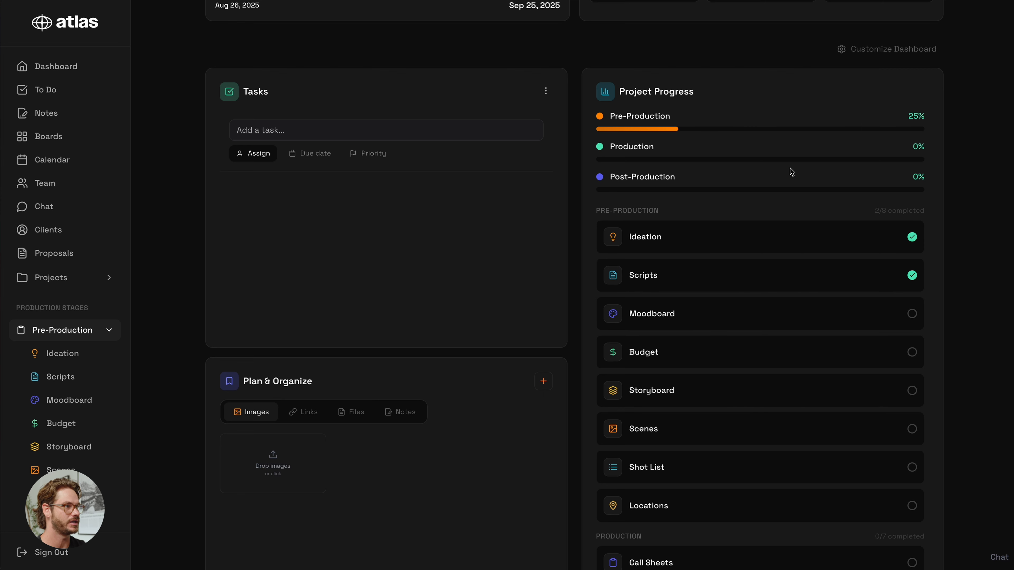
# Mark Crew, Talent, Gear and Props as completed under Production in the project progress checklist.
pyautogui.scroll(-2, 785, 177)
pyautogui.scroll(-2, 782, 431)
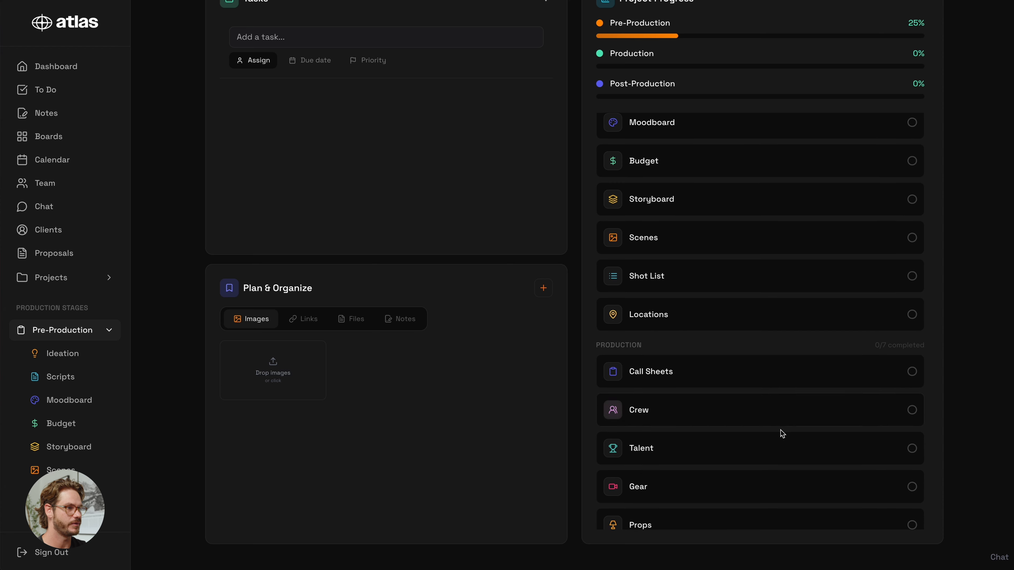
pyautogui.scroll(-1, 781, 430)
pyautogui.click(916, 374)
pyautogui.click(912, 411)
pyautogui.click(912, 448)
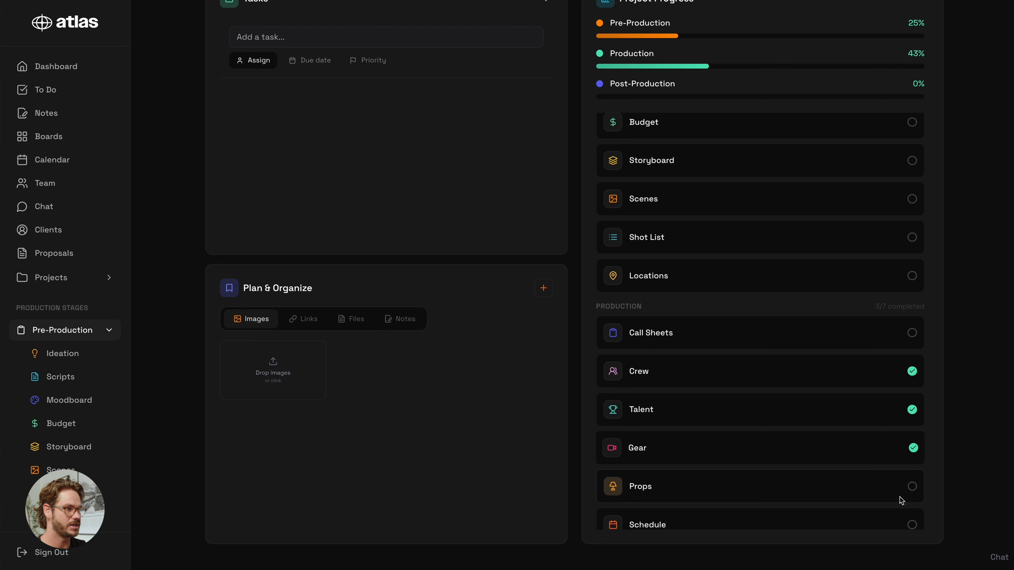
pyautogui.click(912, 486)
# Return to the projects overview and open the Ridgeline Brand project.
pyautogui.scroll(4, 745, 335)
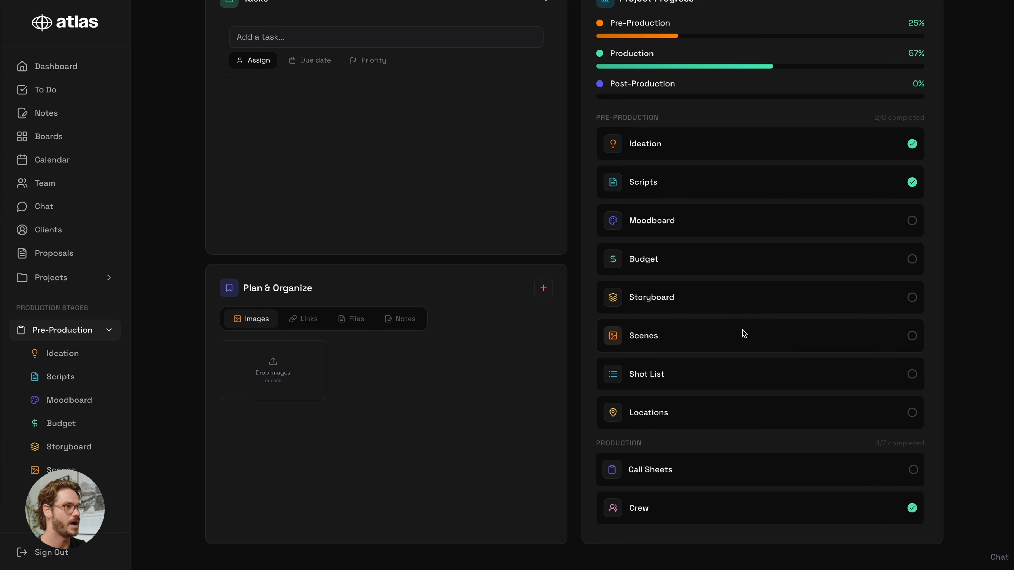
pyautogui.scroll(2, 639, 136)
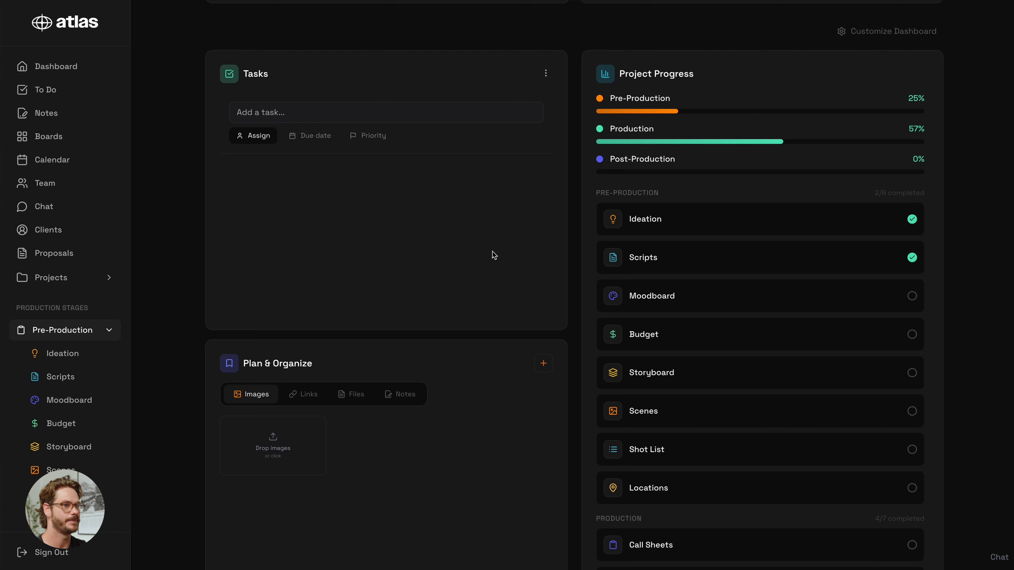
pyautogui.scroll(6, 645, 246)
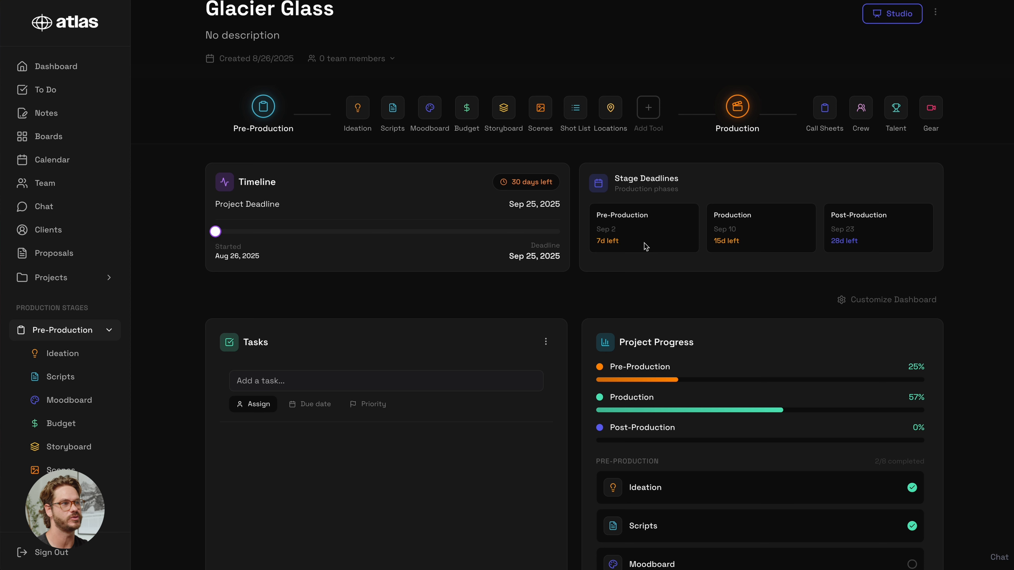
pyautogui.scroll(1, 405, 310)
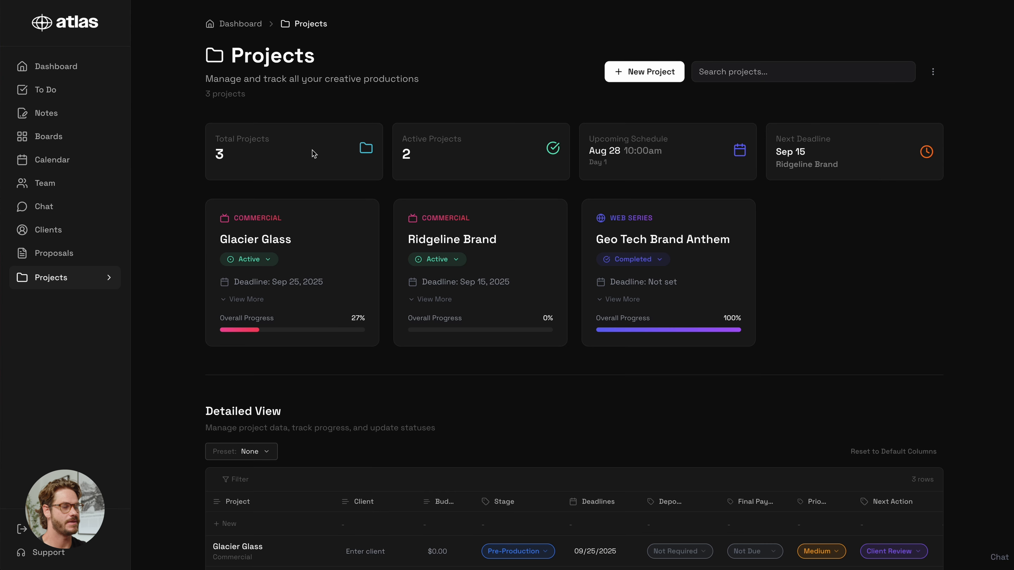
pyautogui.click(509, 250)
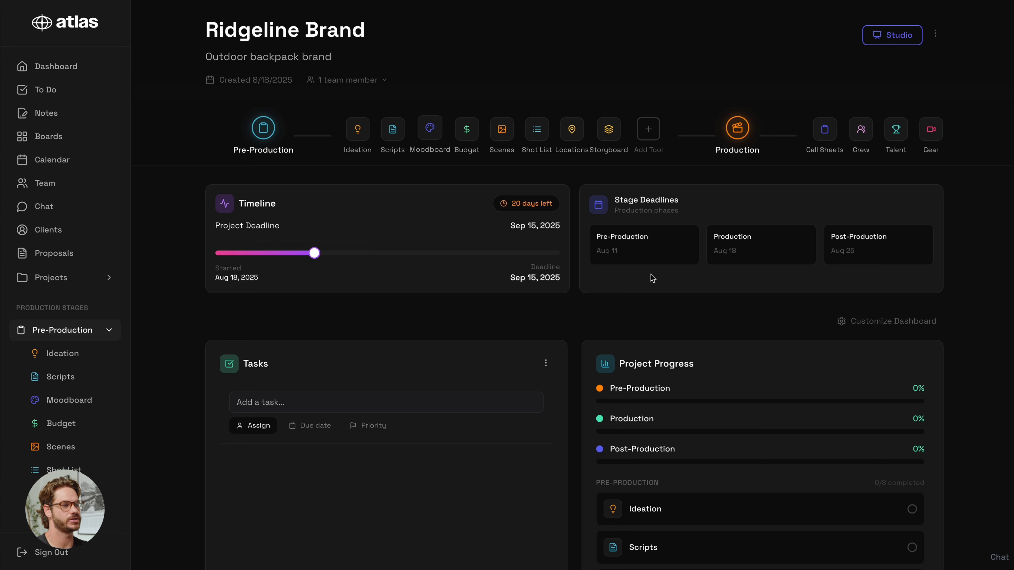
# Open Ridgeline Brand's Ideation tool and examine its Project Overview section.
pyautogui.click(358, 129)
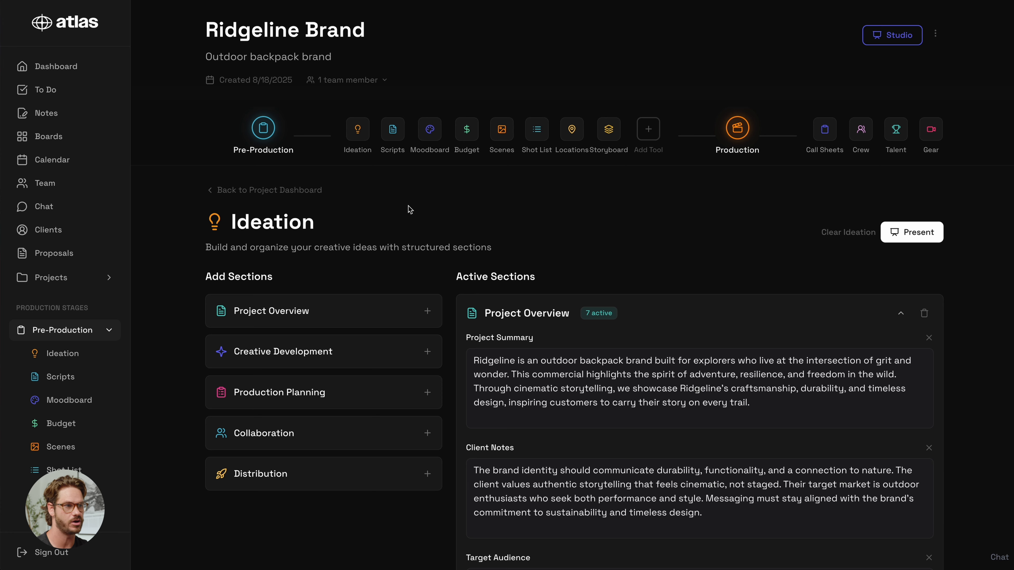
pyautogui.scroll(-2, 410, 209)
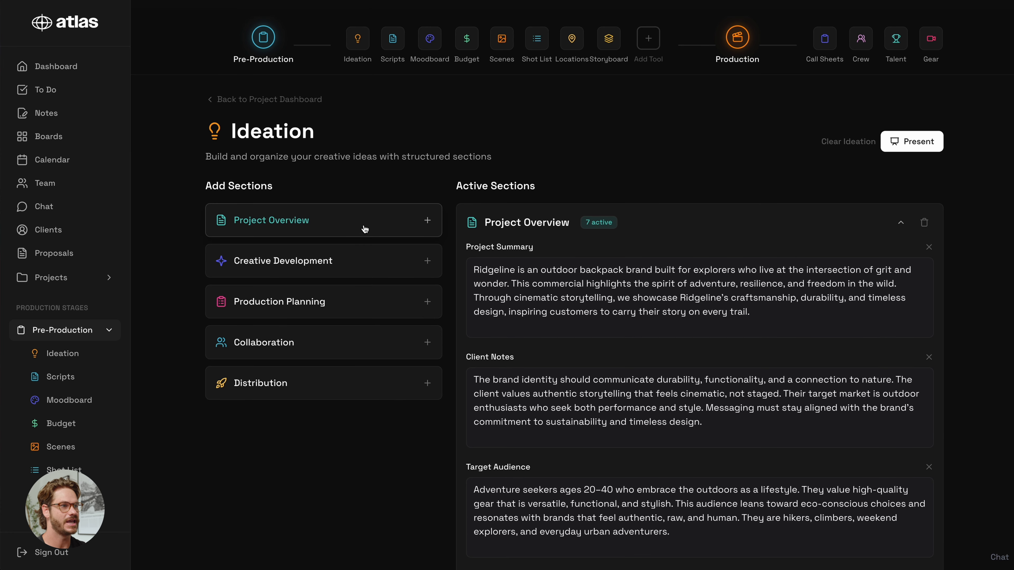
# Delete the Creative Development and Distribution sections from the Ideation page's active sections.
pyautogui.scroll(-1, 452, 170)
pyautogui.scroll(1, 423, 177)
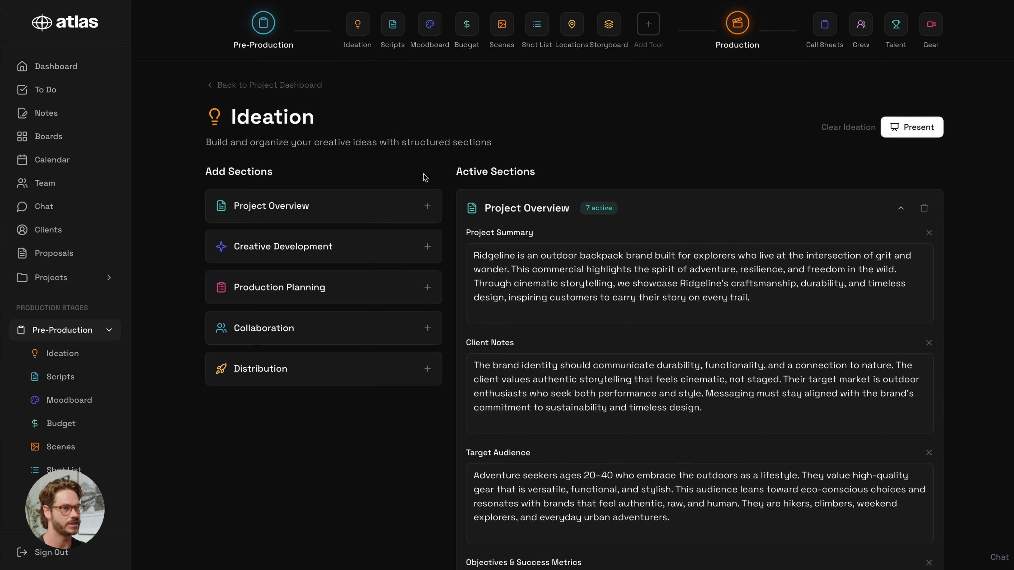
pyautogui.scroll(-2, 425, 177)
pyautogui.scroll(-5, 674, 210)
pyautogui.scroll(-12, 562, 235)
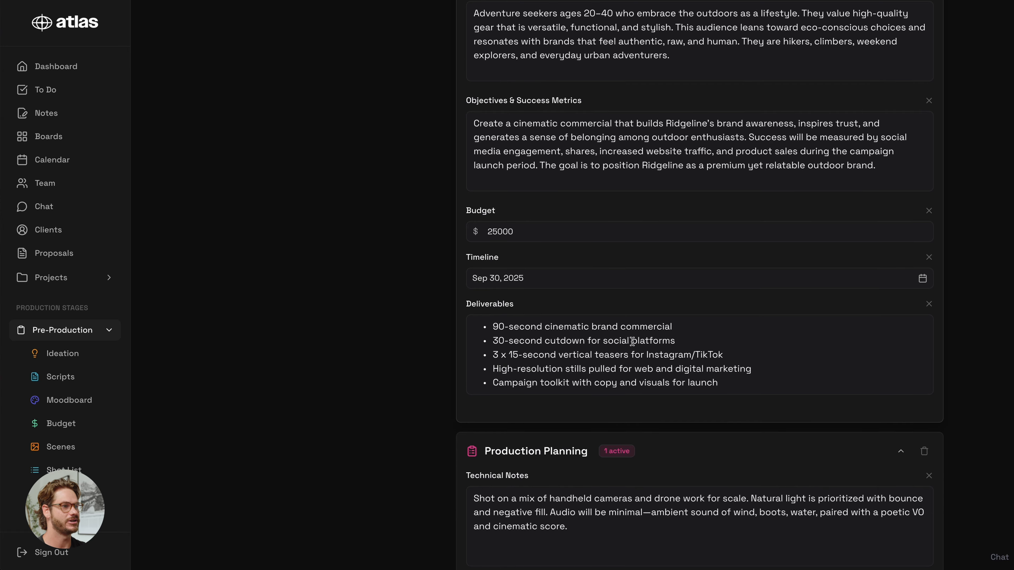
pyautogui.scroll(-7, 646, 417)
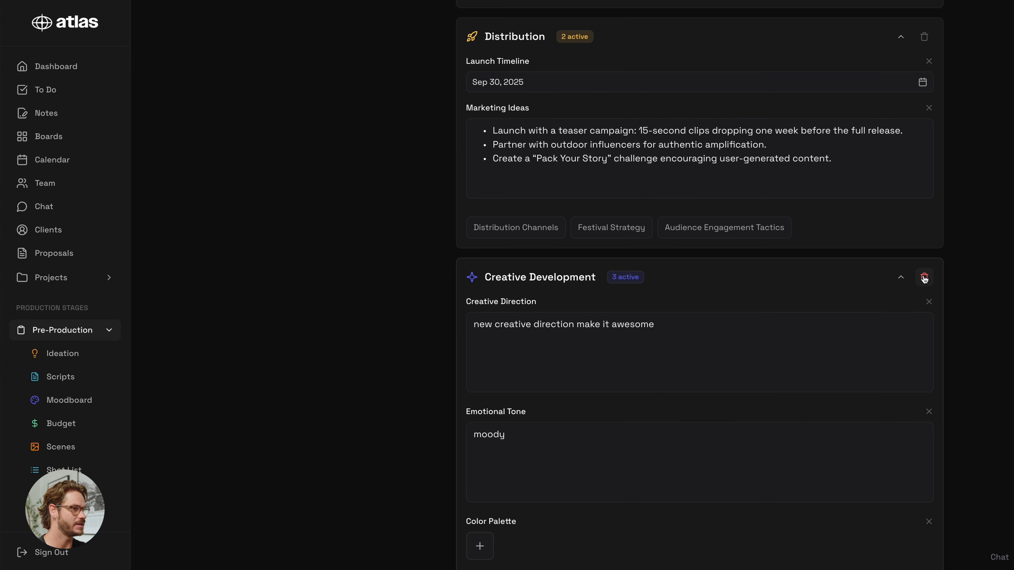
pyautogui.click(925, 278)
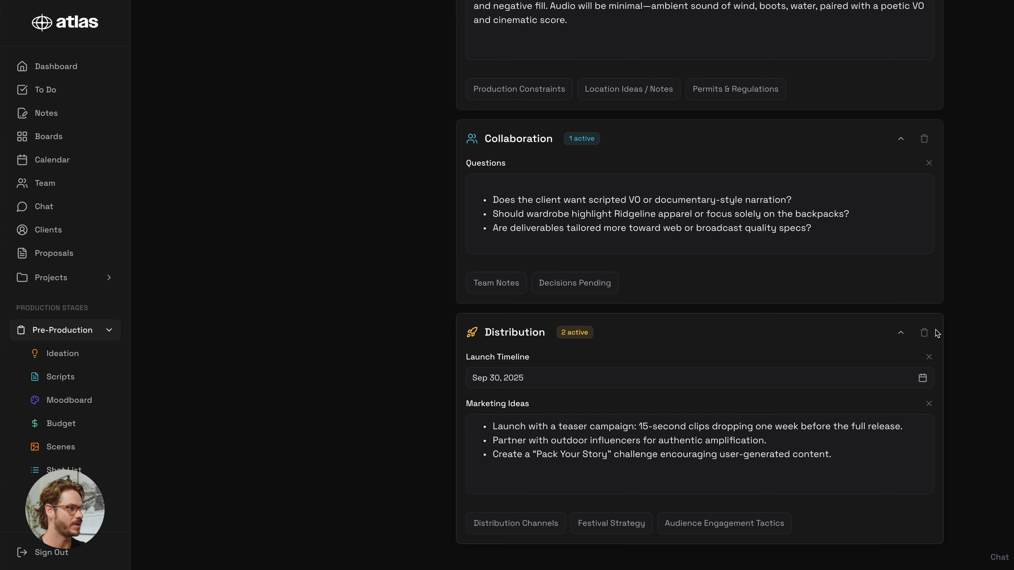
pyautogui.click(924, 333)
# Add a fresh Creative Development section to the ideation with Creative Direction and Visual Style subcategories.
pyautogui.scroll(14, 725, 296)
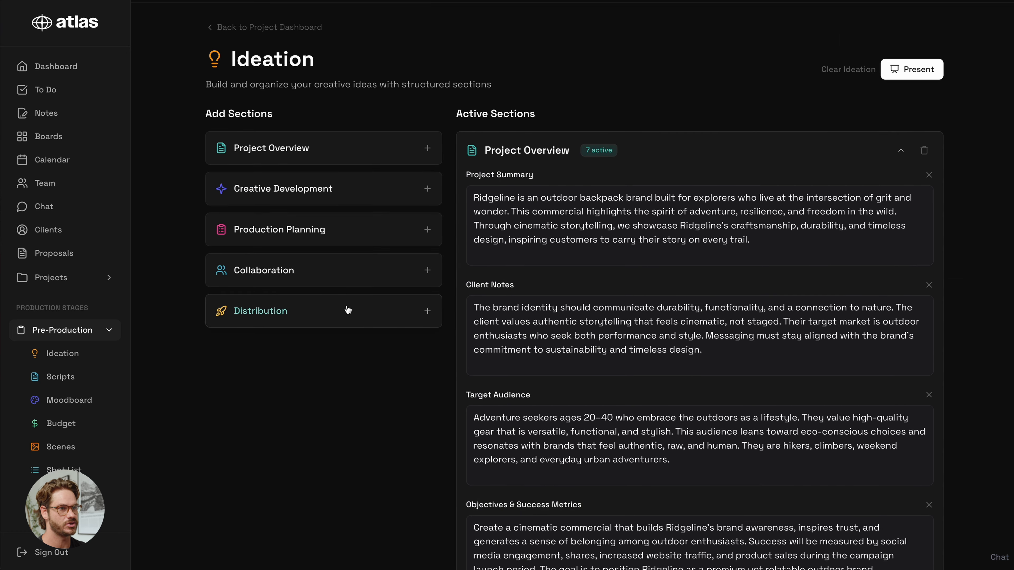
pyautogui.scroll(-11, 607, 340)
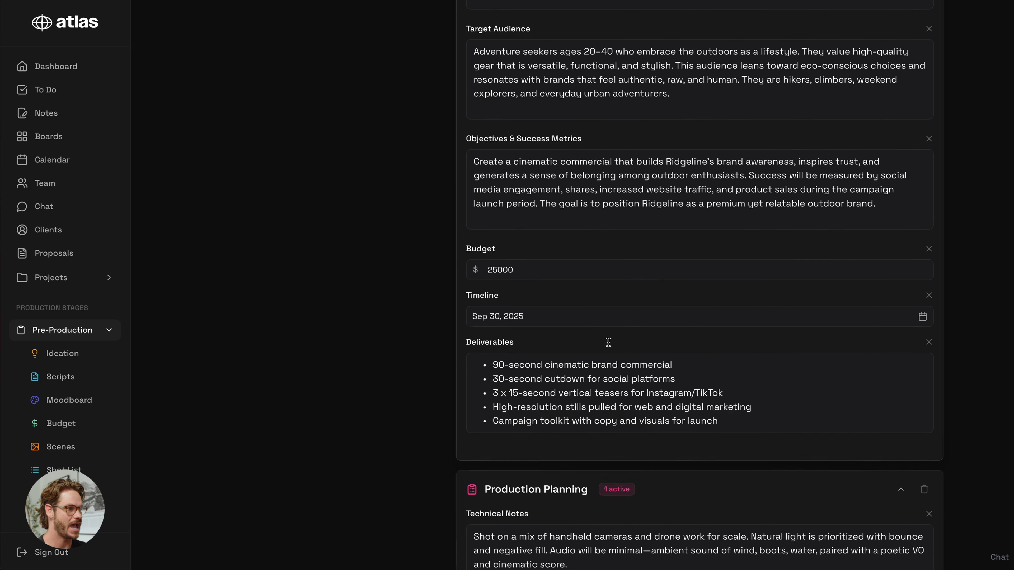
pyautogui.scroll(-5, 610, 346)
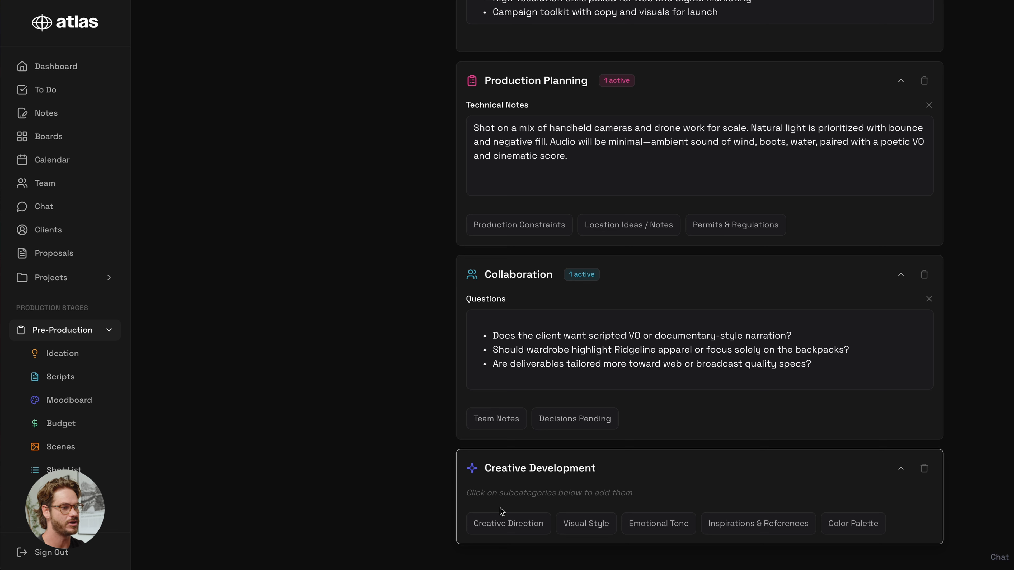
pyautogui.click(511, 526)
pyautogui.scroll(-2, 571, 540)
pyautogui.click(506, 527)
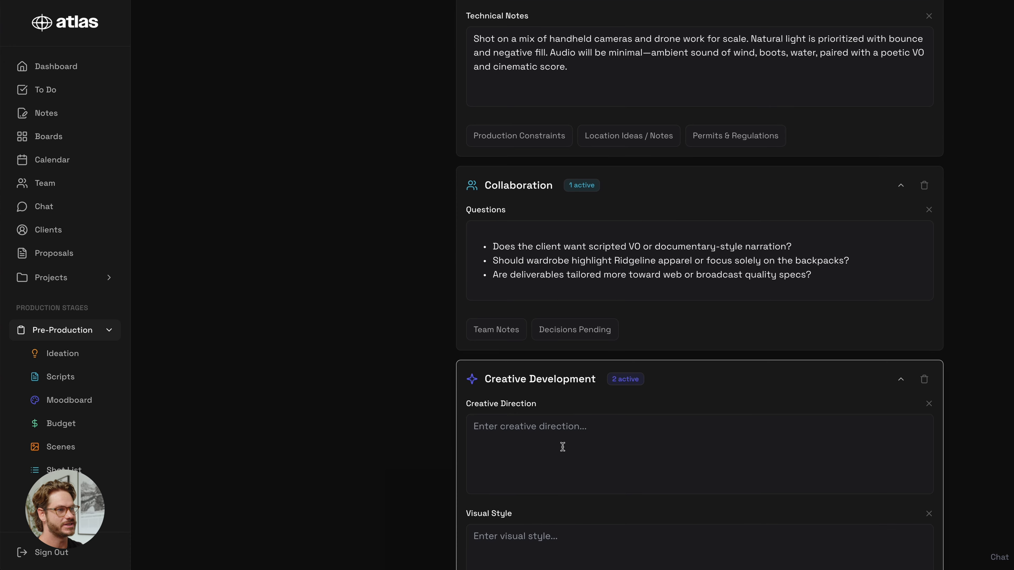
# Present the ideation, review its summary from Project Overview to Production Planning, and exit the presentation.
pyautogui.scroll(1, 563, 446)
pyautogui.scroll(15, 563, 447)
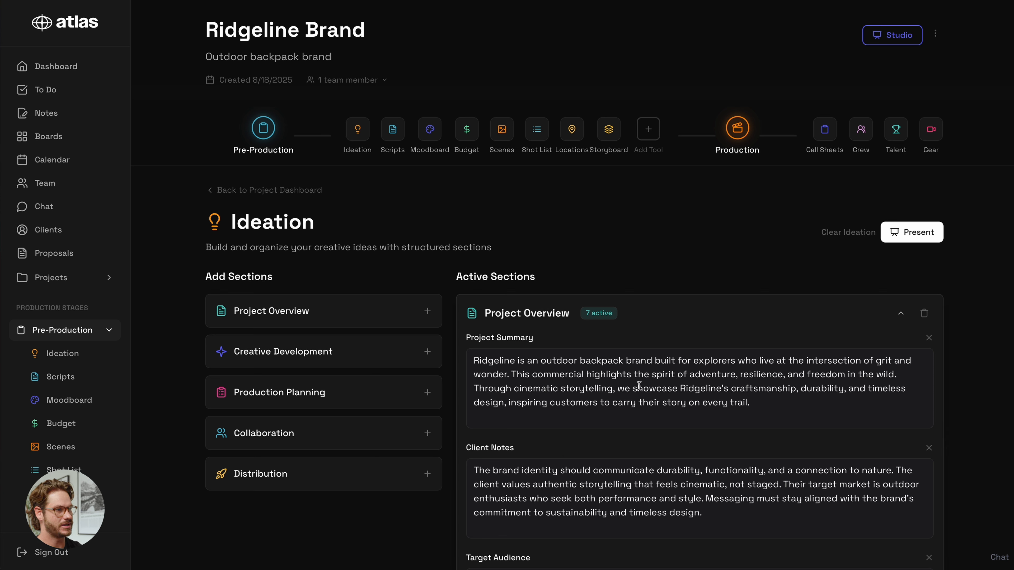
pyautogui.click(910, 239)
pyautogui.scroll(-1, 911, 240)
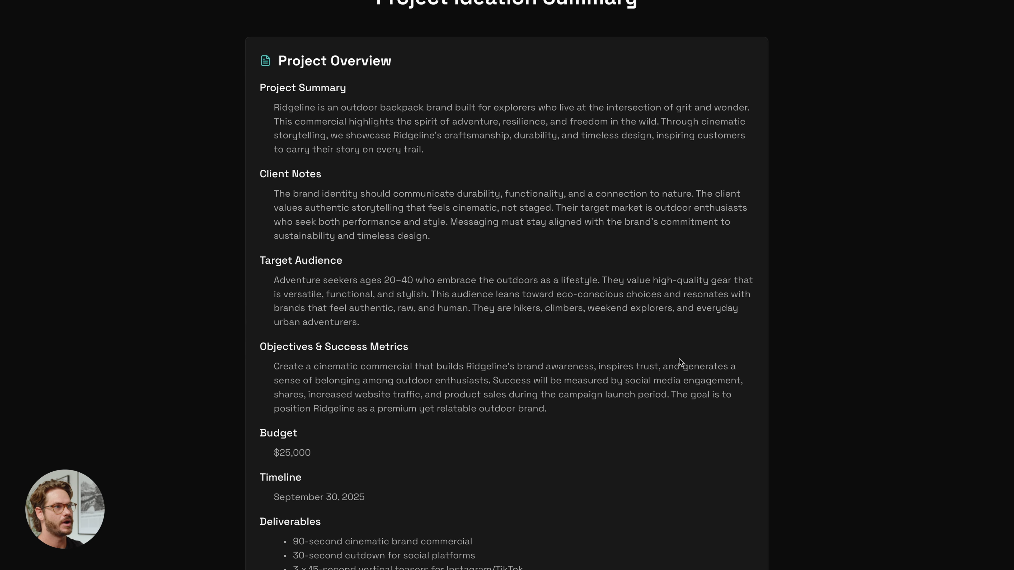
pyautogui.scroll(-10, 680, 363)
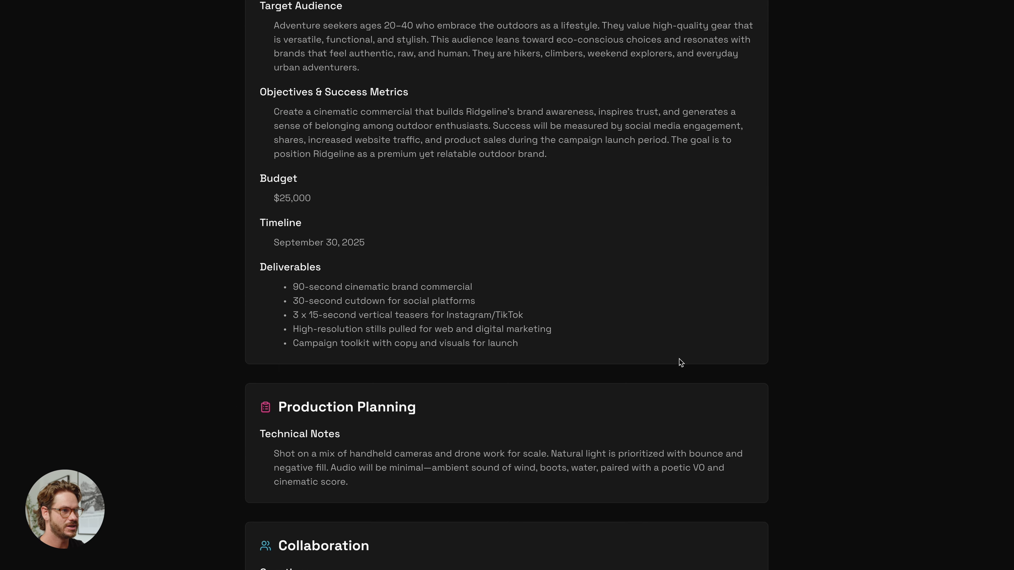
pyautogui.scroll(10, 680, 362)
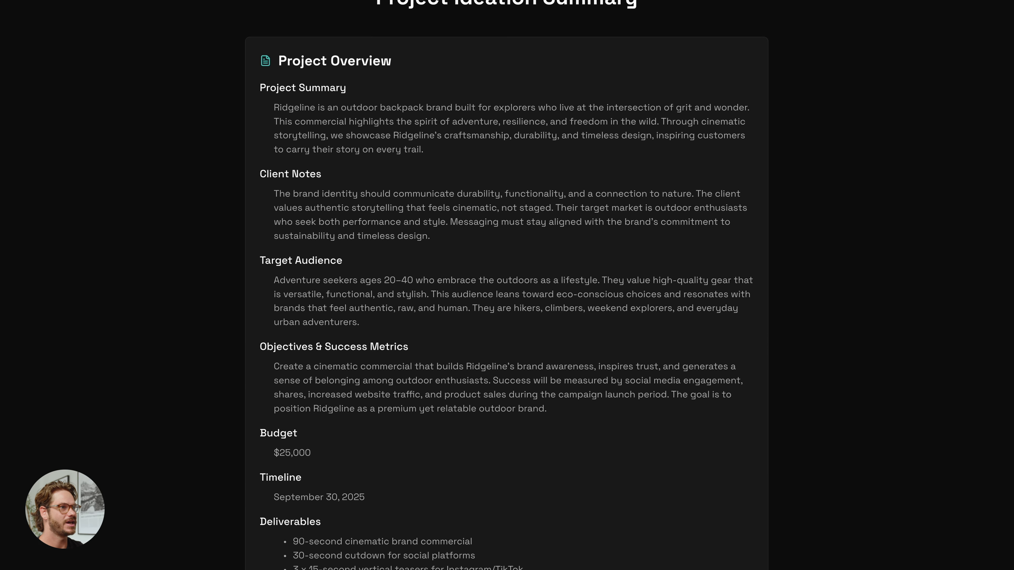
pyautogui.press('Escape')
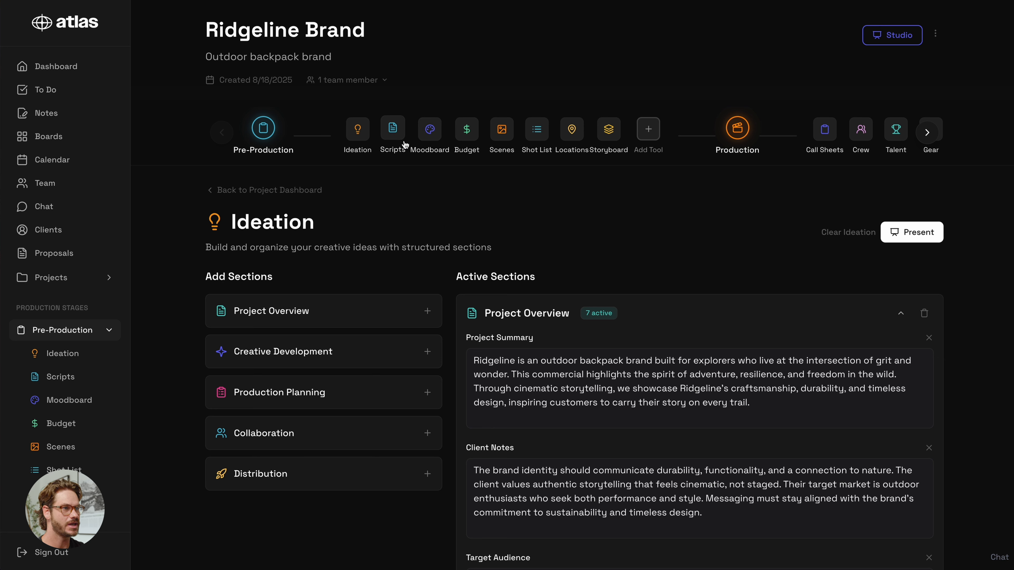
# Open the Brand Anthem document in the project's Scripts tool and skim its contents.
pyautogui.click(393, 129)
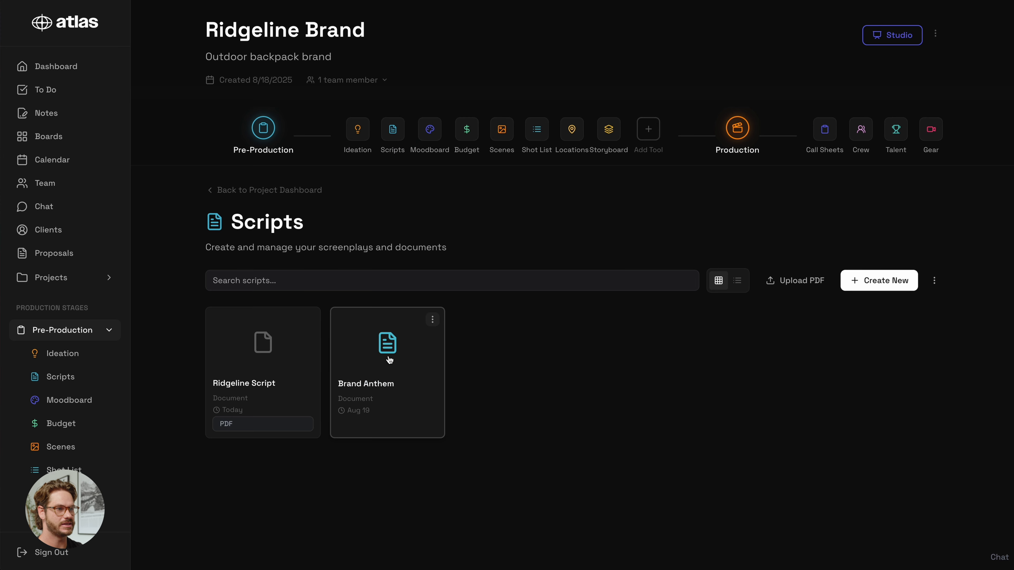
pyautogui.click(389, 360)
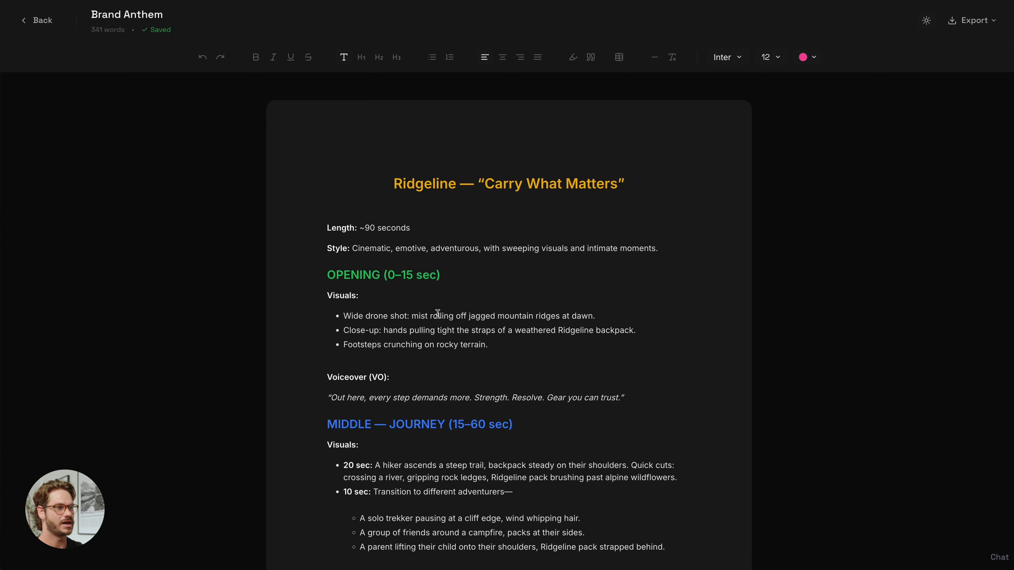
pyautogui.scroll(-5, 438, 314)
pyautogui.scroll(5, 463, 341)
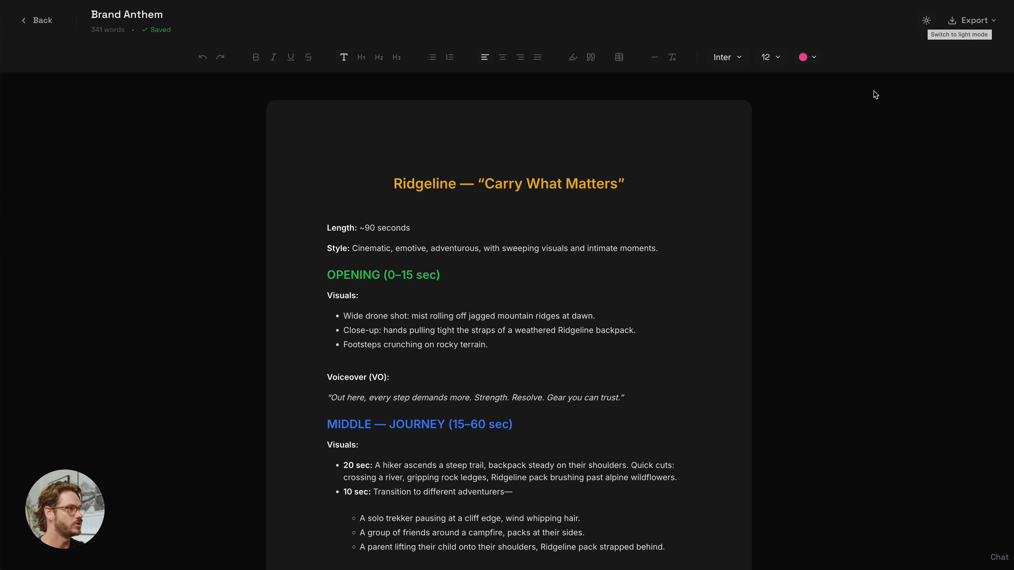
# Preview the Brand Anthem script in light mode, and restore dark mode.
pyautogui.click(928, 23)
pyautogui.scroll(-7, 571, 342)
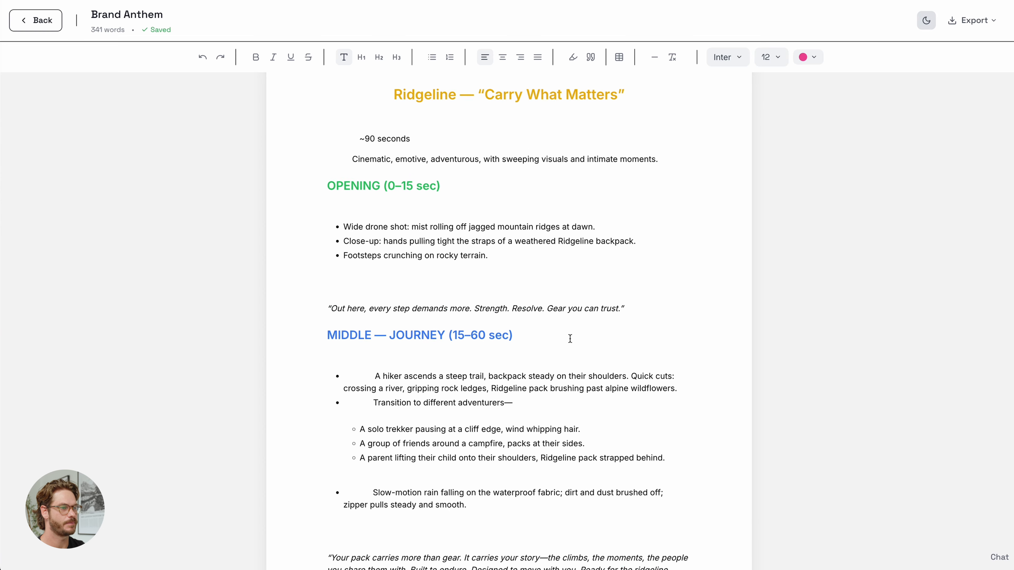
pyautogui.scroll(7, 570, 339)
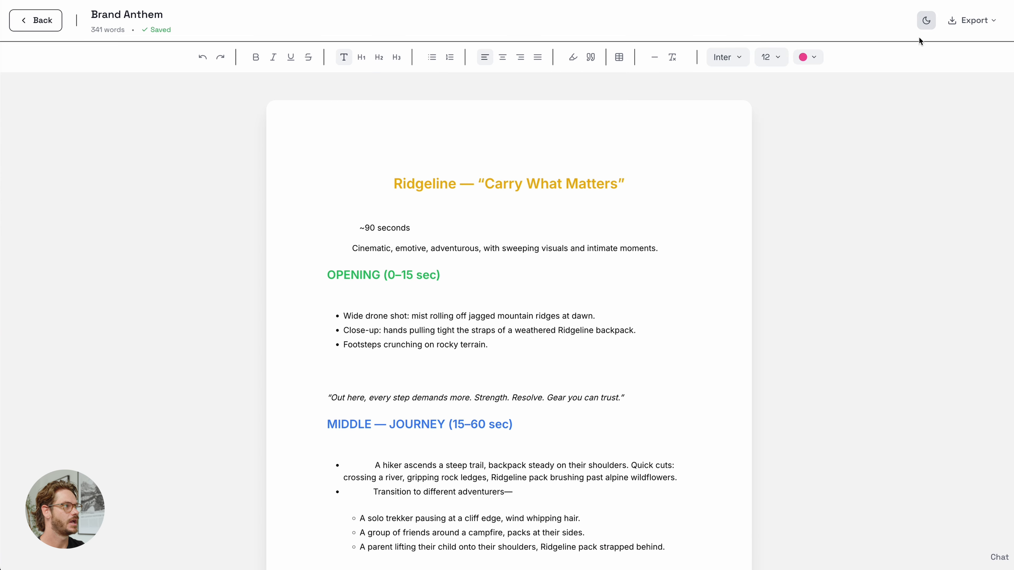
pyautogui.click(927, 23)
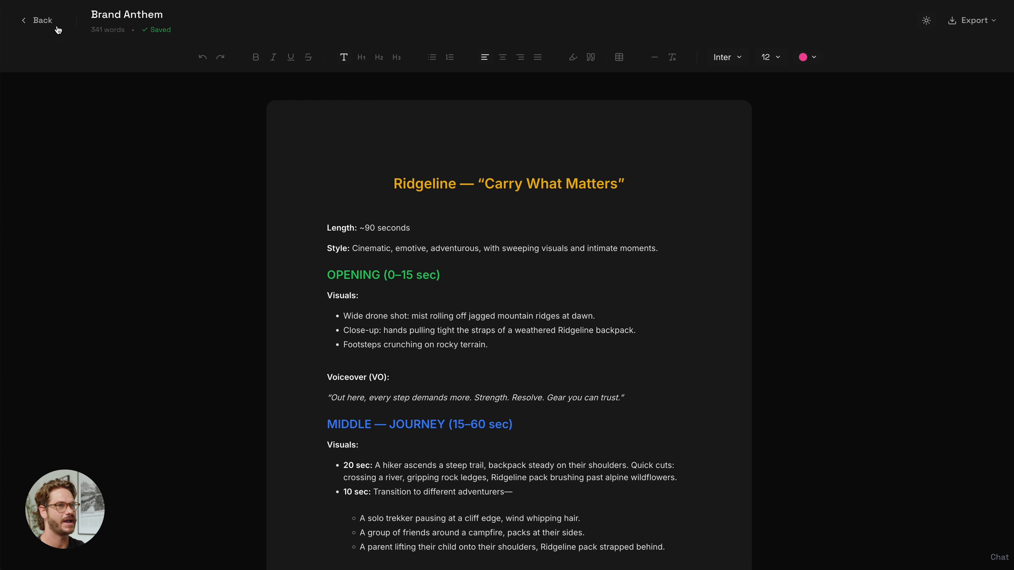
# Leave the script to view the project's Pitch Deck moodboard, and go on to the Budget tool.
pyautogui.click(40, 21)
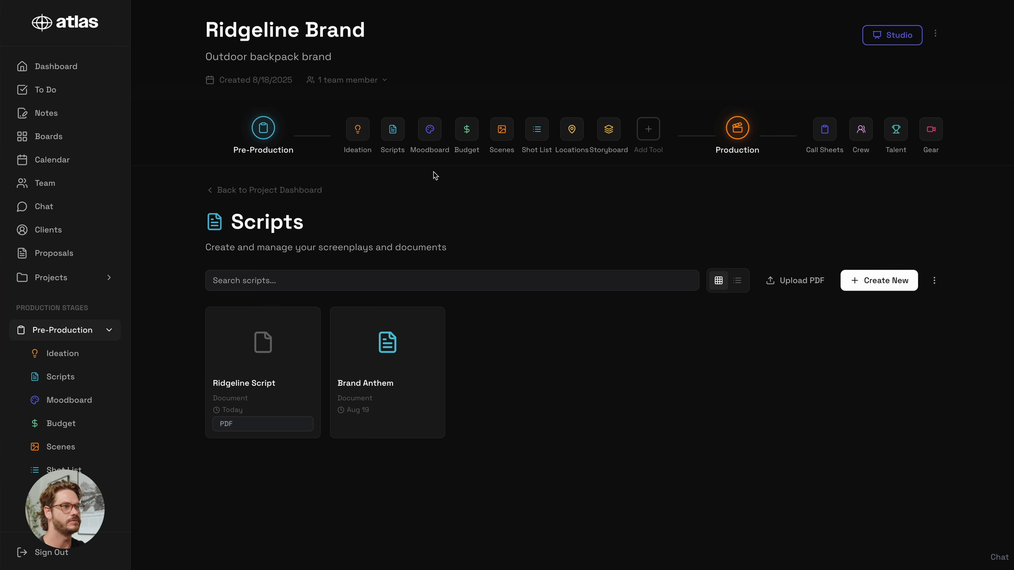
pyautogui.click(430, 128)
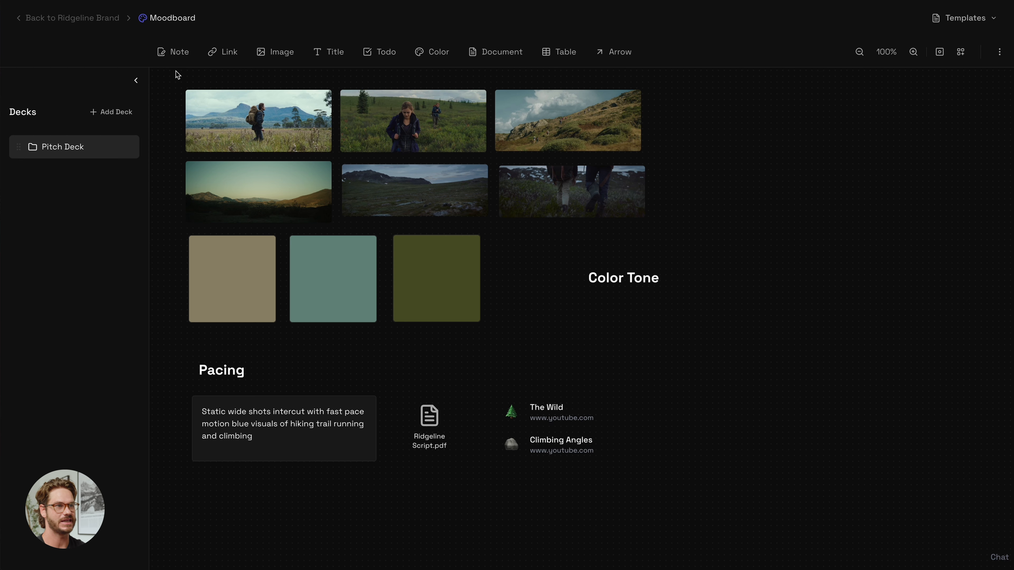
pyautogui.click(98, 17)
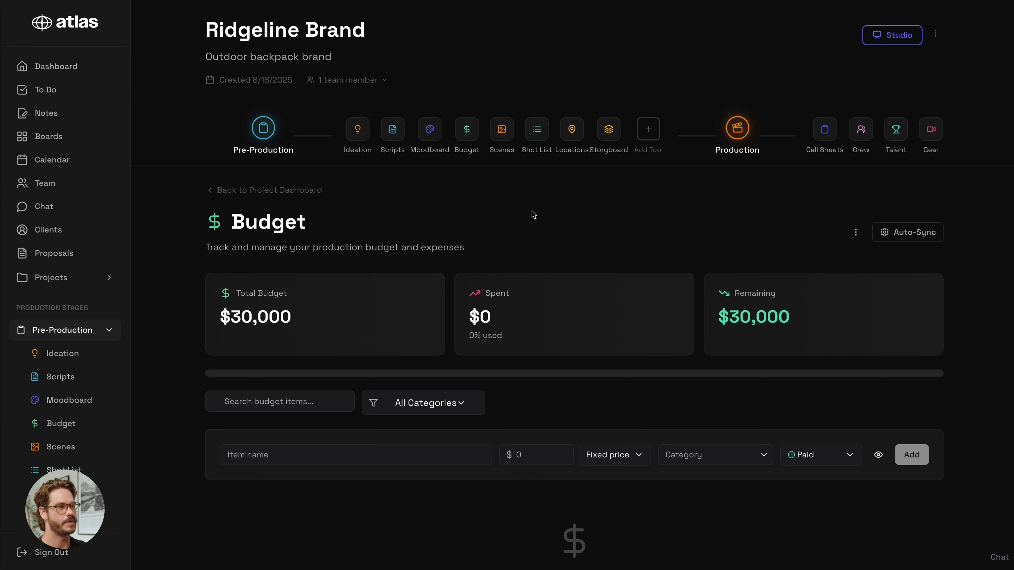
# Set the Ridgeline Brand project's total budget to $25,000.
pyautogui.scroll(-1, 534, 215)
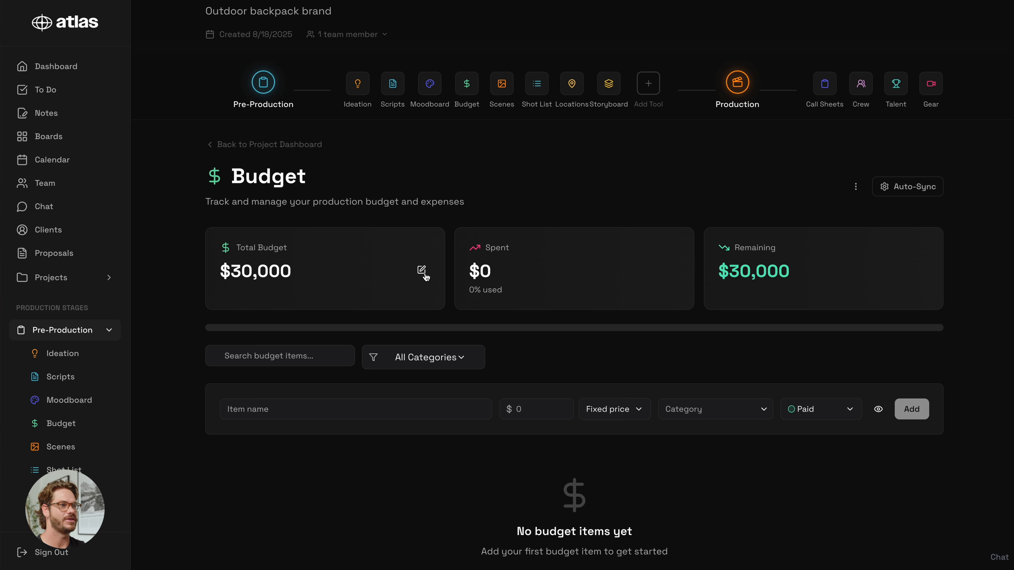
pyautogui.click(351, 274)
pyautogui.moveTo(351, 274); pyautogui.dragTo(215, 270)
pyautogui.write('25000')
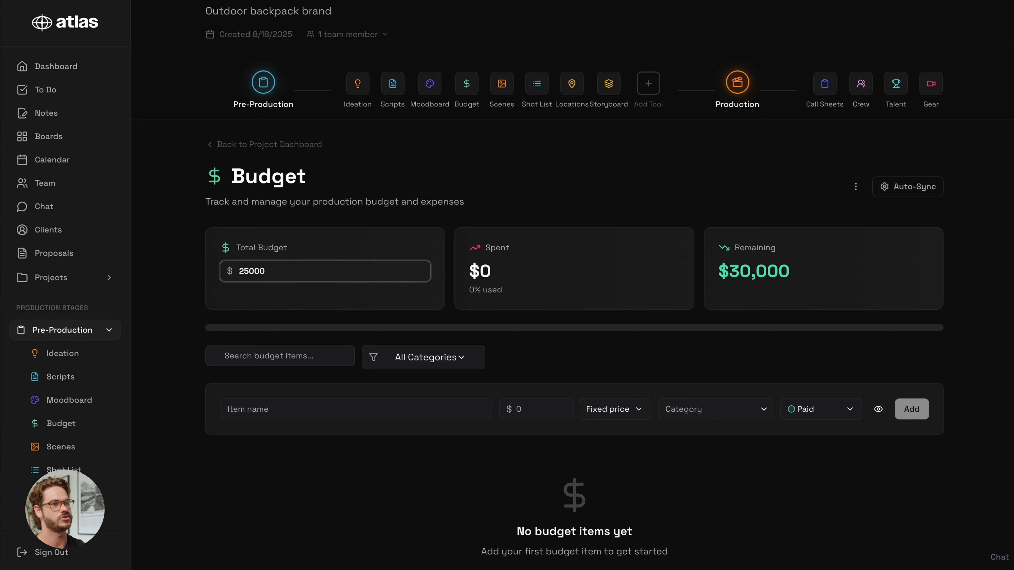
pyautogui.click(341, 246)
# Add a paid, fixed-price budget item named "light stand" for $85 in the Equipment category.
pyautogui.scroll(-3, 430, 321)
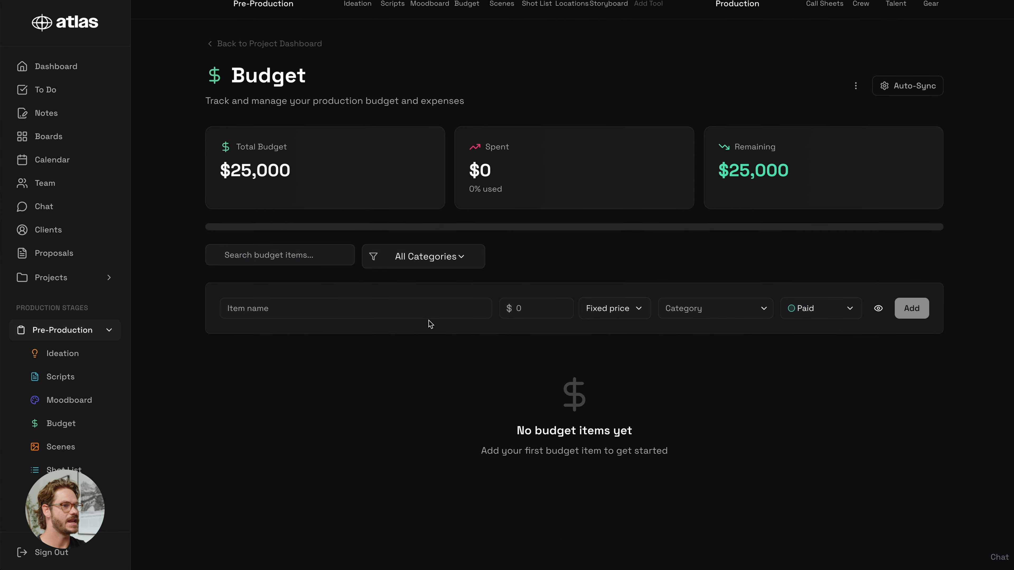
pyautogui.scroll(-1, 431, 325)
pyautogui.click(359, 288)
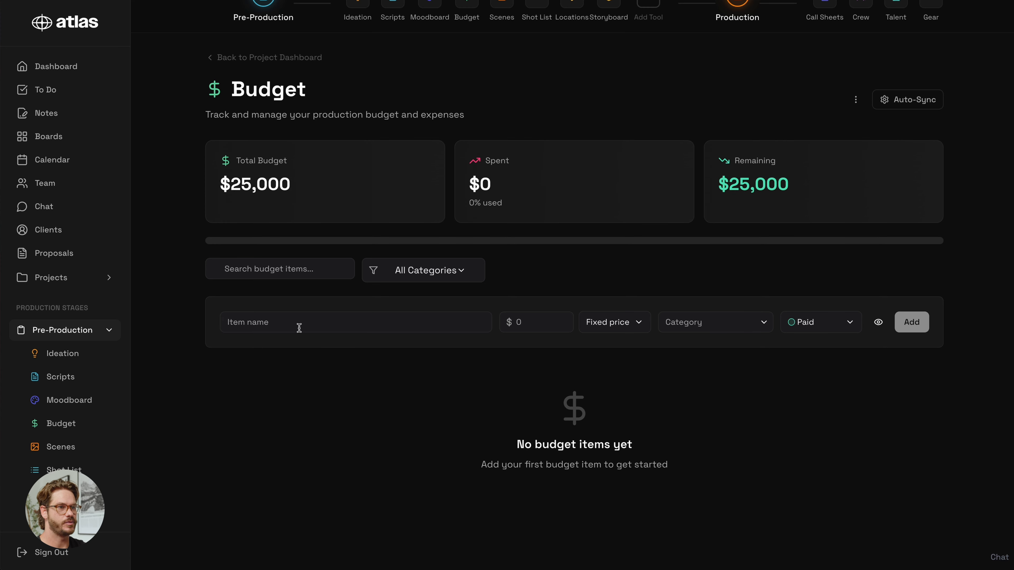
pyautogui.click(299, 328)
pyautogui.write('light stand')
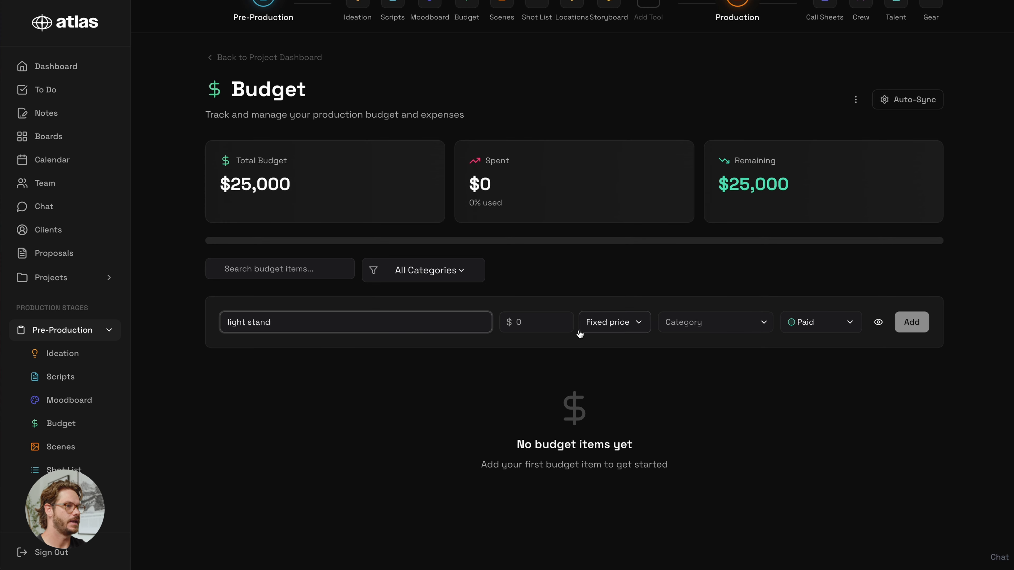
pyautogui.click(547, 326)
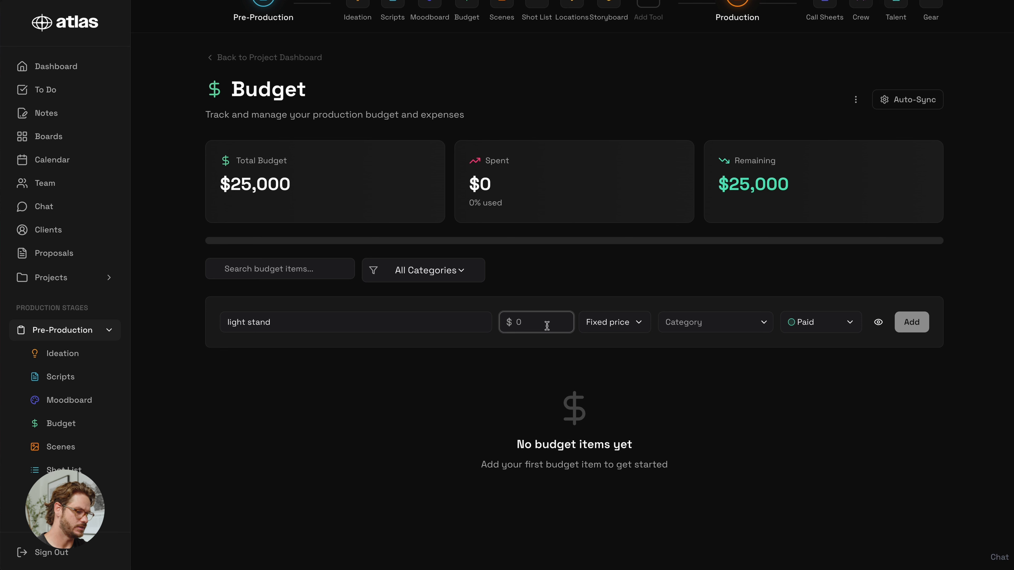
pyautogui.write('85')
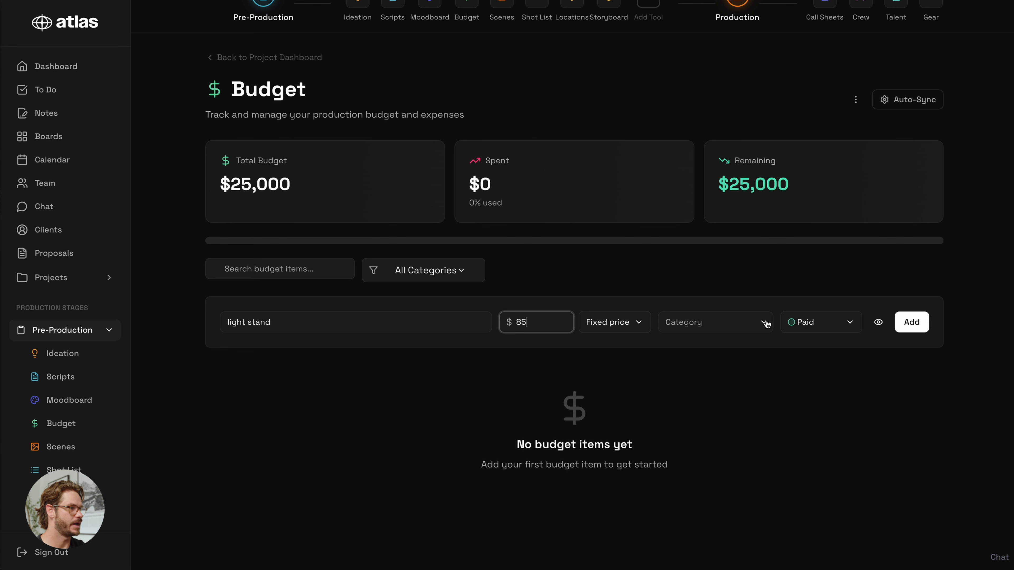
pyautogui.click(766, 324)
pyautogui.click(711, 433)
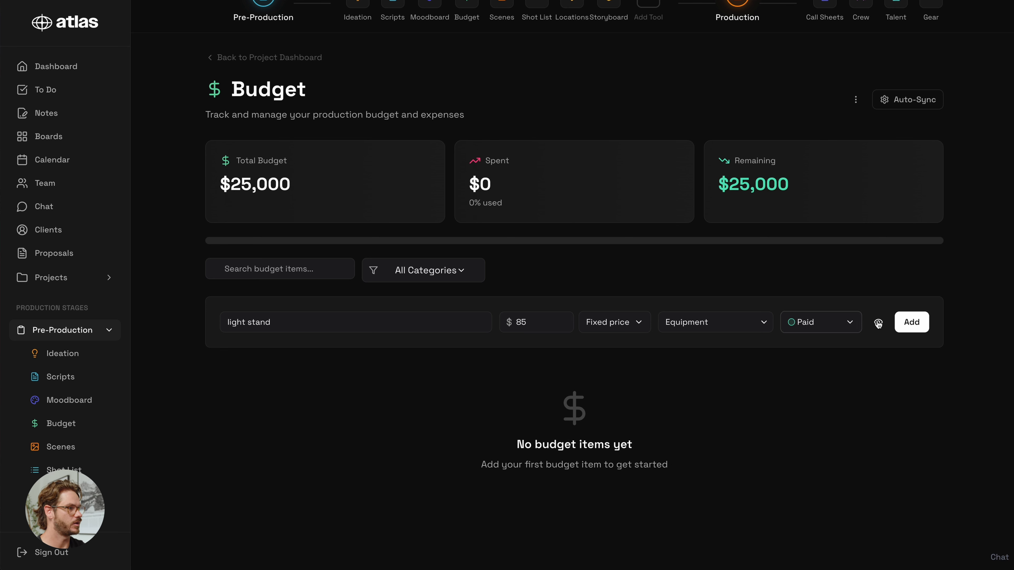
pyautogui.click(912, 323)
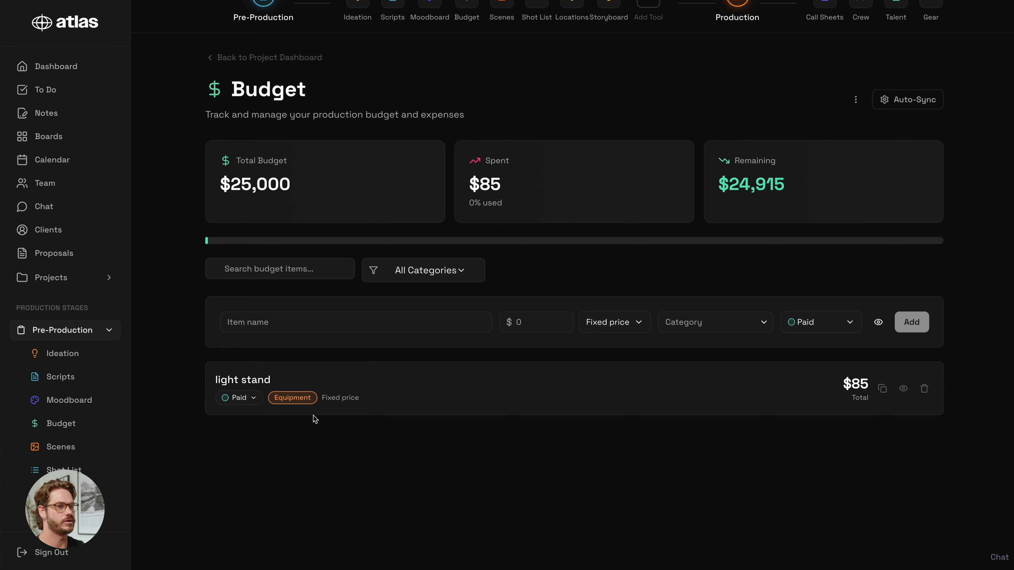
# Check the light stand's payment status options and expand its details to view the vendor, date, receipt and notes fields.
pyautogui.click(244, 404)
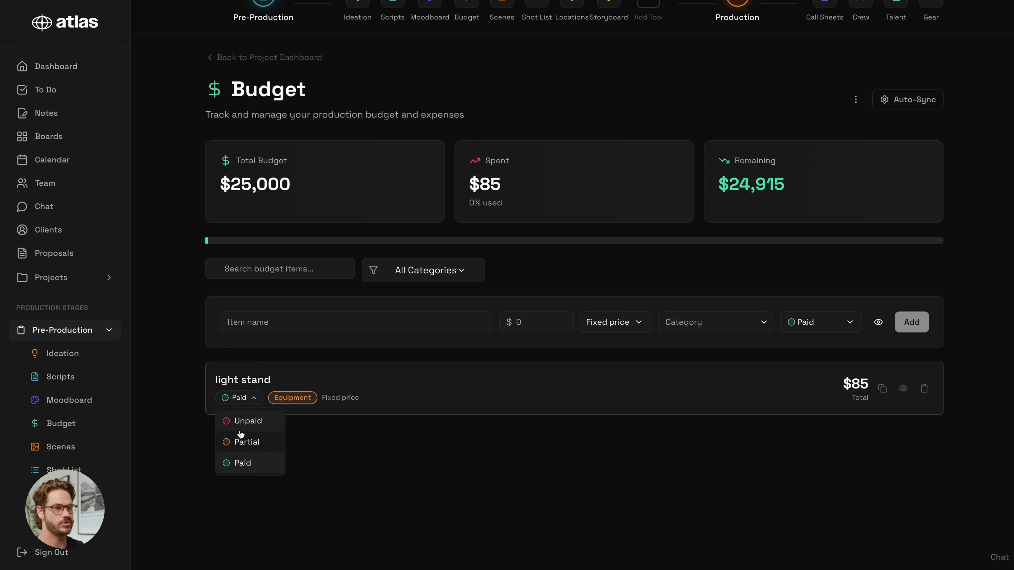
pyautogui.click(252, 402)
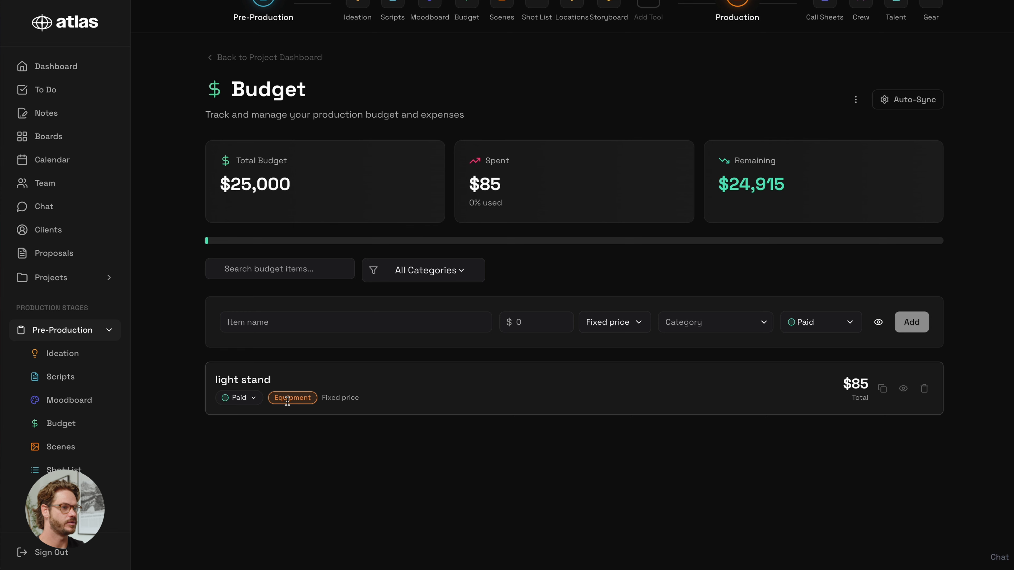
pyautogui.click(903, 388)
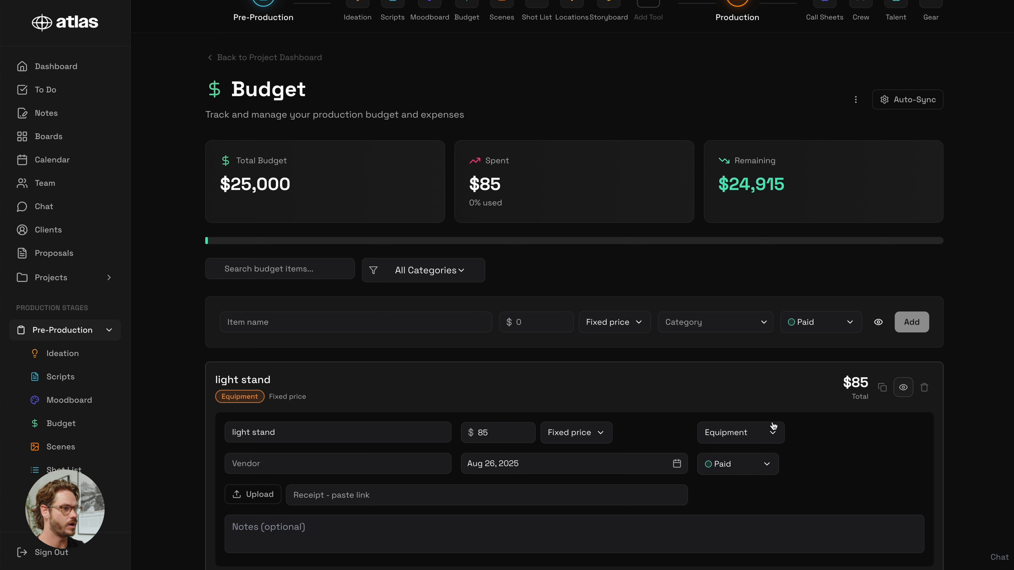
pyautogui.scroll(-3, 798, 421)
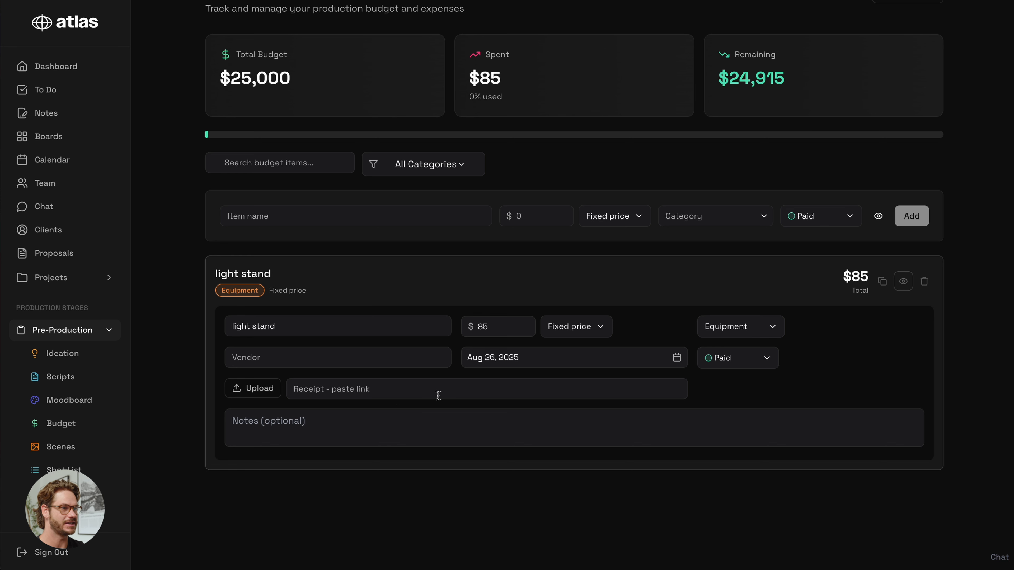
# Check the price type options for the light stand item and collapse its details.
pyautogui.click(585, 328)
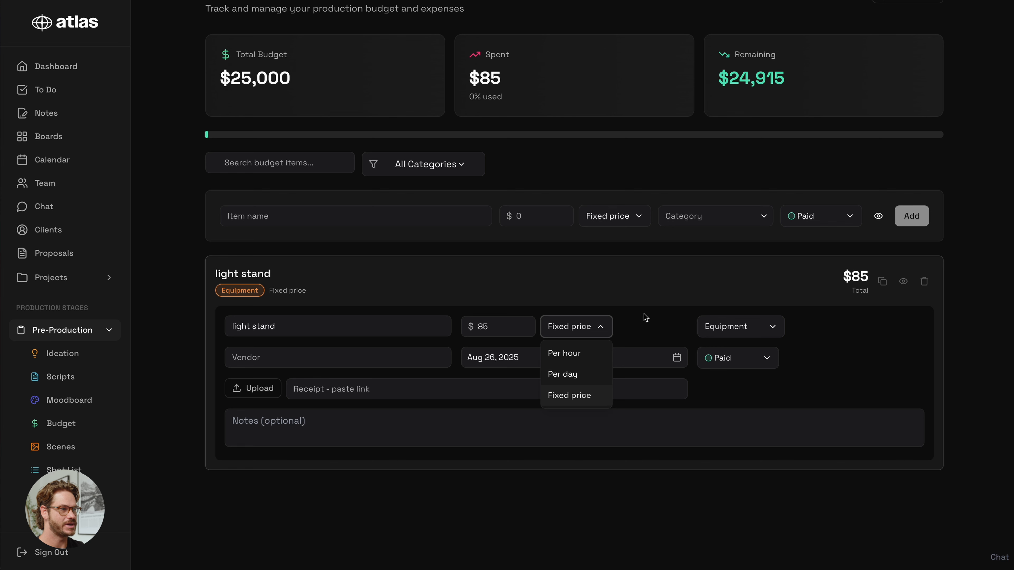
pyautogui.click(600, 327)
pyautogui.click(905, 282)
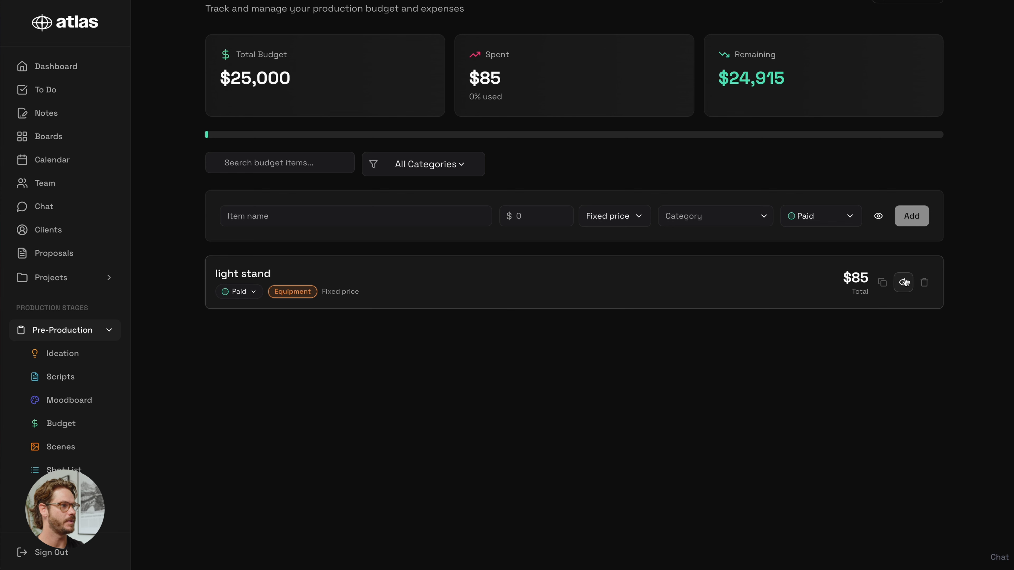
# Open the Scenes tool and review the scenes in grid and list layouts, including the details of Dawn Ascent.
pyautogui.scroll(4, 706, 403)
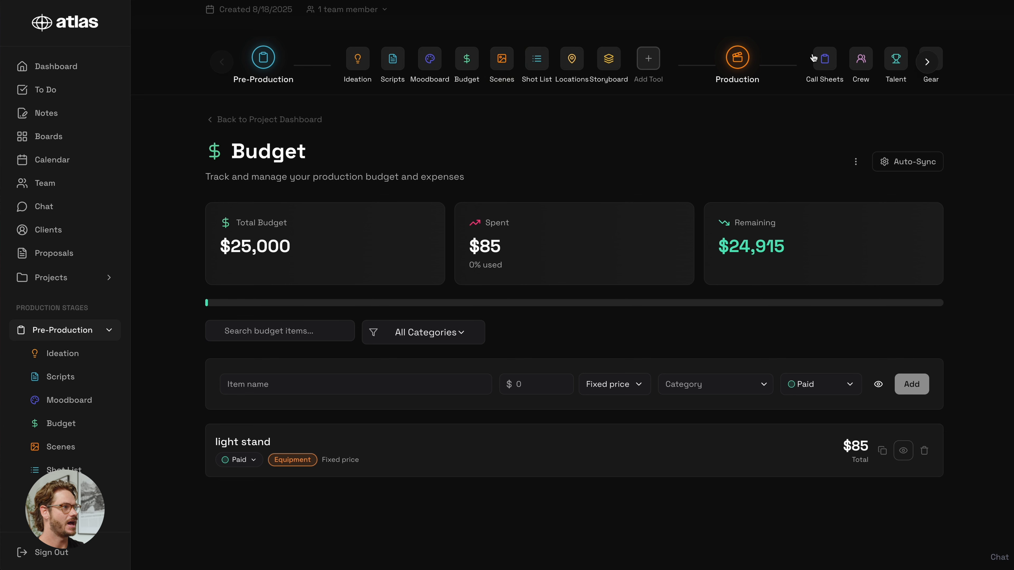
pyautogui.hscroll(4, 861, 65)
pyautogui.hscroll(-4, 684, 65)
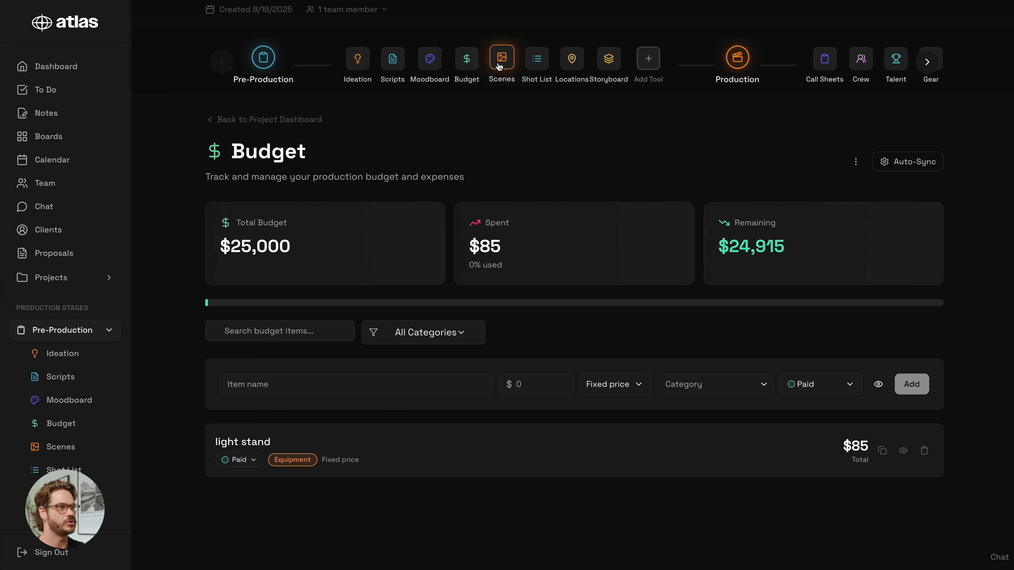
pyautogui.click(500, 63)
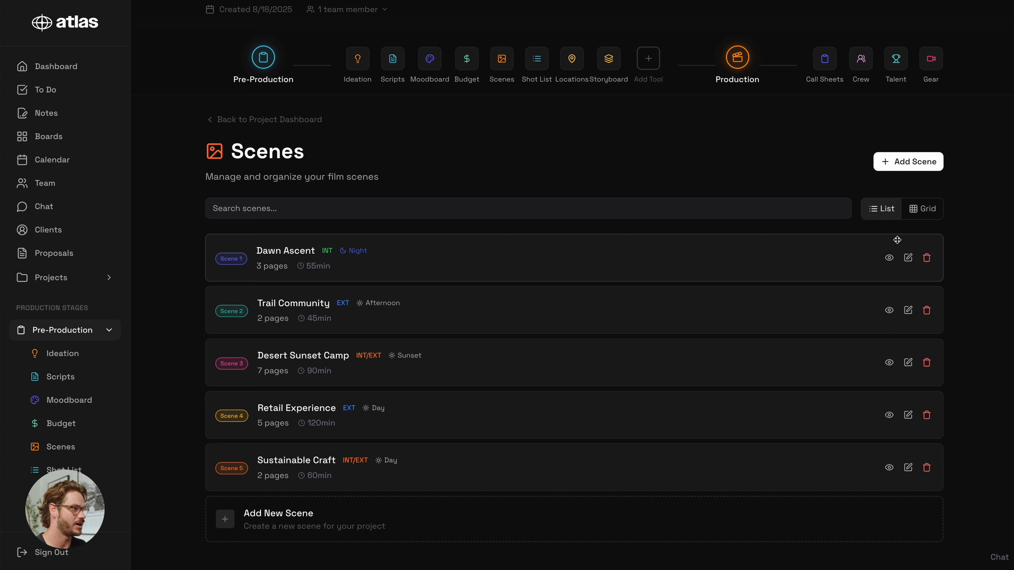
pyautogui.click(924, 210)
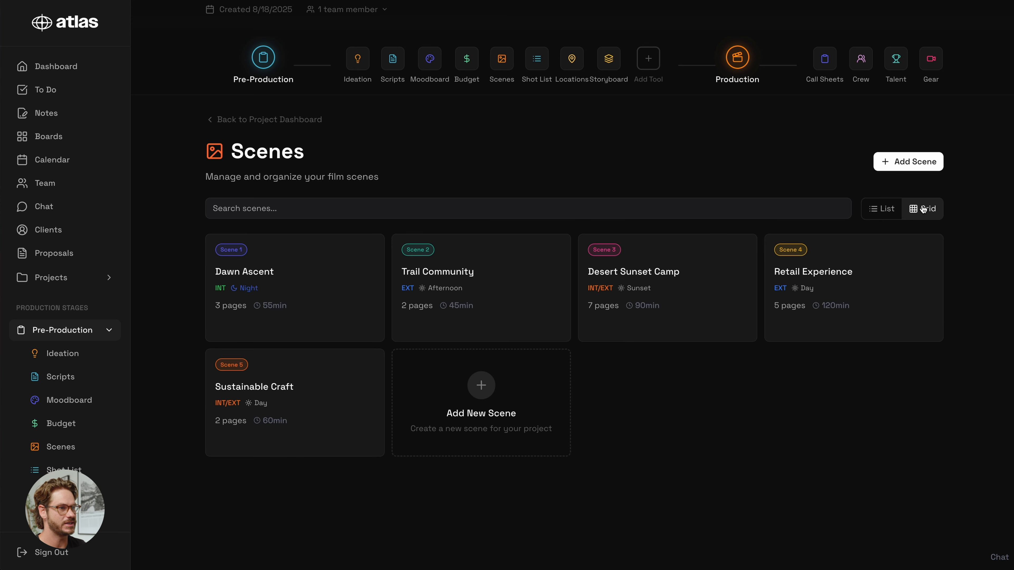
pyautogui.click(874, 209)
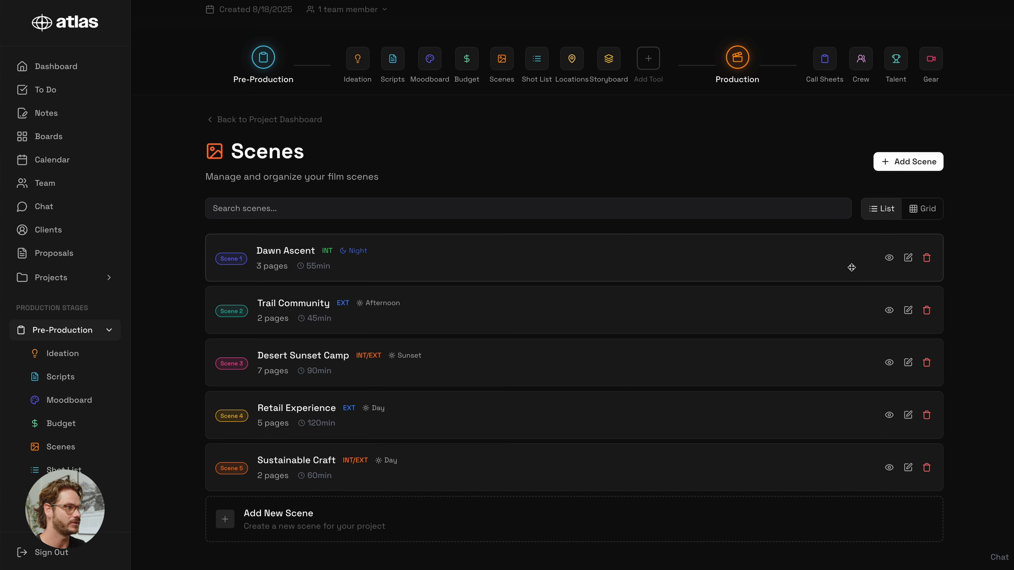
pyautogui.click(890, 258)
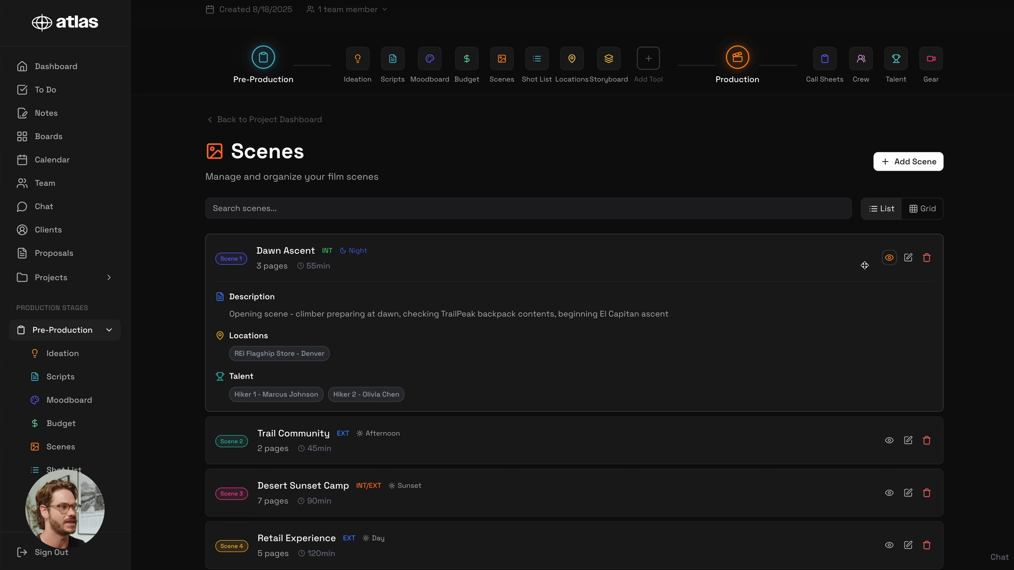
pyautogui.click(888, 258)
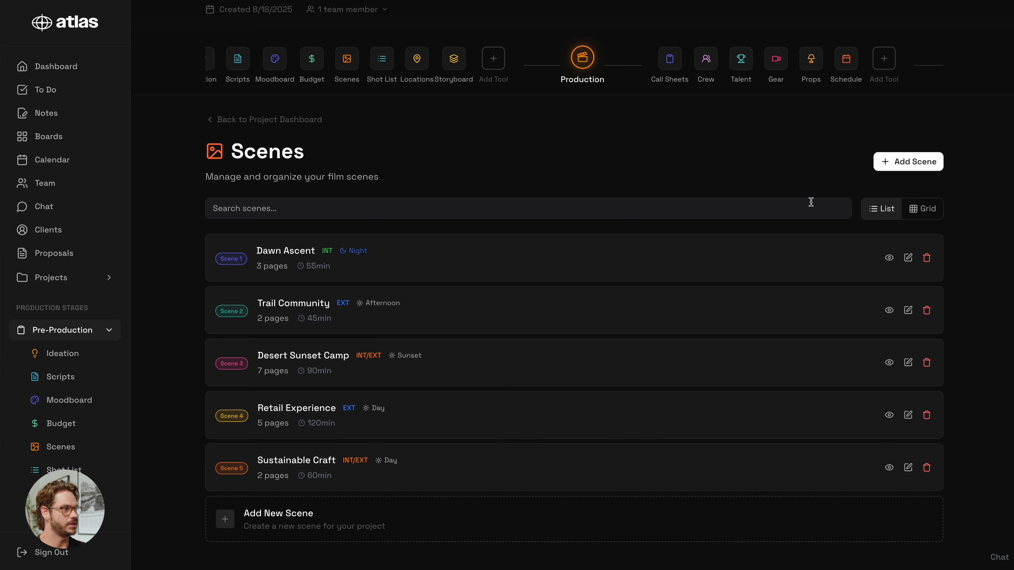
# Start a new scene titled "Cabin in the woods" and set it as INT.
pyautogui.click(901, 165)
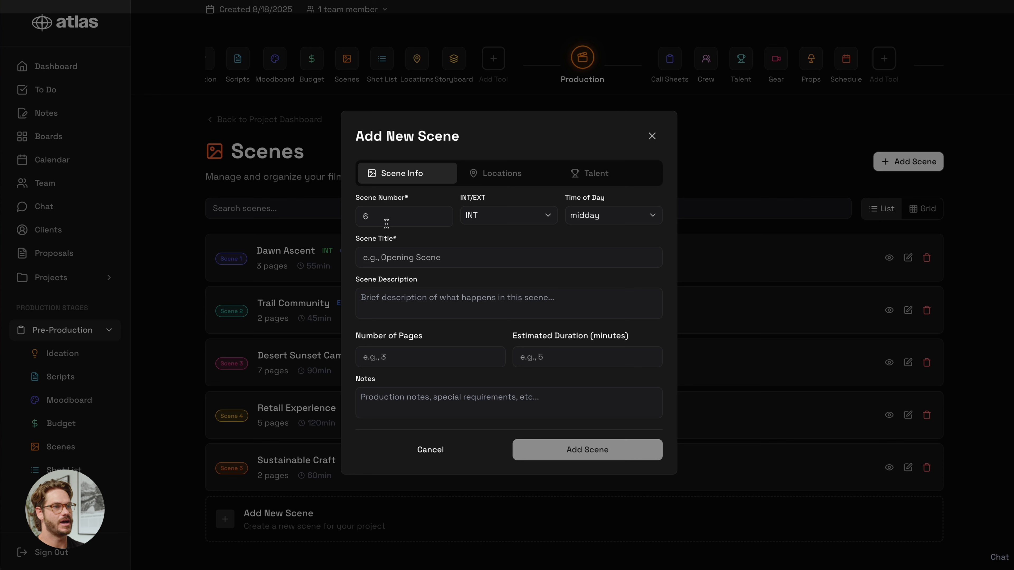
pyautogui.click(381, 259)
pyautogui.write('Cabin in the woods')
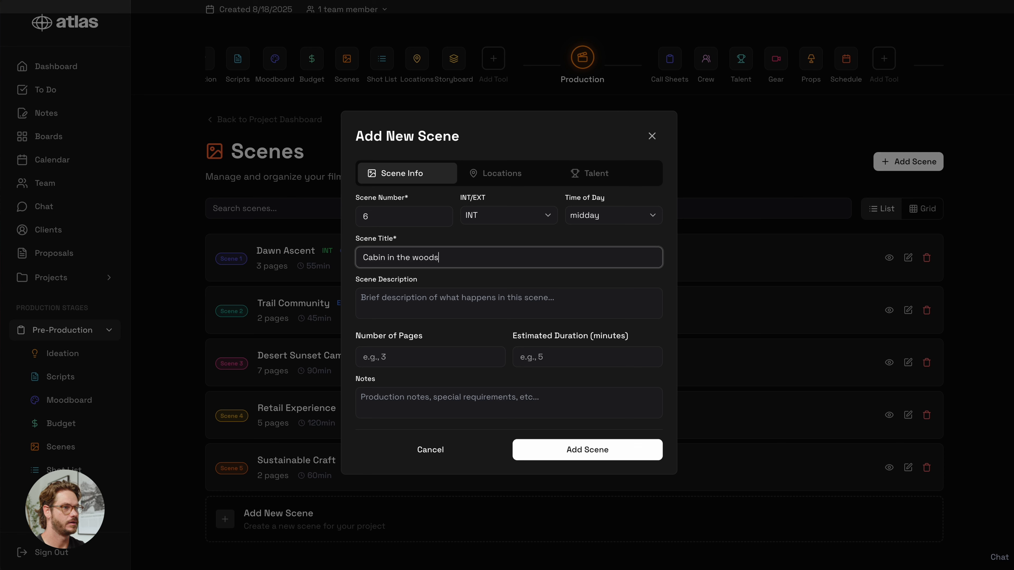
pyautogui.click(548, 216)
pyautogui.click(523, 240)
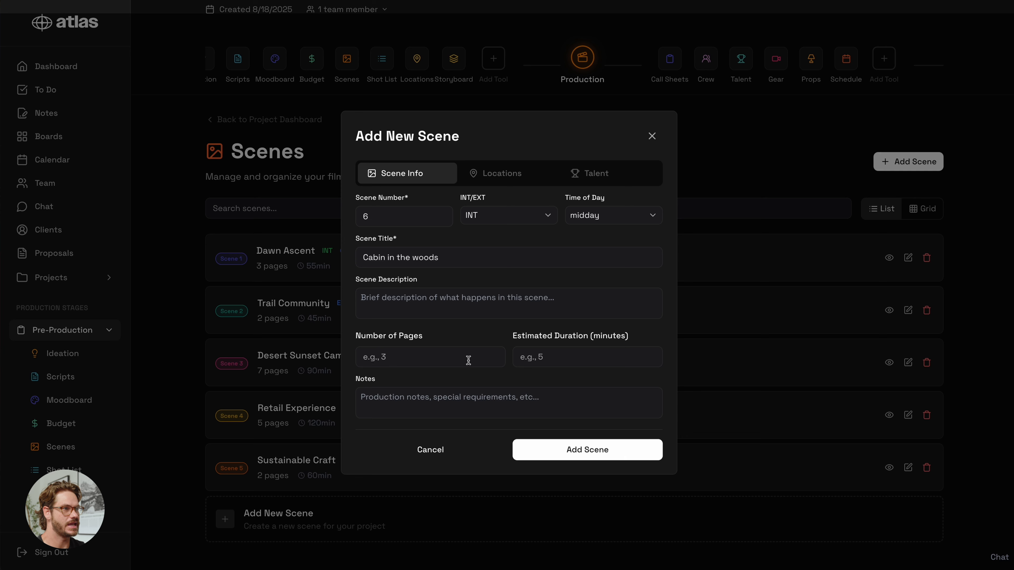
# Assign the saved location Yosemite Valley to the new scene.
pyautogui.click(501, 173)
pyautogui.scroll(-1, 460, 377)
pyautogui.scroll(-1, 460, 378)
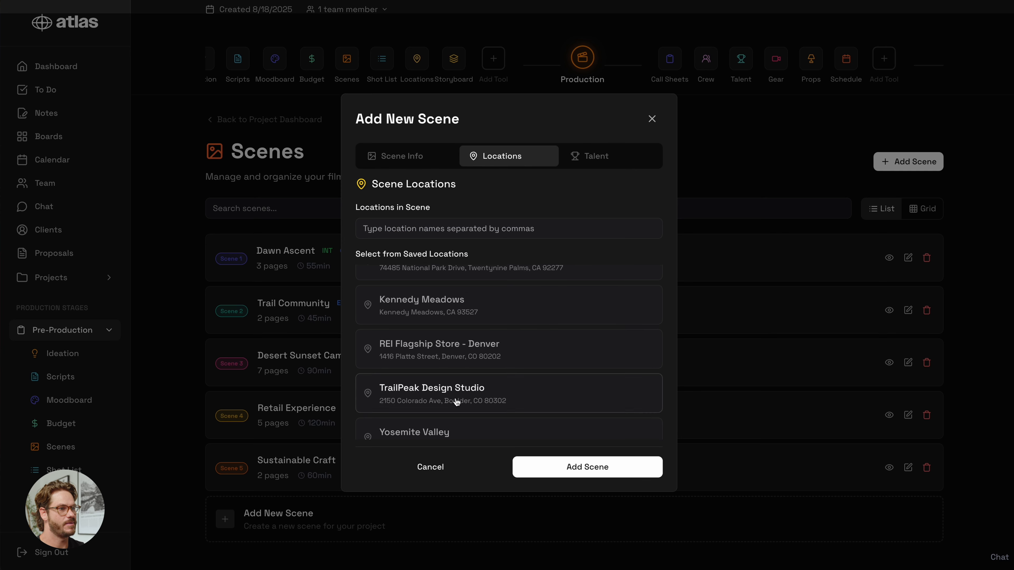
pyautogui.click(457, 419)
# Cast the Hiker 1 and Hiker 2 talent in the new scene and add it to the scene list.
pyautogui.click(593, 137)
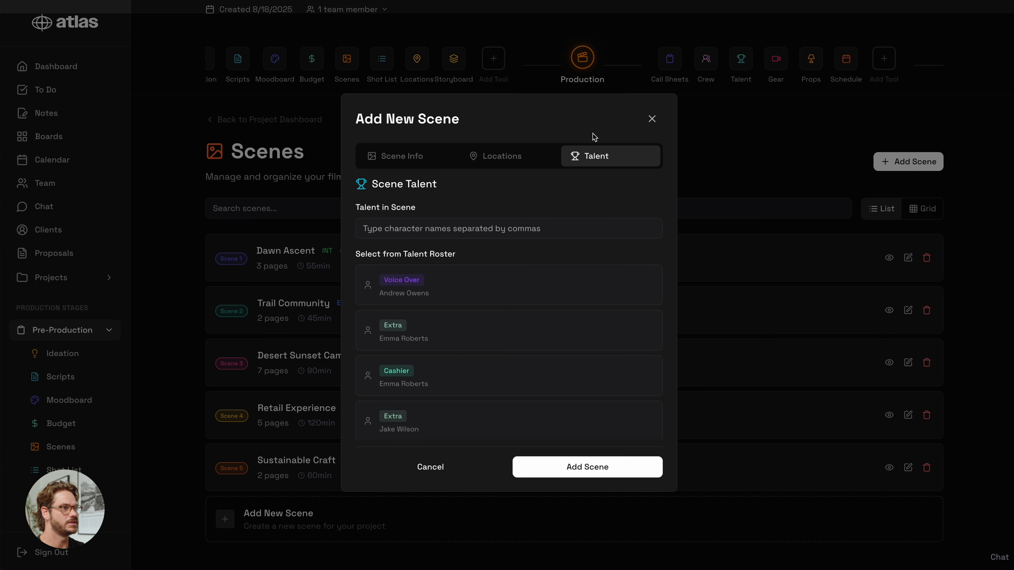
pyautogui.scroll(-2, 467, 368)
pyautogui.click(469, 383)
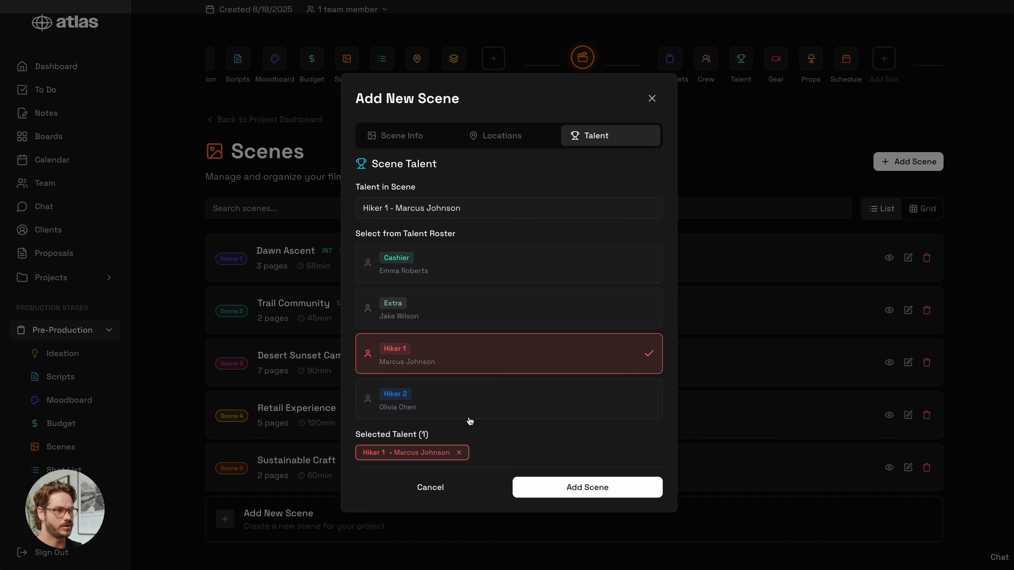
pyautogui.click(490, 409)
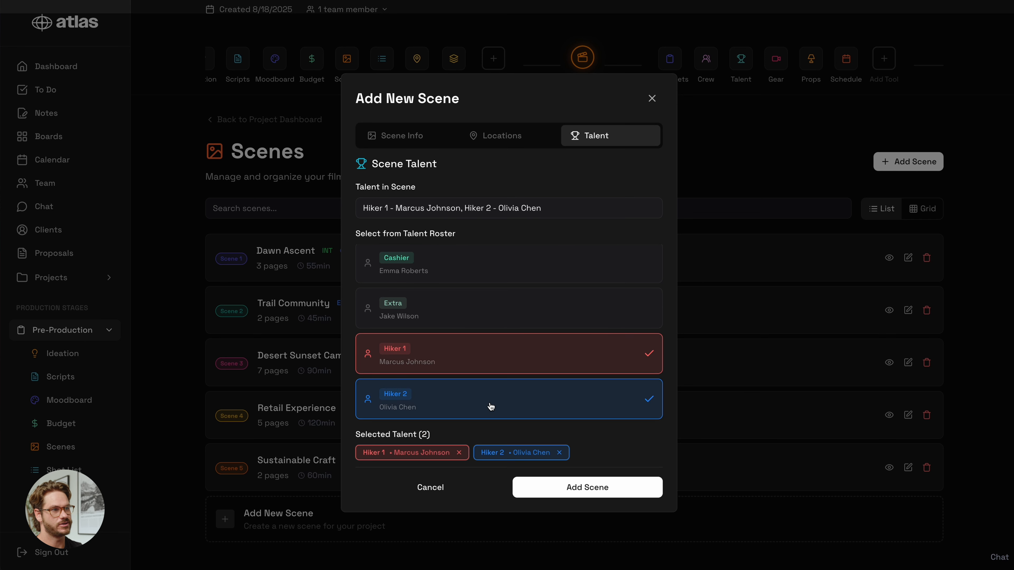
pyautogui.click(578, 492)
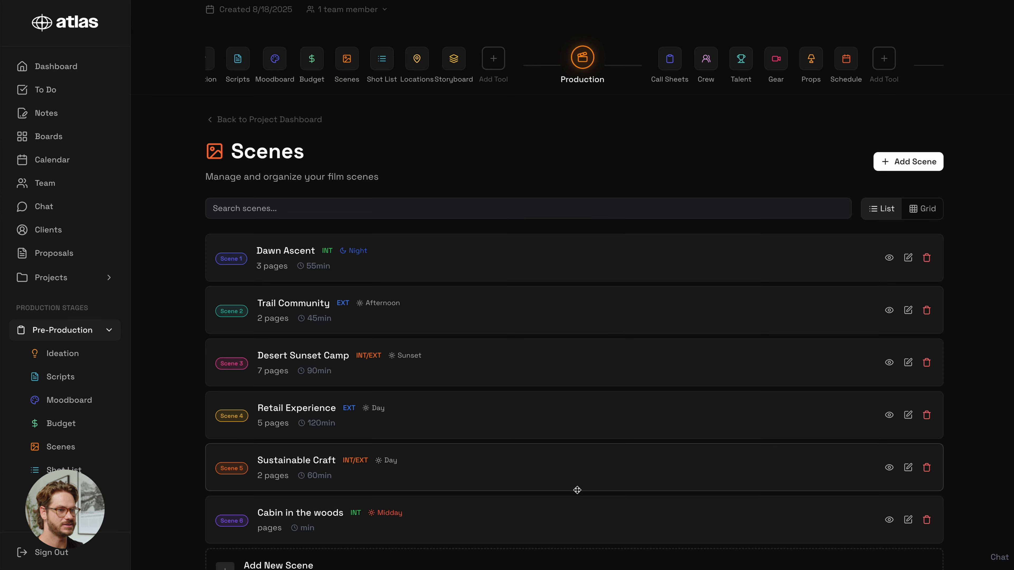
pyautogui.scroll(-1, 578, 490)
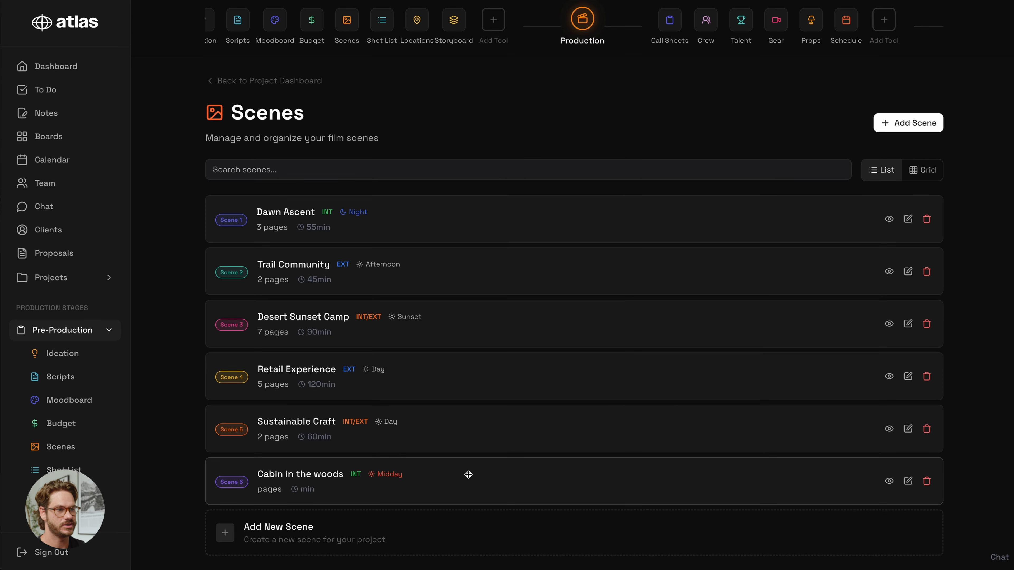
# Open the Talent tool and review the Voice Over talent's contact details and the list of talent roles.
pyautogui.scroll(3, 469, 474)
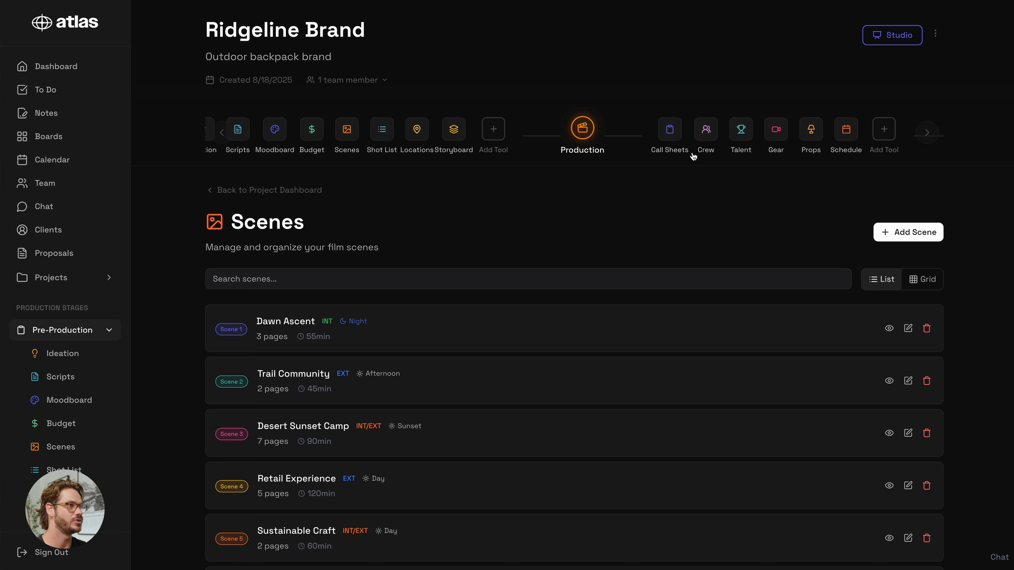
pyautogui.click(742, 130)
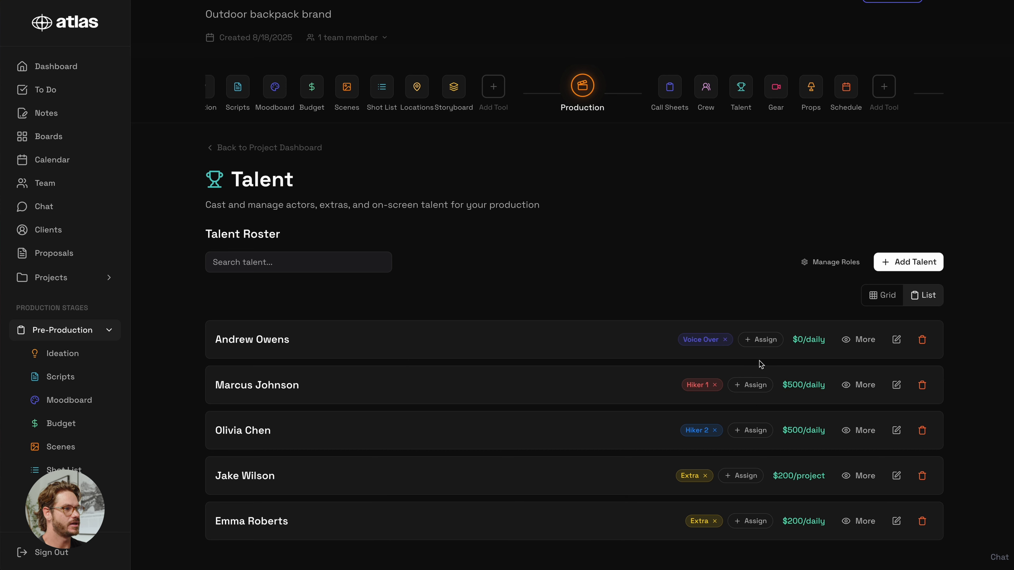
pyautogui.click(860, 340)
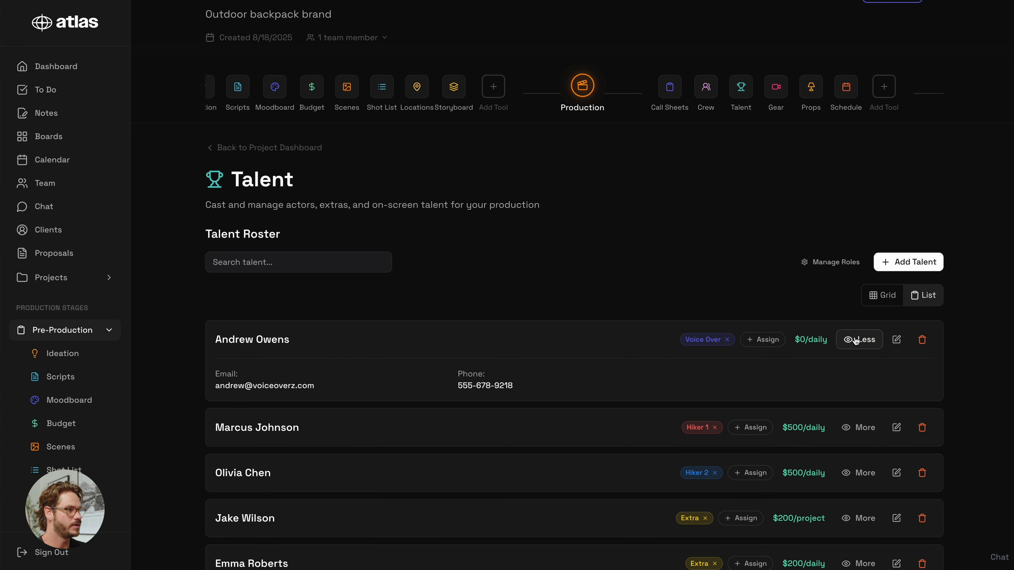
pyautogui.click(856, 340)
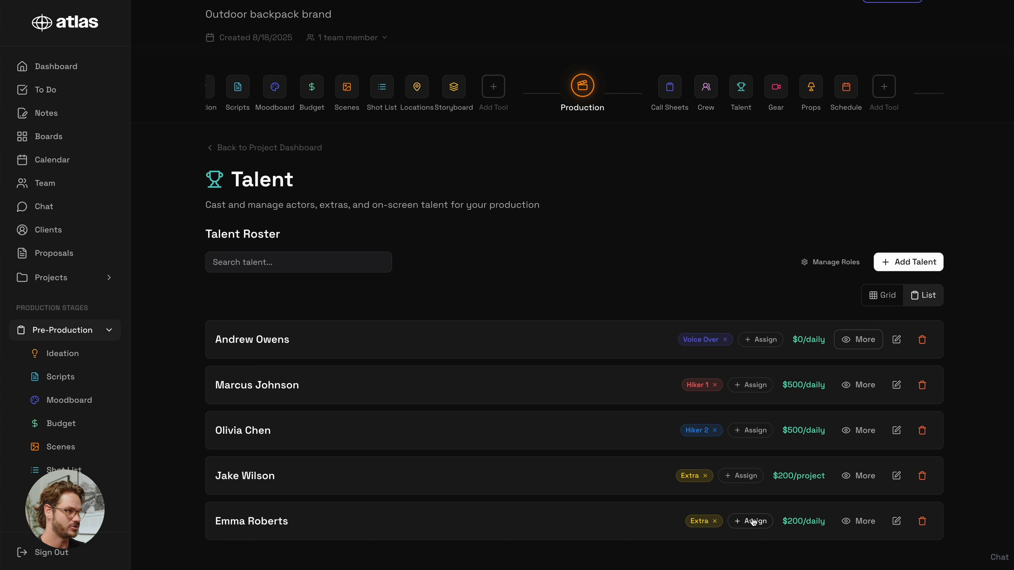
pyautogui.click(833, 263)
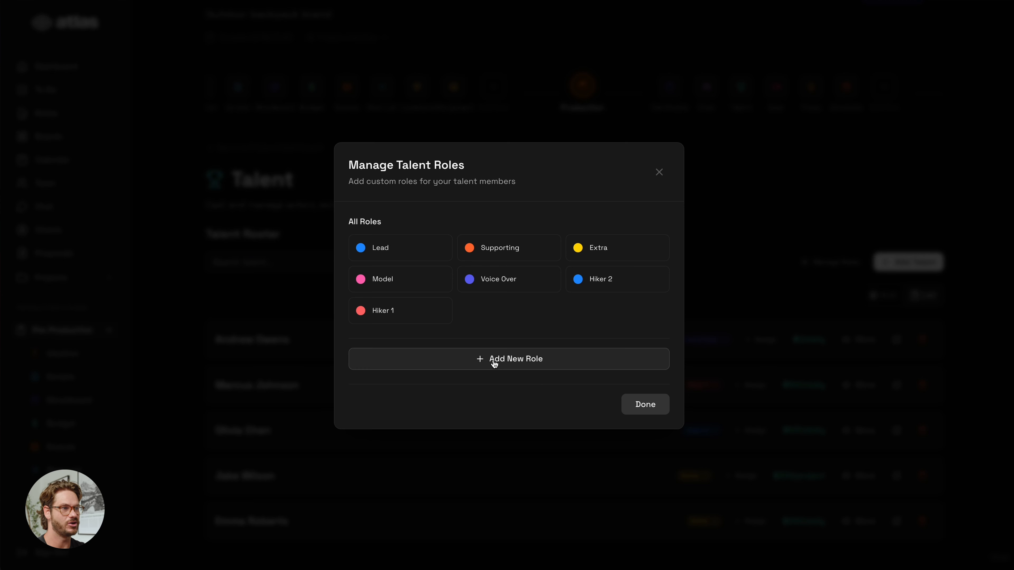
pyautogui.click(648, 411)
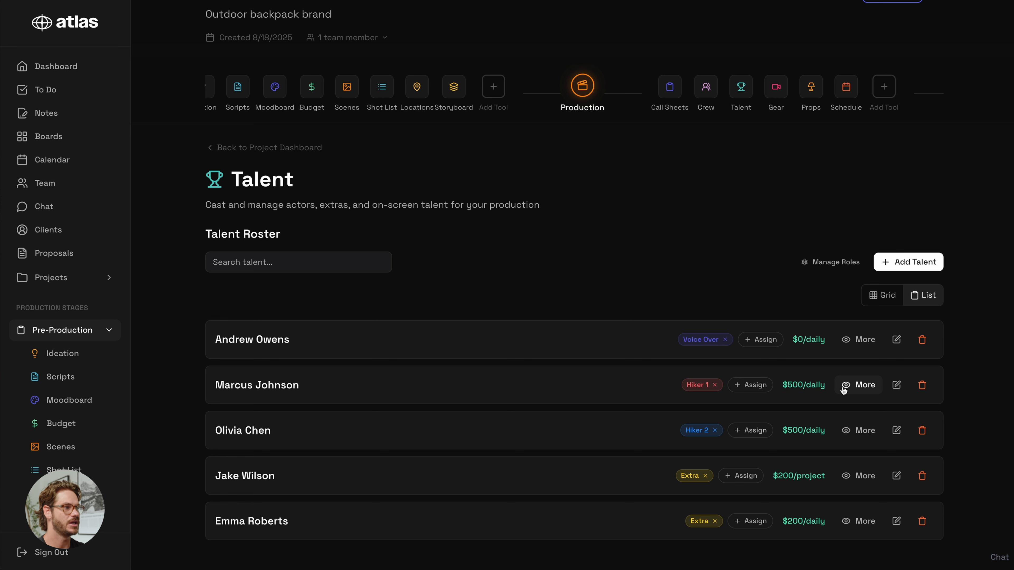
# View the rate details of the Hiker 1 talent and close the editor without changes.
pyautogui.click(897, 385)
pyautogui.click(591, 236)
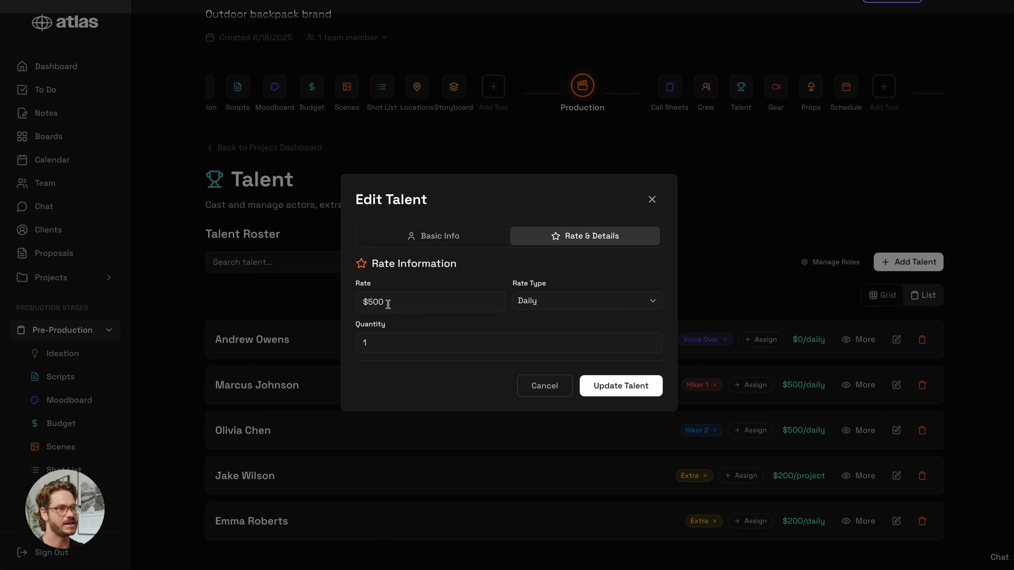
pyautogui.click(706, 86)
# Open the Crew tool and check the roles that can be assigned to the director.
pyautogui.click(706, 86)
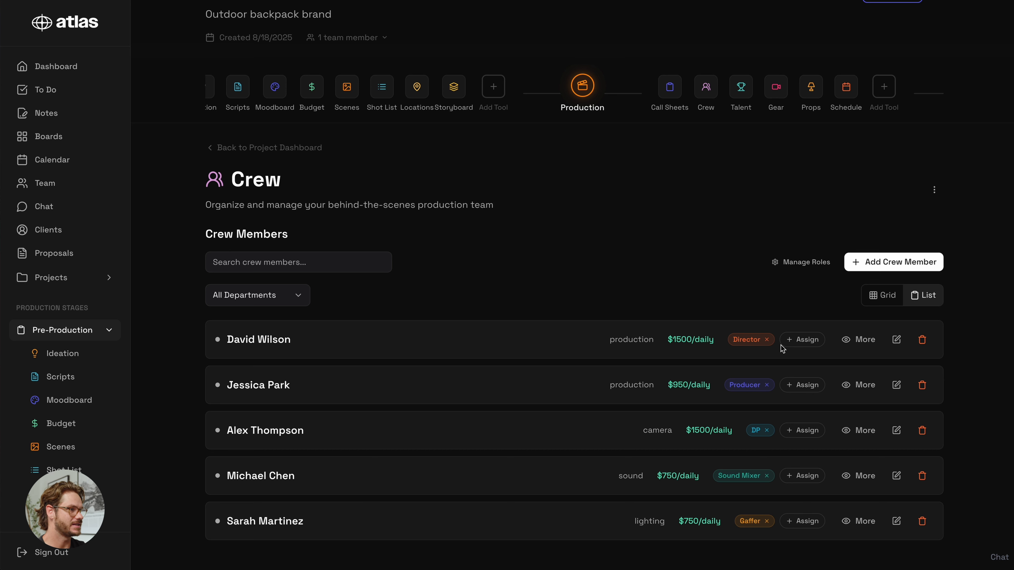
pyautogui.click(802, 344)
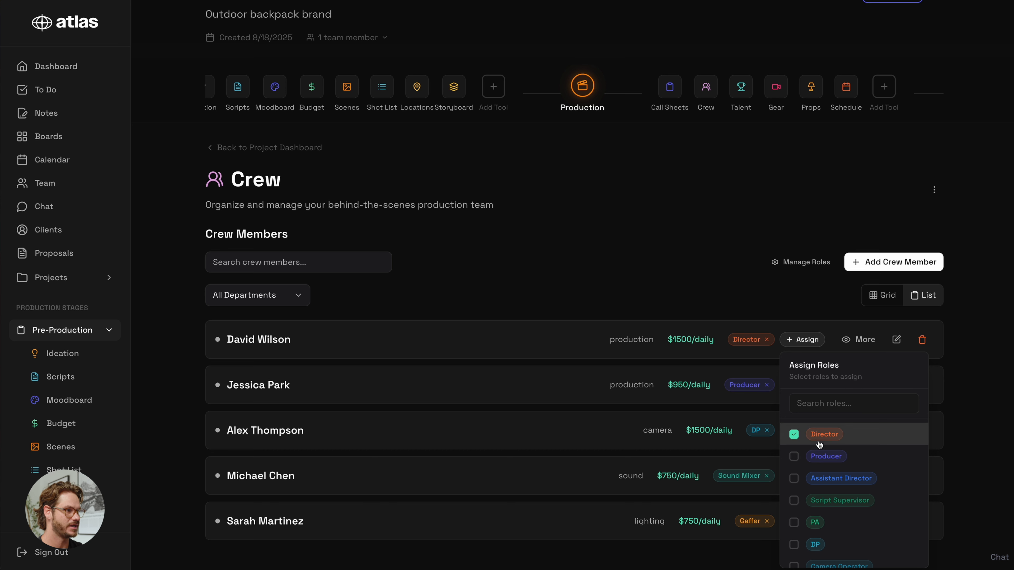
pyautogui.click(753, 300)
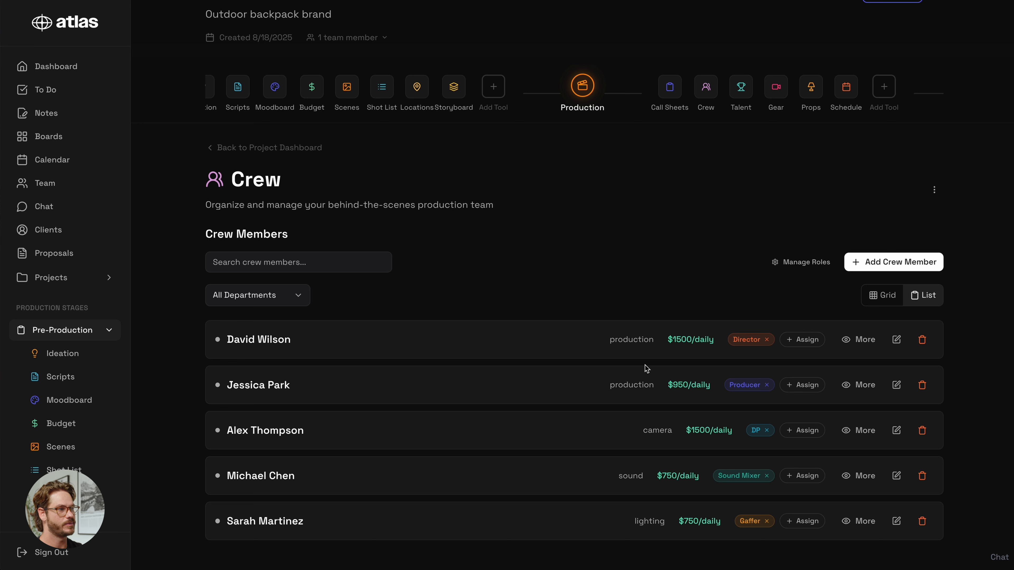
# View the director's basic info, rate and rate type options, and cancel the edit.
pyautogui.click(896, 340)
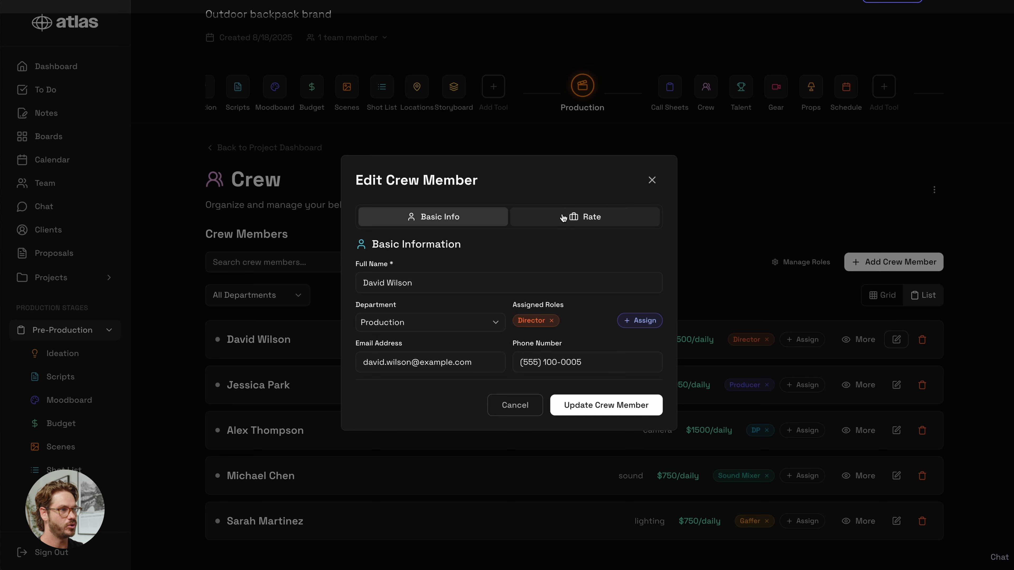
pyautogui.click(578, 220)
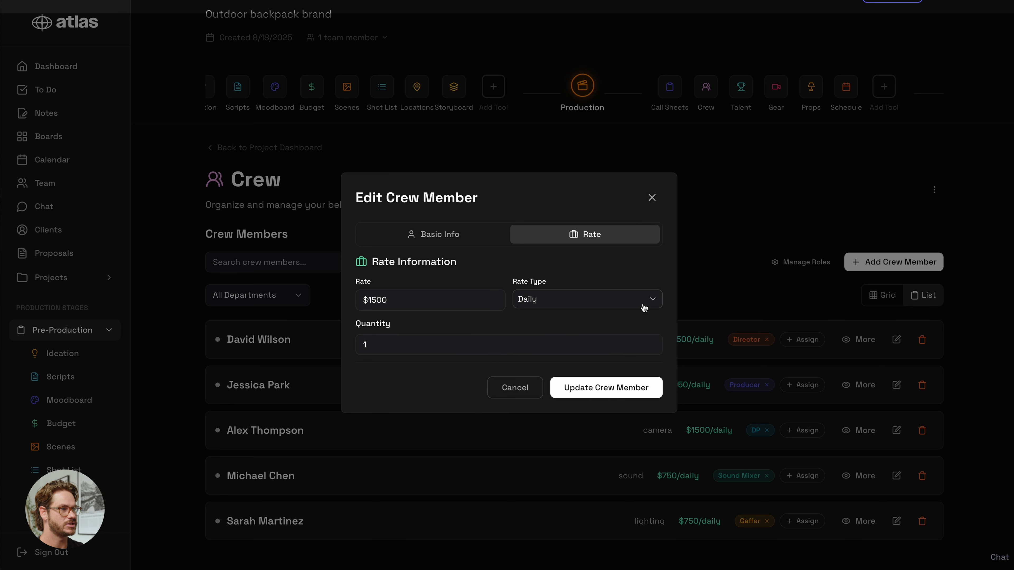
pyautogui.click(653, 299)
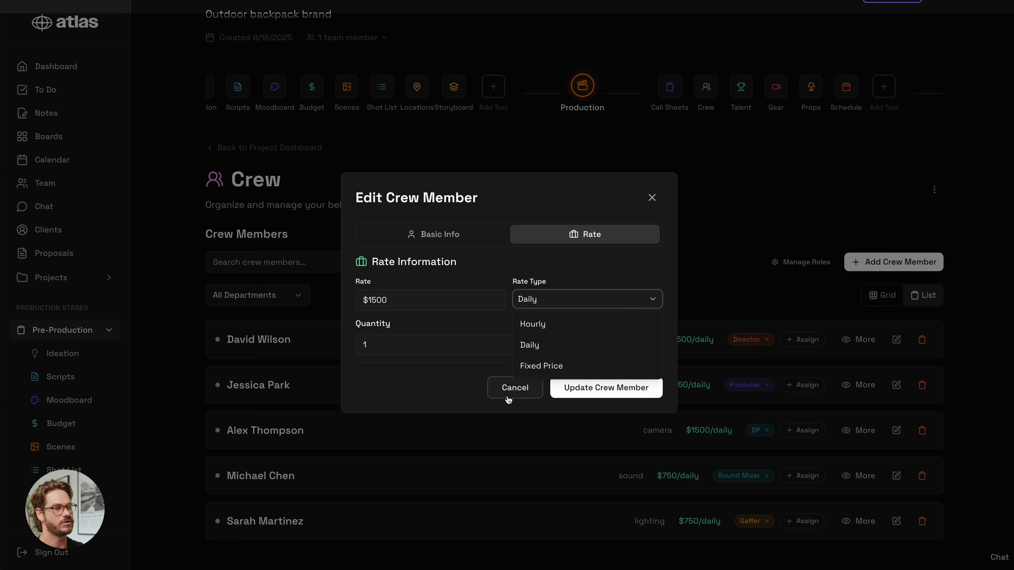
pyautogui.click(500, 392)
pyautogui.click(508, 388)
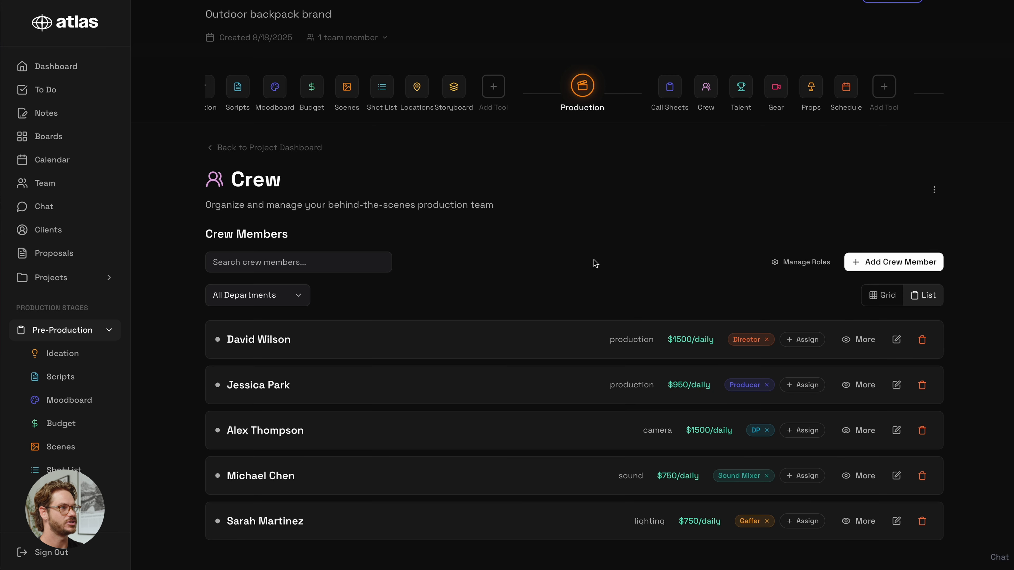
# Open the Locations tool and view the location library with its scene assignments.
pyautogui.hscroll(-3, 559, 102)
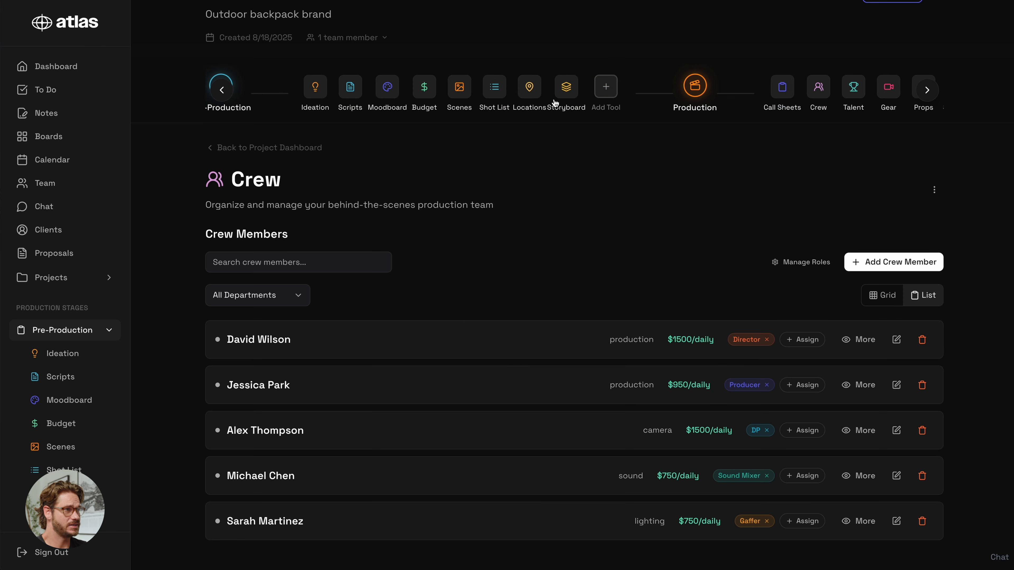
pyautogui.click(530, 97)
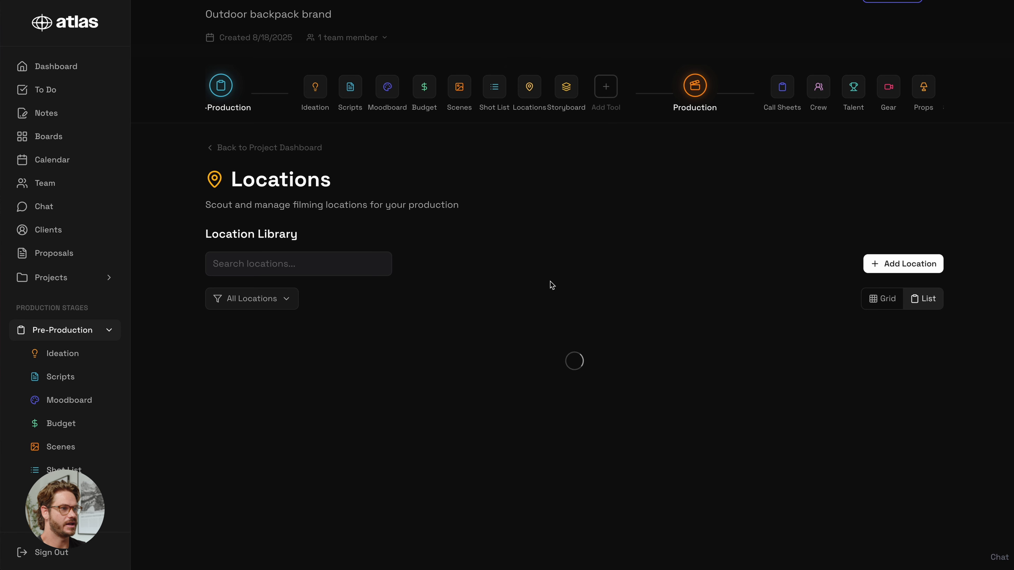
pyautogui.scroll(-2, 563, 284)
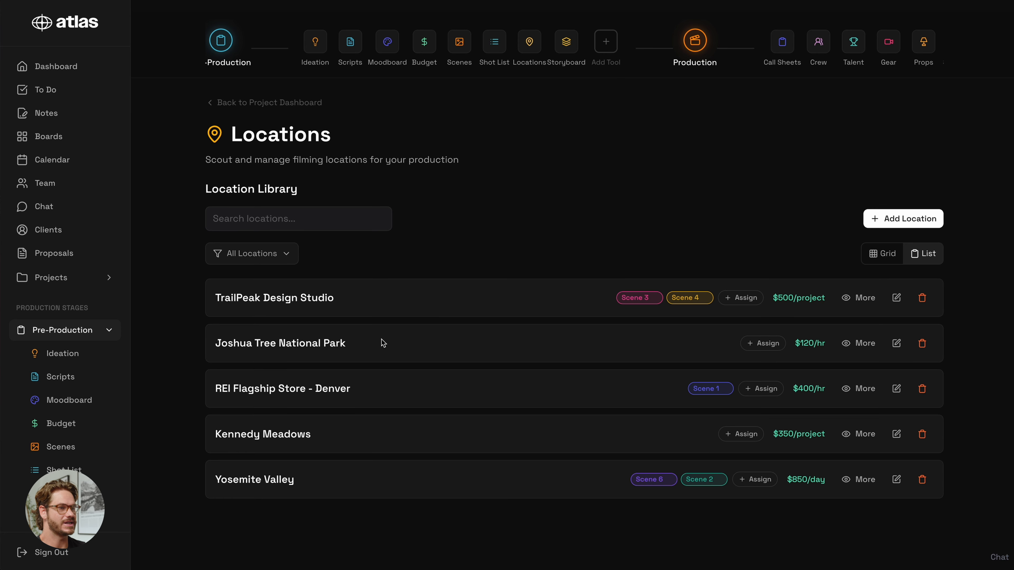
# Assign Scene 6 to the Joshua Tree National Park location.
pyautogui.click(763, 346)
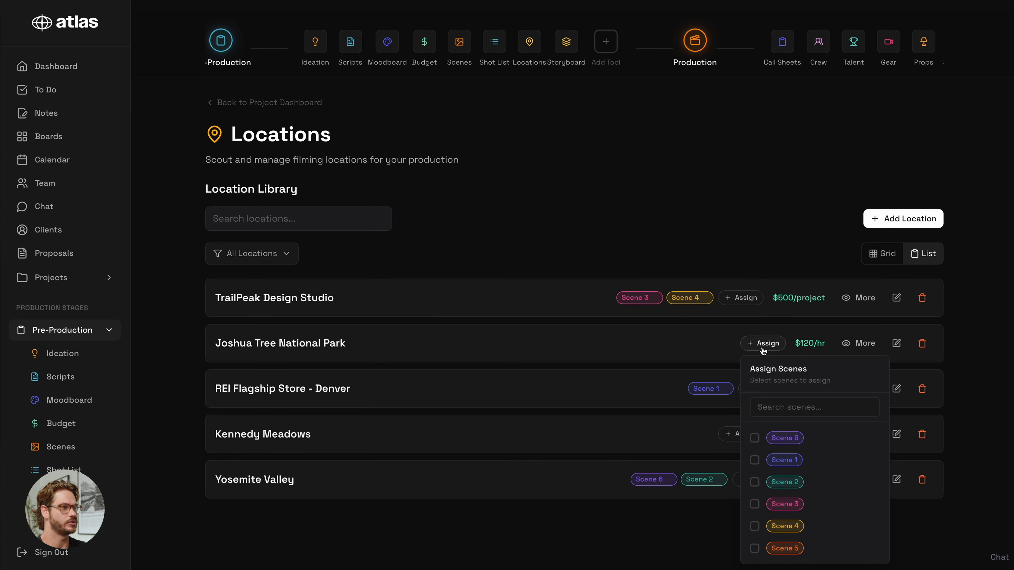
pyautogui.click(754, 438)
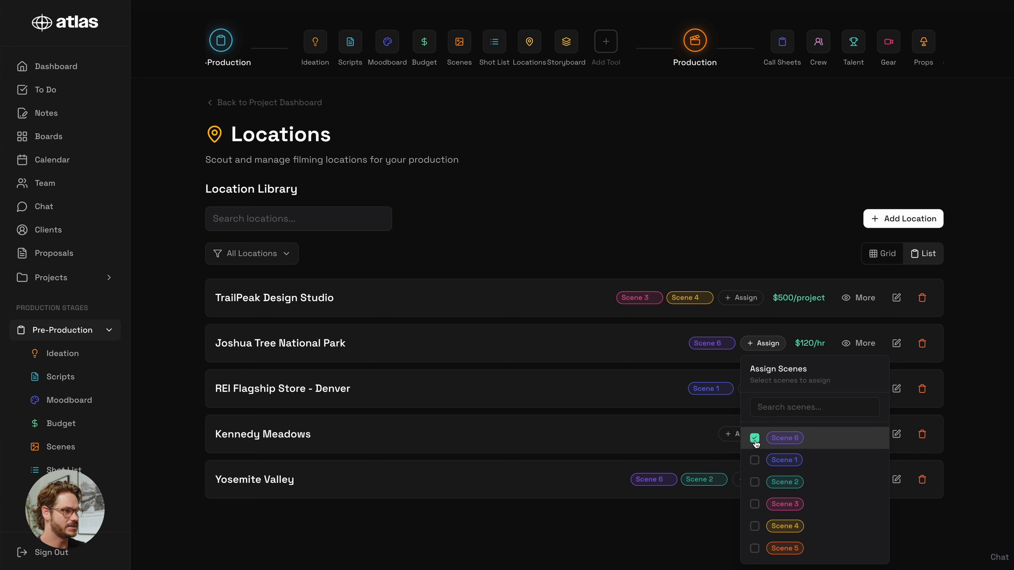
pyautogui.click(686, 416)
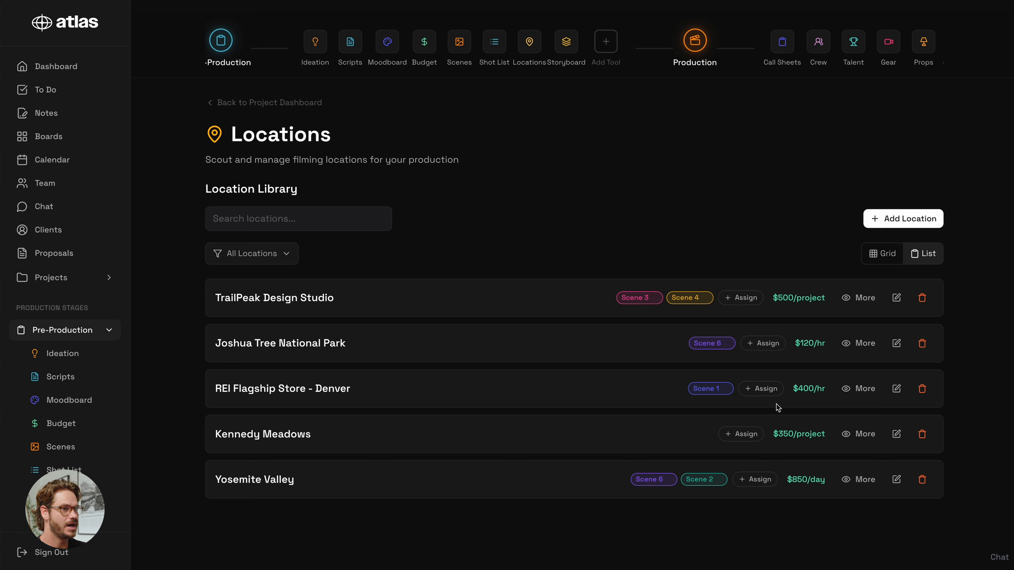
# Assign Scene 2 and Scene 3 to the REI Flagship Store - Denver location.
pyautogui.click(765, 392)
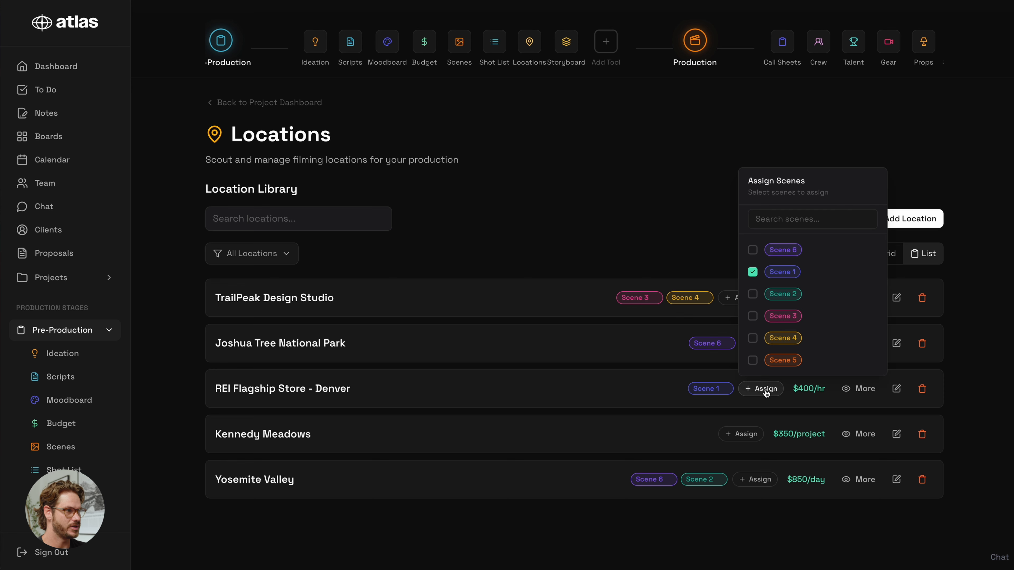
pyautogui.click(754, 295)
pyautogui.click(754, 316)
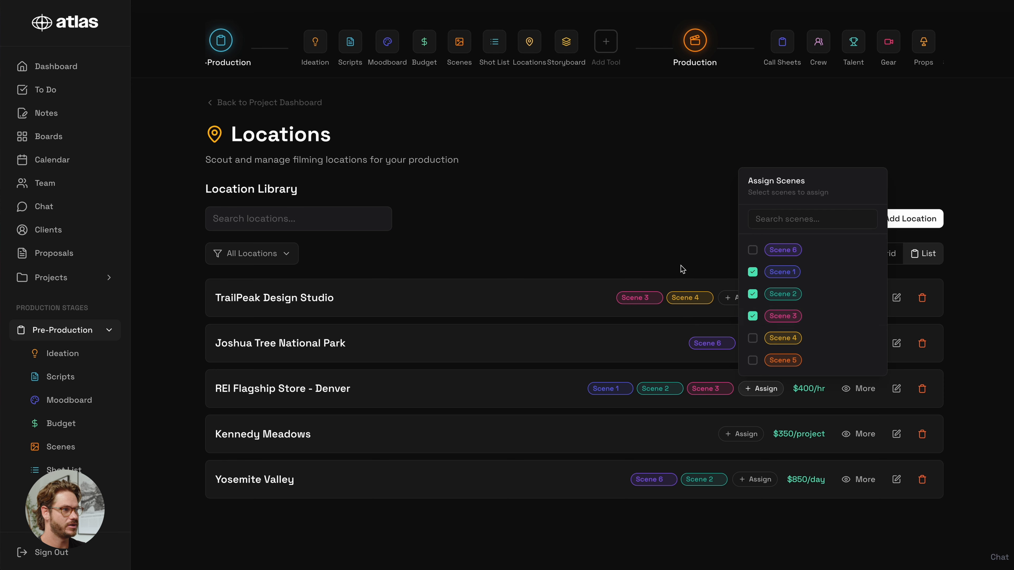
pyautogui.click(692, 280)
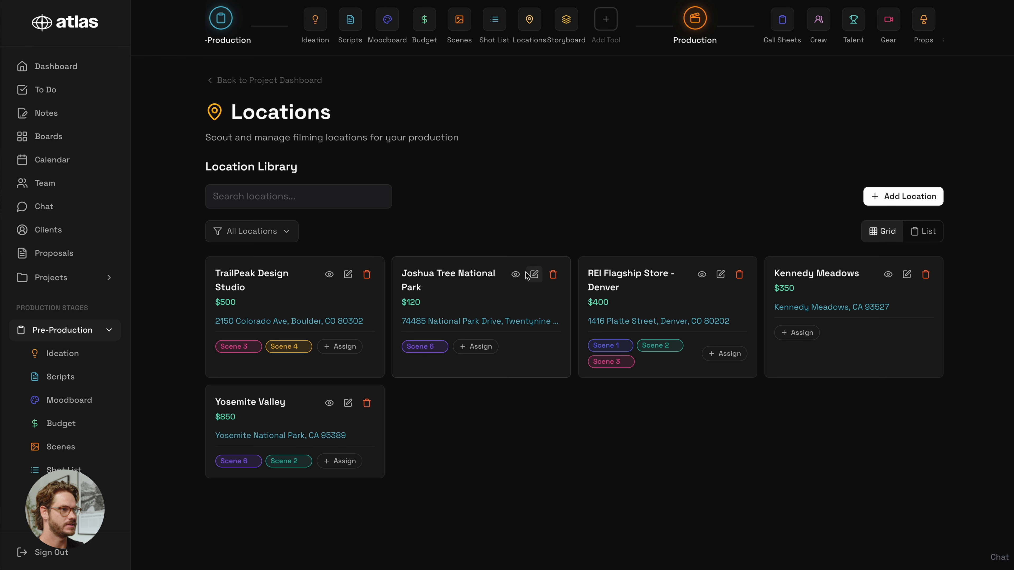
# In the location library's grid view, examine Joshua Tree National Park's media files and map preview, and hide the details again.
pyautogui.click(516, 274)
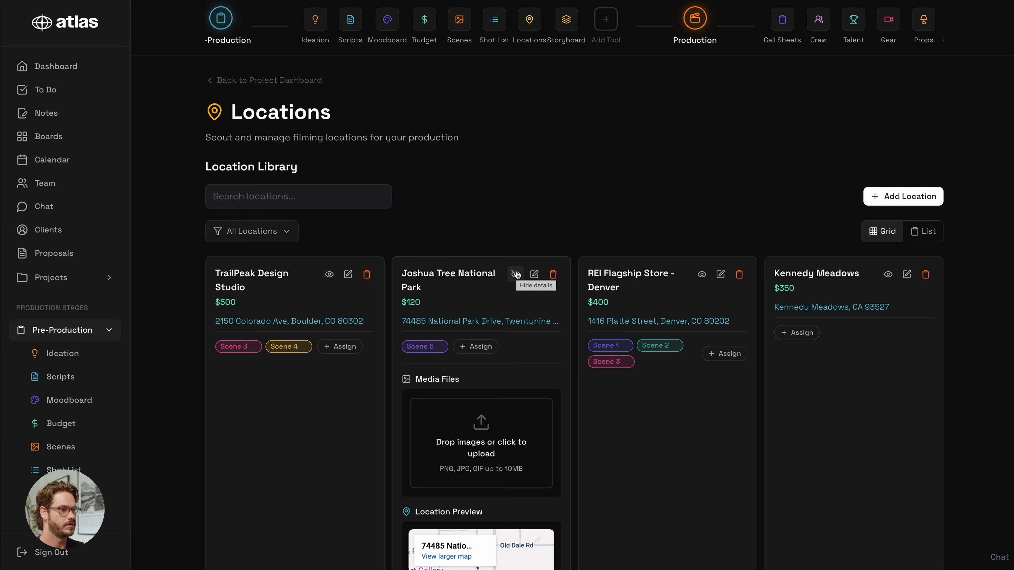
pyautogui.scroll(-7, 565, 446)
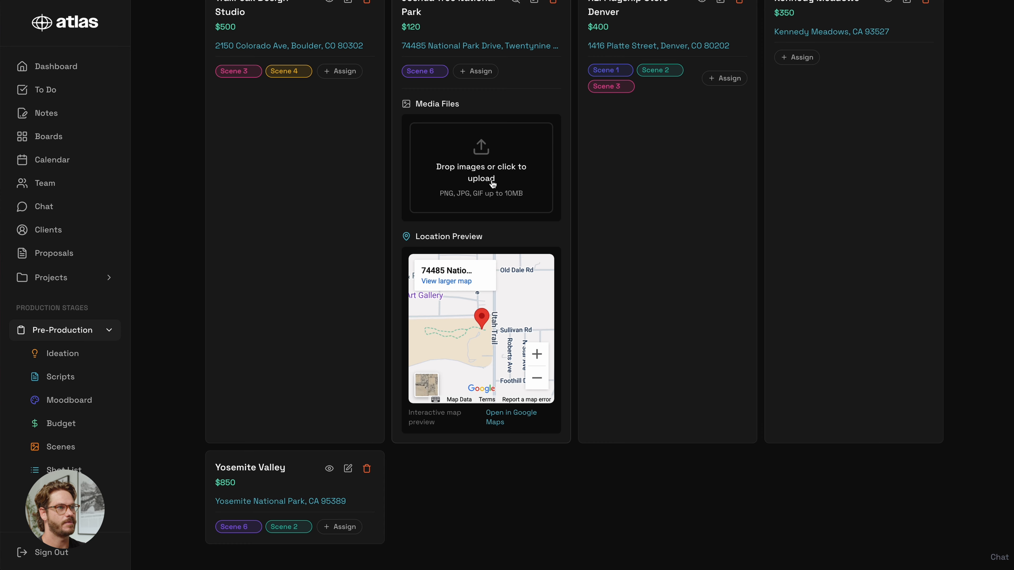
pyautogui.scroll(4, 494, 185)
pyautogui.click(515, 174)
# Open the Budget tool and auto-sync crew members, talent, locations and props into it with the Create and update mode.
pyautogui.scroll(3, 534, 302)
pyautogui.scroll(3, 433, 251)
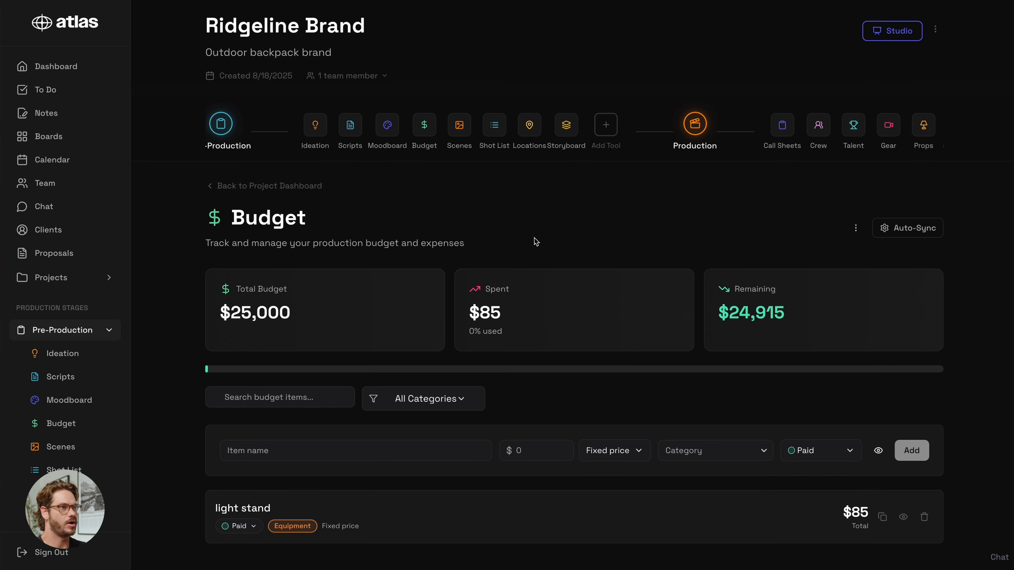
pyautogui.scroll(-3, 451, 275)
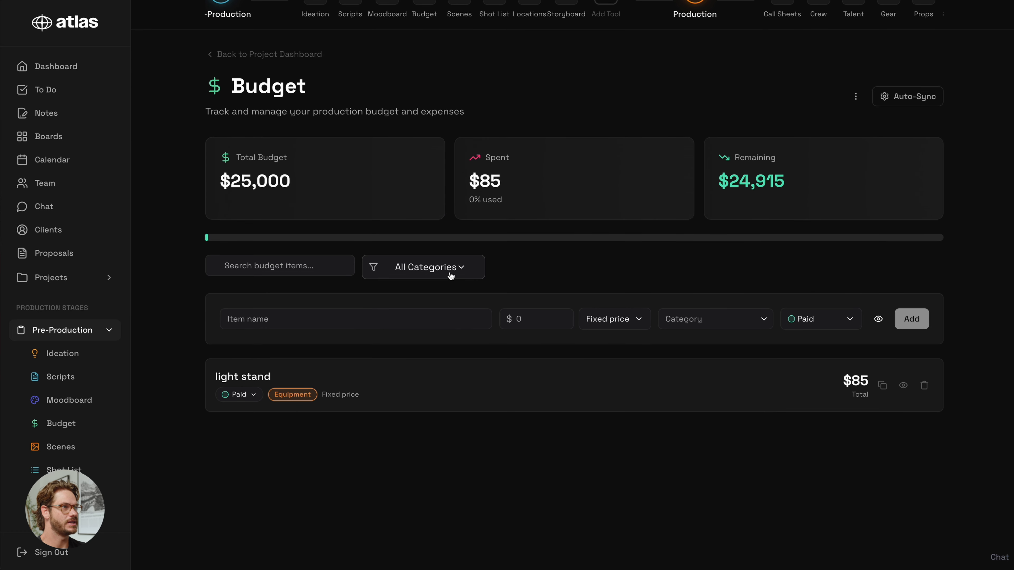
pyautogui.scroll(1, 449, 274)
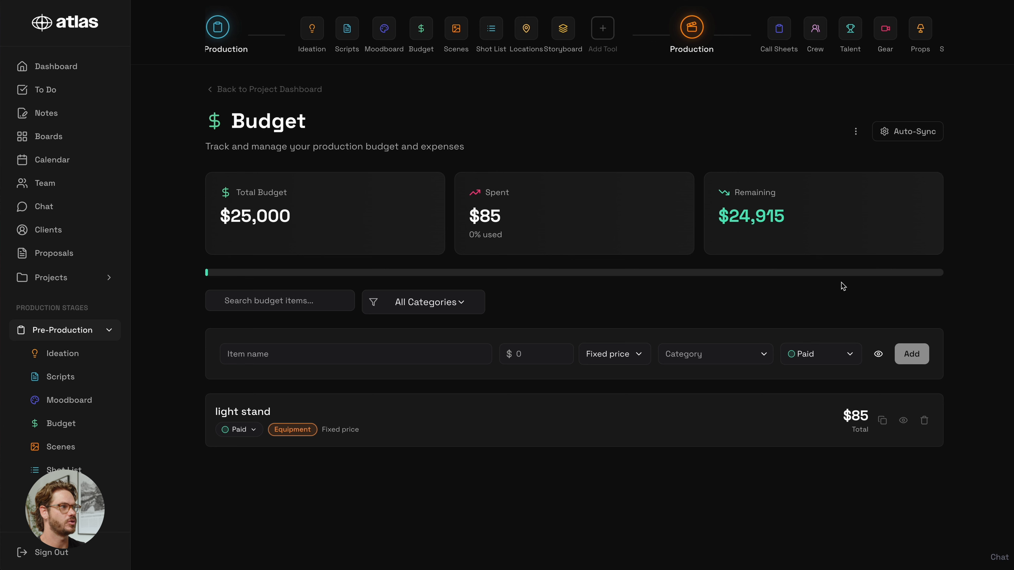
pyautogui.click(897, 135)
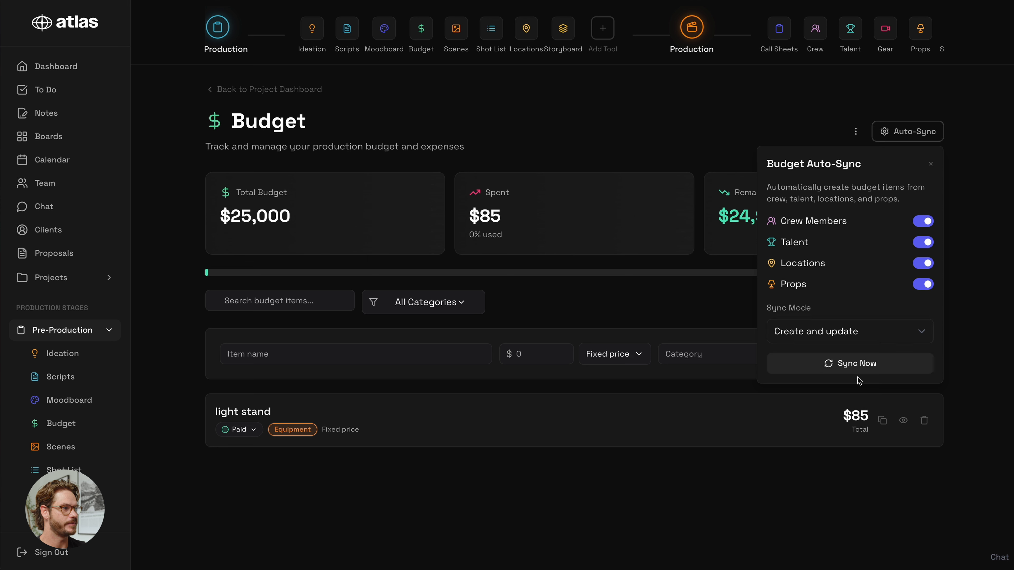
pyautogui.click(849, 368)
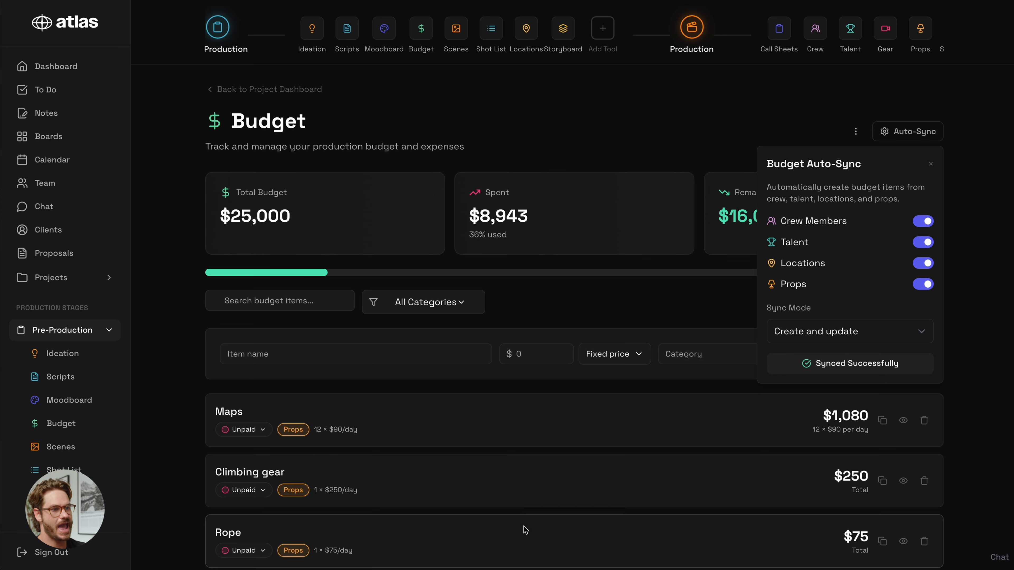
# Review the synced budget items and the spent and remaining totals, closing the Budget Auto-Sync settings.
pyautogui.scroll(-6, 415, 519)
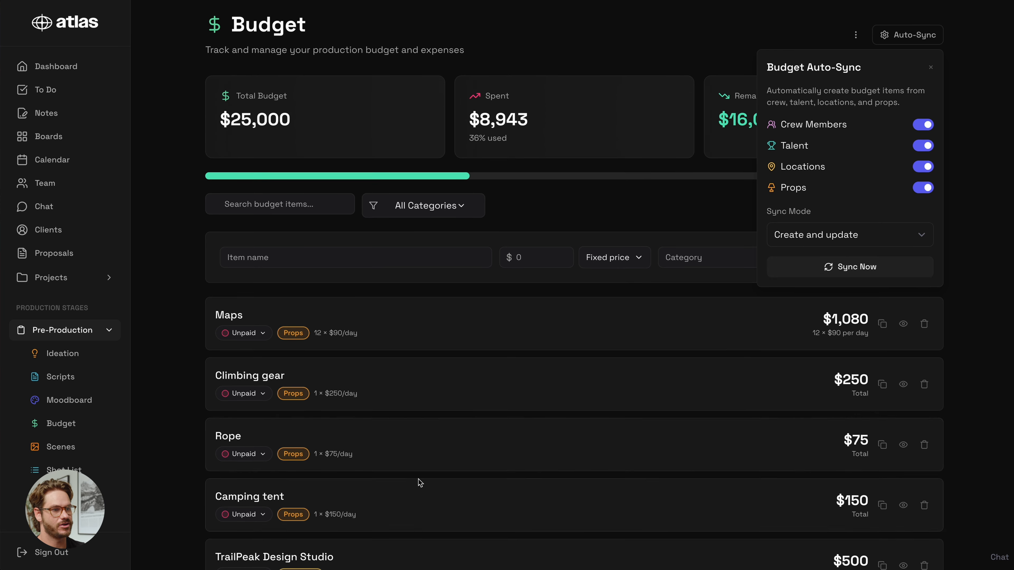
pyautogui.scroll(-10, 420, 483)
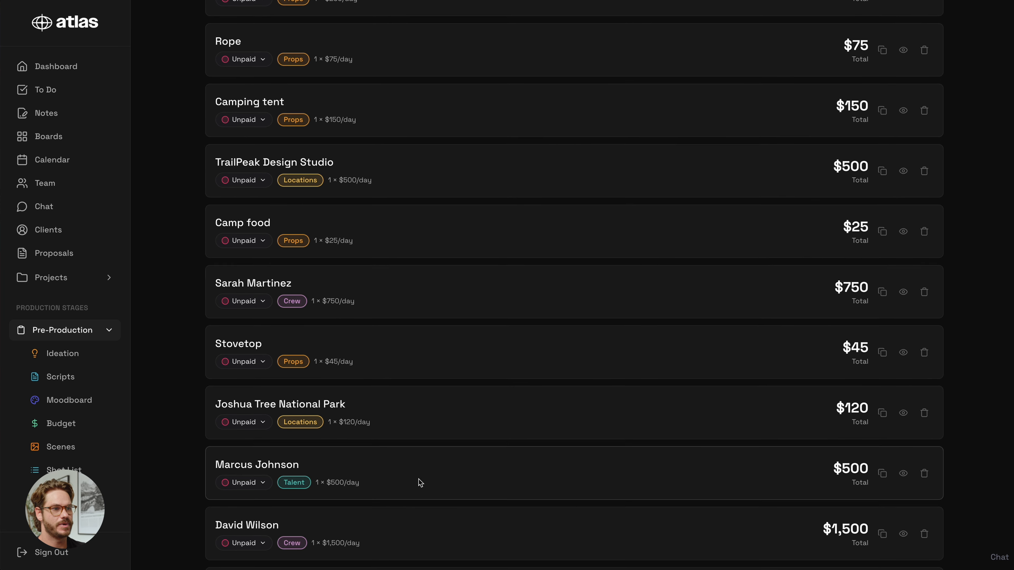
pyautogui.scroll(-9, 420, 483)
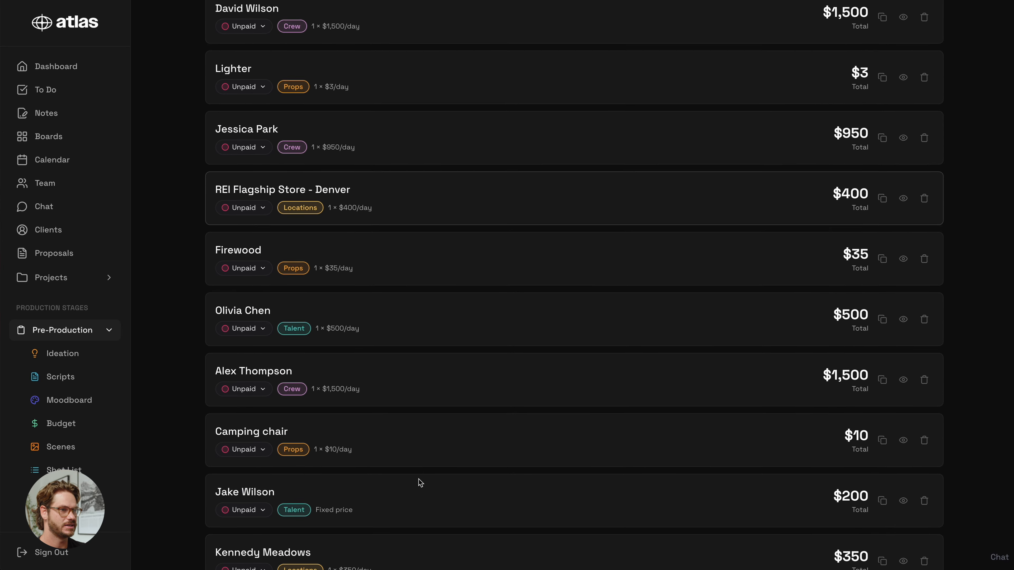
pyautogui.scroll(20, 420, 482)
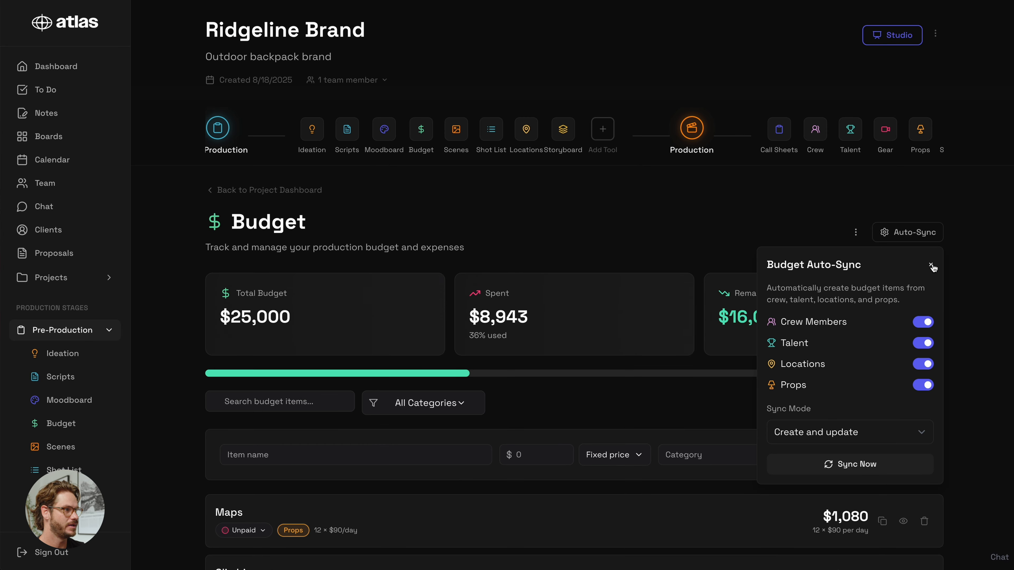
pyautogui.click(931, 266)
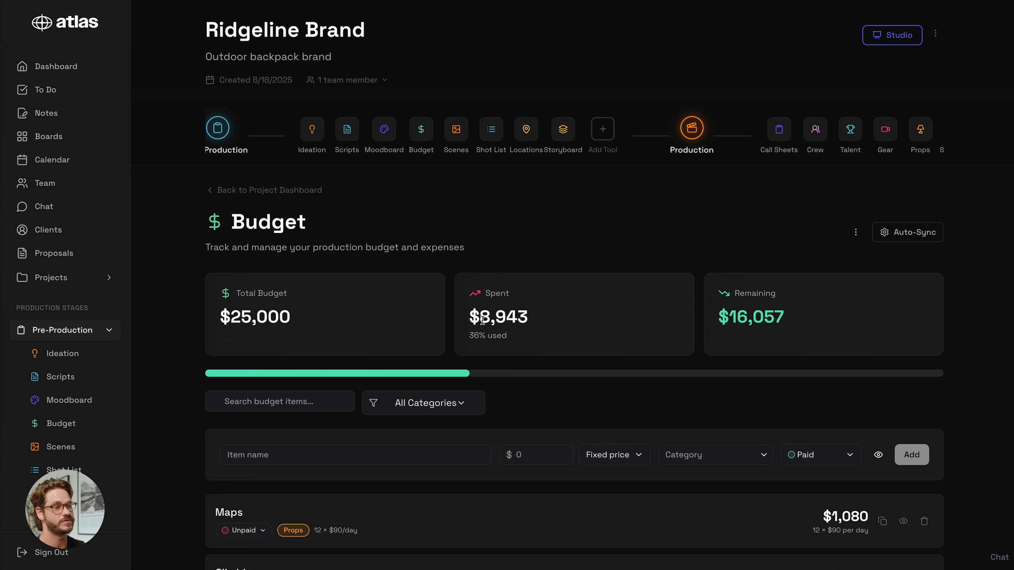
pyautogui.scroll(-5, 557, 406)
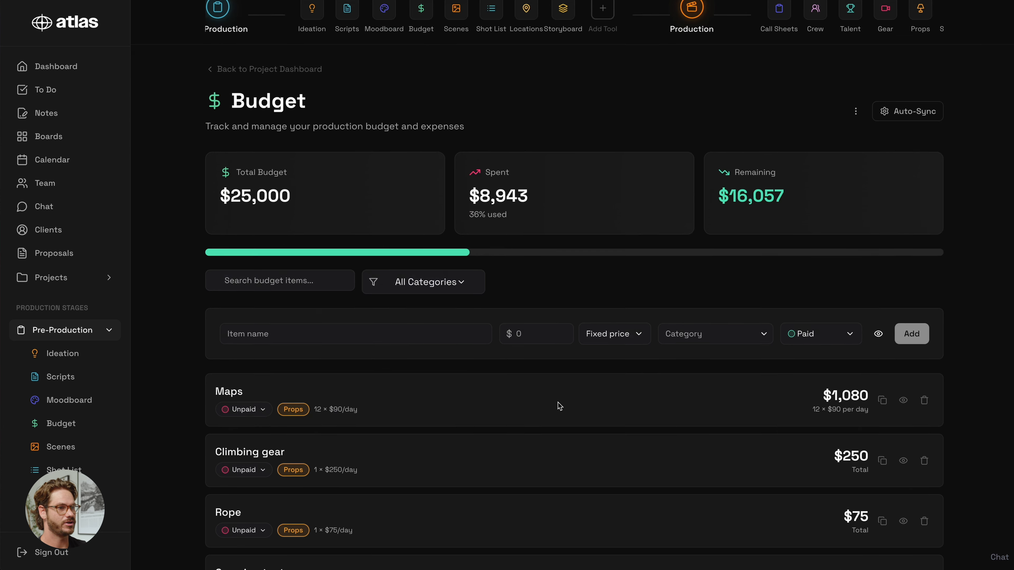
pyautogui.scroll(3, 498, 425)
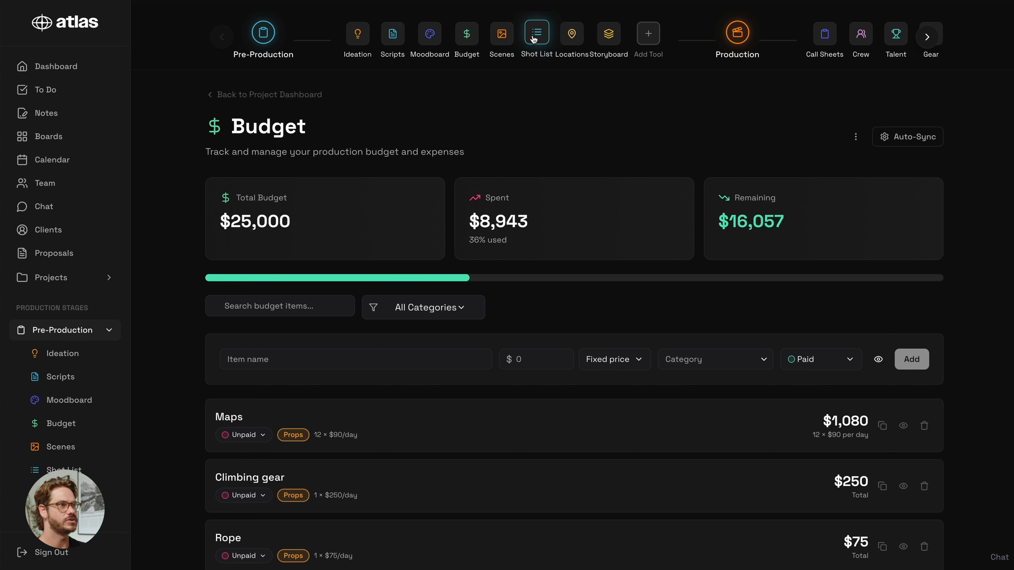
# Open the Dawn Ascent scene in the Shot List tool and view the new-shot form's fields, closing it without adding a shot.
pyautogui.click(534, 39)
pyautogui.scroll(-1, 305, 183)
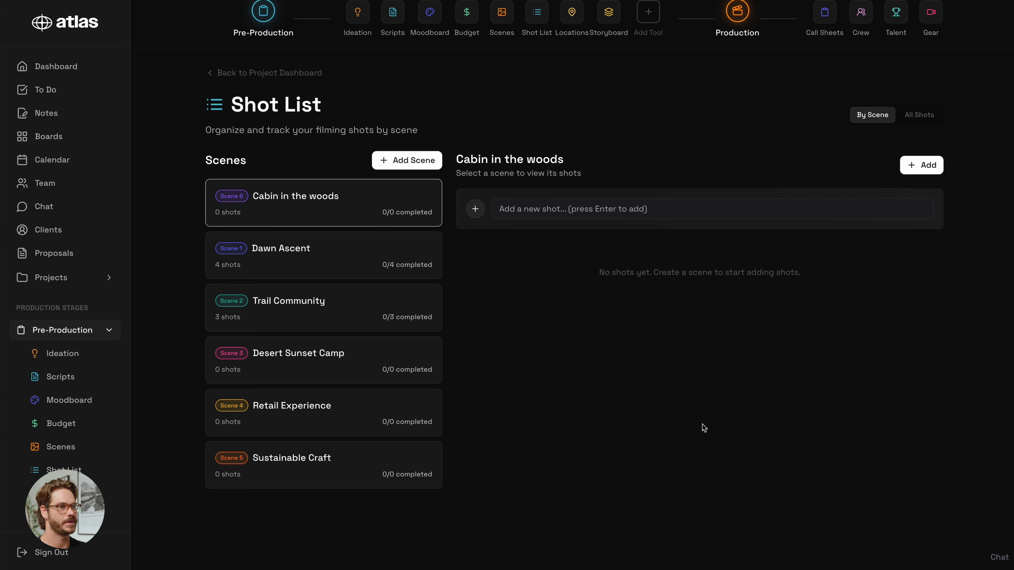
pyautogui.click(298, 259)
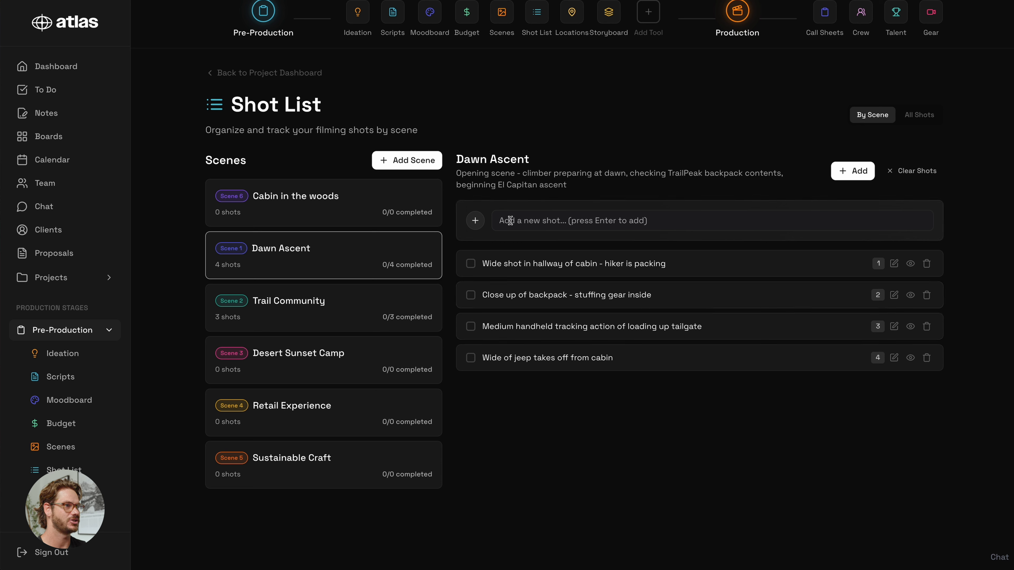
pyautogui.click(853, 171)
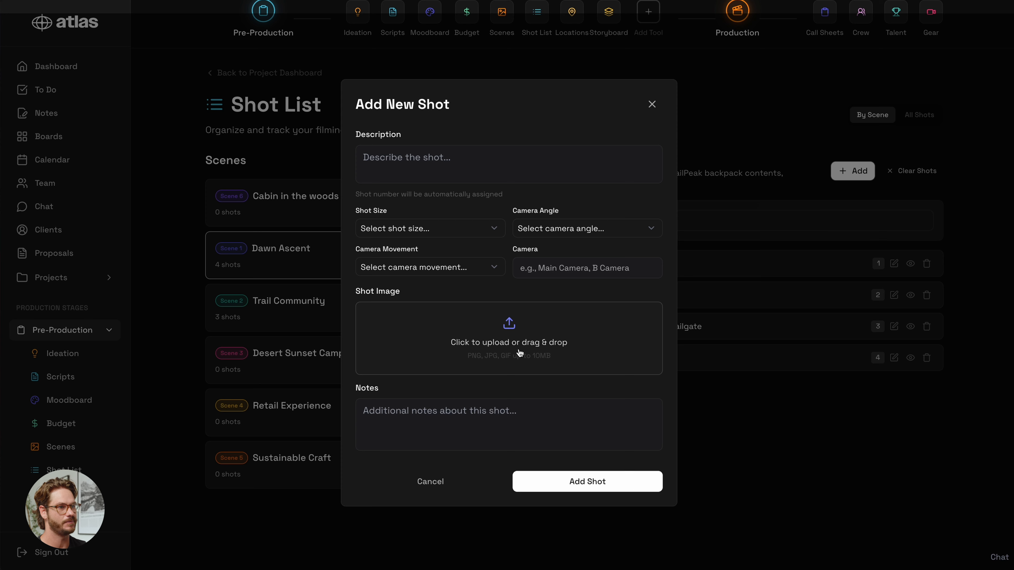
pyautogui.click(652, 105)
# Add the shot "tracking shot side profile wide" to Dawn Ascent, and mark it and "Wide of jeep takes off from cabin" as completed.
pyautogui.click(518, 226)
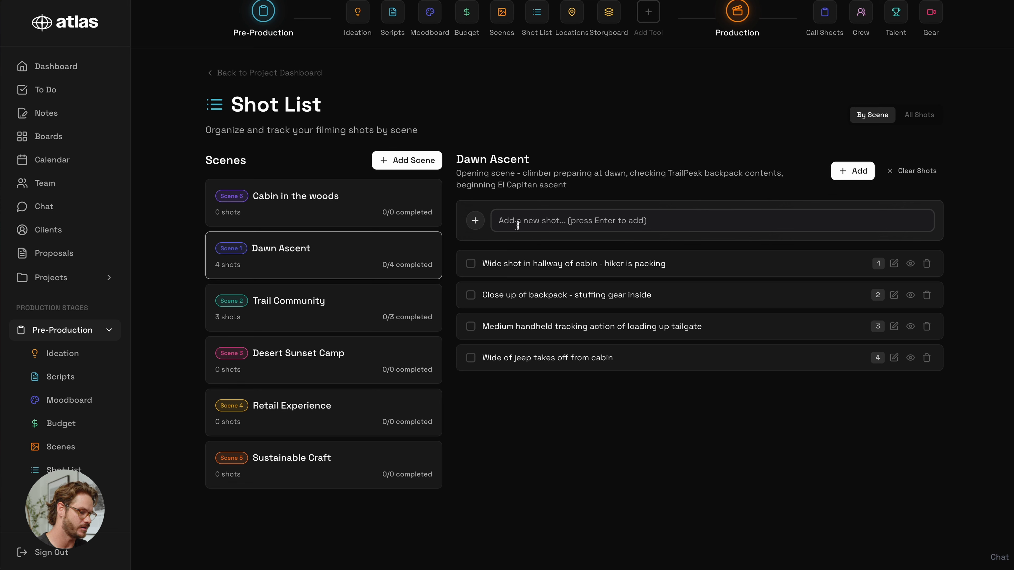
pyautogui.write('tracking shot side')
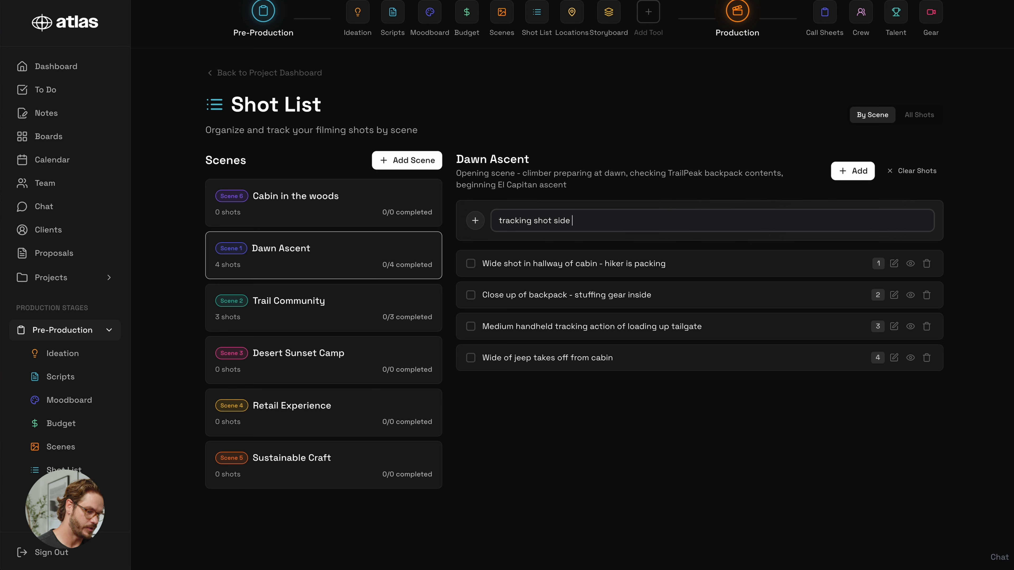
pyautogui.write(' profile wide')
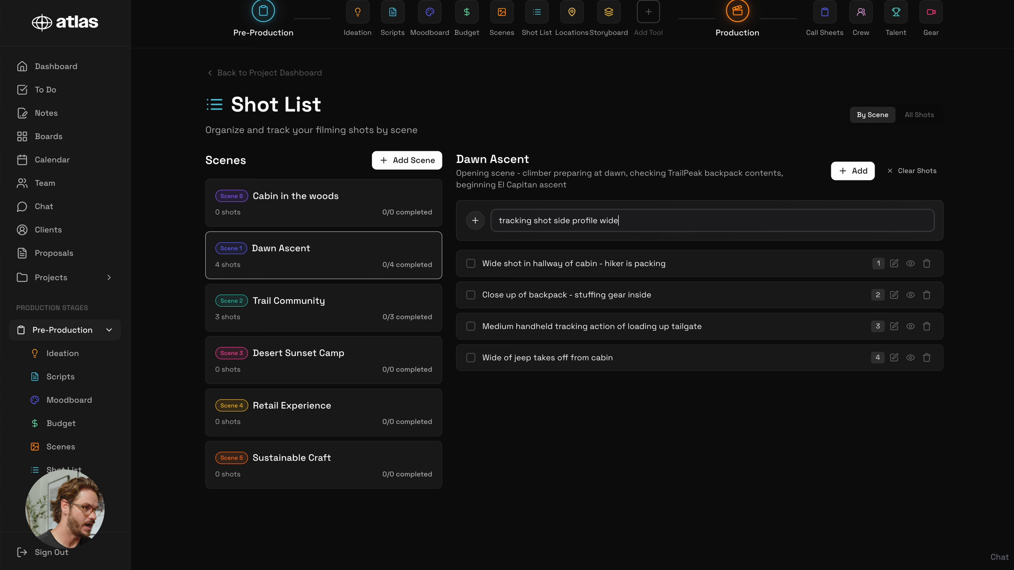
pyautogui.press('Return')
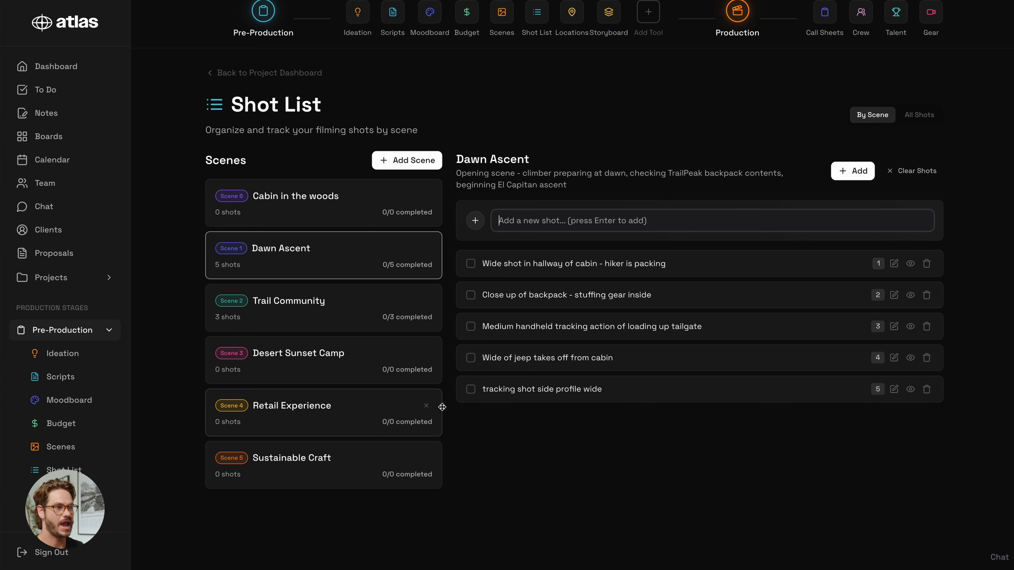
pyautogui.click(471, 389)
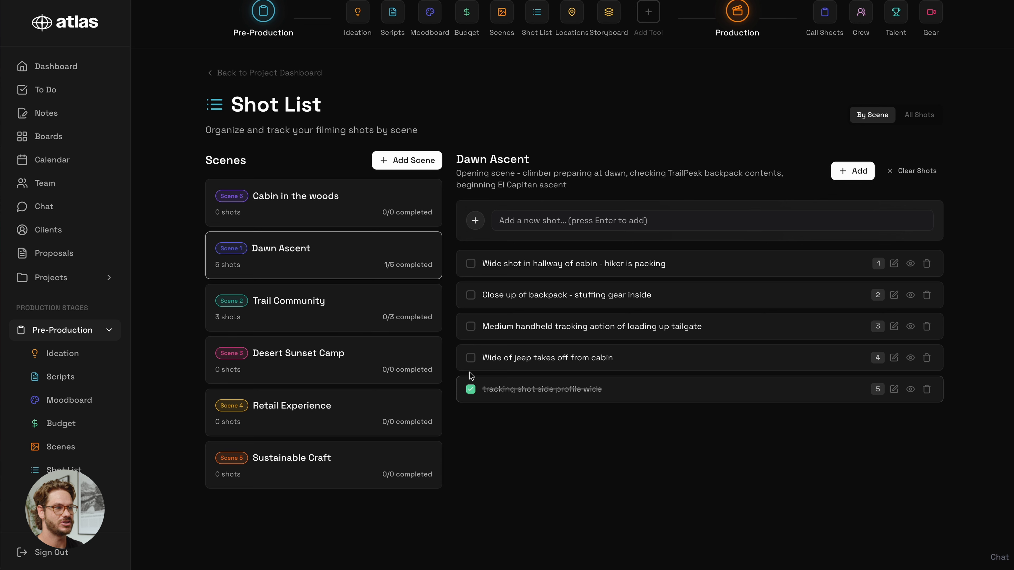
pyautogui.click(471, 358)
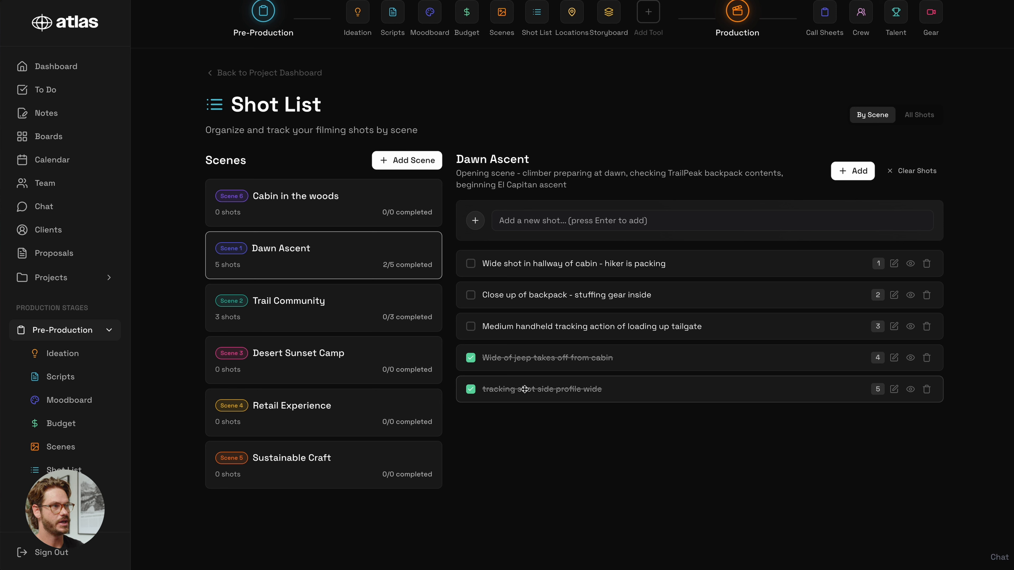
# Open the Storyboard tool and view the description and image of shot 1 in Scene 1 - Dawn Ascent.
pyautogui.scroll(3, 560, 315)
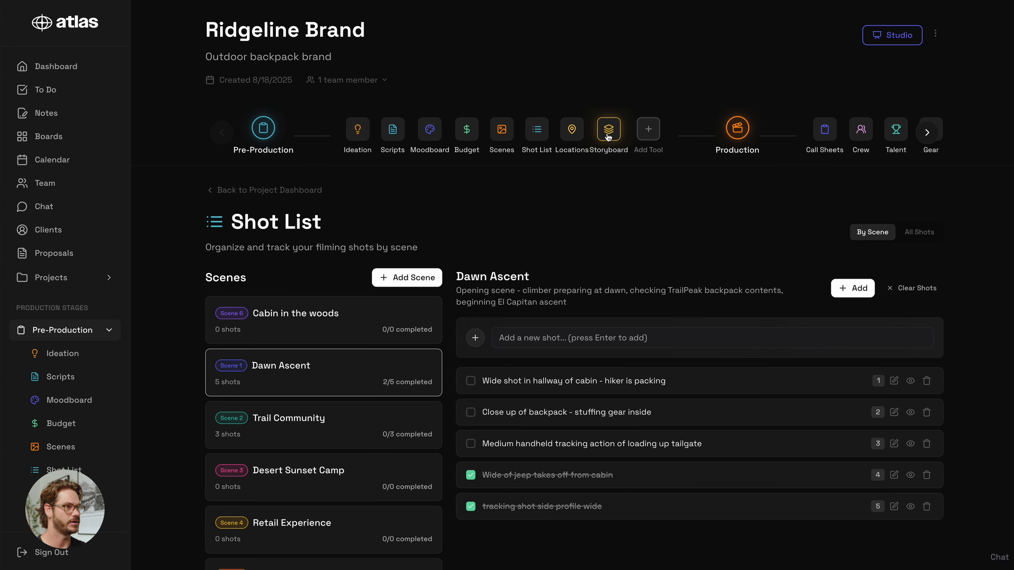
pyautogui.click(608, 128)
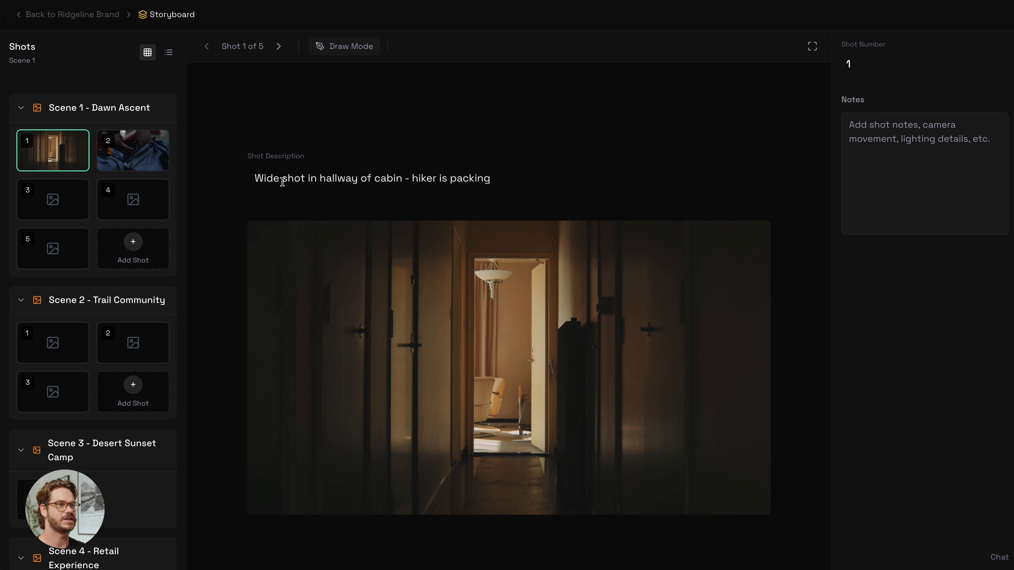
pyautogui.moveTo(265, 178); pyautogui.dragTo(507, 177)
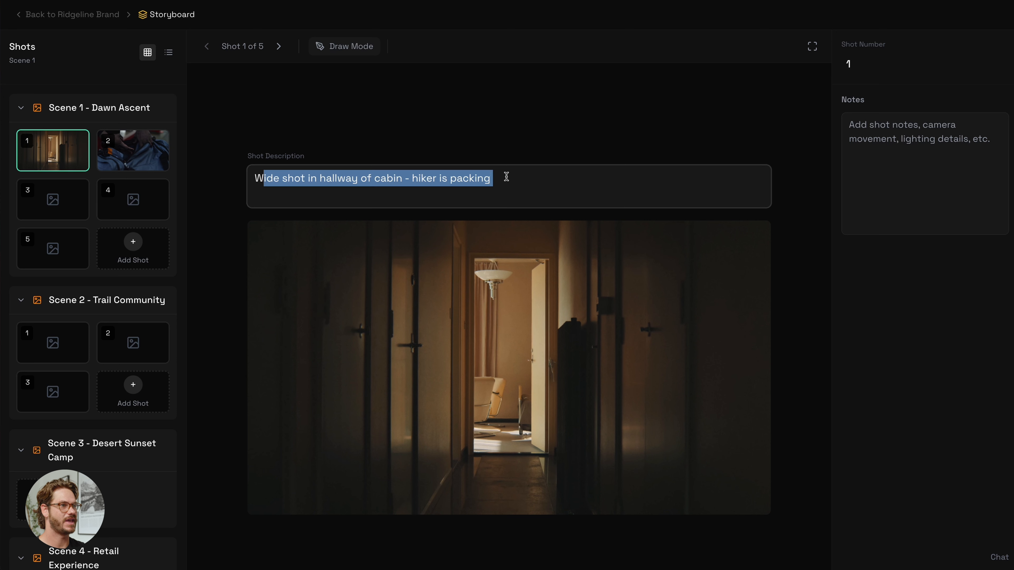
pyautogui.click(504, 176)
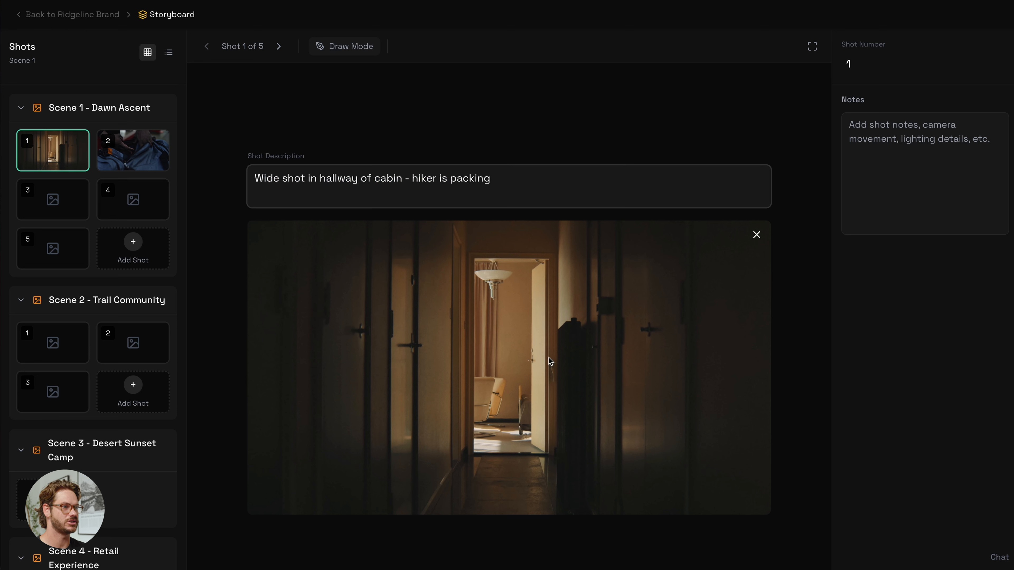
# In Draw Mode, sketch two orange lines along the hallway's sides and an arrow toward the doorway on shot 1's image.
pyautogui.click(346, 46)
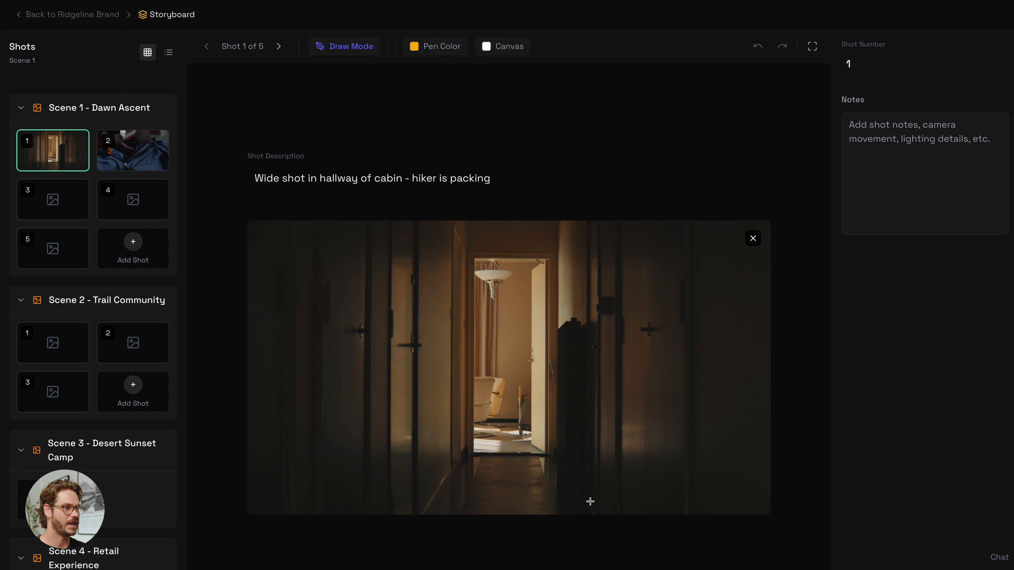
pyautogui.moveTo(608, 501); pyautogui.dragTo(573, 422)
pyautogui.moveTo(443, 506); pyautogui.dragTo(473, 415)
pyautogui.moveTo(512, 507)
pyautogui.mouseDown()
pyautogui.moveTo(512, 434)
pyautogui.moveTo(525, 444)
pyautogui.mouseUp()
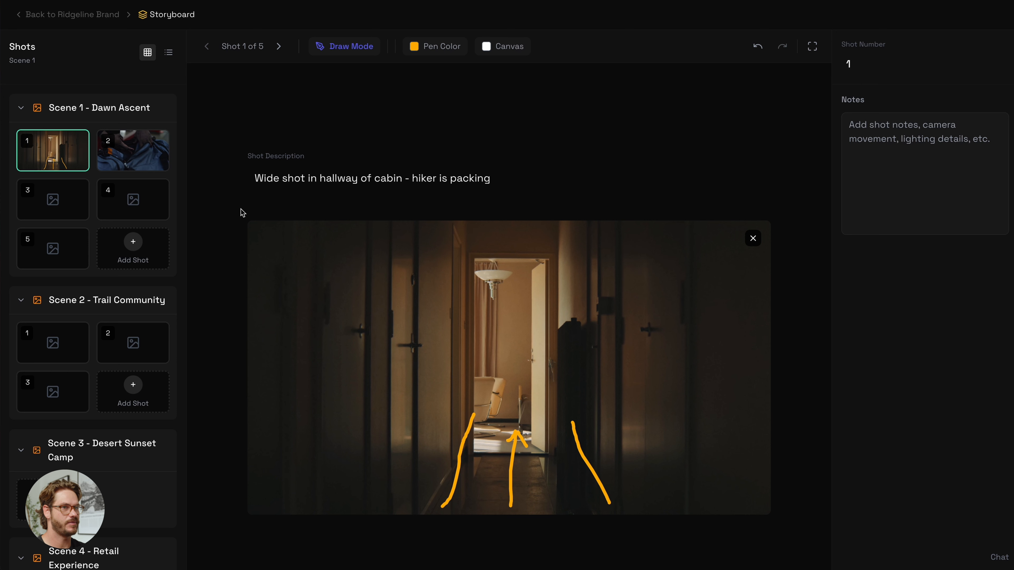
# View shot 2 of Scene 1 - Dawn Ascent, and upload the still of a man loading a vehicle as shot 3's image.
pyautogui.click(122, 164)
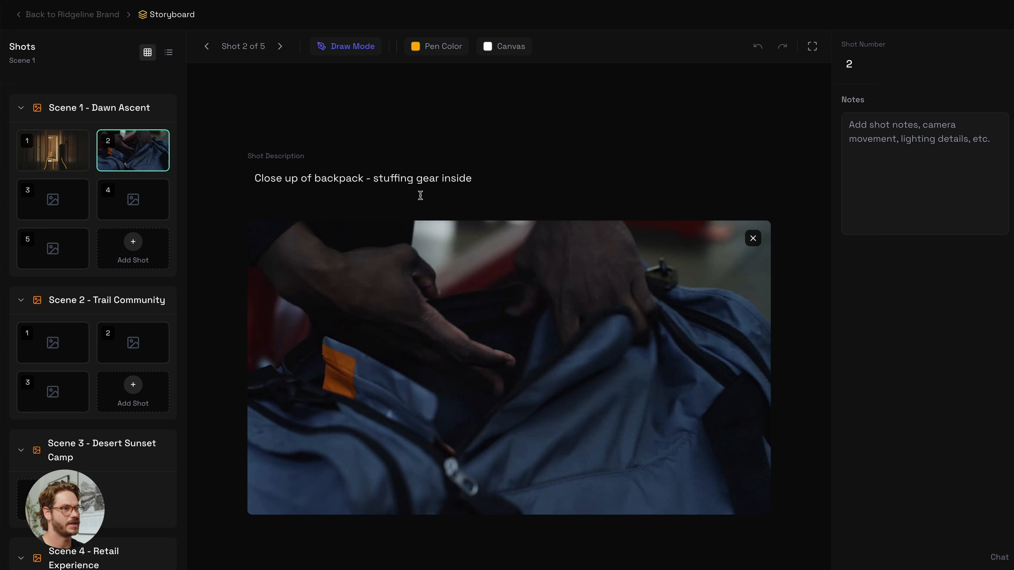
pyautogui.click(40, 210)
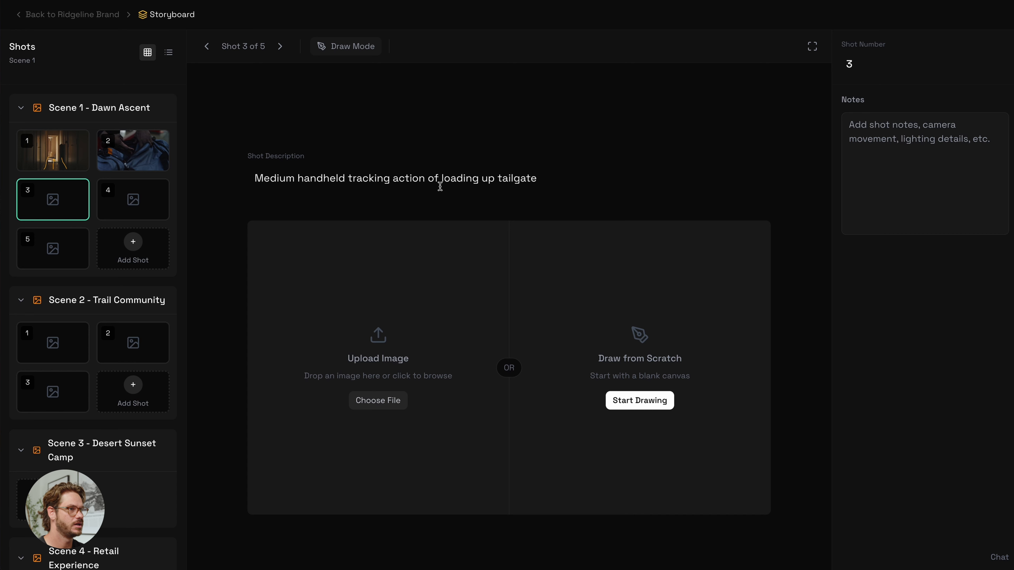
pyautogui.click(379, 407)
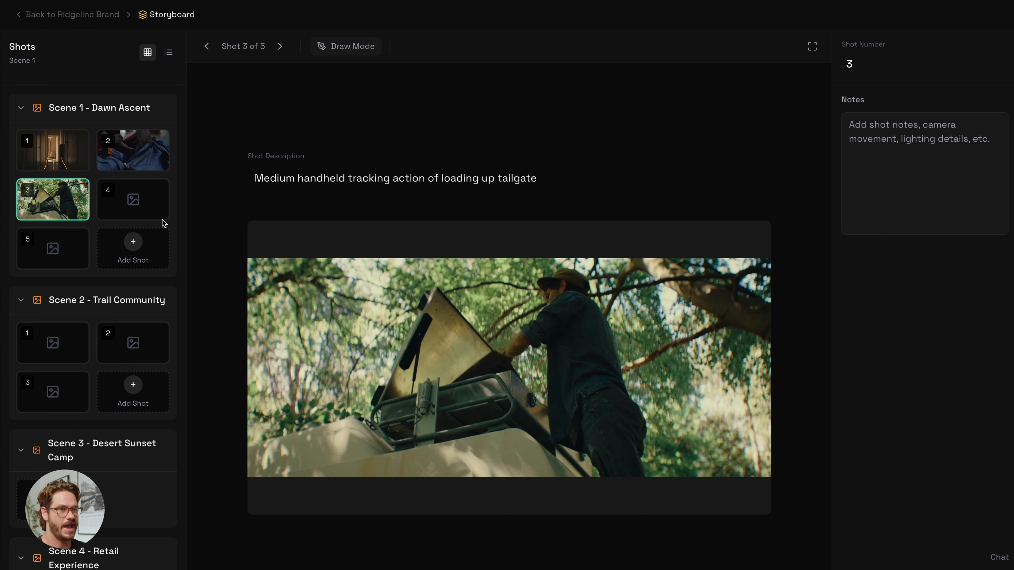
# Upload podz_find-your-time_3.png as the image of shot 4, "Wide of jeep takes off from cabin".
pyautogui.click(130, 212)
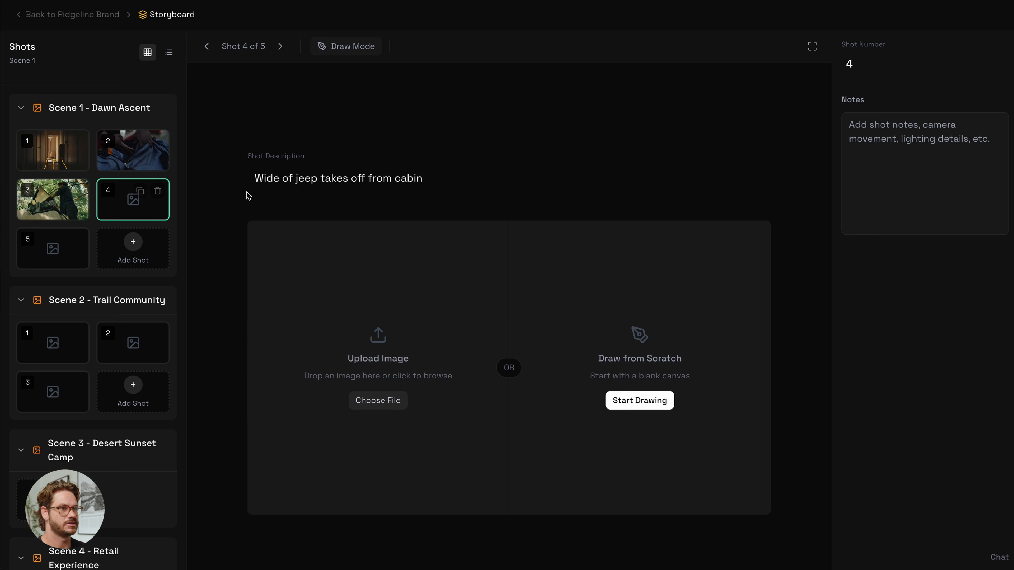
pyautogui.click(379, 402)
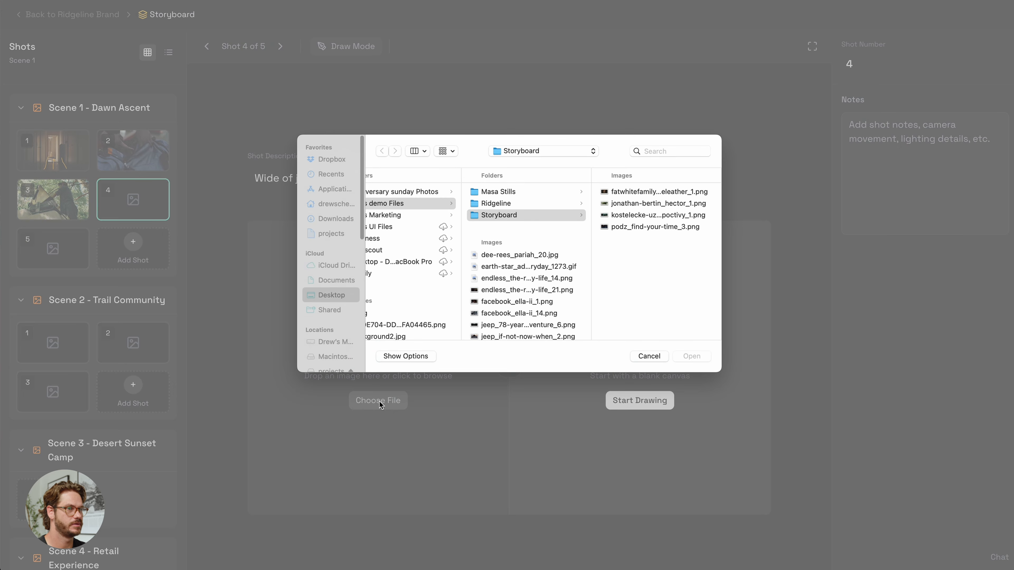
pyautogui.click(640, 228)
pyautogui.click(692, 356)
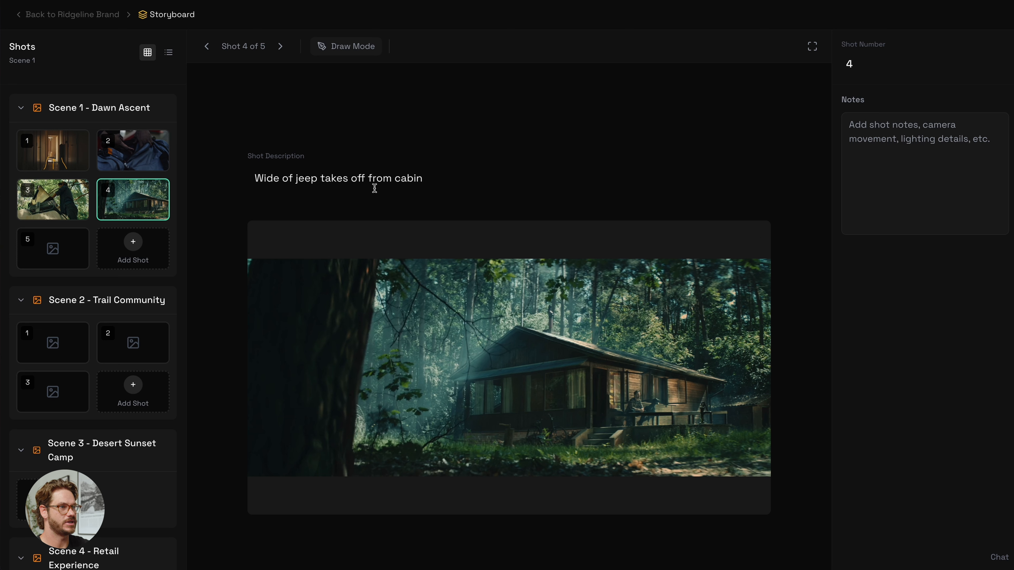
# In Draw Mode, sketch an orange box in front of the cabin on shot 4 and an arrow toward the raised lid on shot 3.
pyautogui.click(335, 48)
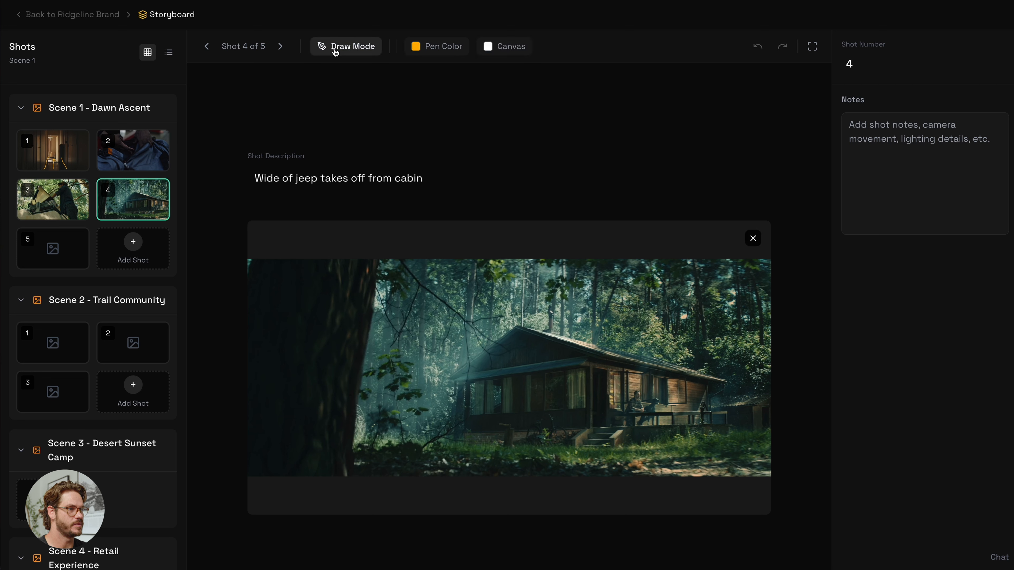
pyautogui.moveTo(482, 443)
pyautogui.mouseDown()
pyautogui.moveTo(546, 452)
pyautogui.moveTo(535, 465)
pyautogui.moveTo(483, 470)
pyautogui.moveTo(475, 447)
pyautogui.mouseUp()
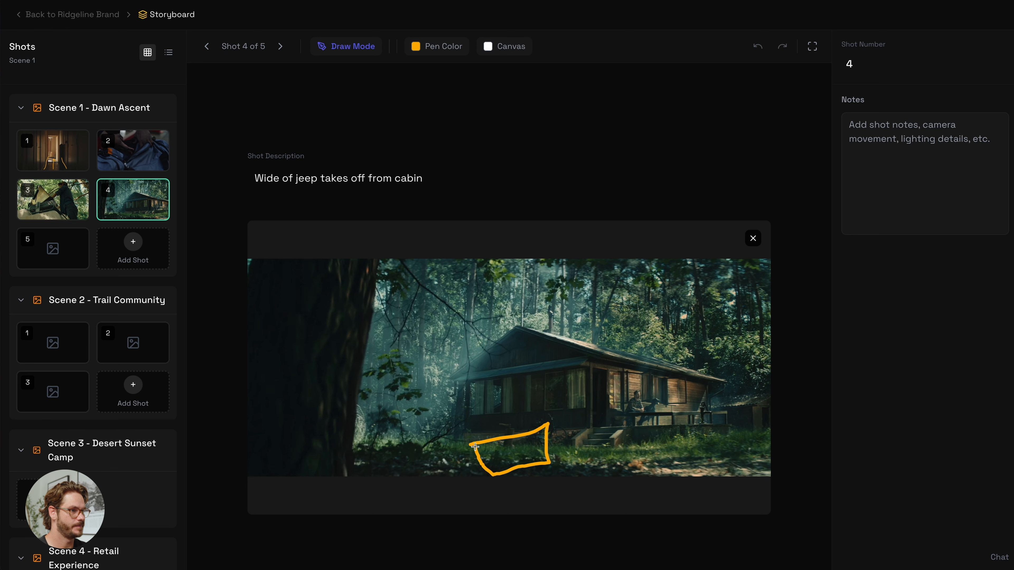
pyautogui.click(39, 207)
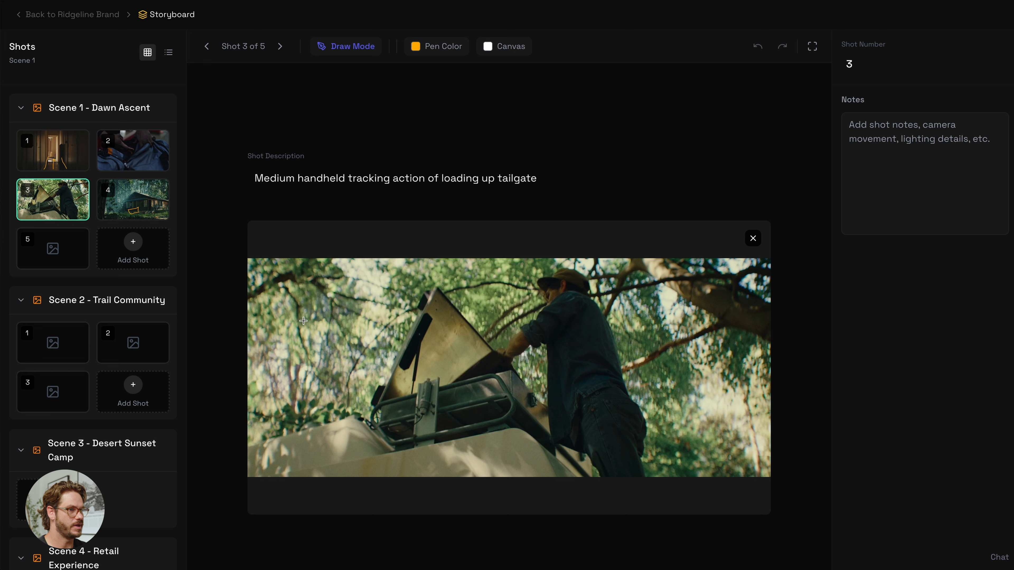
pyautogui.moveTo(292, 286); pyautogui.dragTo(404, 314)
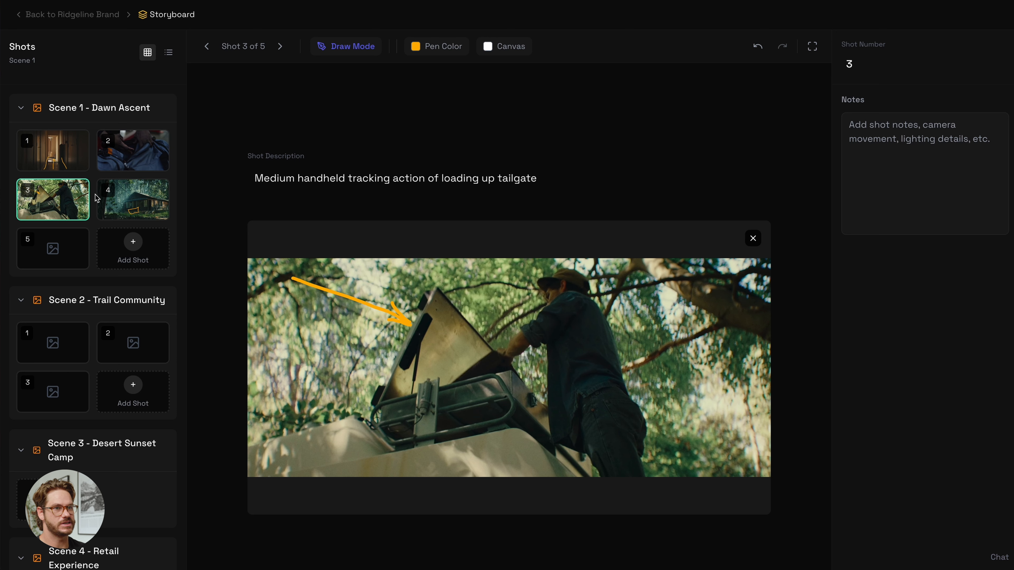
# Return to shot 1, look through the storyboard's scenes, and show the shots as a list instead of thumbnails.
pyautogui.click(53, 156)
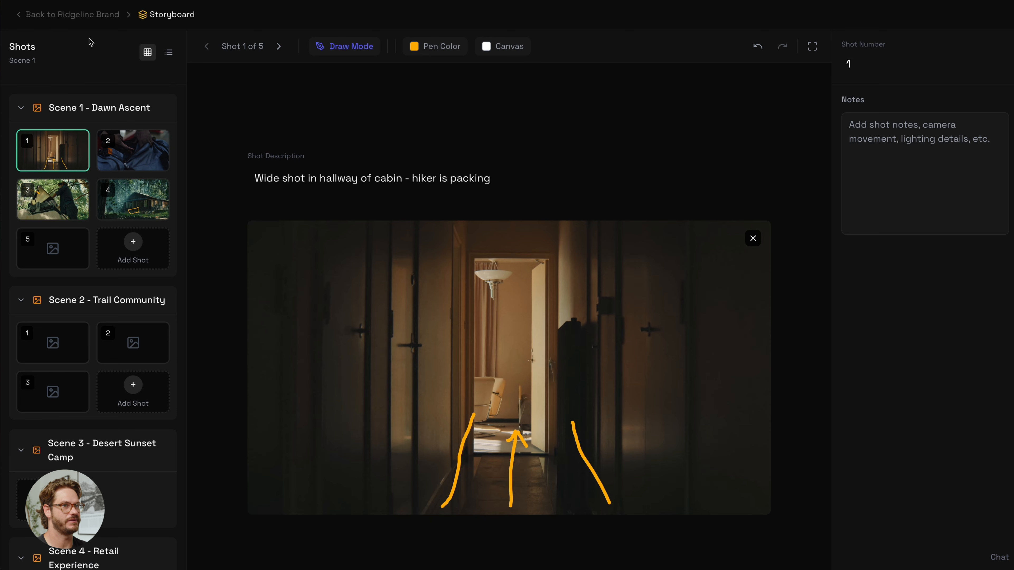
pyautogui.moveTo(54, 144)
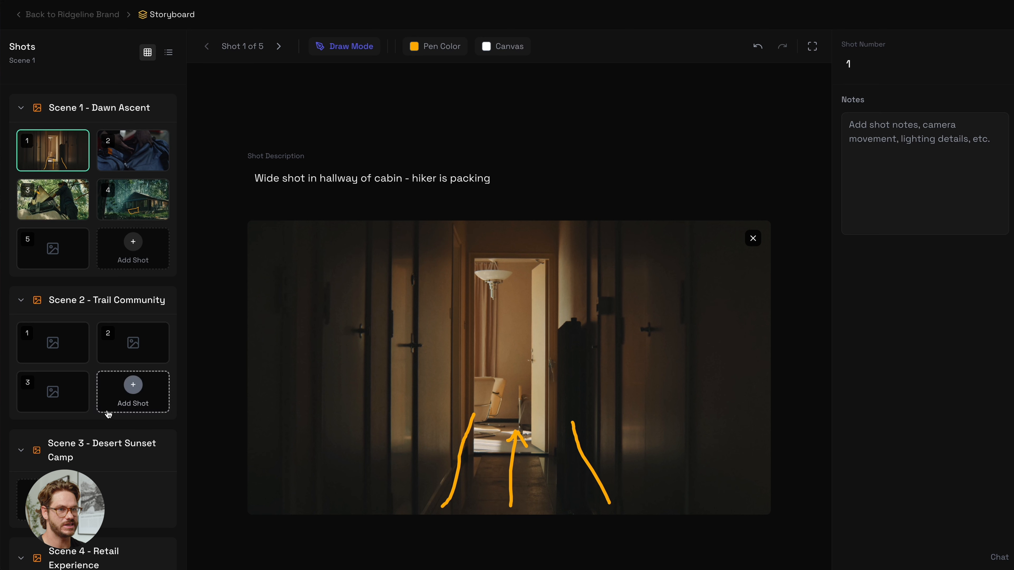
pyautogui.scroll(-5, 108, 411)
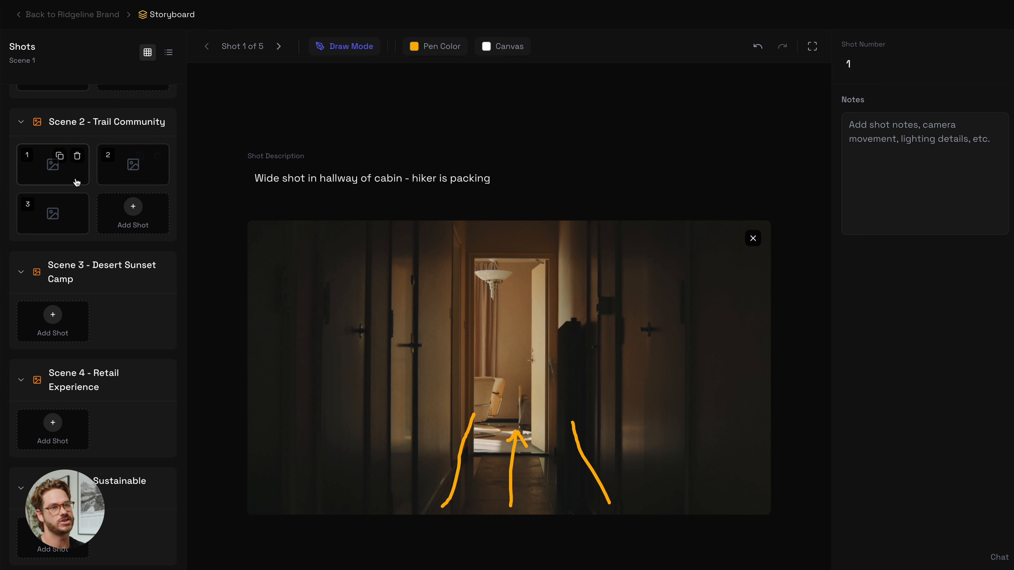
pyautogui.scroll(1, 88, 181)
pyautogui.scroll(5, 88, 182)
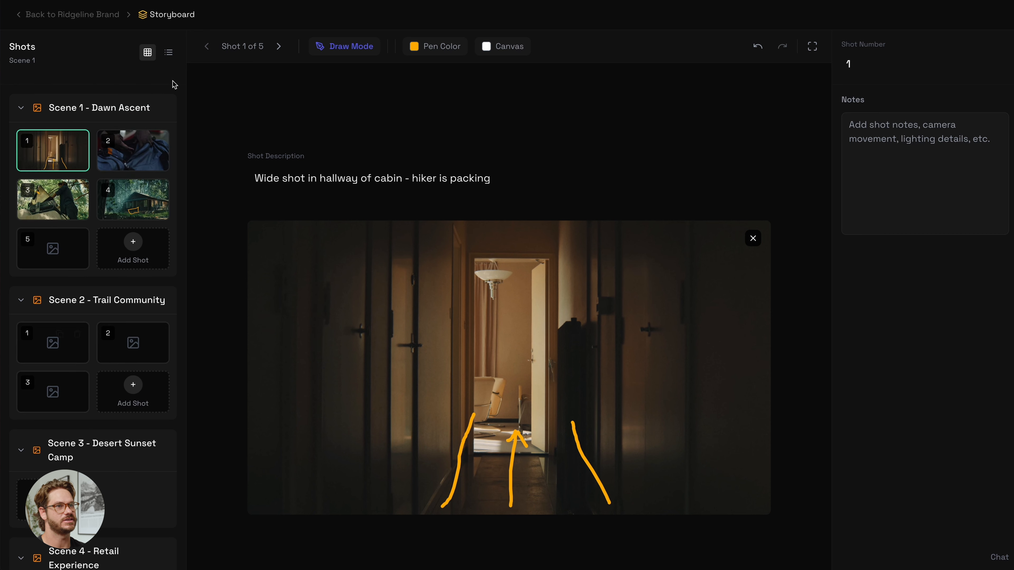
pyautogui.click(170, 53)
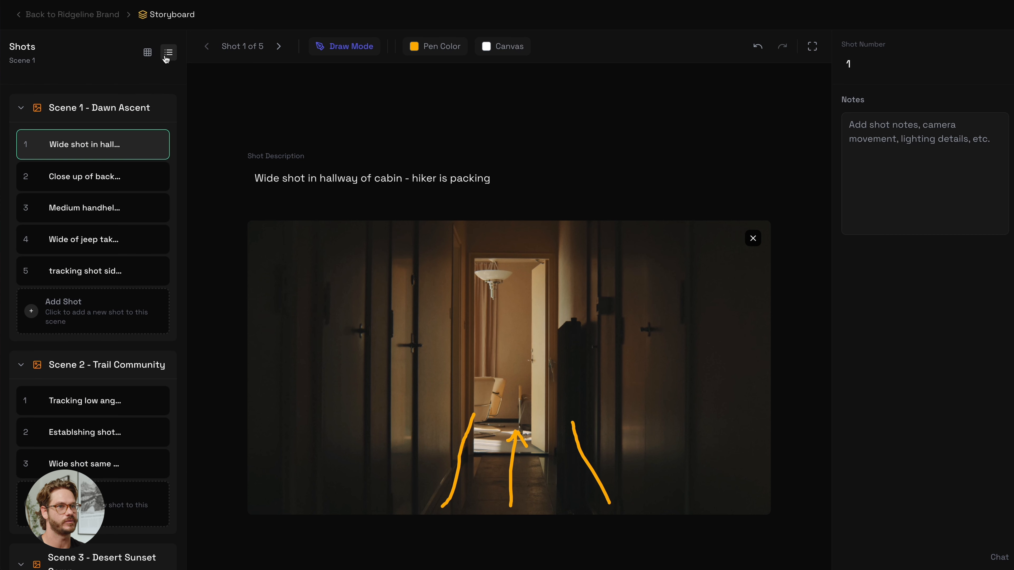
# Open the project's Shot List tool and examine the details and image reference of shot 1 in Dawn Ascent.
pyautogui.click(104, 17)
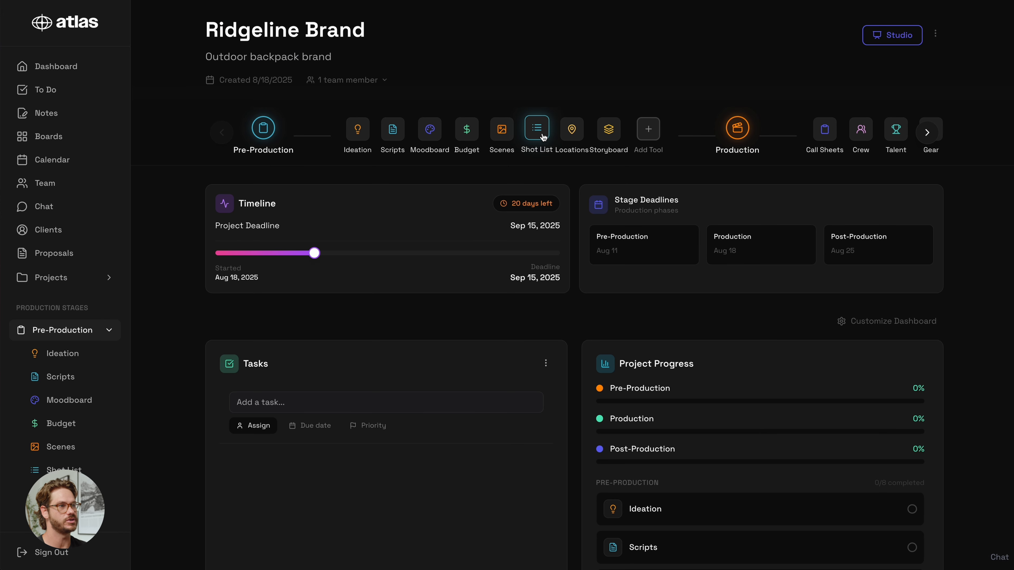
pyautogui.click(543, 138)
pyautogui.scroll(-5, 332, 290)
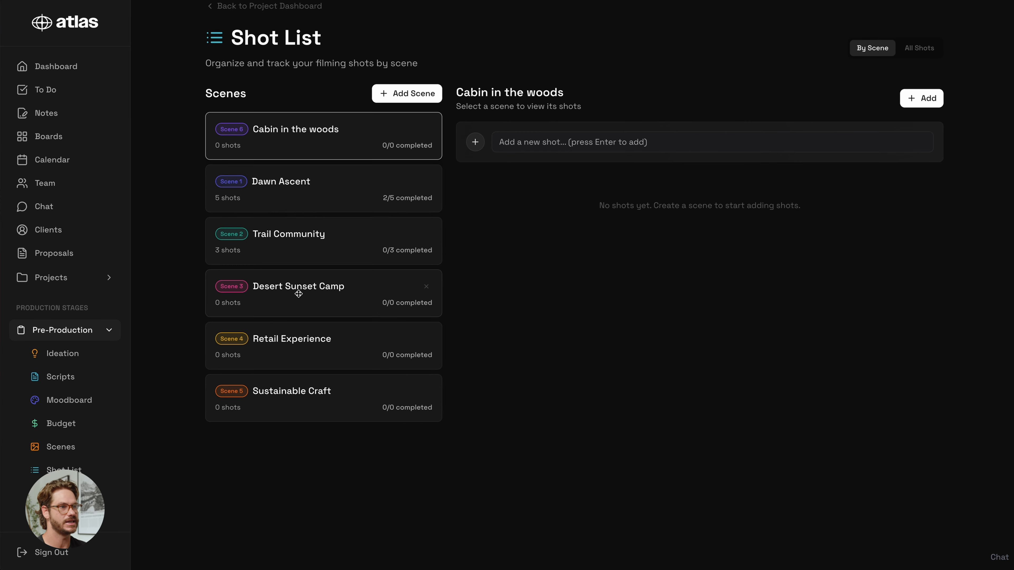
pyautogui.click(342, 211)
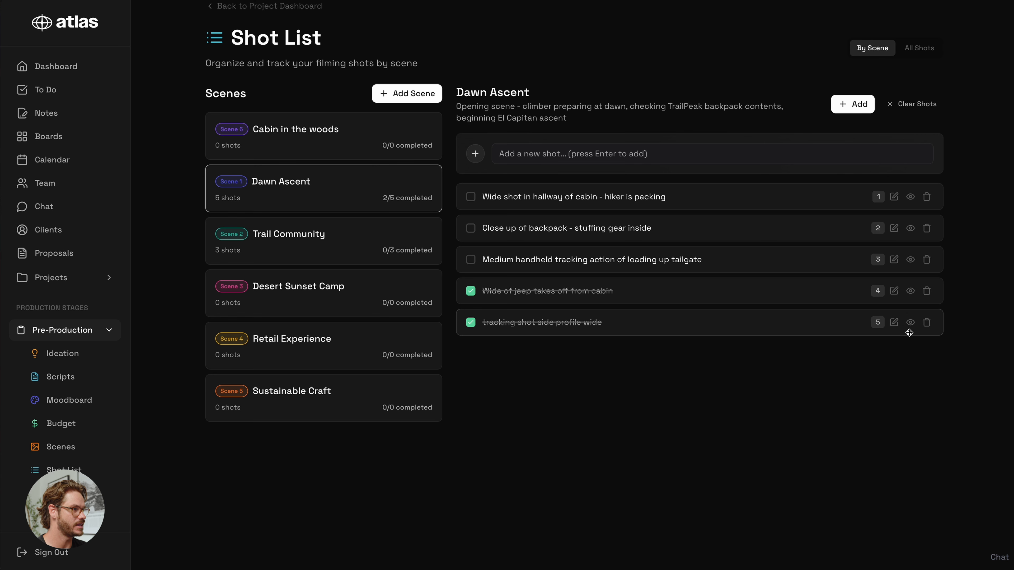
pyautogui.scroll(-5, 765, 358)
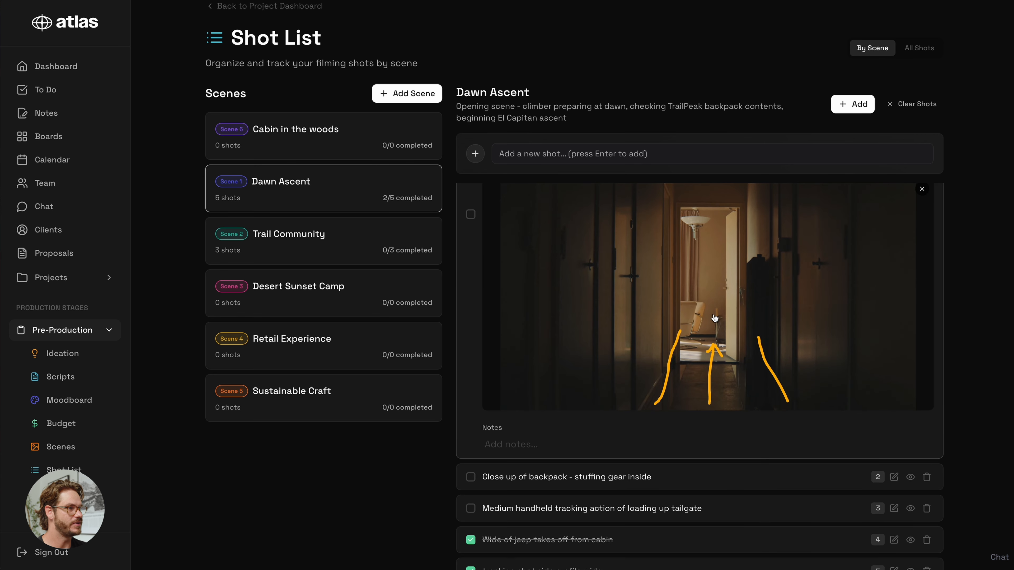
pyautogui.scroll(5, 715, 319)
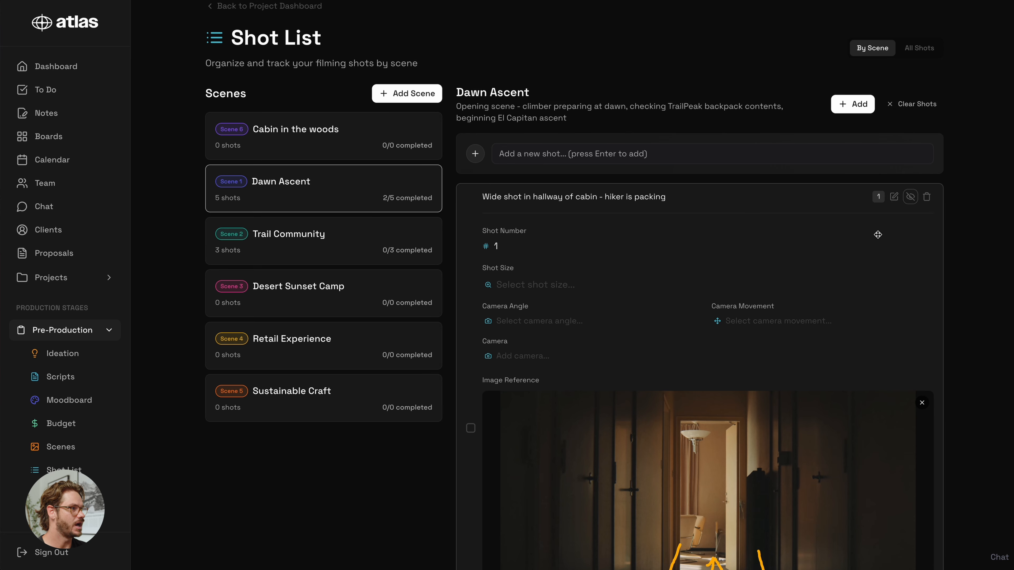
pyautogui.click(910, 197)
# View the details and image reference of "Close up of backpack - stuffing gear inside", and mark that shot as completed.
pyautogui.click(911, 229)
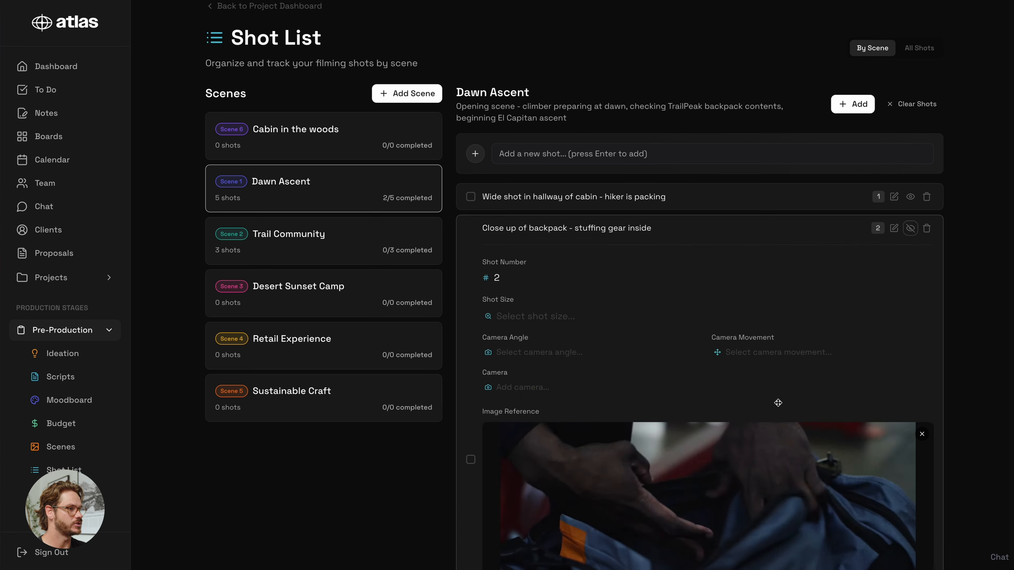
pyautogui.click(910, 230)
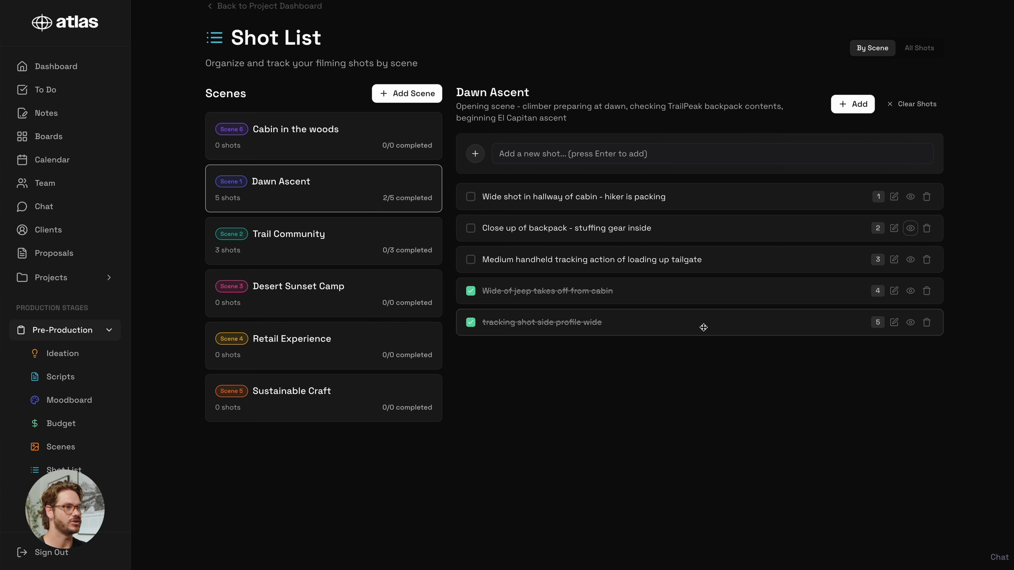
pyautogui.click(471, 229)
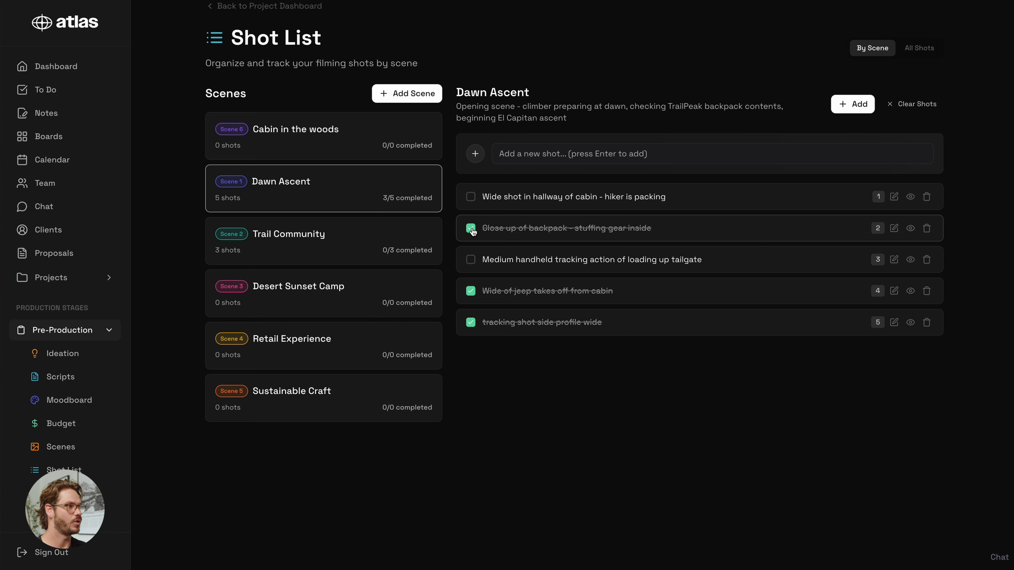
# Review the details and image reference of the backpack close-up shot in the Dawn Ascent scene, and collapse it again.
pyautogui.moveTo(693, 231)
pyautogui.mouseDown()
pyautogui.moveTo(692, 207)
pyautogui.moveTo(695, 235)
pyautogui.mouseUp()
pyautogui.click(910, 230)
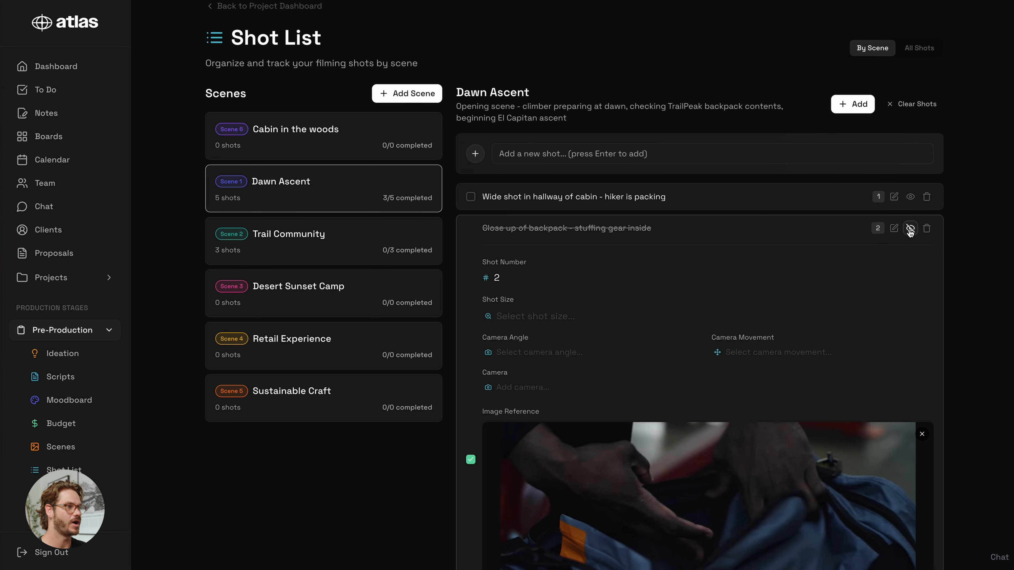
pyautogui.scroll(-5, 789, 362)
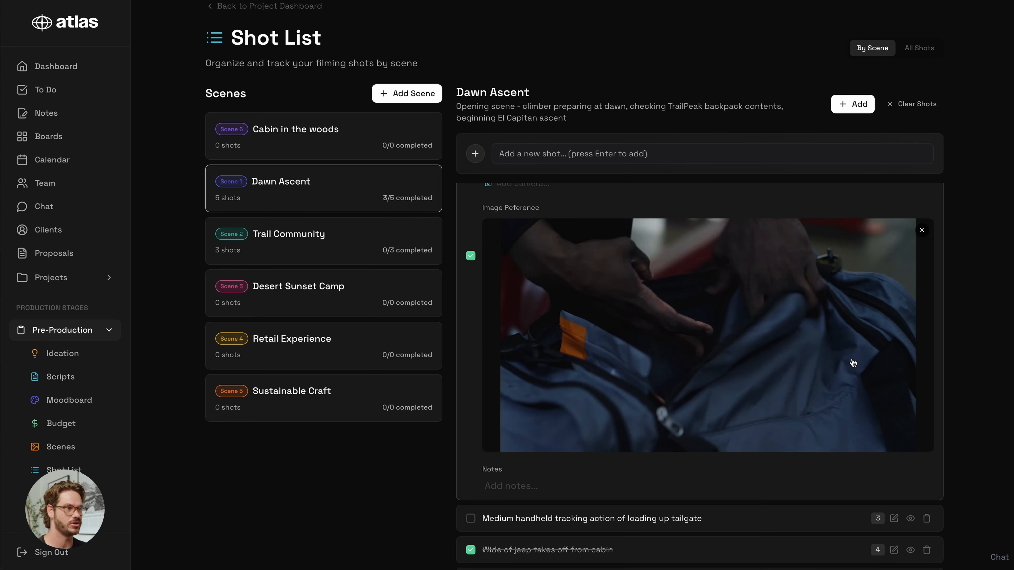
pyautogui.scroll(5, 853, 363)
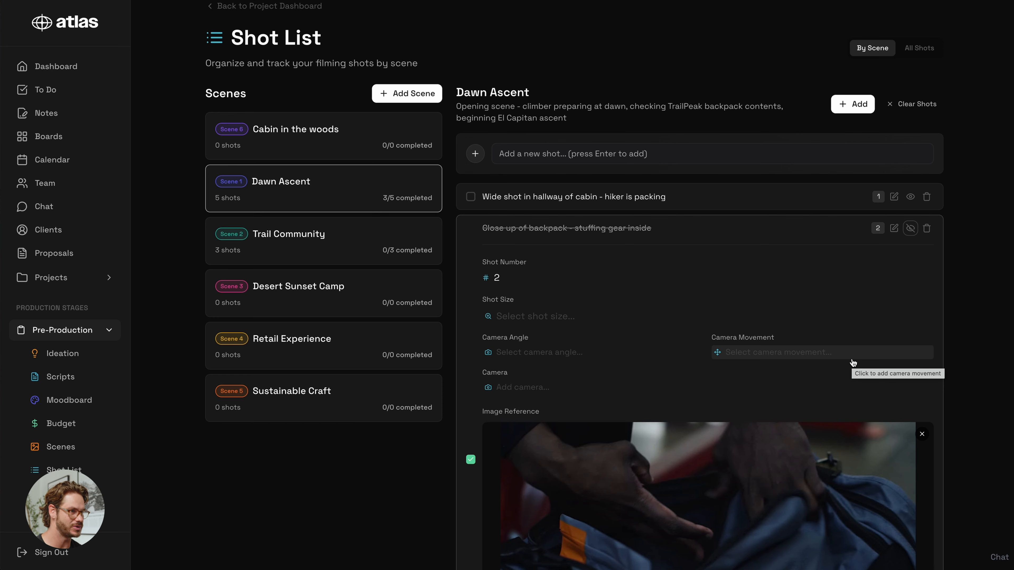
pyautogui.scroll(5, 853, 363)
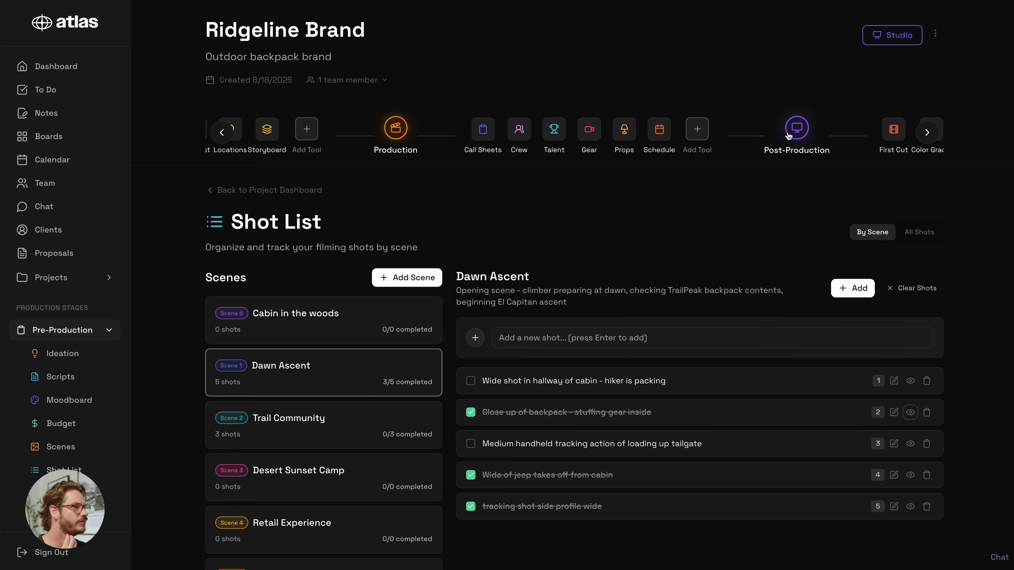
# Open the project's props management and view the props for the Desert Sunset Camp and Dawn Ascent scenes.
pyautogui.click(627, 134)
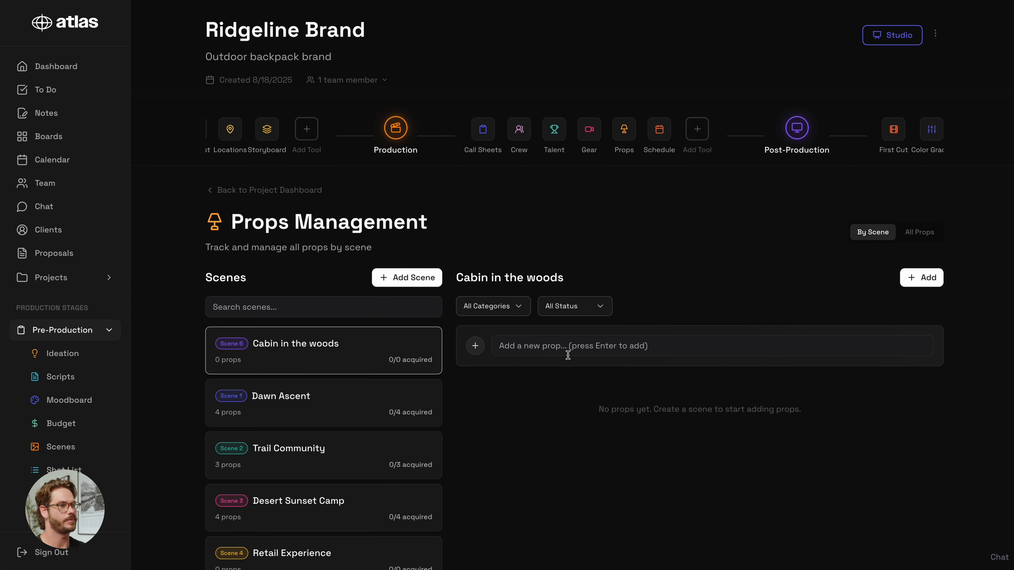
pyautogui.scroll(-2, 567, 355)
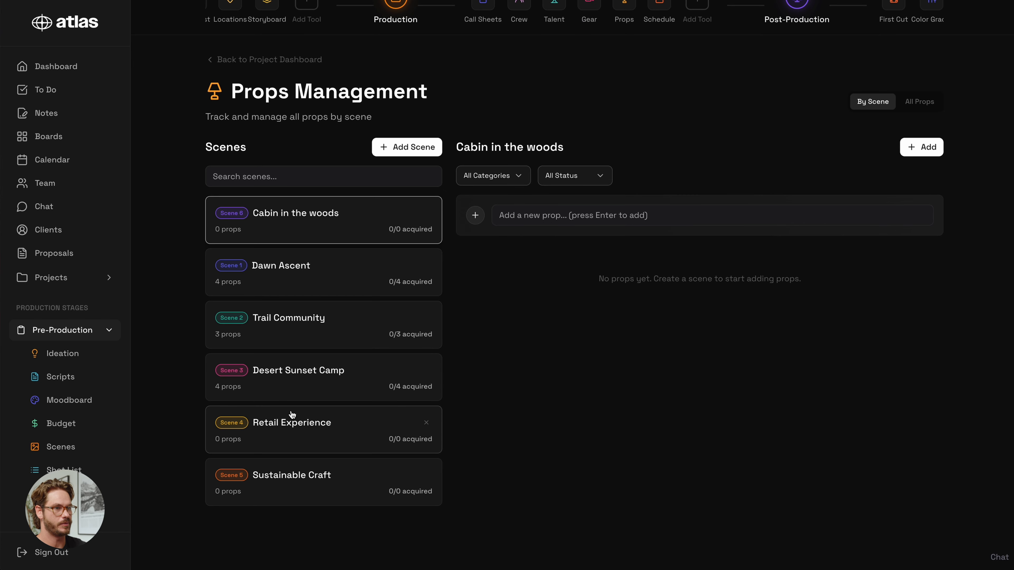
pyautogui.click(328, 386)
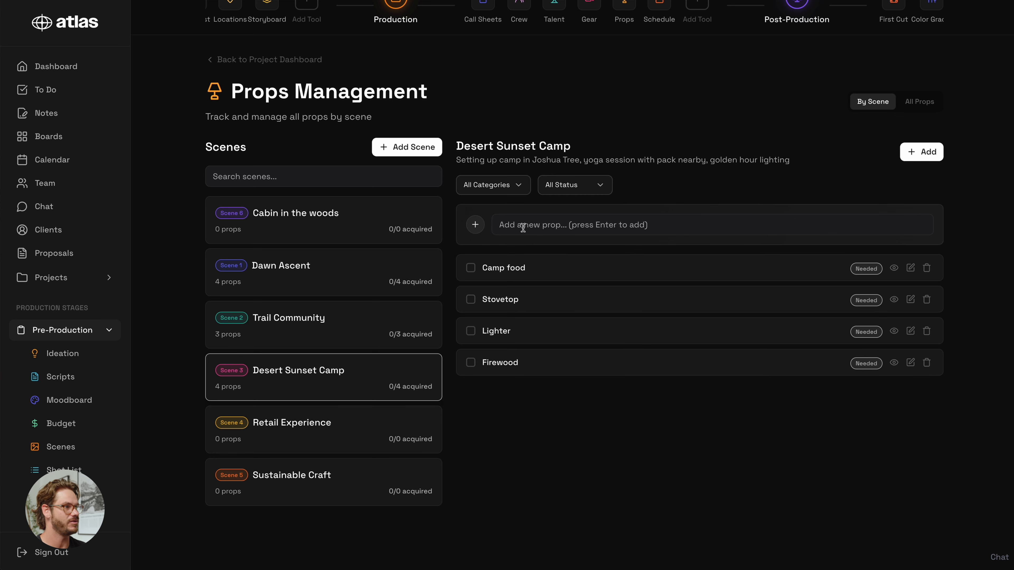
pyautogui.click(303, 276)
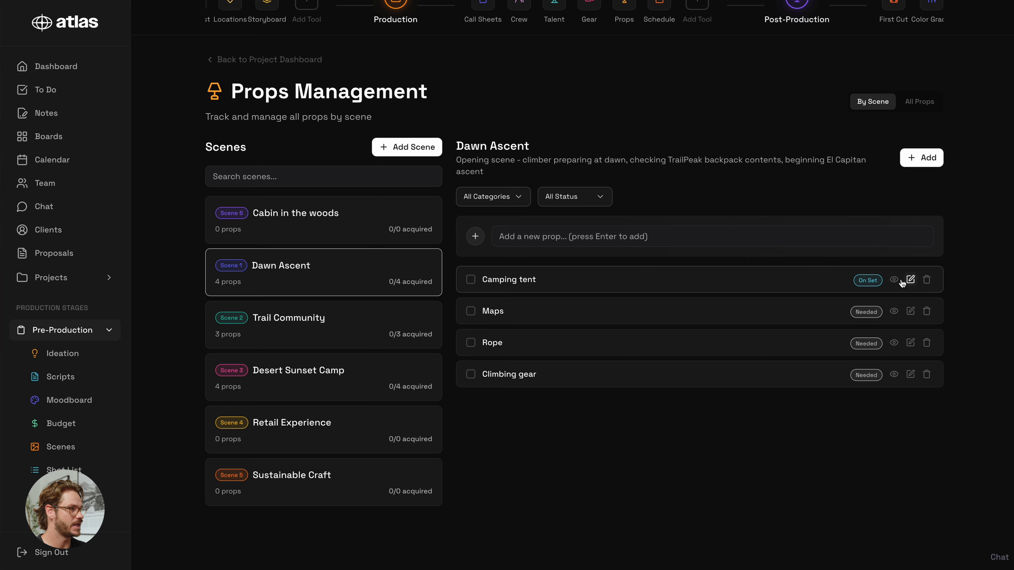
# Examine the Camping tent prop's status, price, supplier, image and reference link, and close it without changes.
pyautogui.click(911, 280)
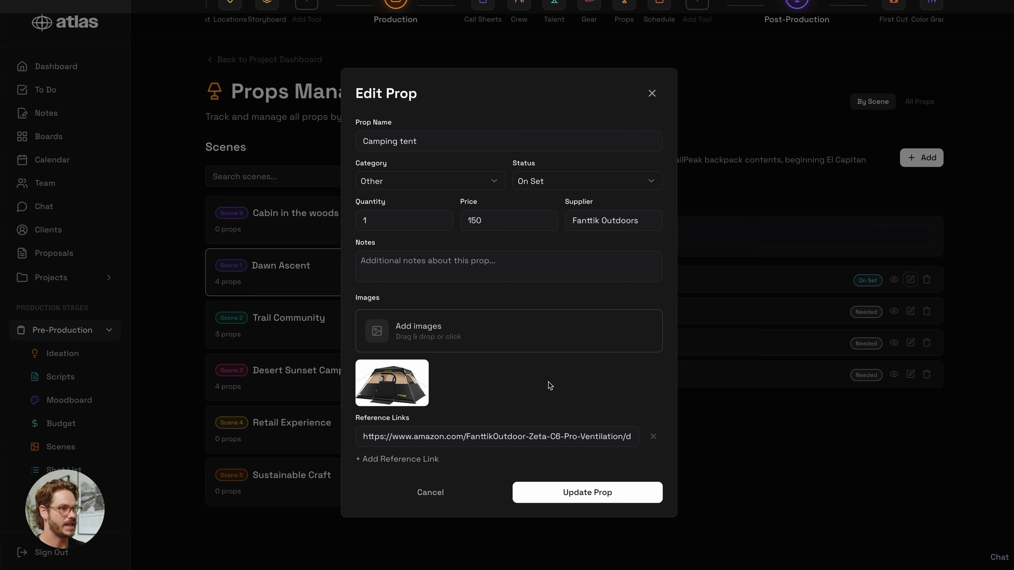
pyautogui.moveTo(378, 374)
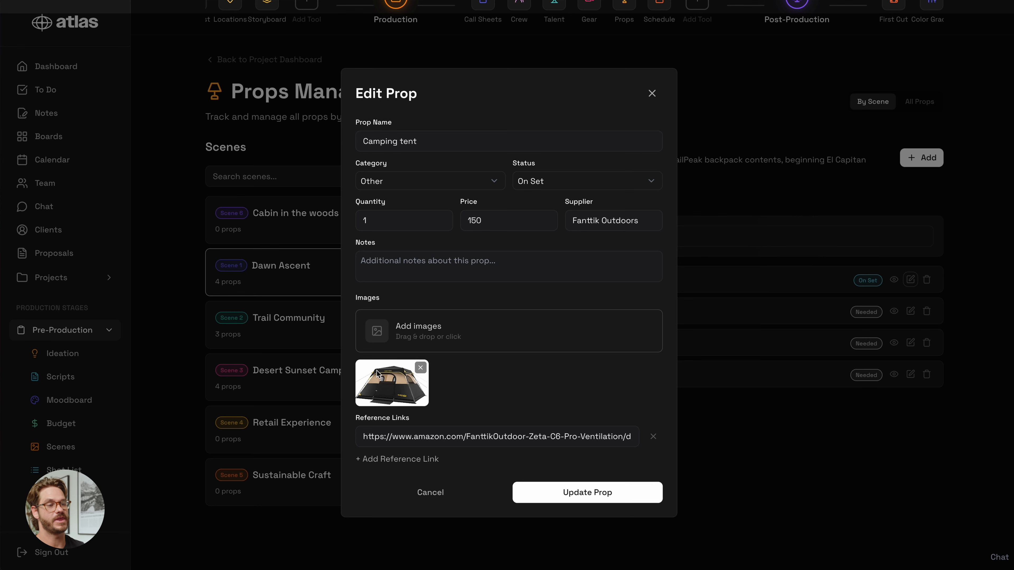
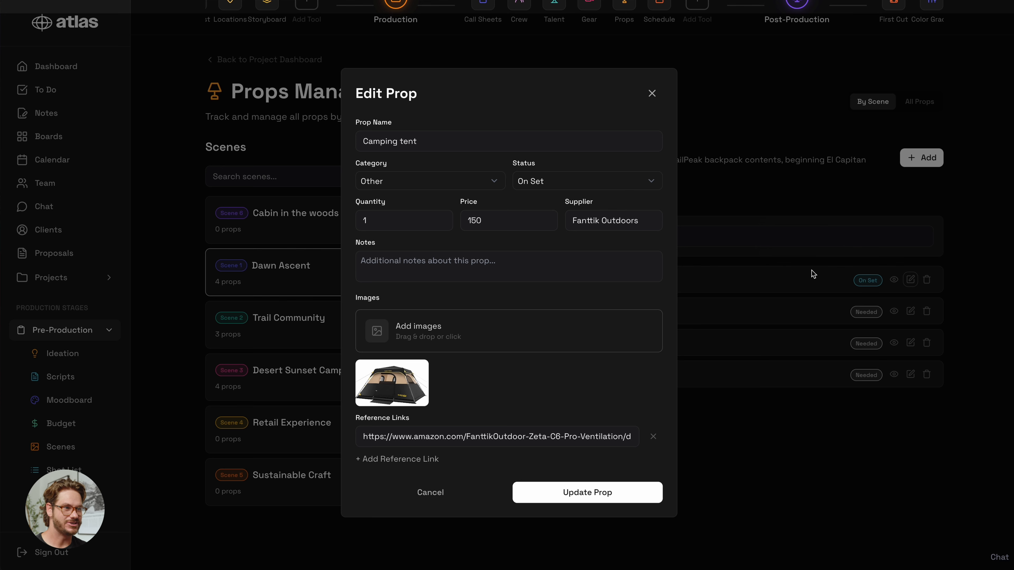
pyautogui.click(653, 93)
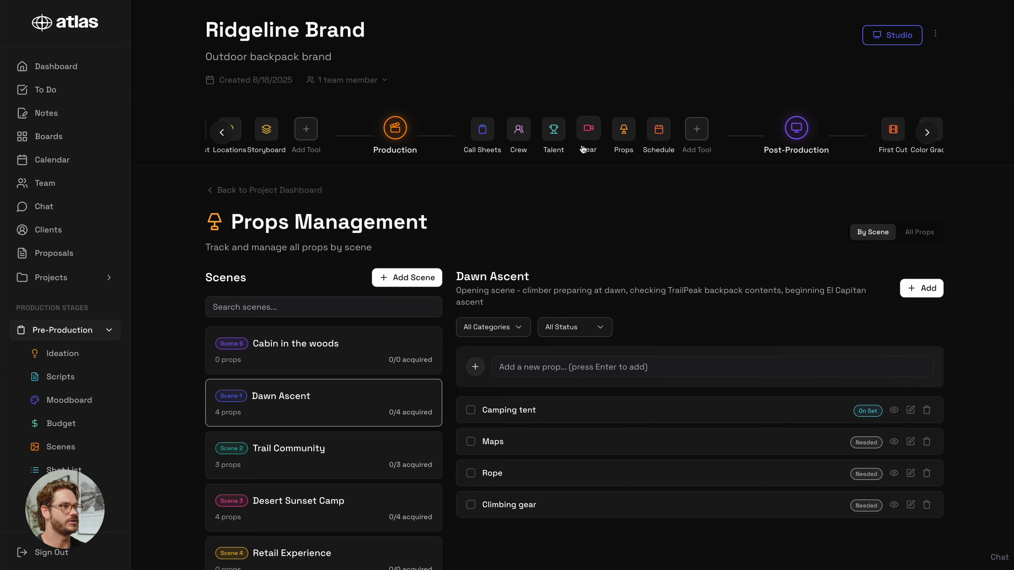
# Open the Day 1 Gear list in the project's gear lists and show the available gear beside its packing list.
pyautogui.click(593, 137)
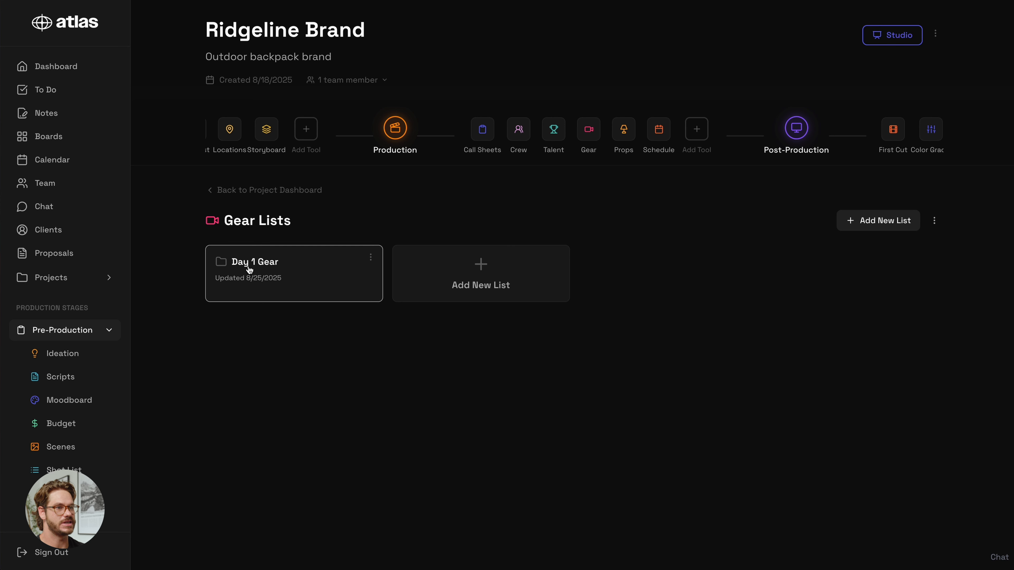
pyautogui.click(325, 285)
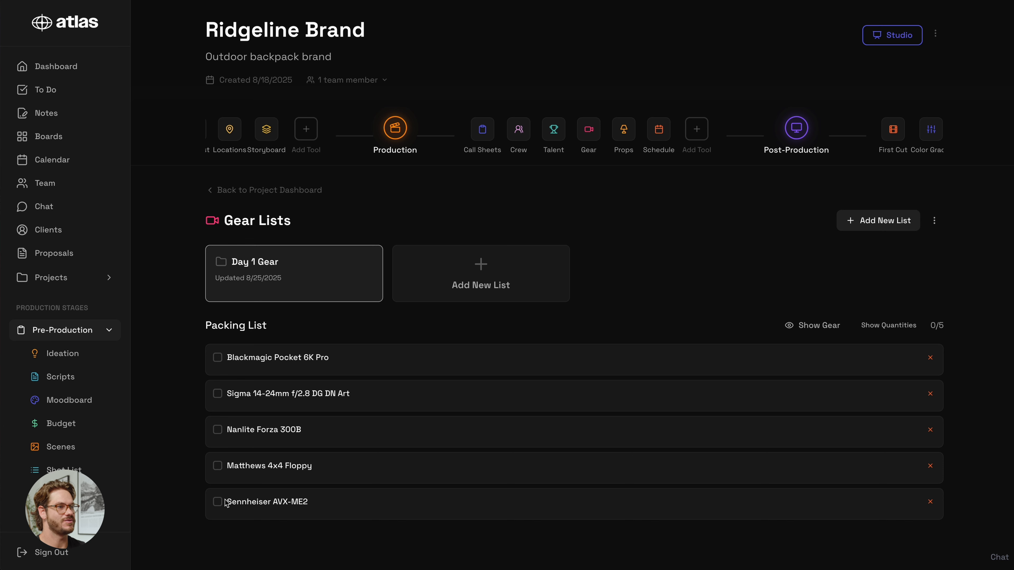
pyautogui.click(823, 328)
# Add the Canon RF 50mm f/1.2L, Godox SL200W, Aputure Light Dome III and Zoom H6 to the Day 1 Gear packing list.
pyautogui.scroll(-7, 766, 437)
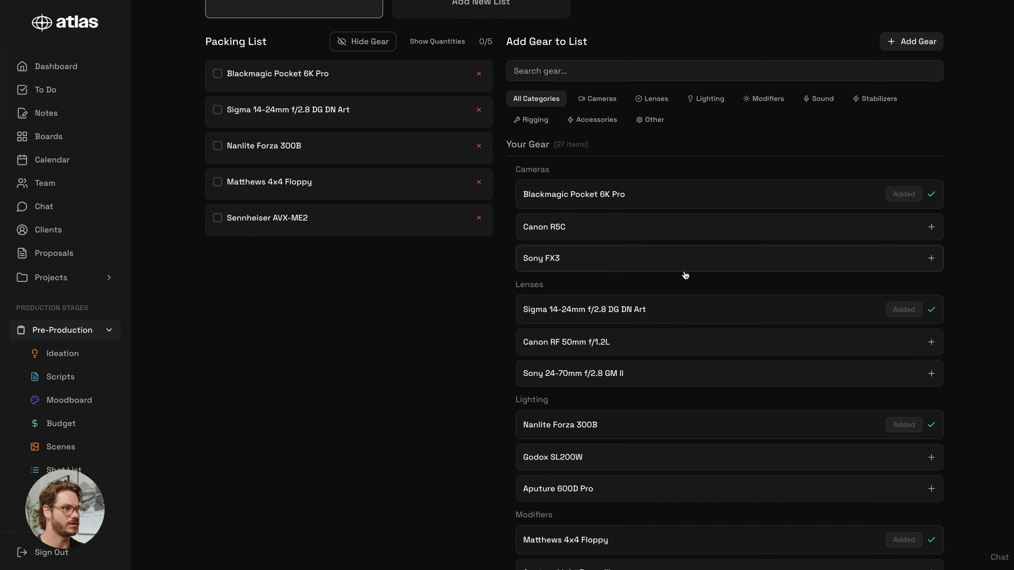
pyautogui.scroll(-3, 691, 419)
pyautogui.click(624, 240)
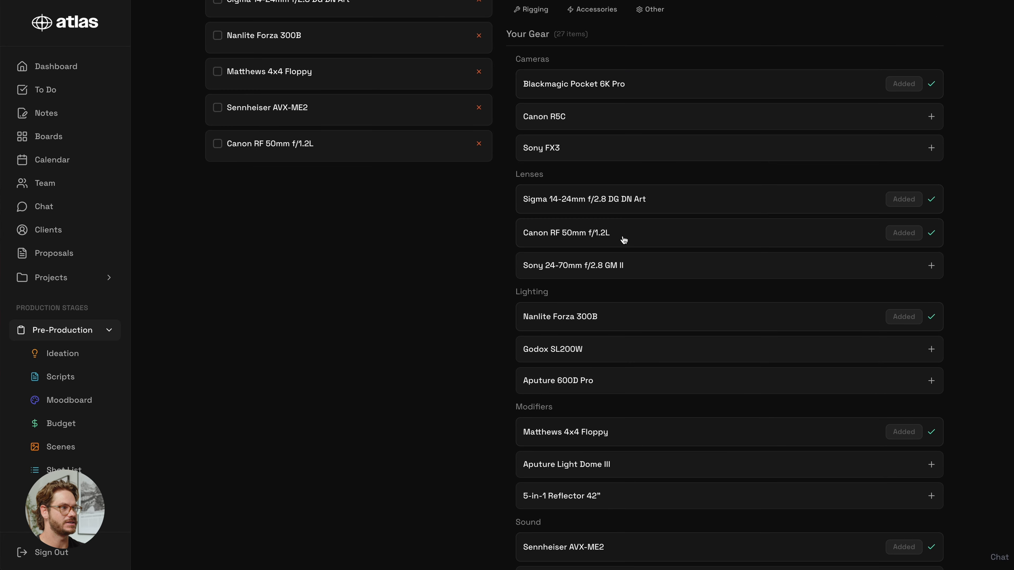
pyautogui.scroll(-3, 616, 308)
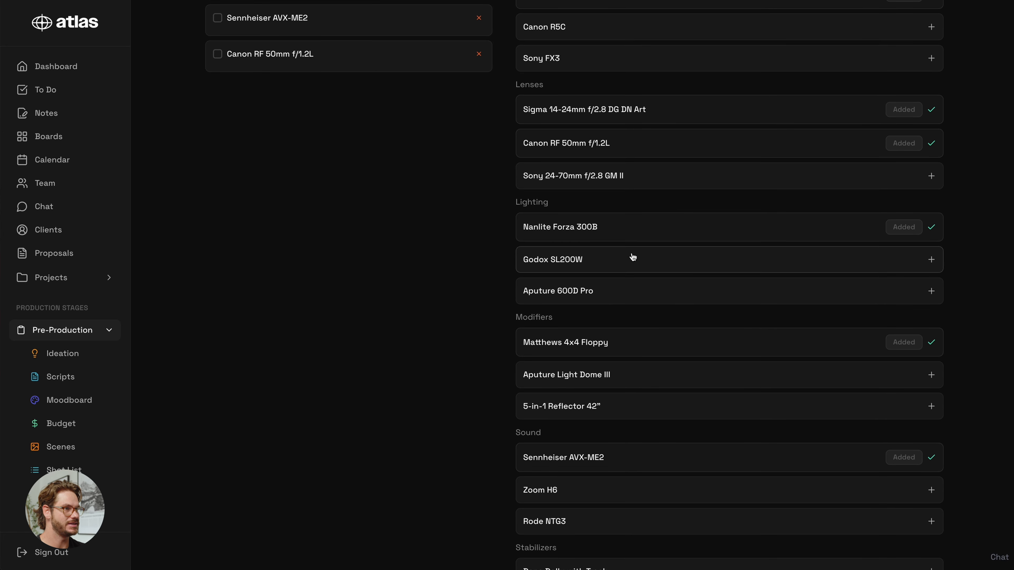
pyautogui.click(634, 260)
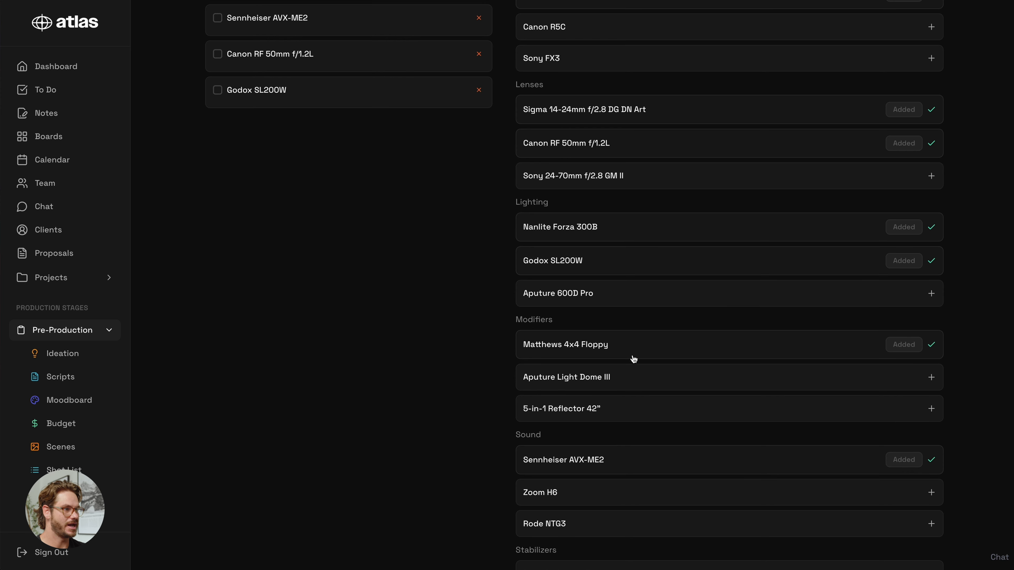
pyautogui.click(640, 380)
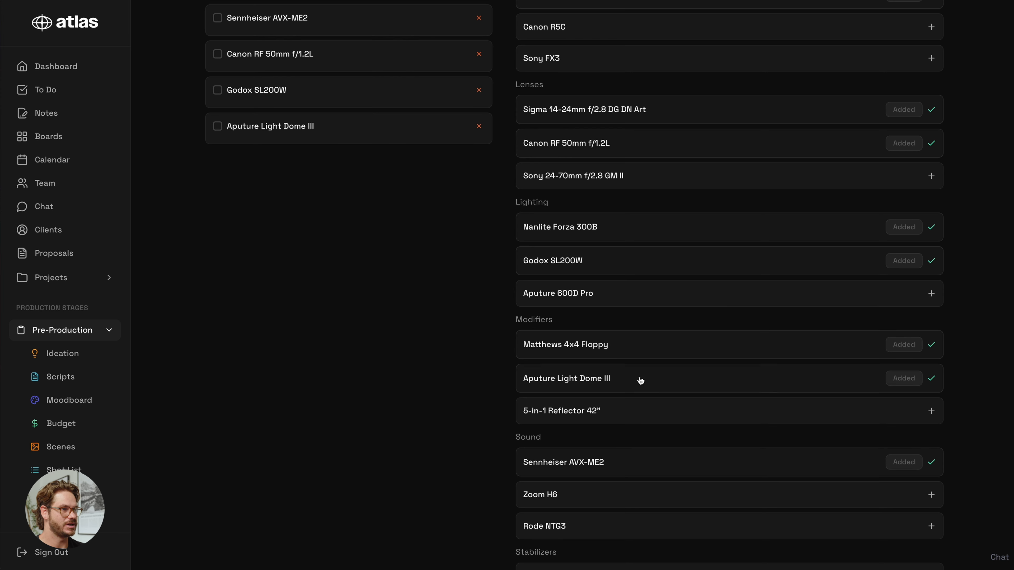
pyautogui.click(657, 503)
# Check off the Blackmagic Pocket 6K Pro and Nanlite Forza 300B in the Day 1 Gear packing list.
pyautogui.scroll(7, 604, 406)
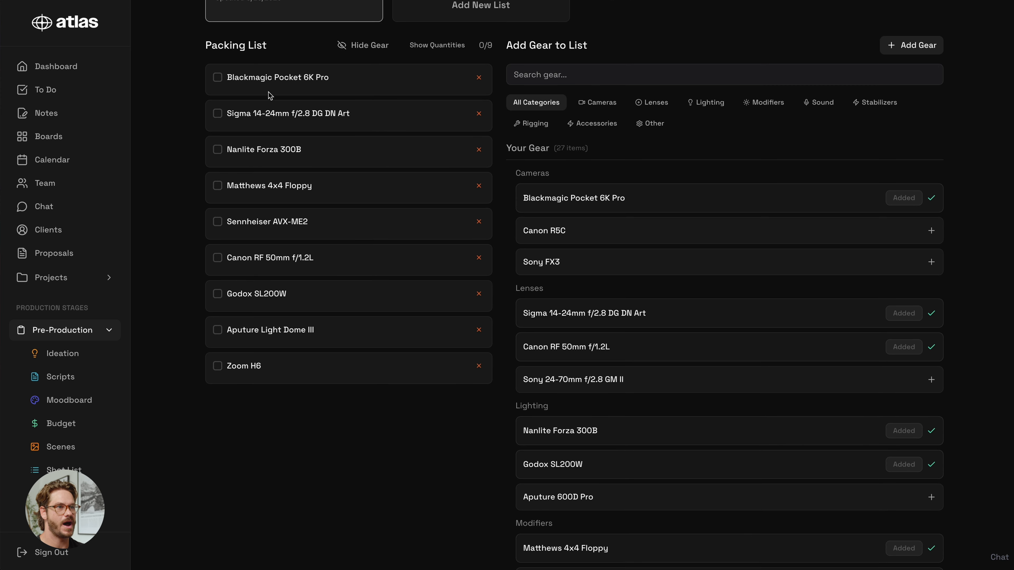
pyautogui.scroll(2, 272, 50)
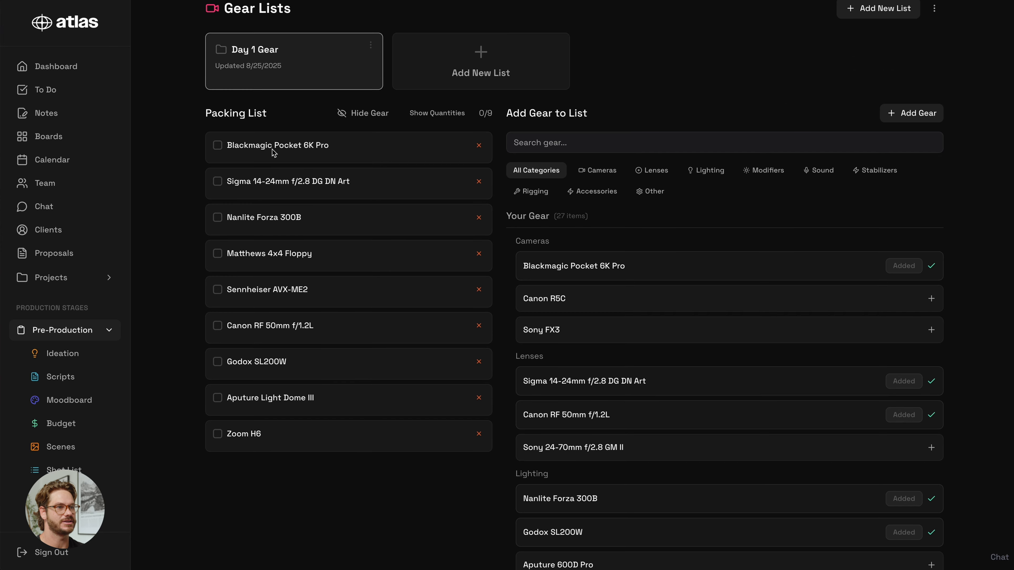
pyautogui.click(217, 146)
pyautogui.click(217, 182)
pyautogui.click(217, 181)
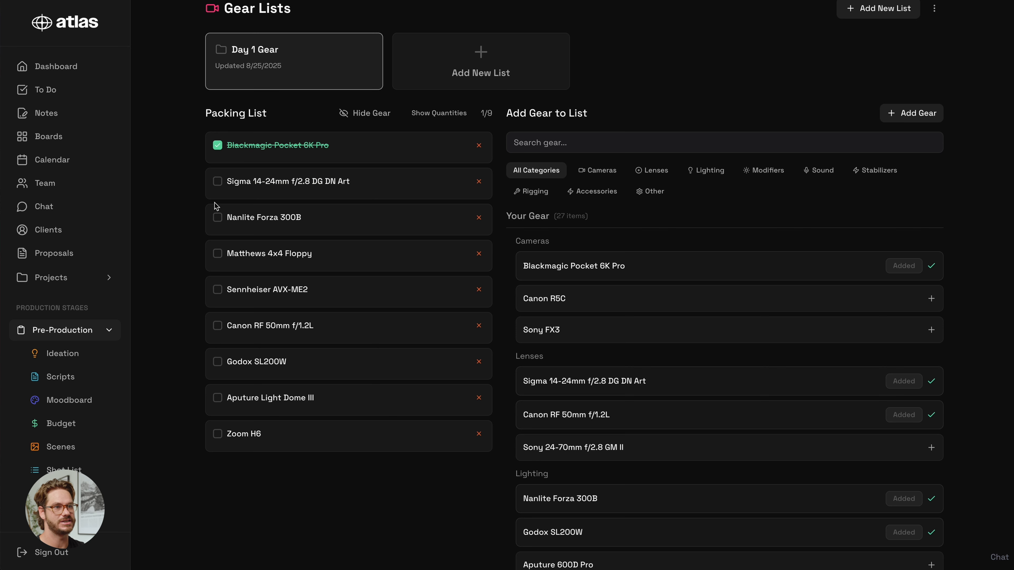
pyautogui.click(217, 217)
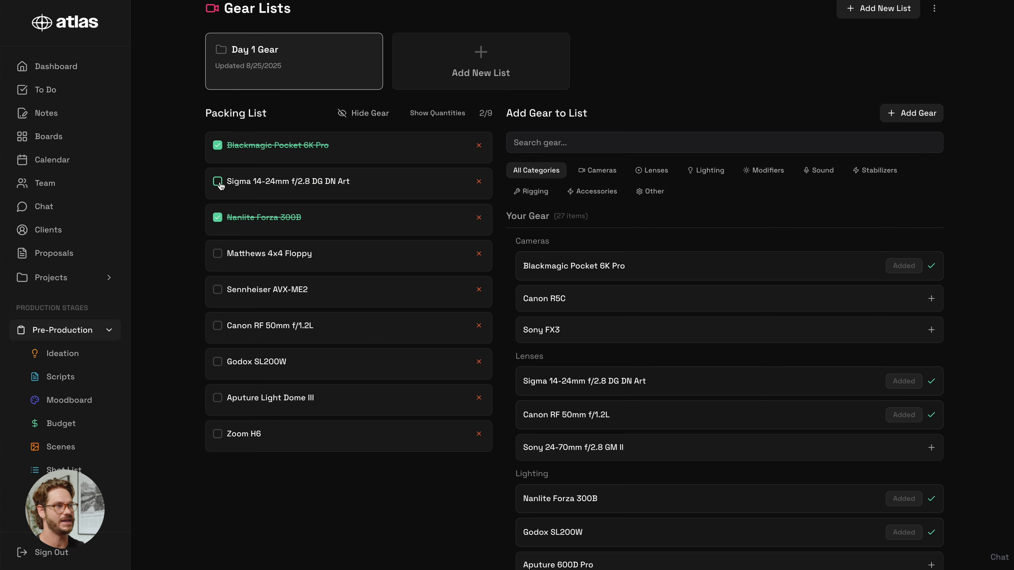
pyautogui.scroll(3, 220, 185)
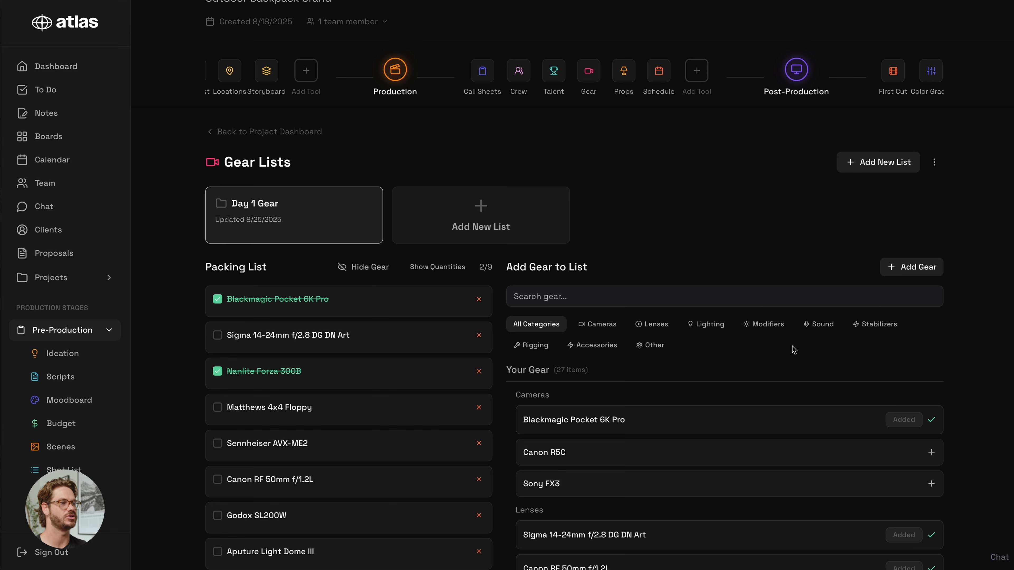
pyautogui.scroll(-5, 793, 350)
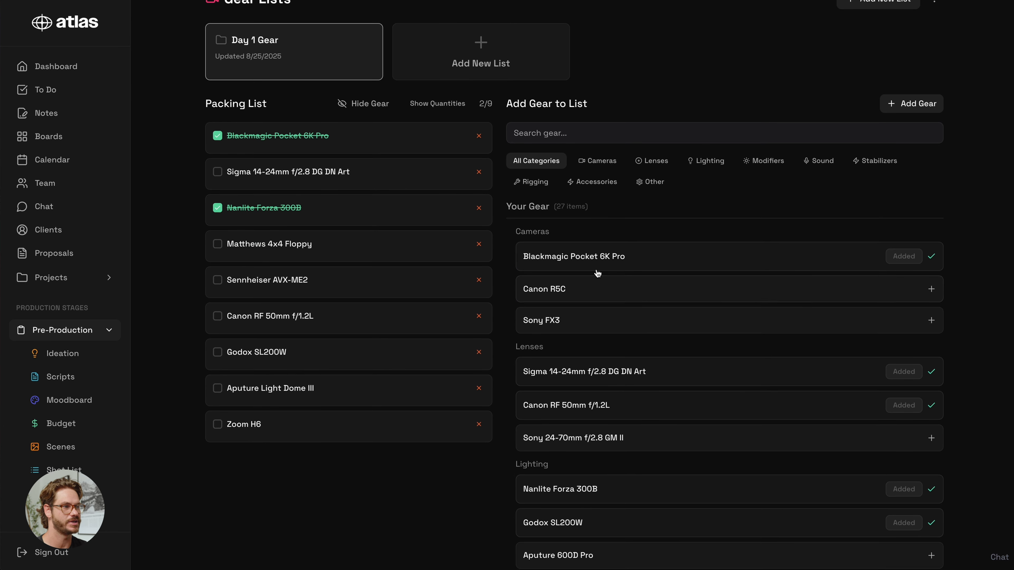
pyautogui.scroll(-8, 685, 427)
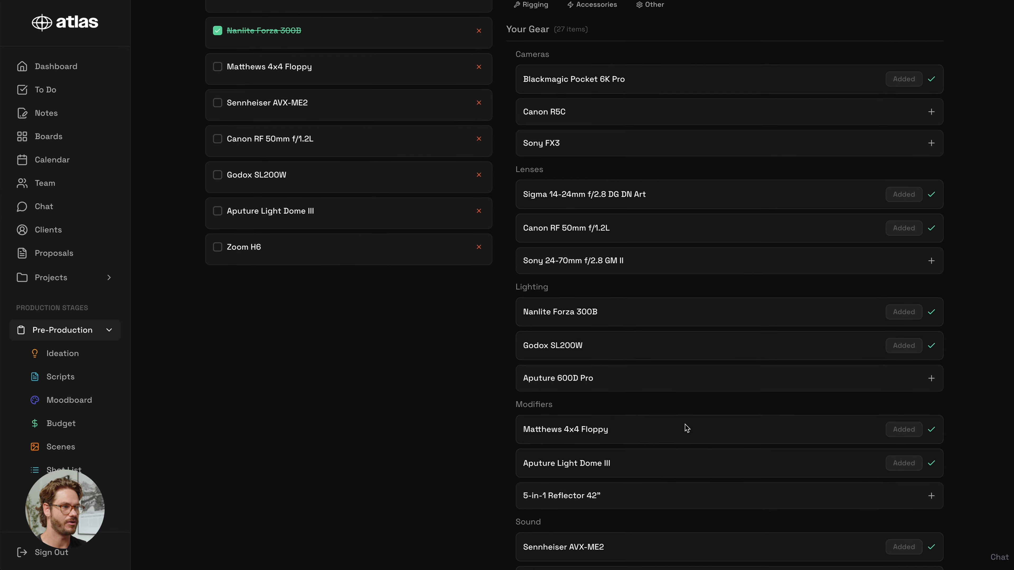
# Open the Day 1 block of the shoot schedule for editing and add Joshua Tree National Park to its locations.
pyautogui.scroll(14, 686, 428)
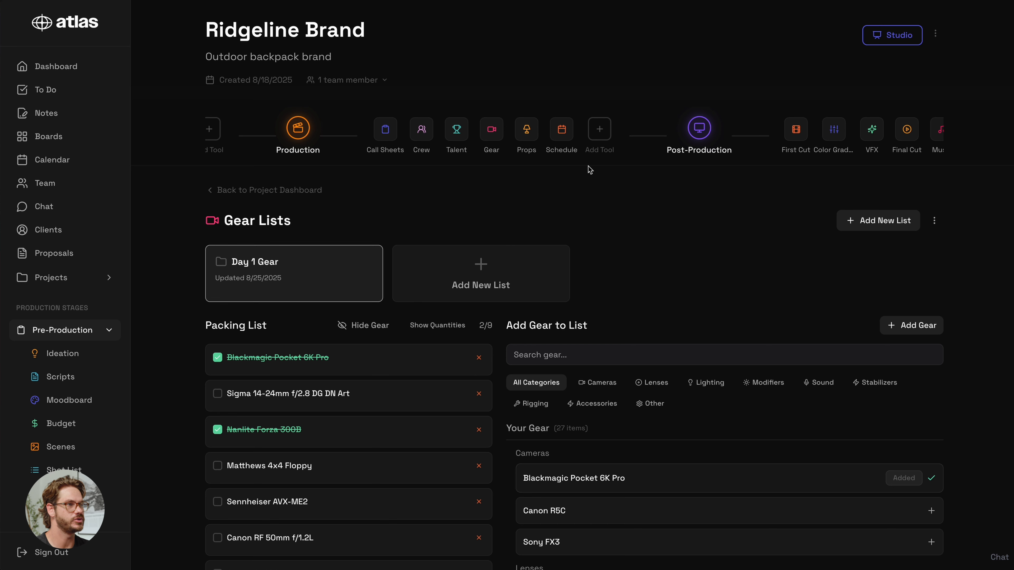
pyautogui.click(561, 128)
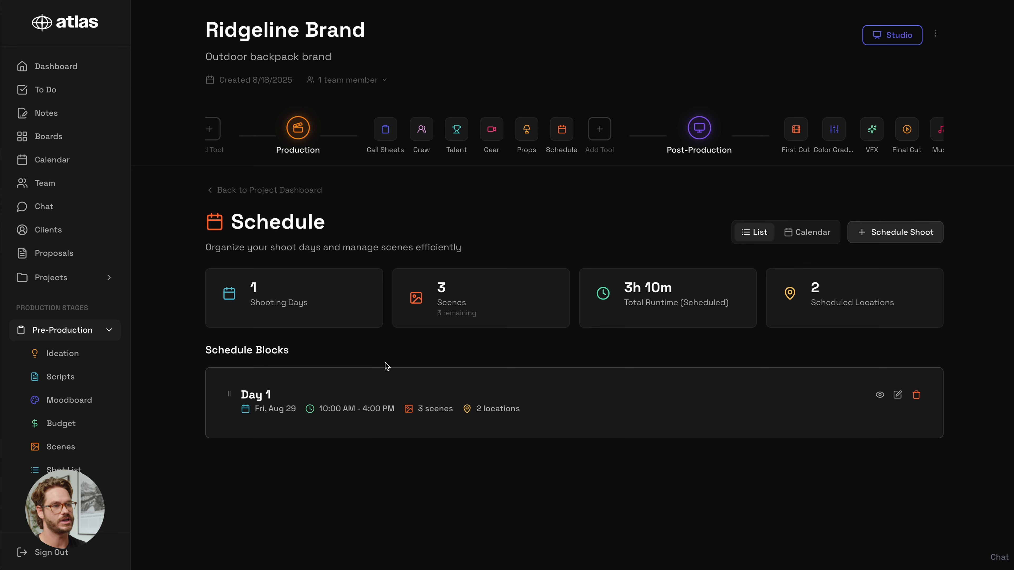
pyautogui.click(898, 396)
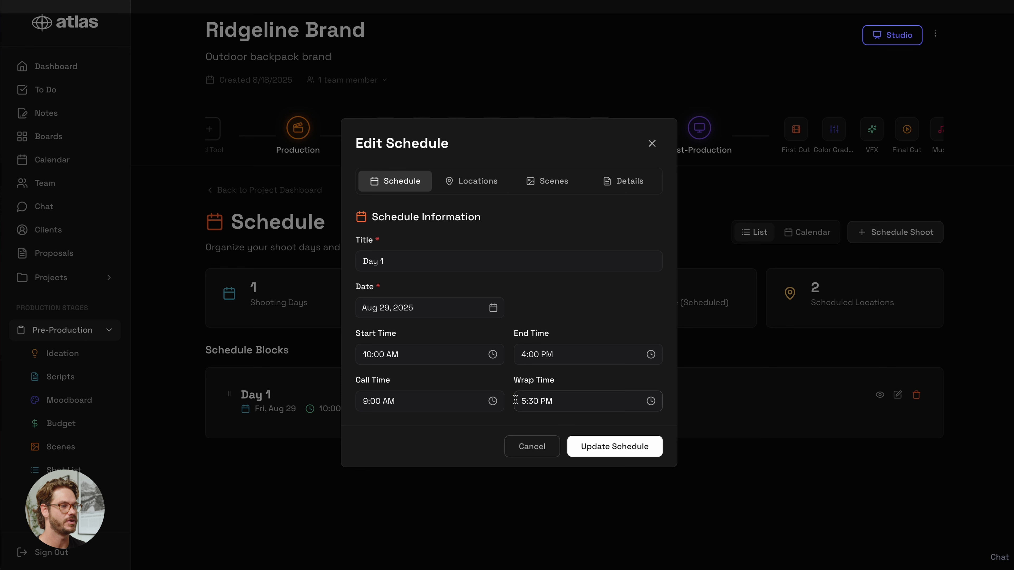
pyautogui.click(480, 188)
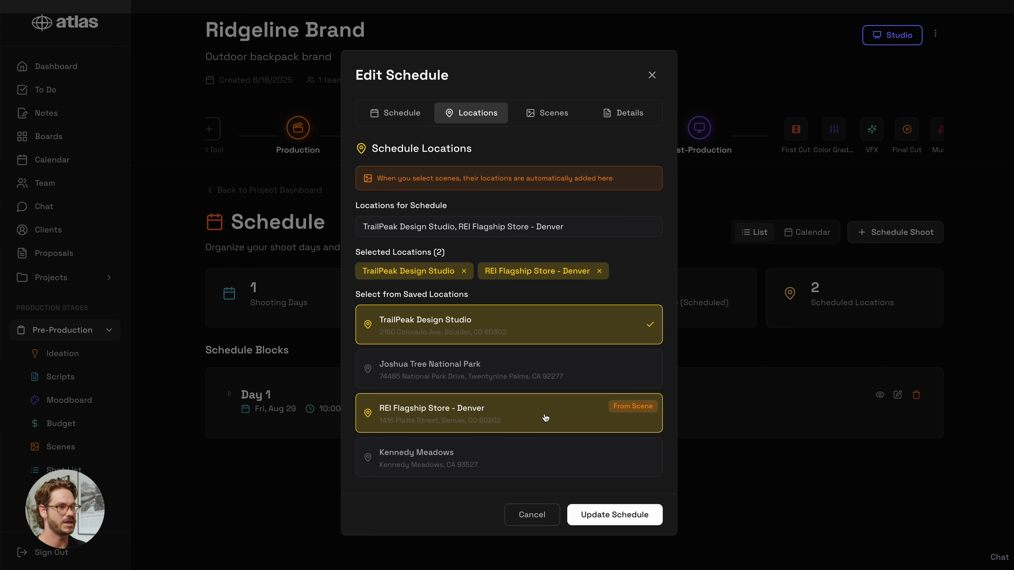
pyautogui.click(513, 374)
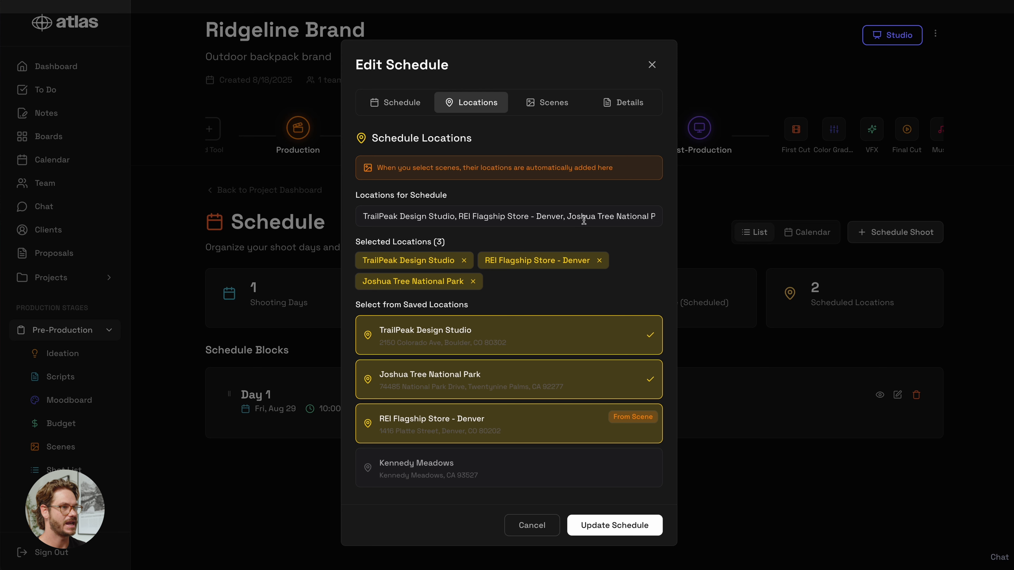
# Add Scene 6 - Cabin in the woods to the Day 1 schedule and save the updated schedule.
pyautogui.click(553, 104)
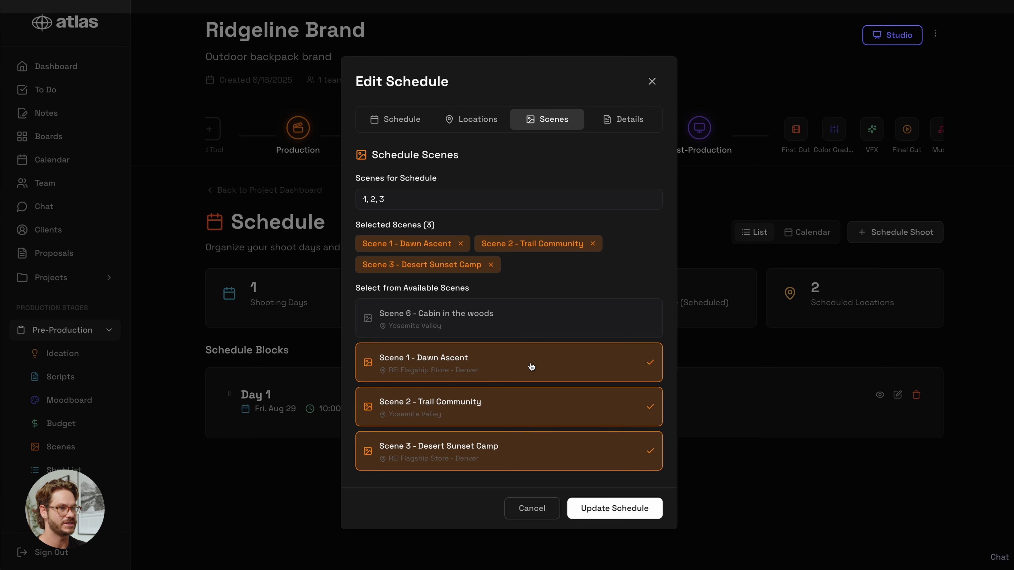
pyautogui.click(524, 322)
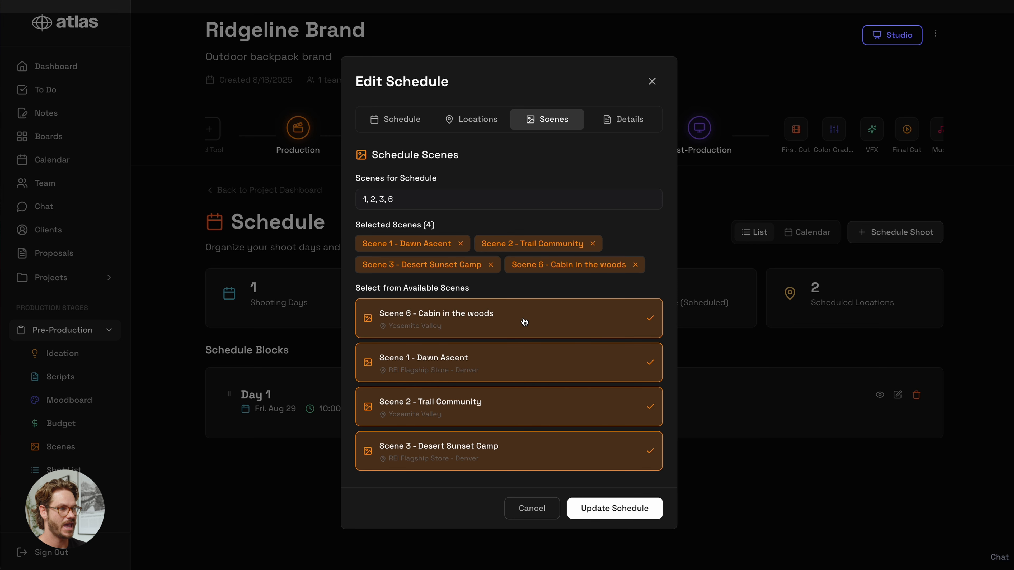
pyautogui.click(619, 126)
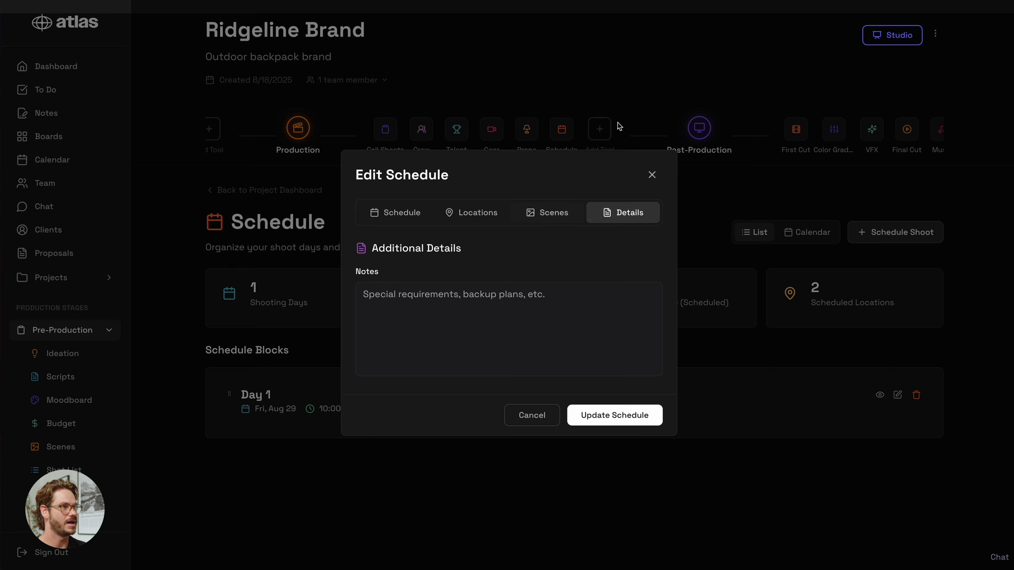
pyautogui.click(631, 423)
# Expand the Day 1 schedule block to review its call and wrap times, locations and scenes.
pyautogui.click(880, 396)
pyautogui.scroll(-5, 724, 362)
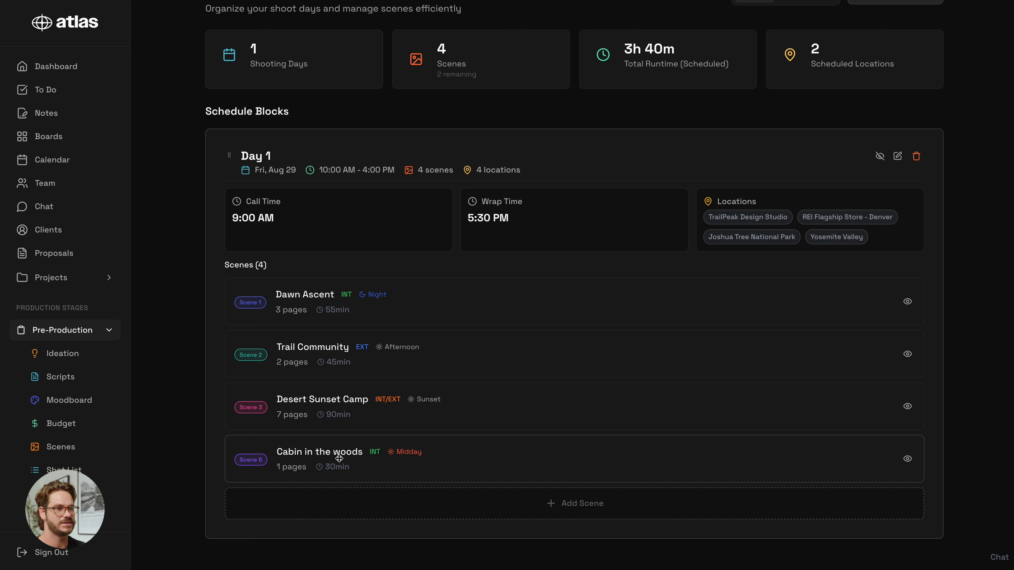
# Reorder the Day 1 scenes to Cabin in the woods, Trail Community, Dawn Ascent and Desert Sunset Camp.
pyautogui.moveTo(343, 459); pyautogui.dragTo(351, 334)
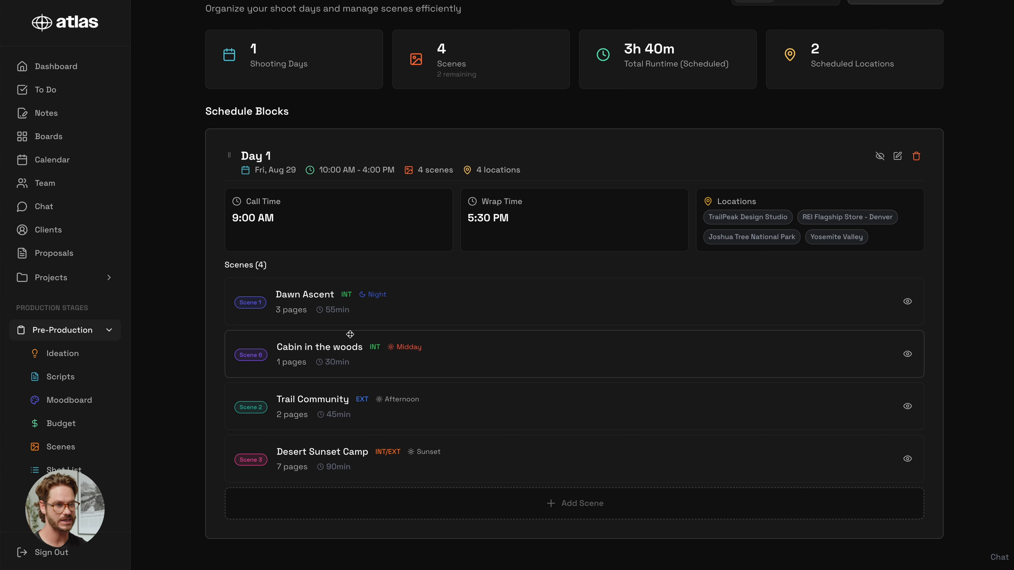
pyautogui.moveTo(347, 357); pyautogui.dragTo(350, 293)
pyautogui.moveTo(371, 393); pyautogui.dragTo(361, 351)
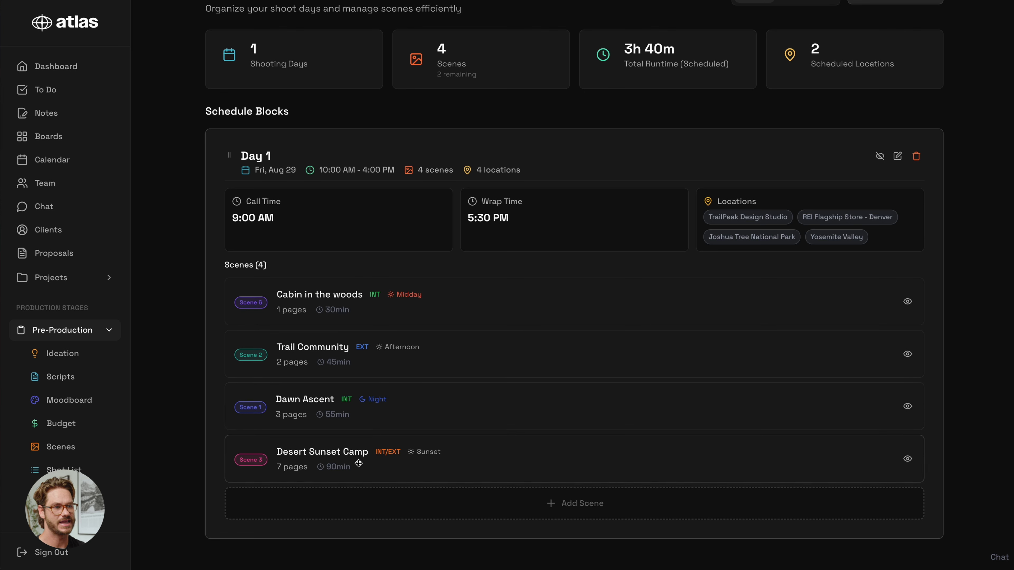
# Review the details of the Cabin in the woods and Trail Community scenes, and collapse them and the Day 1 block.
pyautogui.click(908, 302)
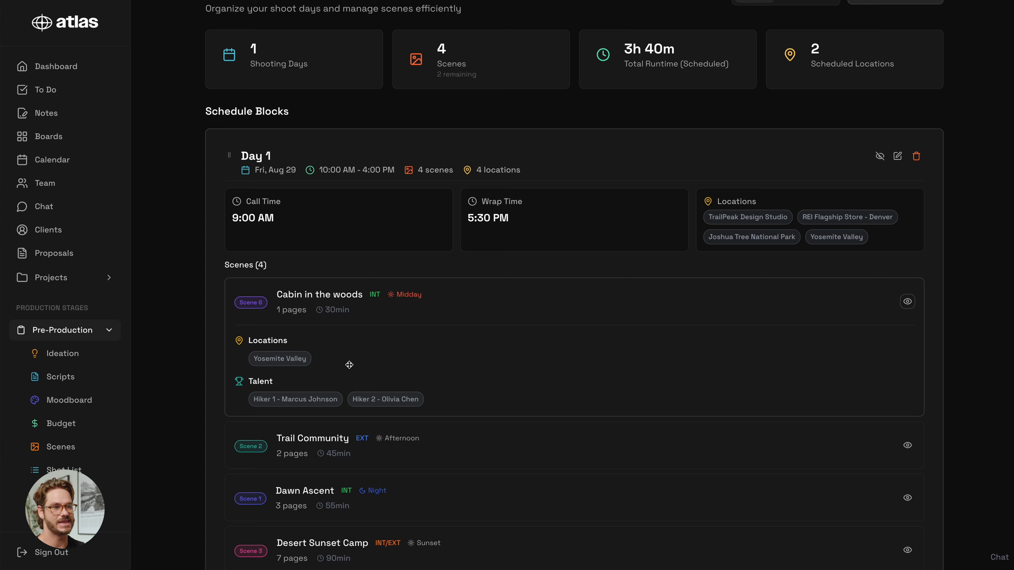
pyautogui.scroll(-3, 331, 366)
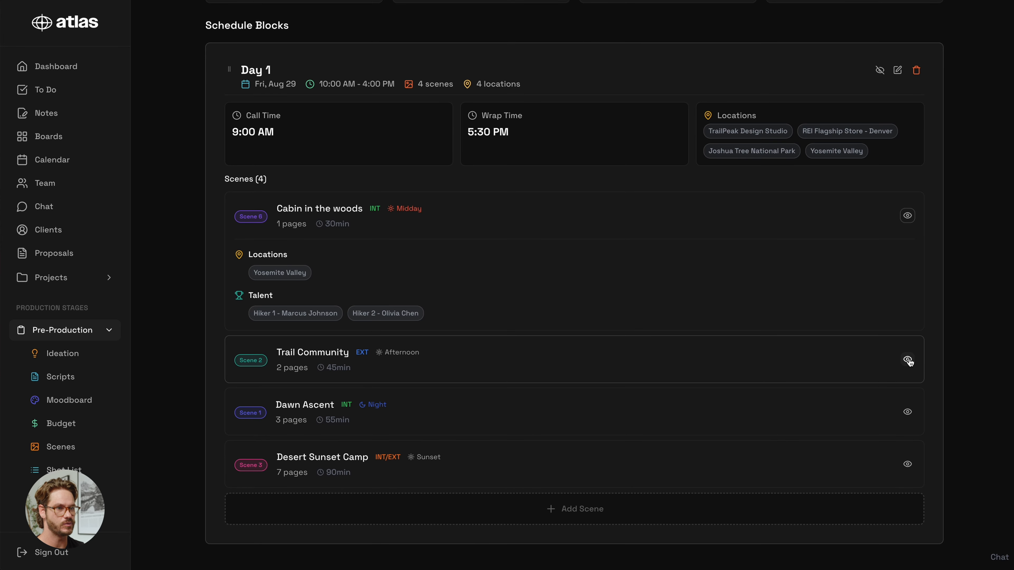
pyautogui.click(907, 360)
pyautogui.scroll(-3, 679, 375)
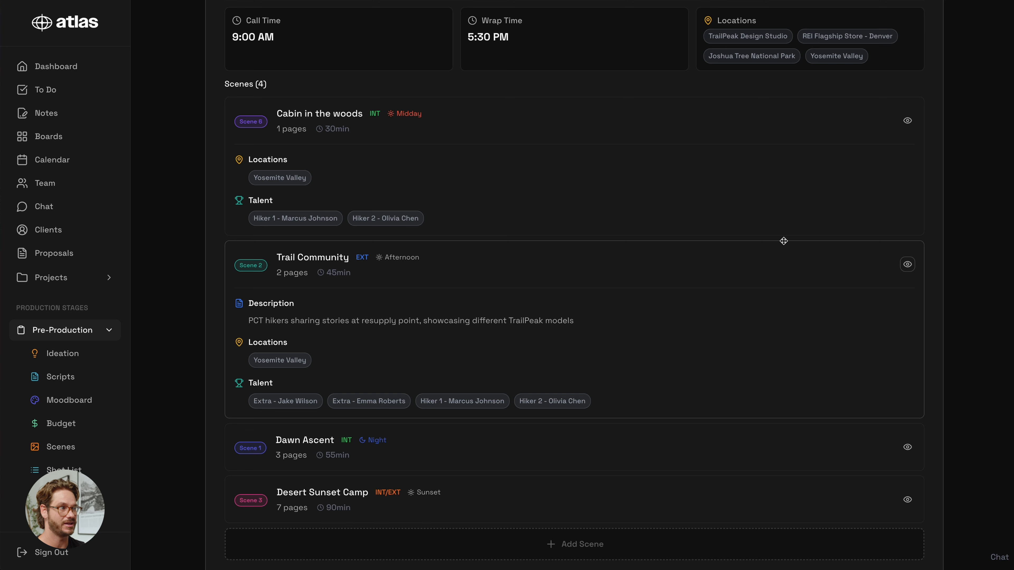
pyautogui.click(906, 264)
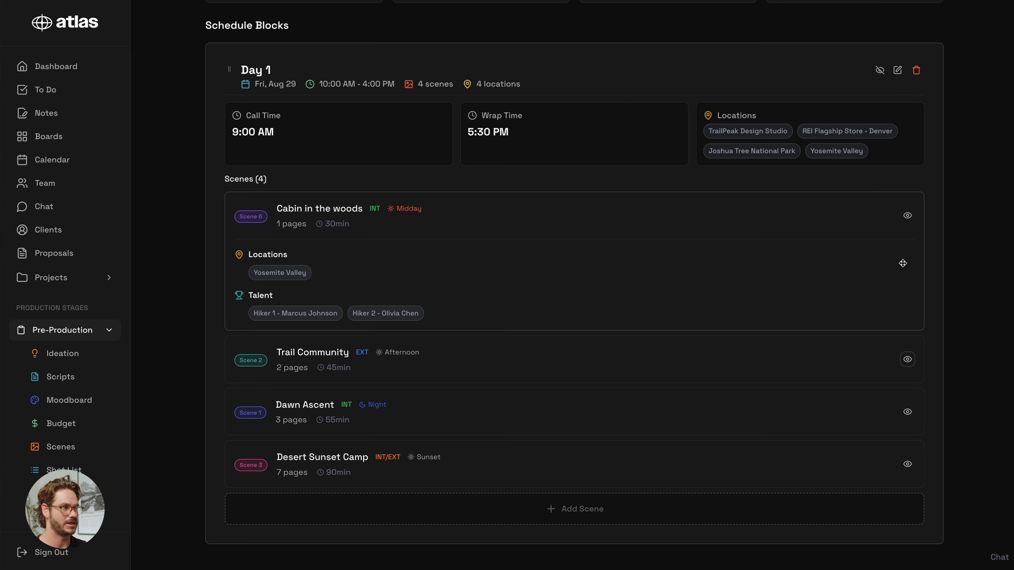
pyautogui.click(908, 216)
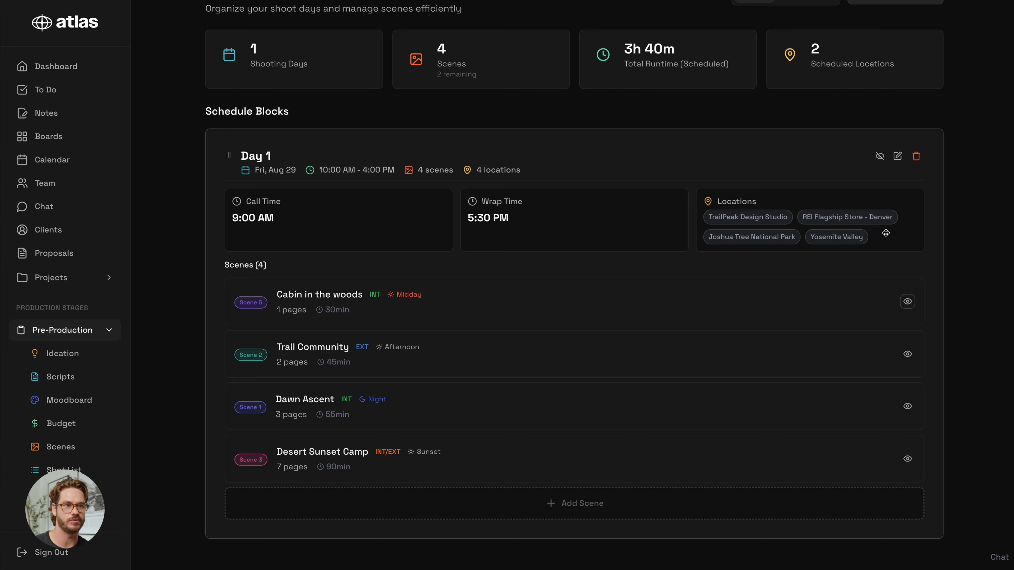
pyautogui.click(880, 156)
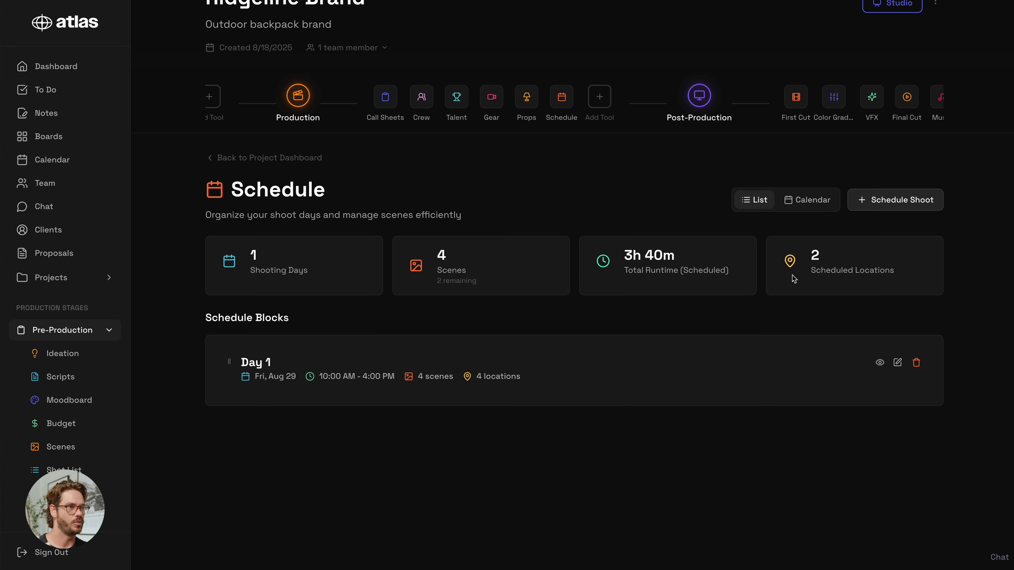
# Import the Day 1 schedule block into a new call sheet and review its shooting schedule, talent call times and locations.
pyautogui.click(382, 103)
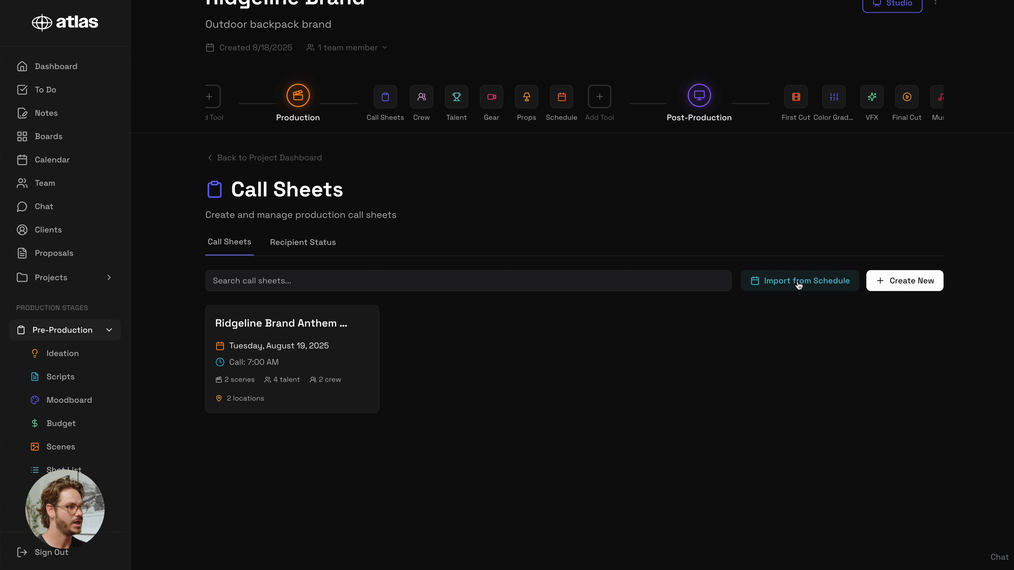
pyautogui.click(823, 284)
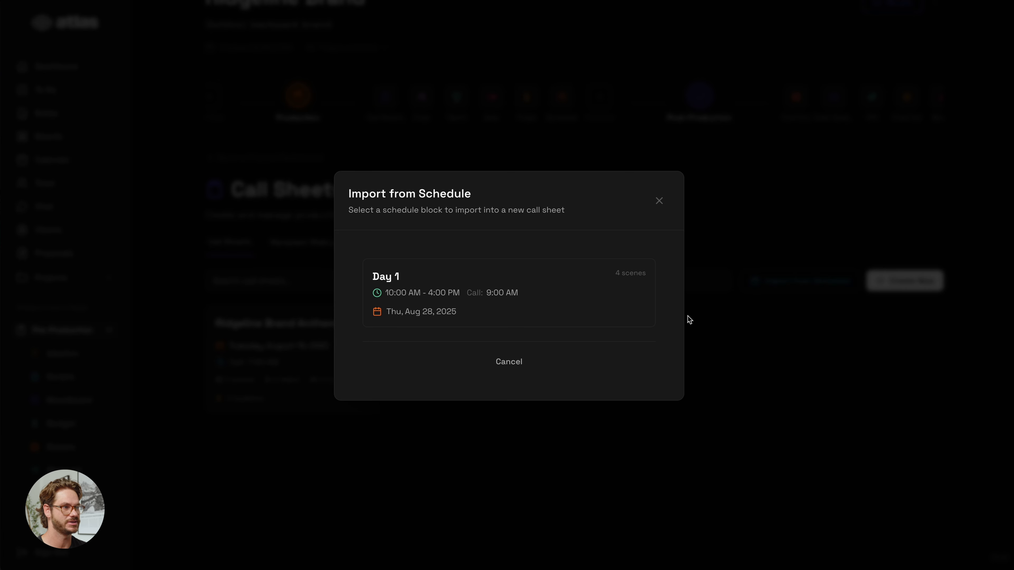
pyautogui.click(532, 305)
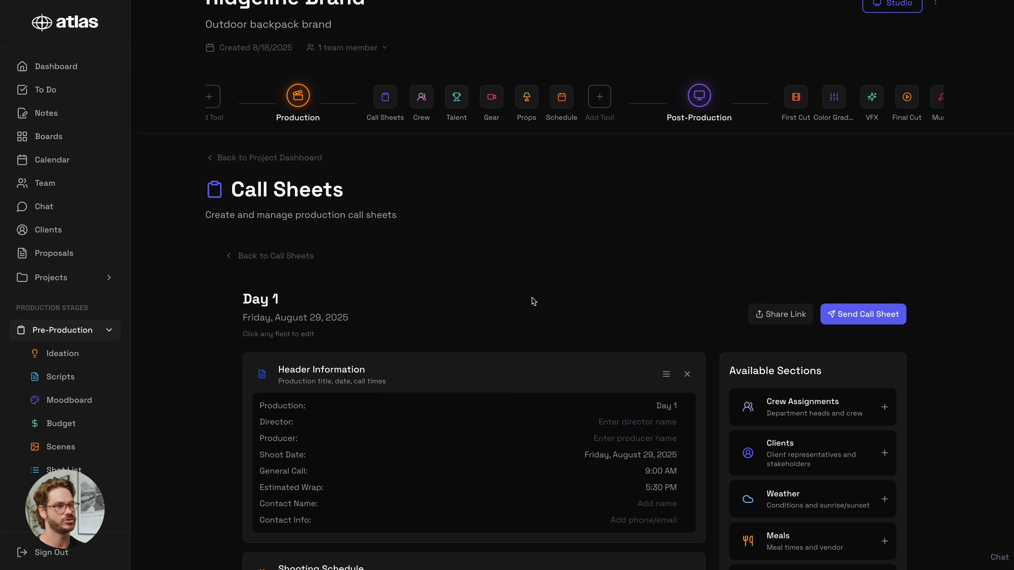
pyautogui.scroll(-10, 534, 301)
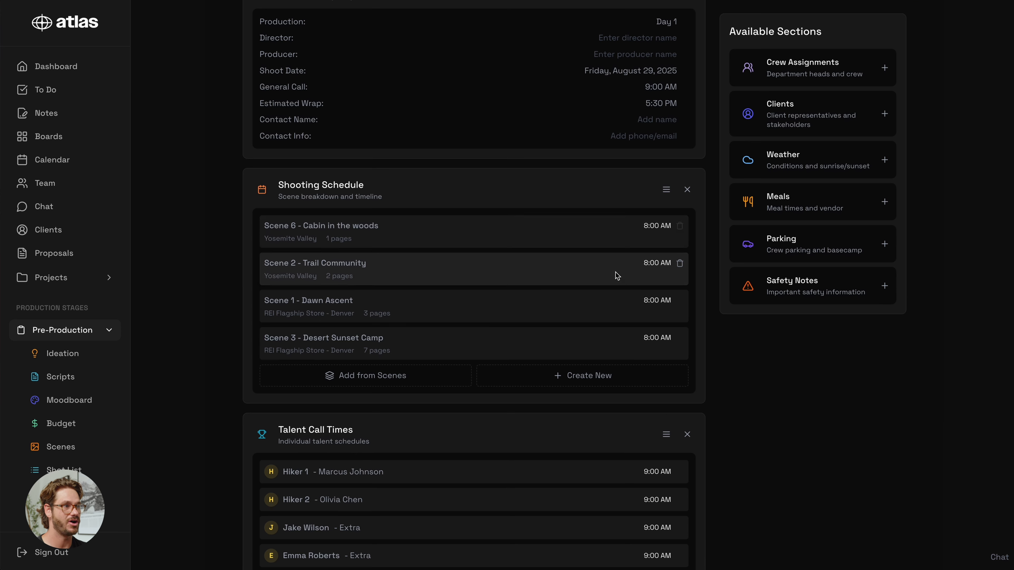
pyautogui.scroll(-2, 617, 274)
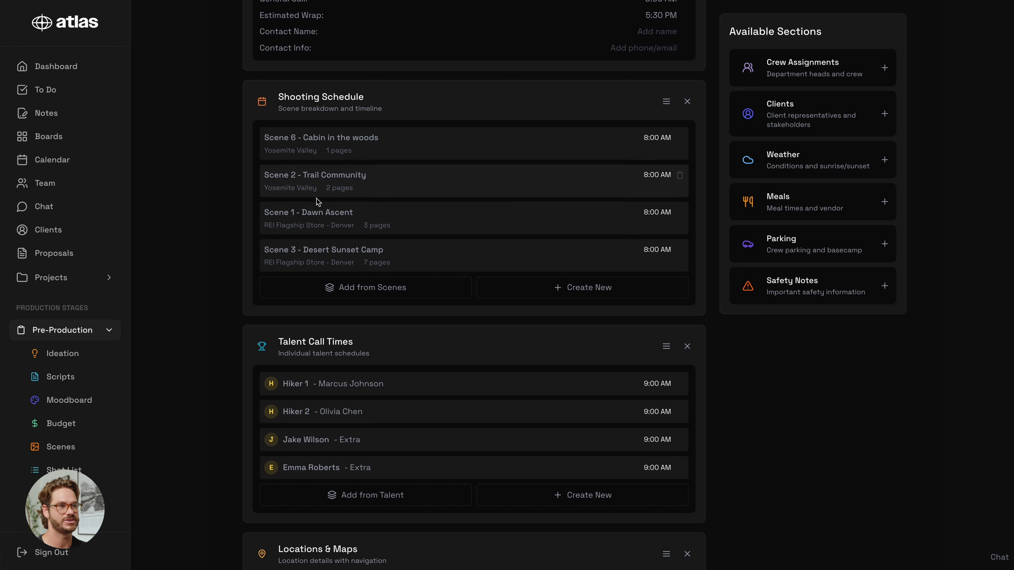
pyautogui.scroll(-3, 324, 257)
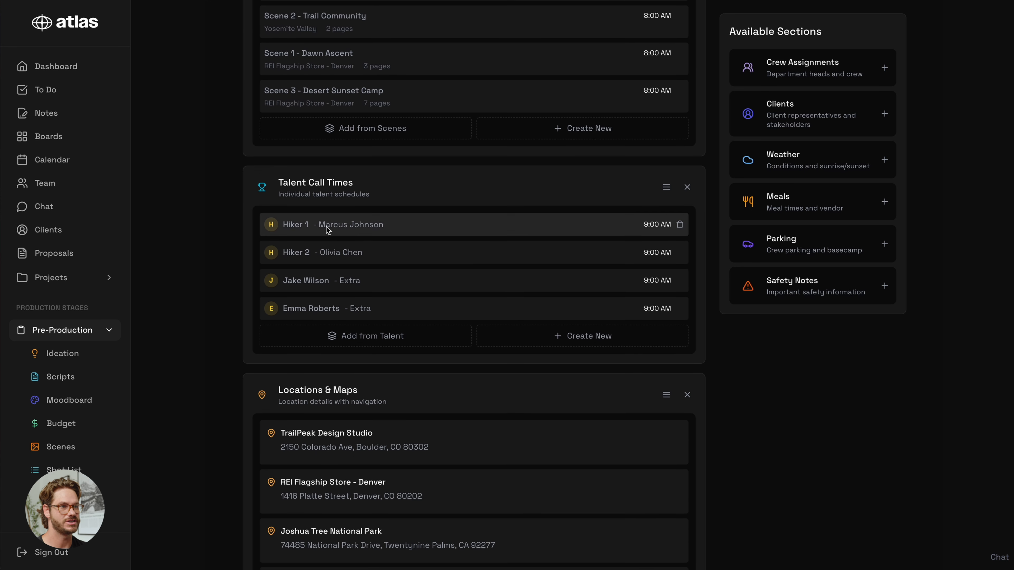
pyautogui.scroll(-4, 326, 232)
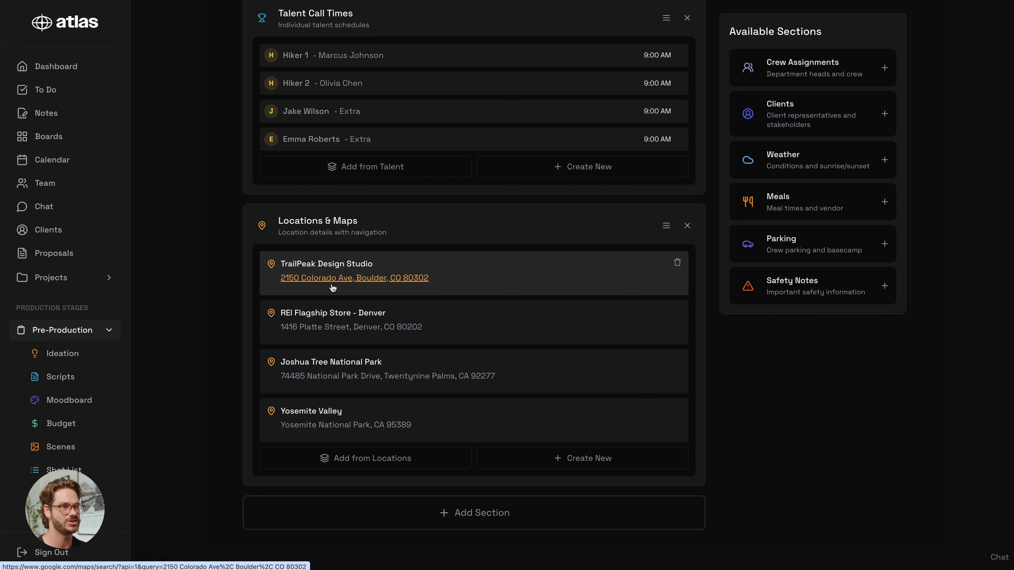
pyautogui.scroll(4, 456, 279)
pyautogui.scroll(-4, 456, 279)
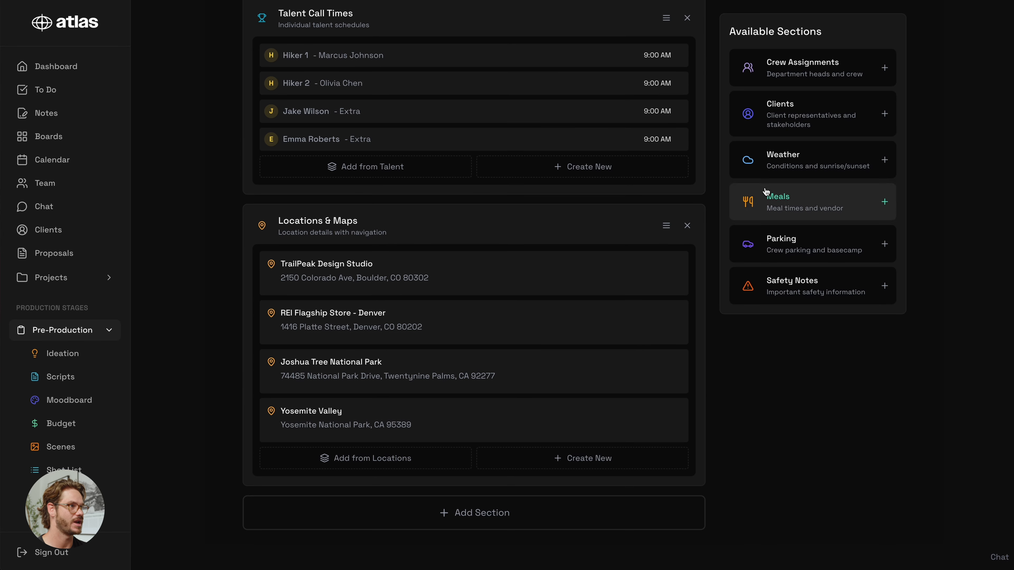
# Add a Crew Assignments section to the call sheet and fill it with the project's director, producer and DP.
pyautogui.click(793, 72)
pyautogui.scroll(-2, 511, 281)
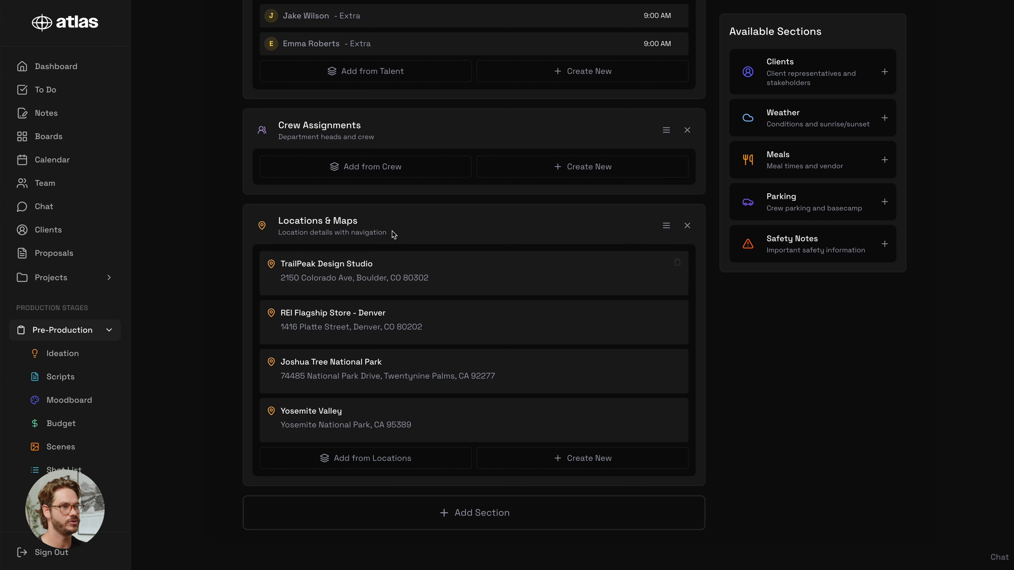
pyautogui.click(371, 167)
pyautogui.click(407, 204)
pyautogui.click(411, 235)
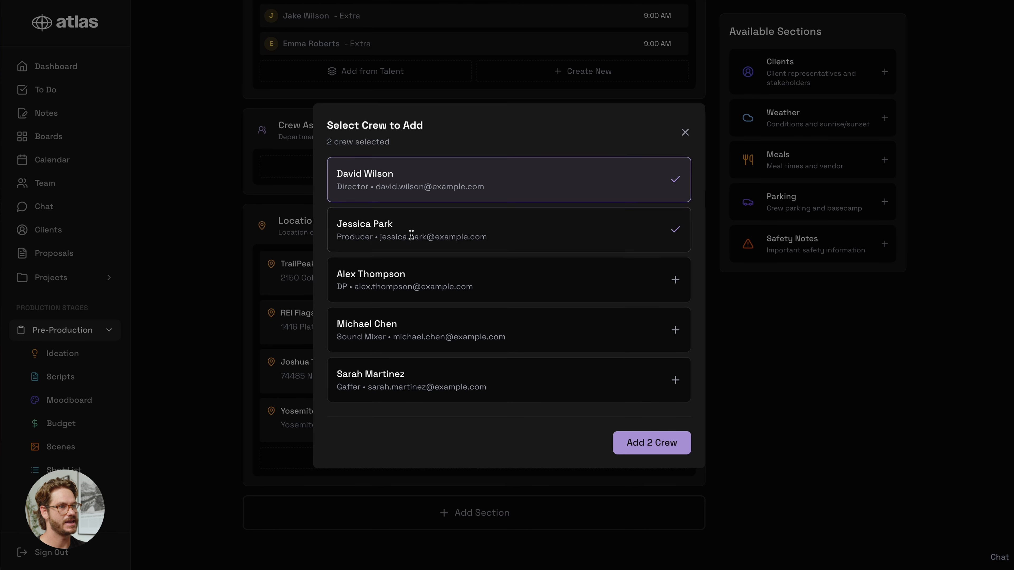
pyautogui.click(409, 281)
pyautogui.click(619, 453)
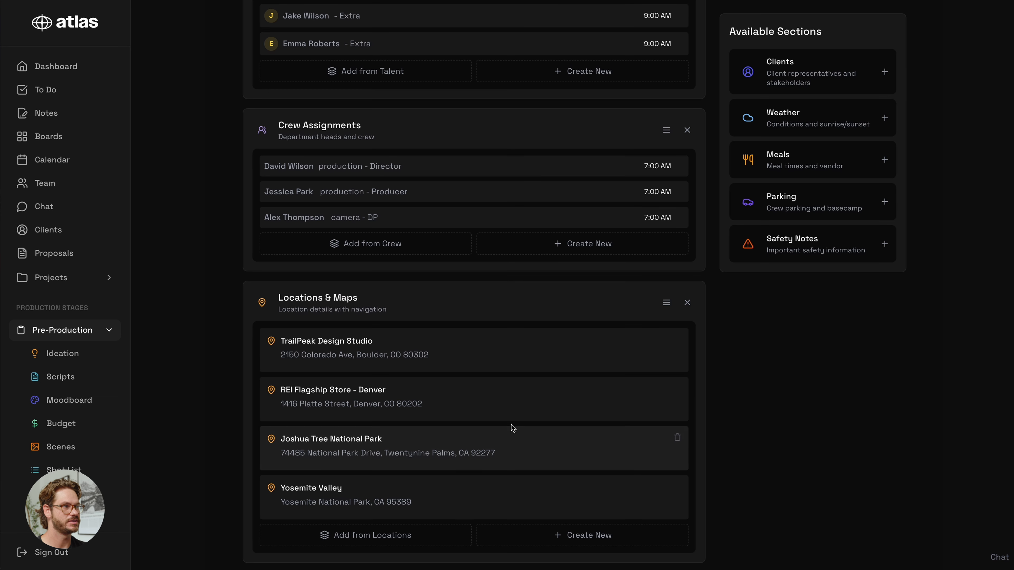
# Add a Clients section to the call sheet and include the Ridgeline client.
pyautogui.click(802, 72)
pyautogui.scroll(-1, 577, 240)
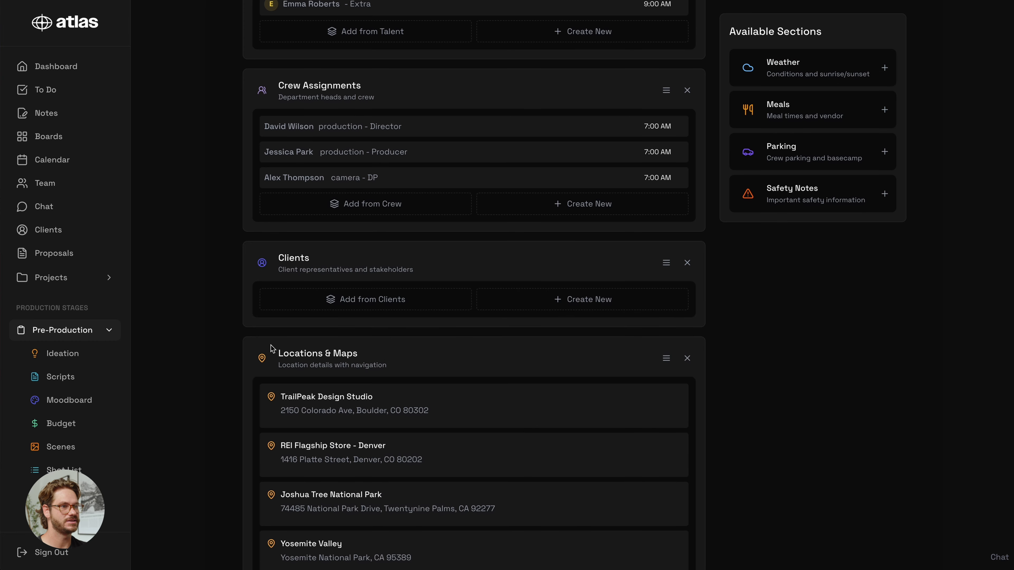
pyautogui.click(356, 300)
pyautogui.click(394, 242)
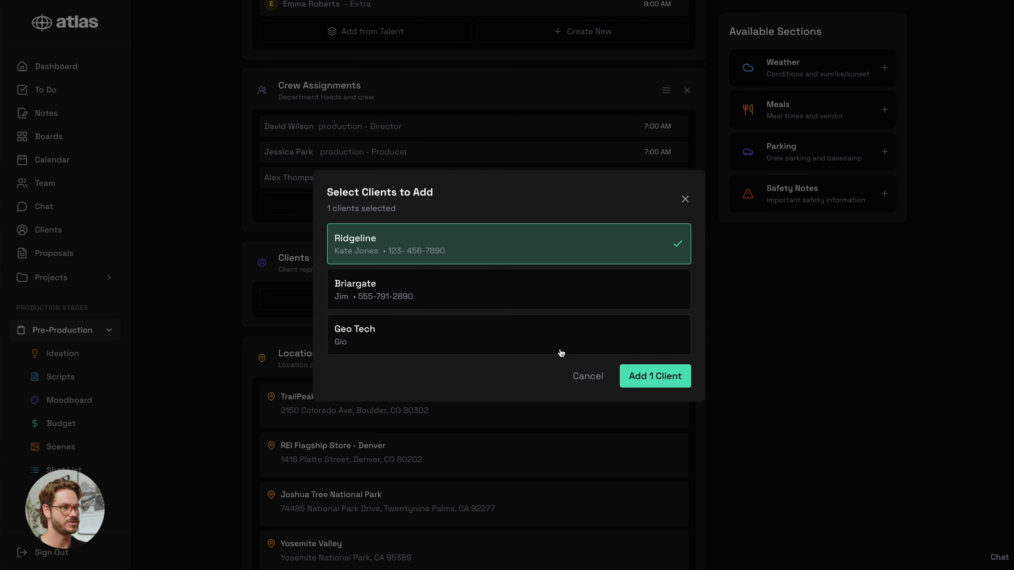
pyautogui.click(647, 382)
# Add Meals and Parking sections to the call sheet and look over their empty fields.
pyautogui.scroll(-4, 452, 370)
pyautogui.scroll(10, 453, 372)
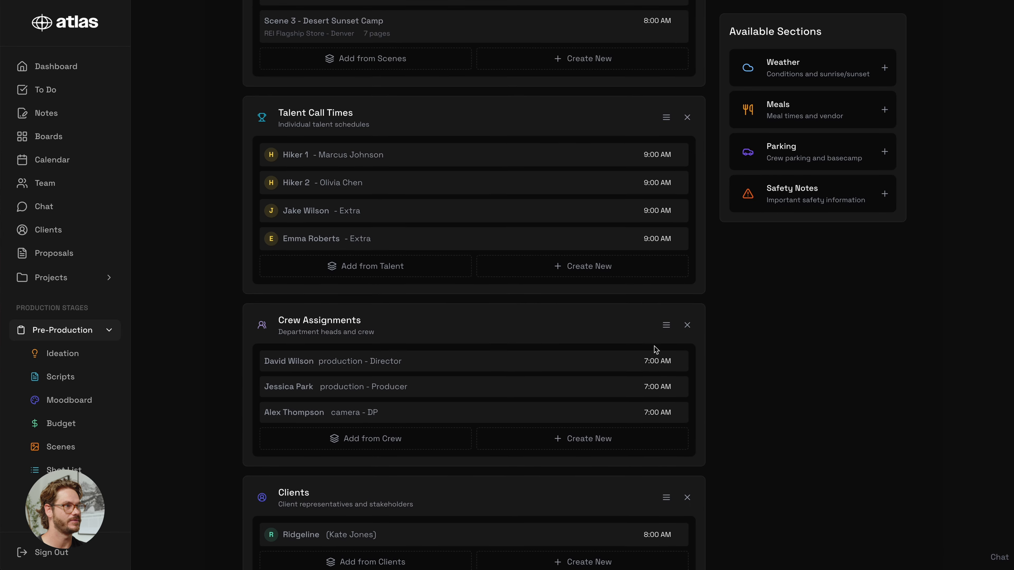
pyautogui.scroll(13, 653, 349)
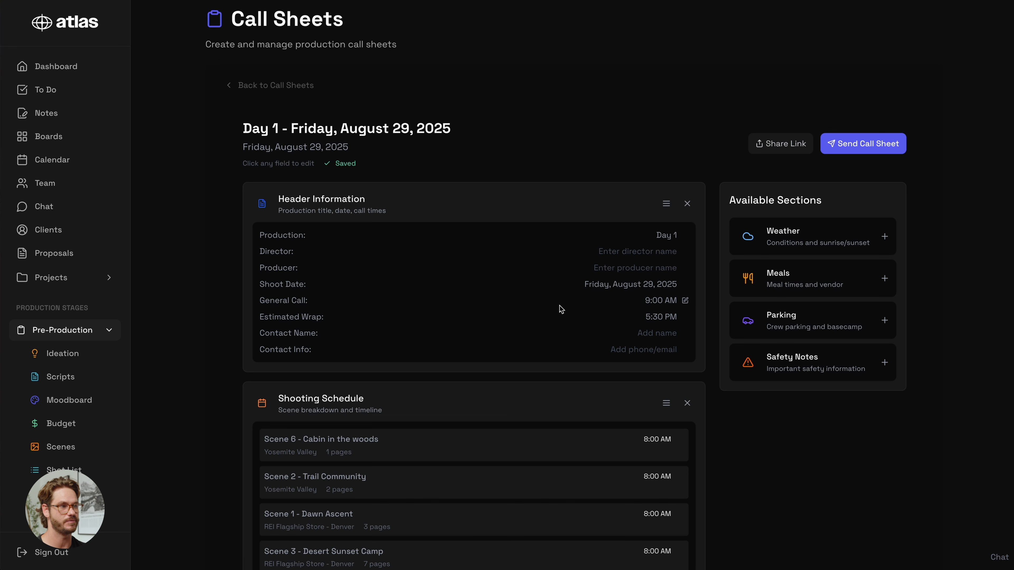
pyautogui.click(788, 279)
pyautogui.click(789, 281)
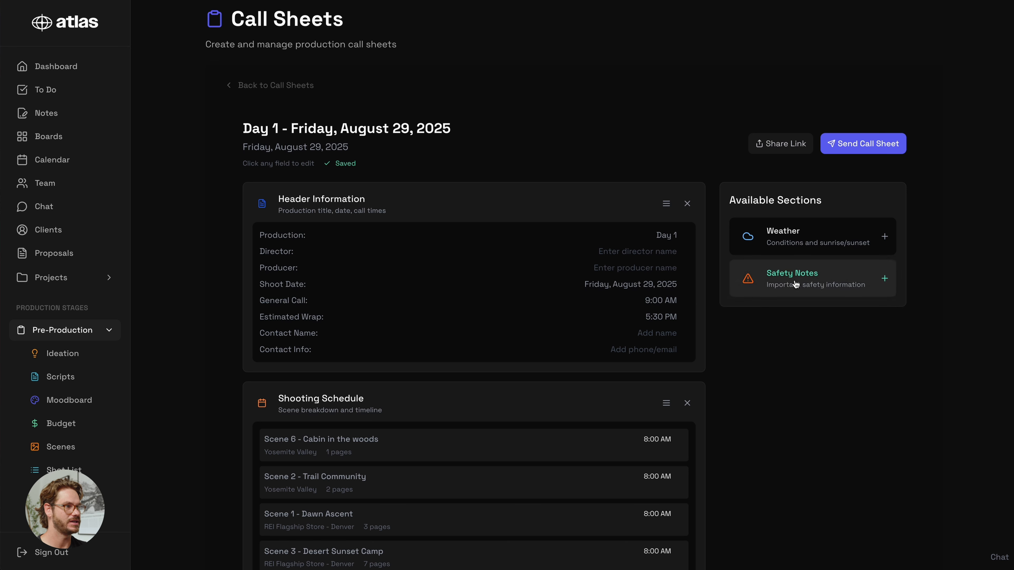
pyautogui.scroll(-20, 543, 397)
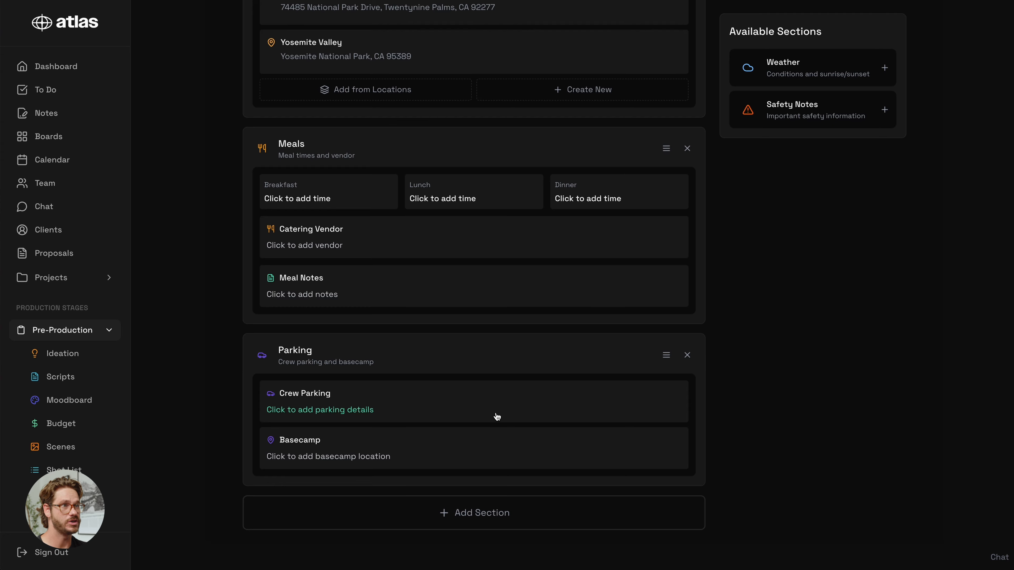
# Review the talent, crew and client recipients for sending the Day 1 call sheet, and close the dialog without sending.
pyautogui.scroll(10, 496, 416)
pyautogui.scroll(5, 497, 417)
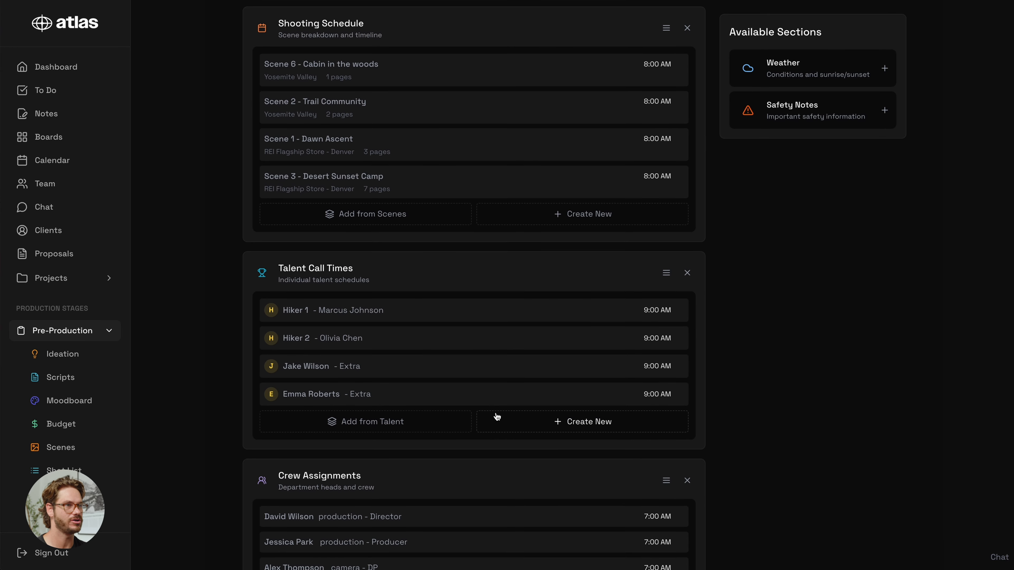
pyautogui.scroll(10, 497, 418)
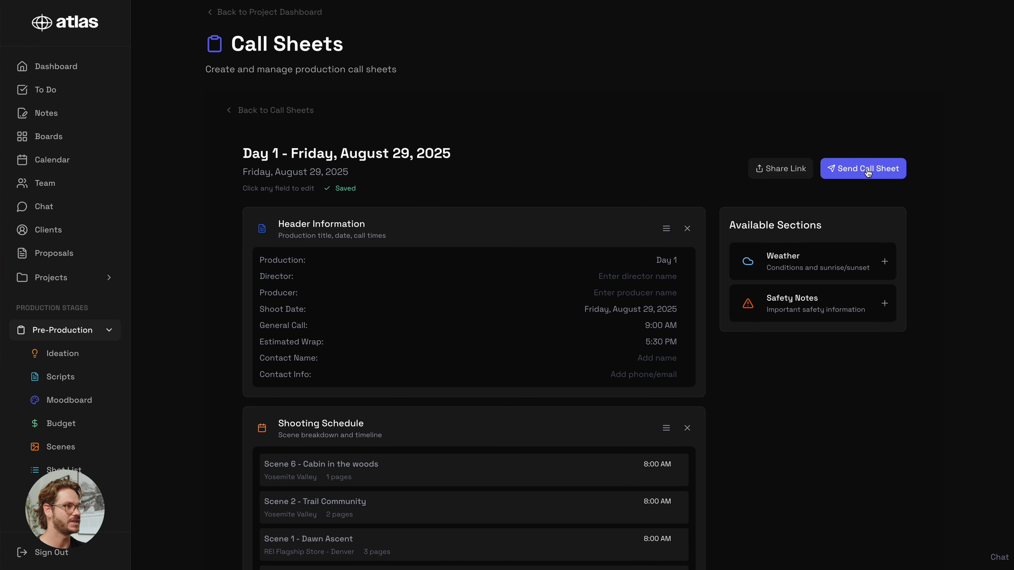
pyautogui.click(868, 173)
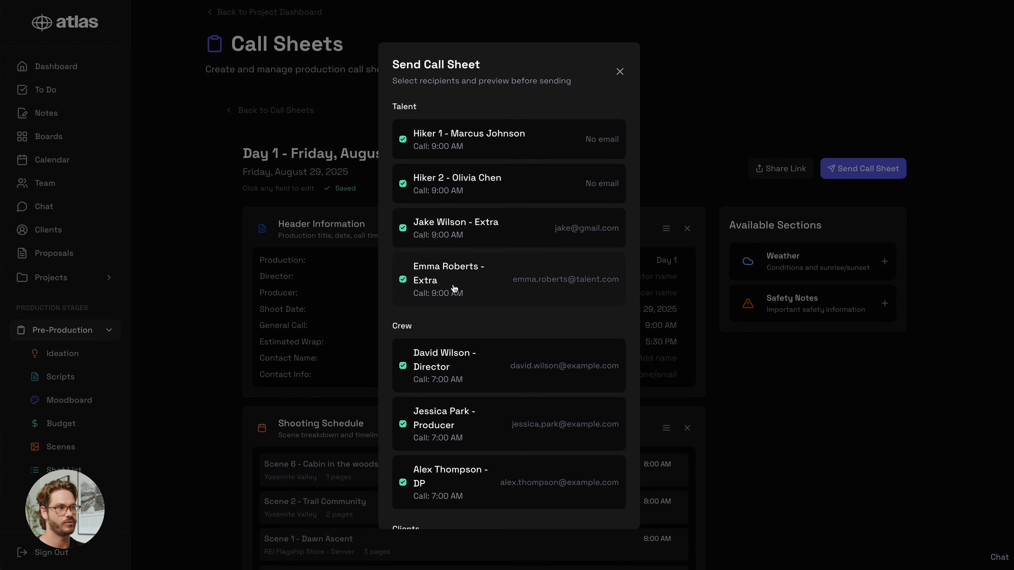
pyautogui.scroll(-4, 453, 324)
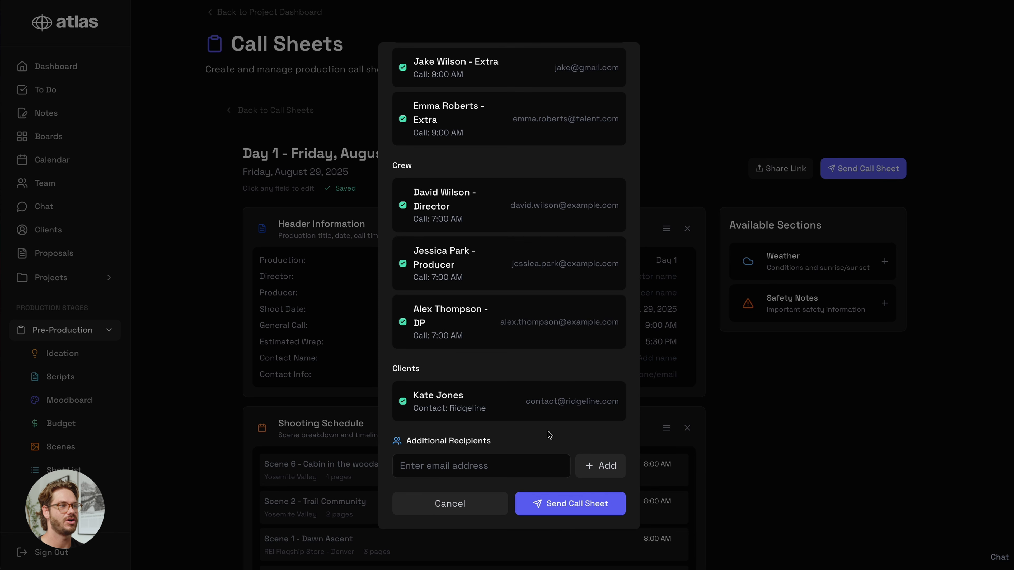
pyautogui.scroll(4, 550, 431)
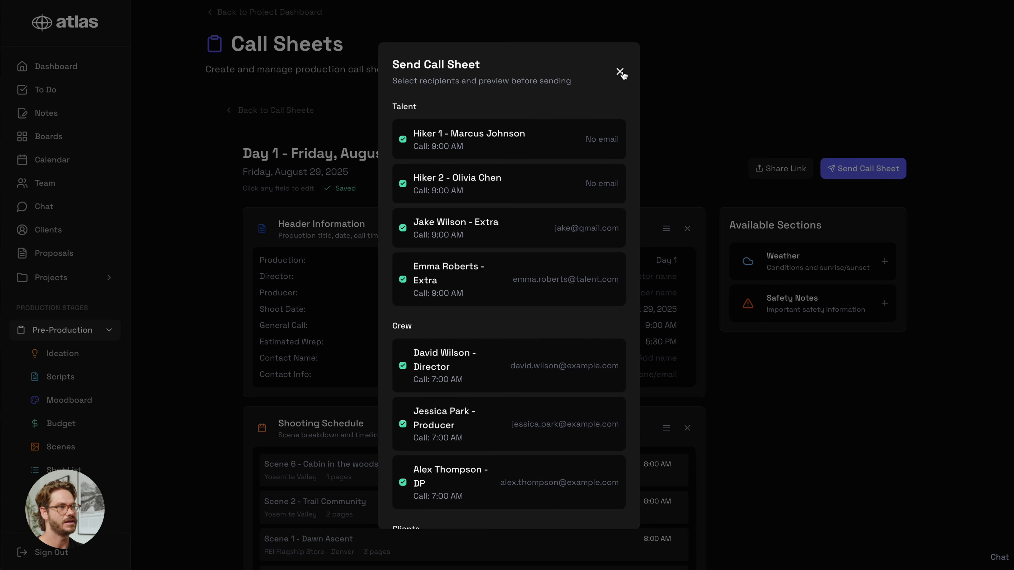
pyautogui.click(620, 72)
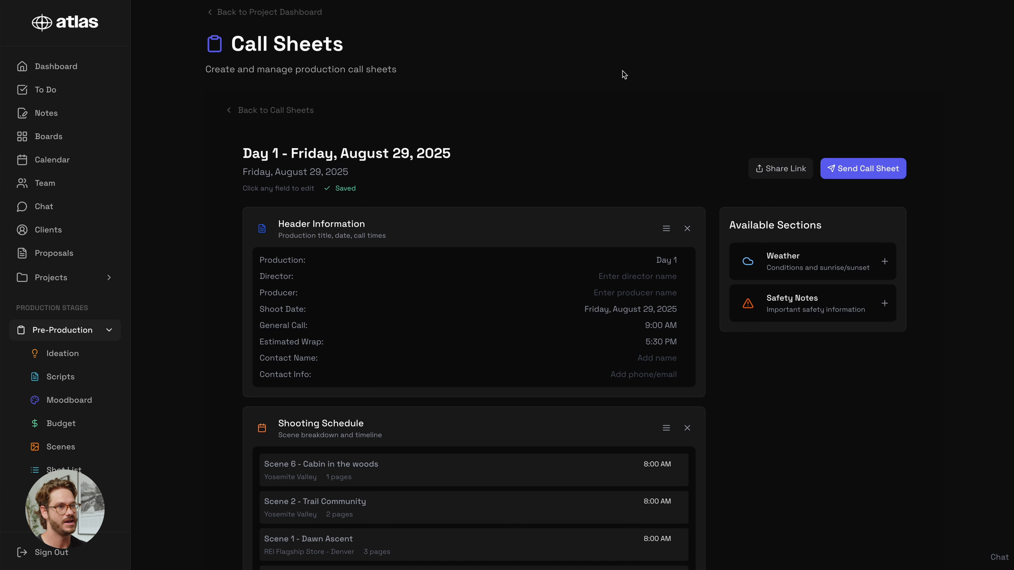
# Check the call sheets' recipient status, and copy the Day 1 call sheet's share link to view its shared page.
pyautogui.click(296, 110)
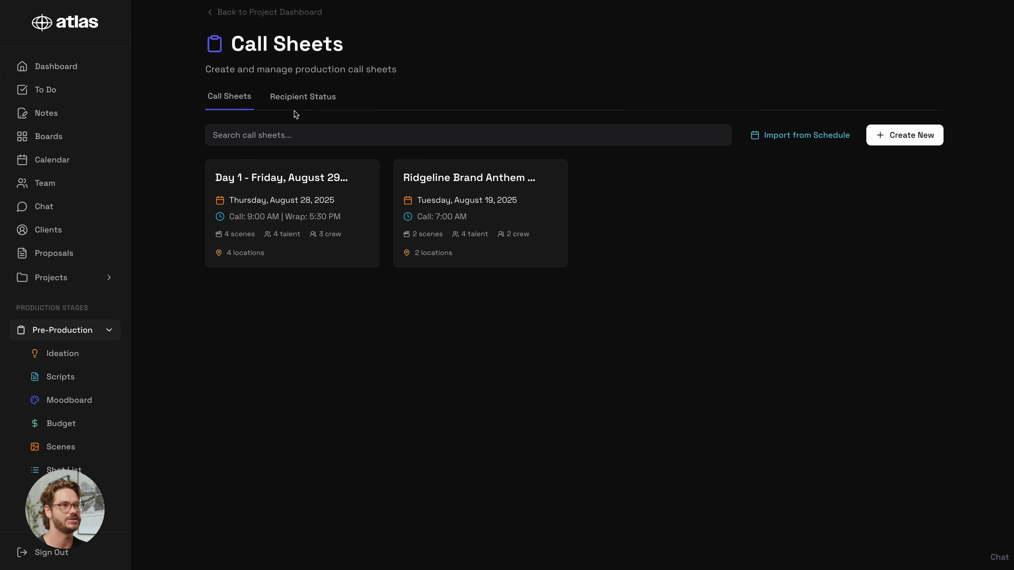
pyautogui.click(312, 101)
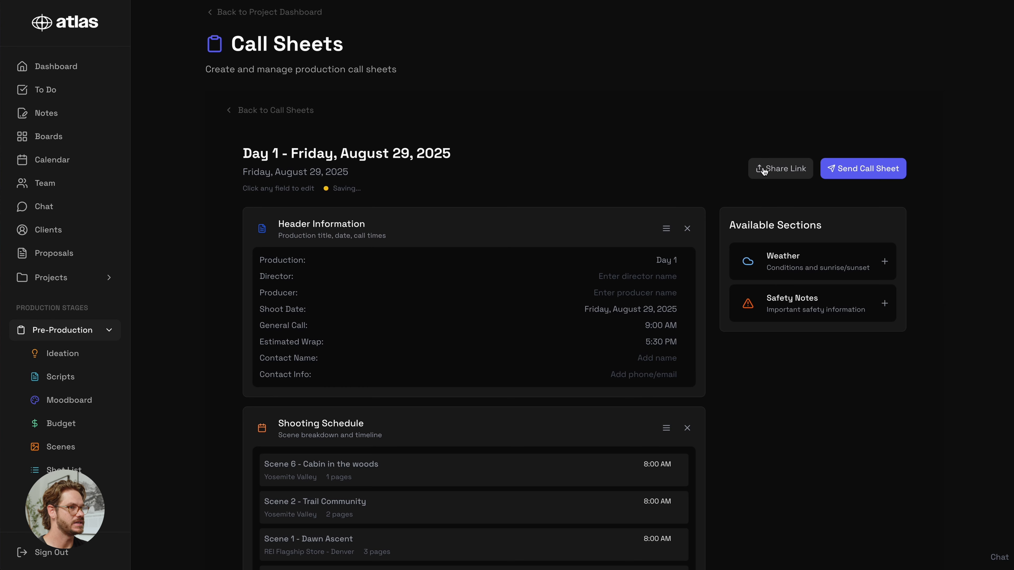
pyautogui.click(763, 169)
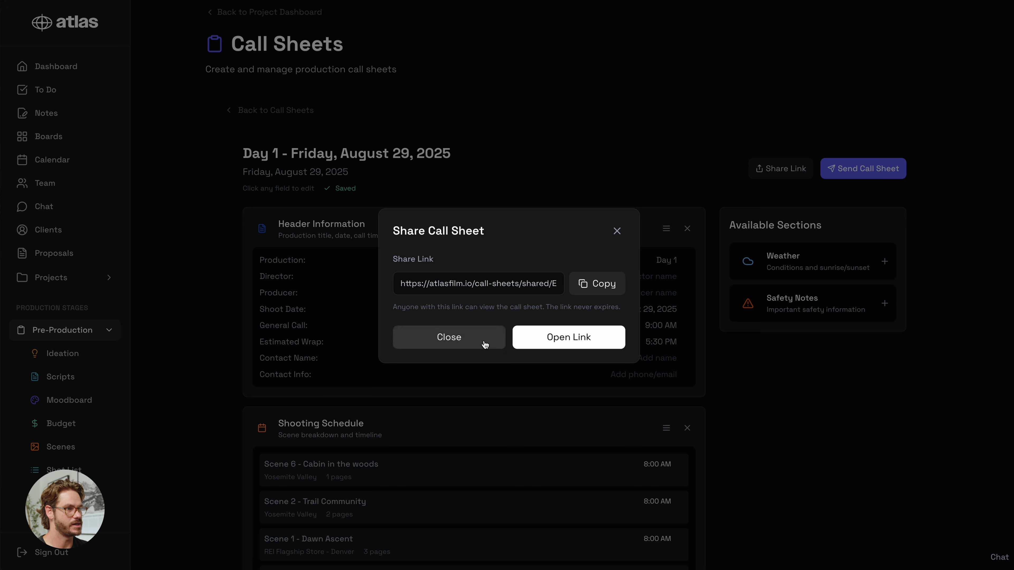
pyautogui.click(599, 292)
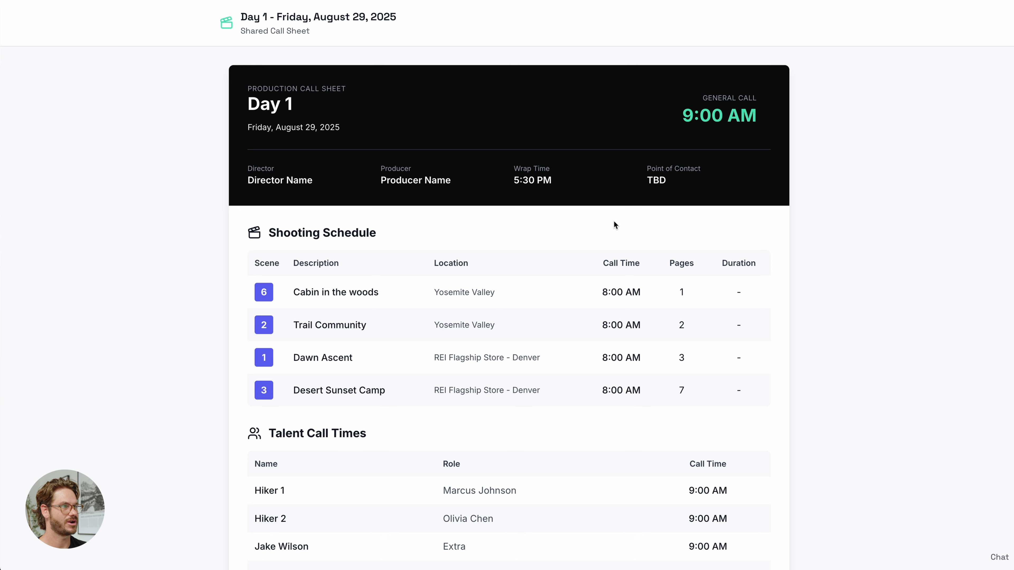
# Look through the shared Day 1 call sheet, from the shooting schedule to the talent, crew, client and location sections.
pyautogui.scroll(-7, 614, 225)
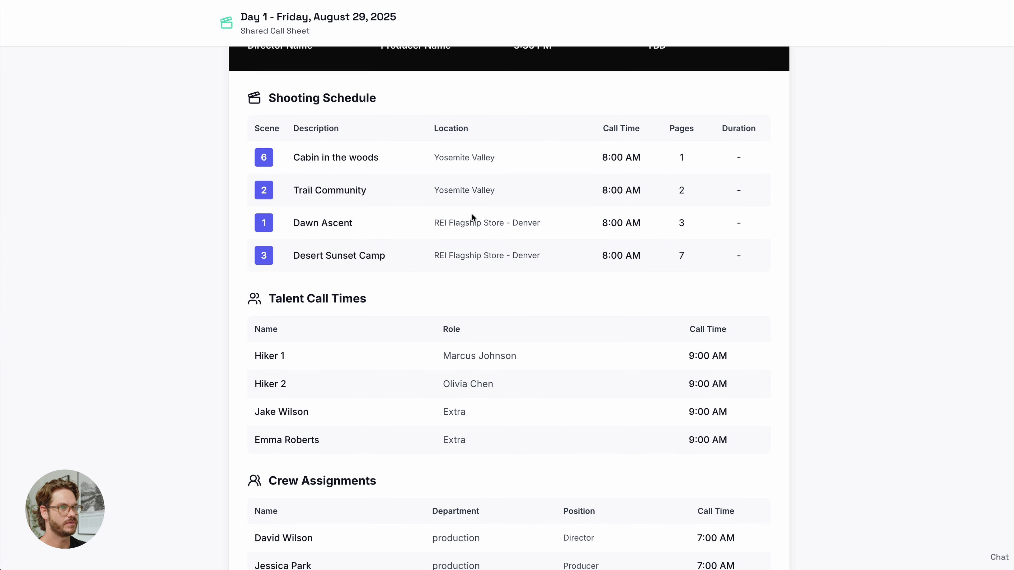
pyautogui.scroll(-8, 472, 215)
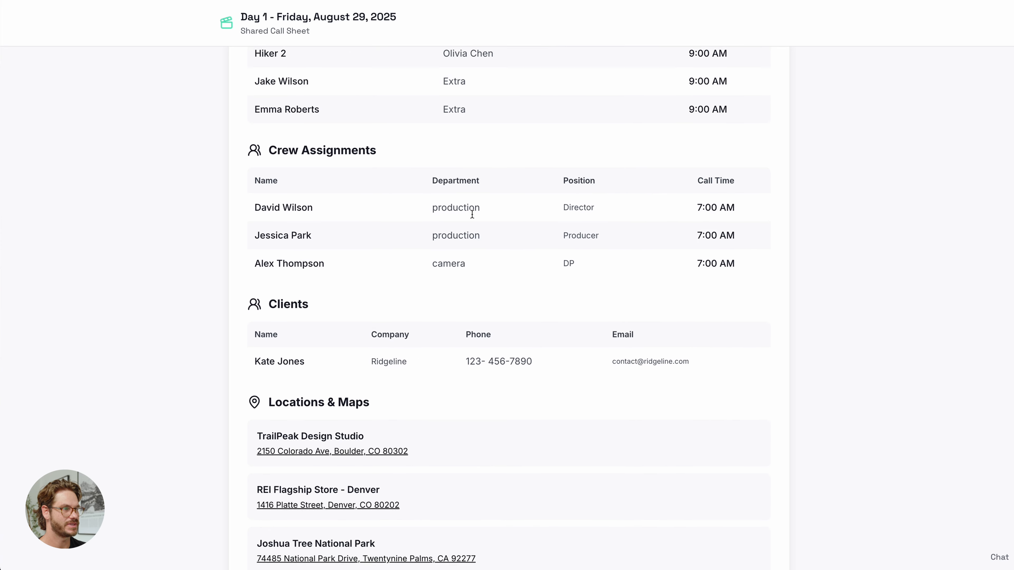
pyautogui.scroll(15, 472, 215)
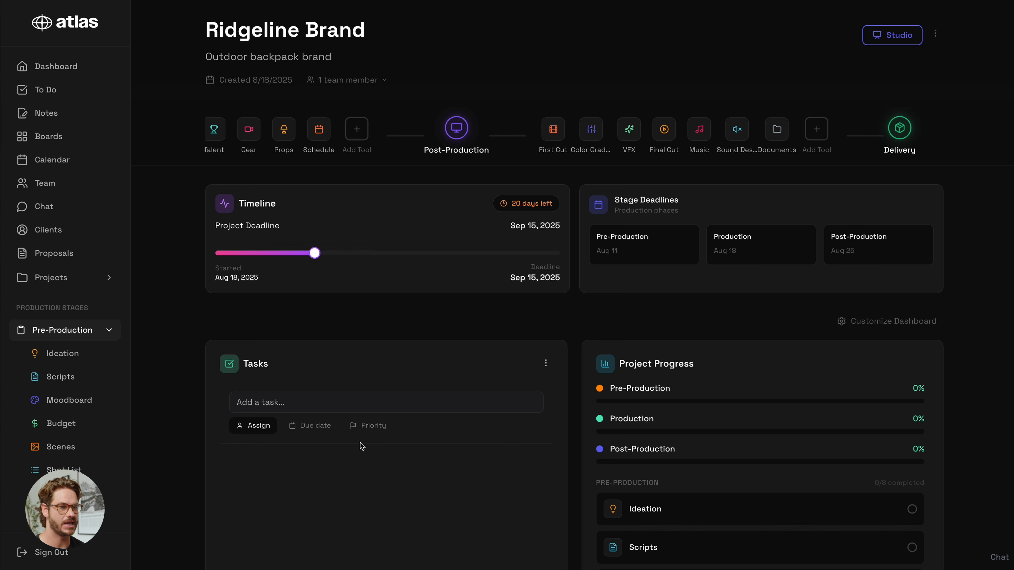
# Look over the Ridgeline Brand project dashboard's widgets and put the cursor in the Tasks widget's new-task field.
pyautogui.scroll(-9, 360, 442)
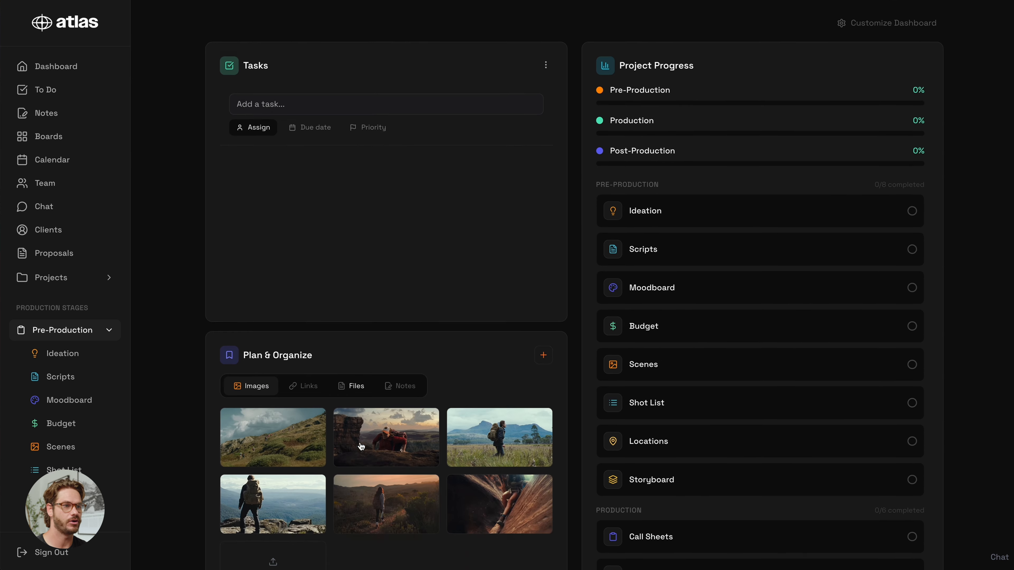
pyautogui.moveTo(360, 446)
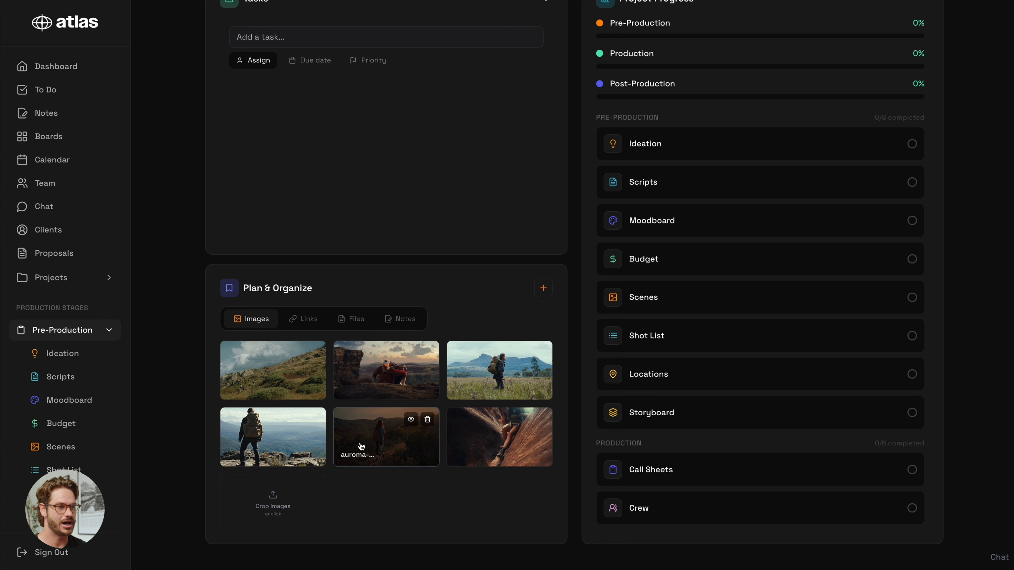
pyautogui.scroll(7, 361, 446)
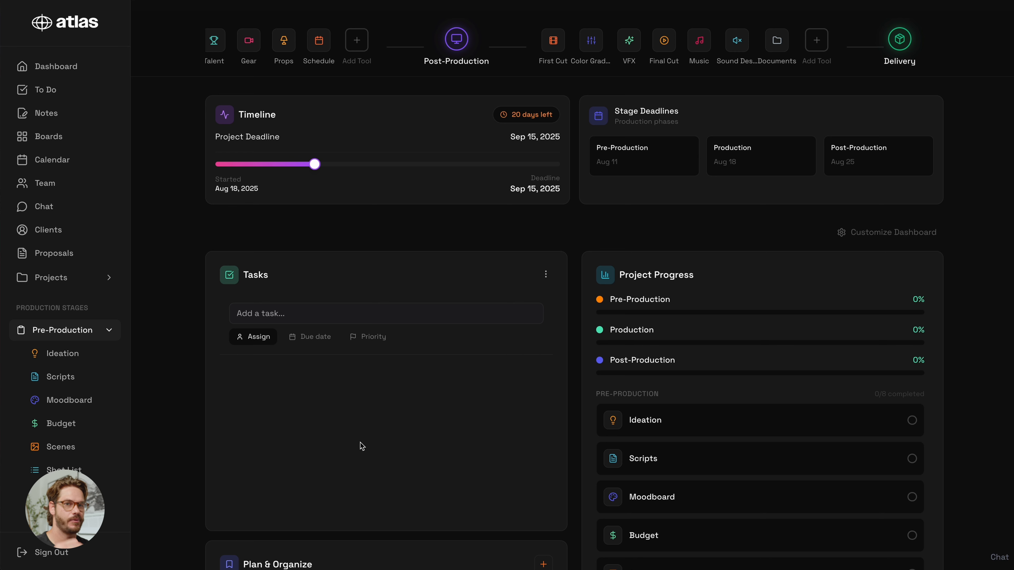
pyautogui.click(325, 318)
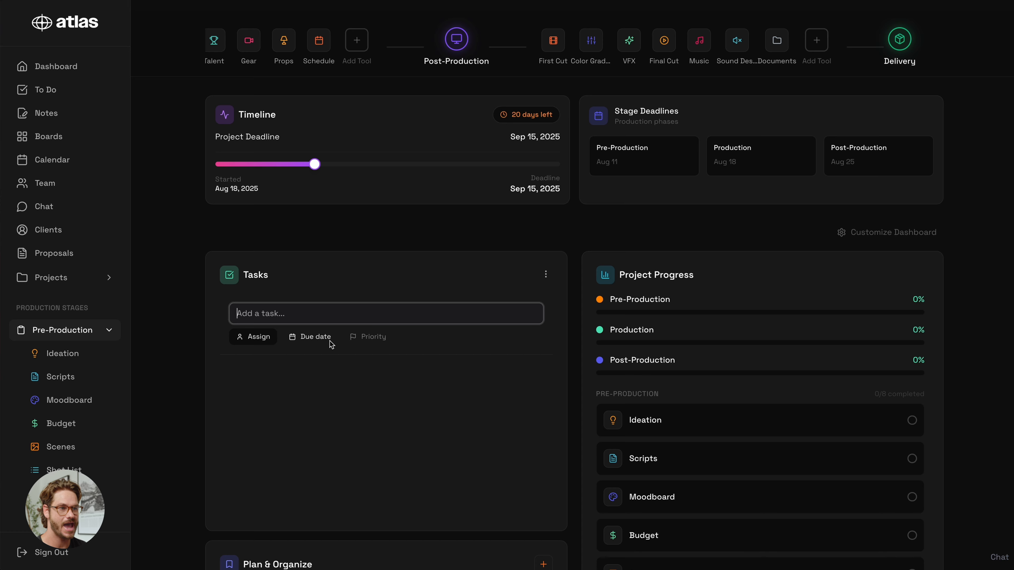
# Browse the links, files and notes stored in the dashboard's Plan & Organize widget, and return to its images.
pyautogui.scroll(-7, 381, 397)
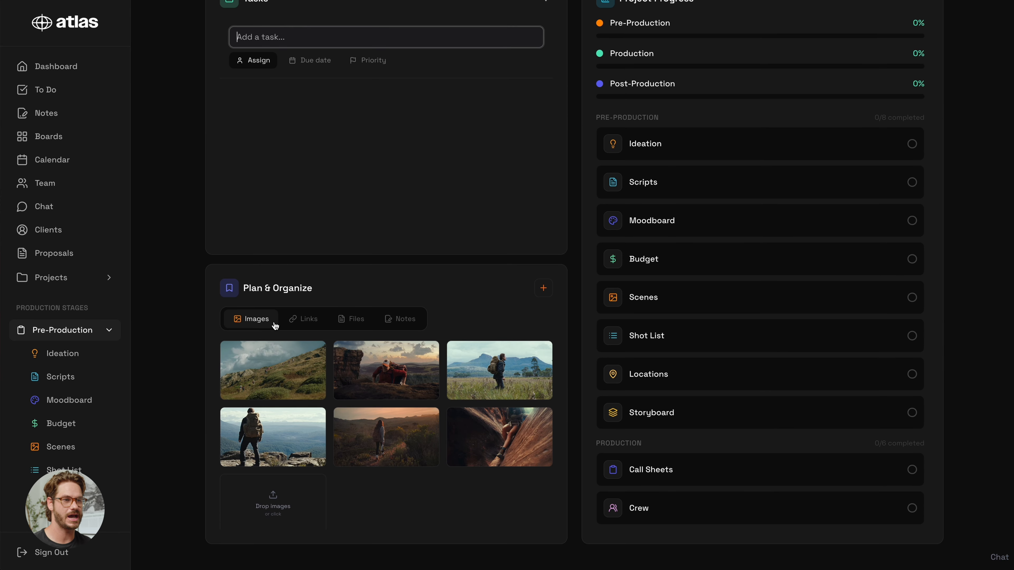
pyautogui.click(304, 322)
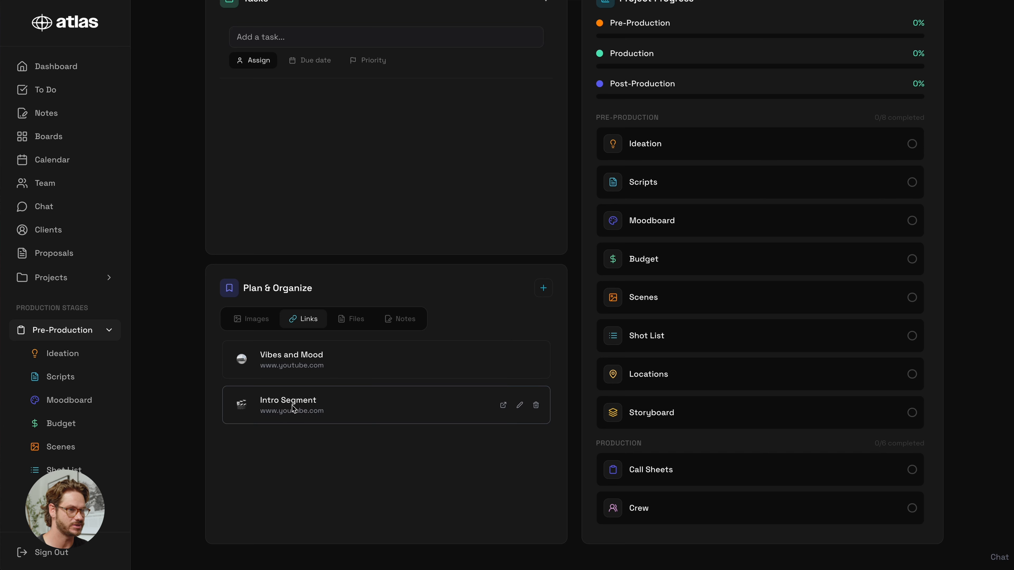
pyautogui.click(352, 324)
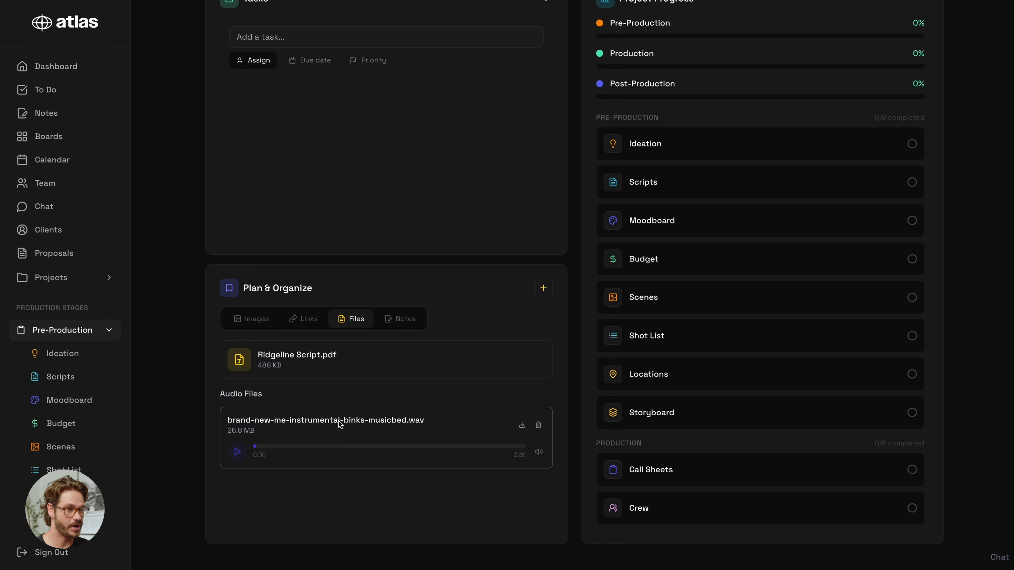
pyautogui.click(398, 320)
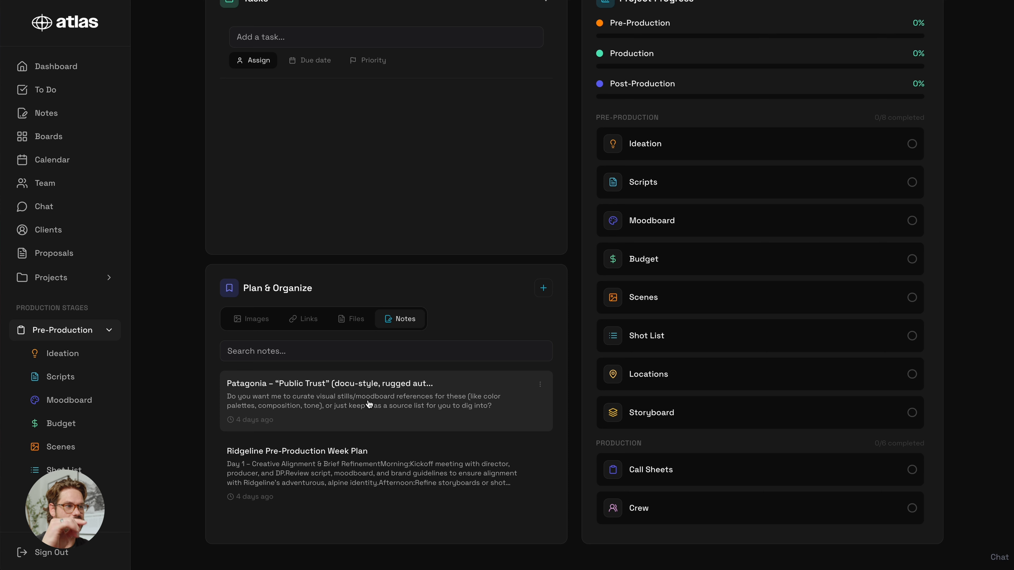
pyautogui.click(255, 319)
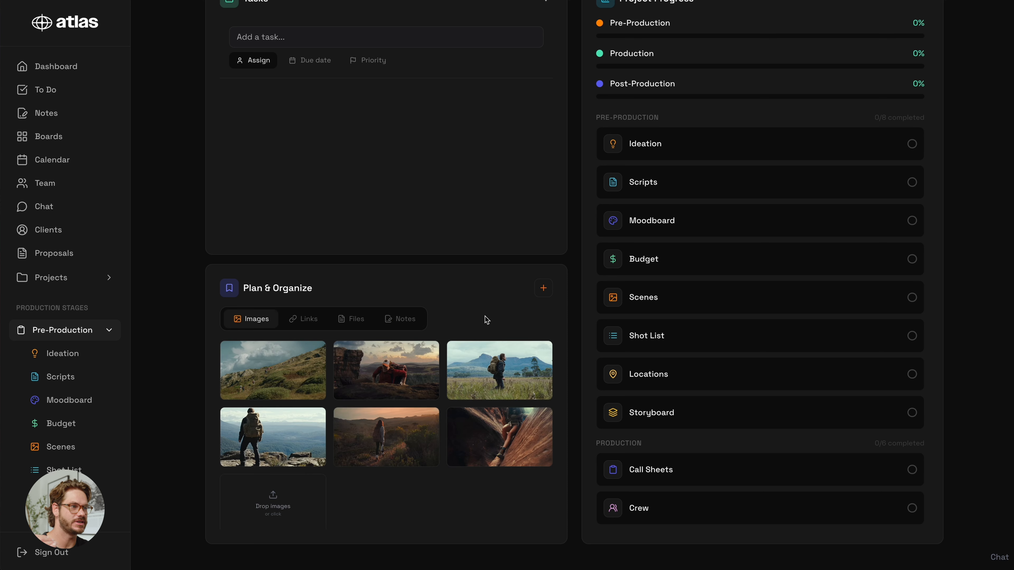
# Customize the project dashboard to hide the Project Overview widget, save the layout, and look over the rearranged dashboard.
pyautogui.scroll(9, 486, 319)
pyautogui.click(851, 322)
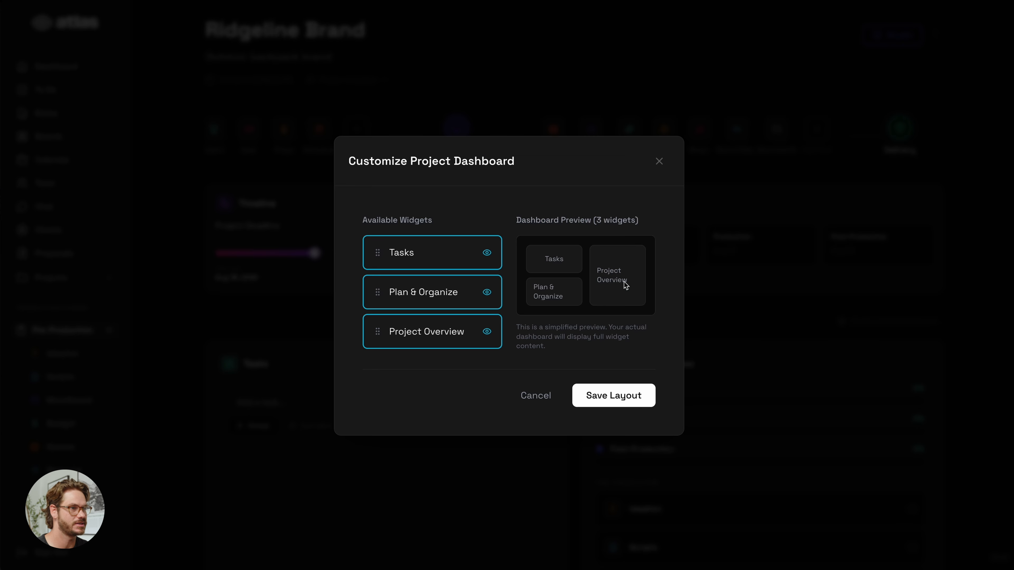
pyautogui.click(461, 340)
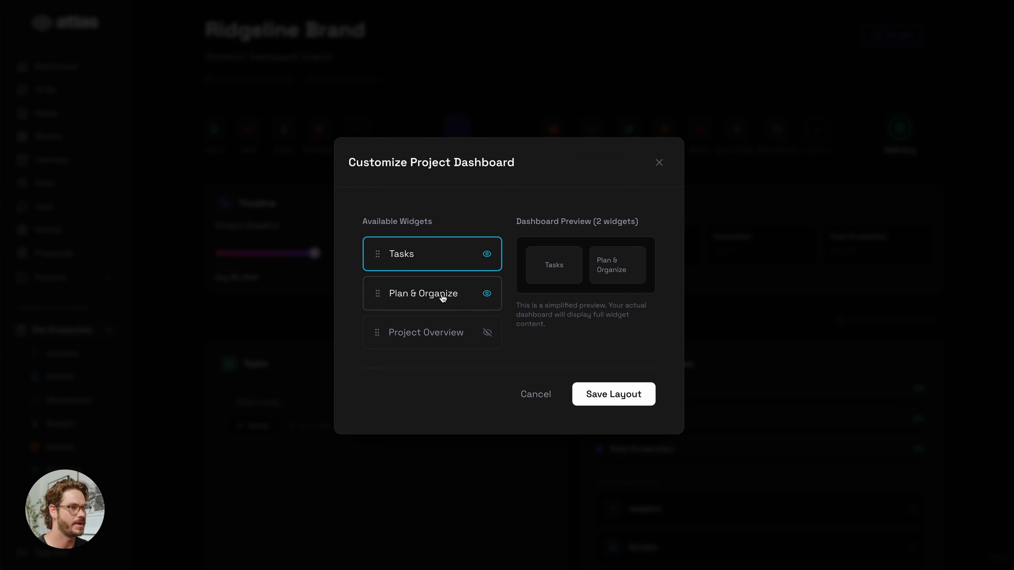
pyautogui.click(598, 401)
pyautogui.scroll(-2, 577, 433)
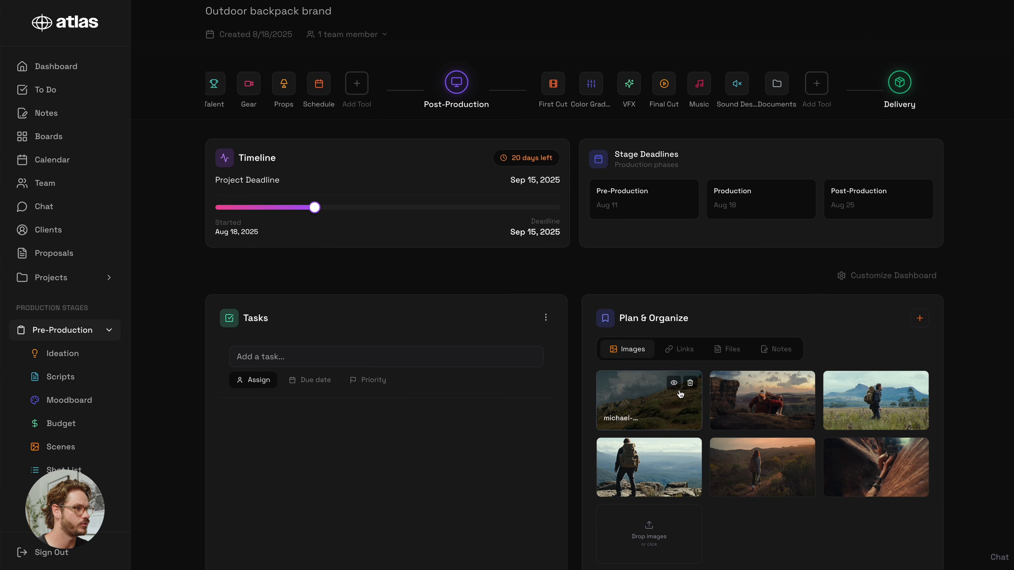
pyautogui.scroll(-2, 546, 429)
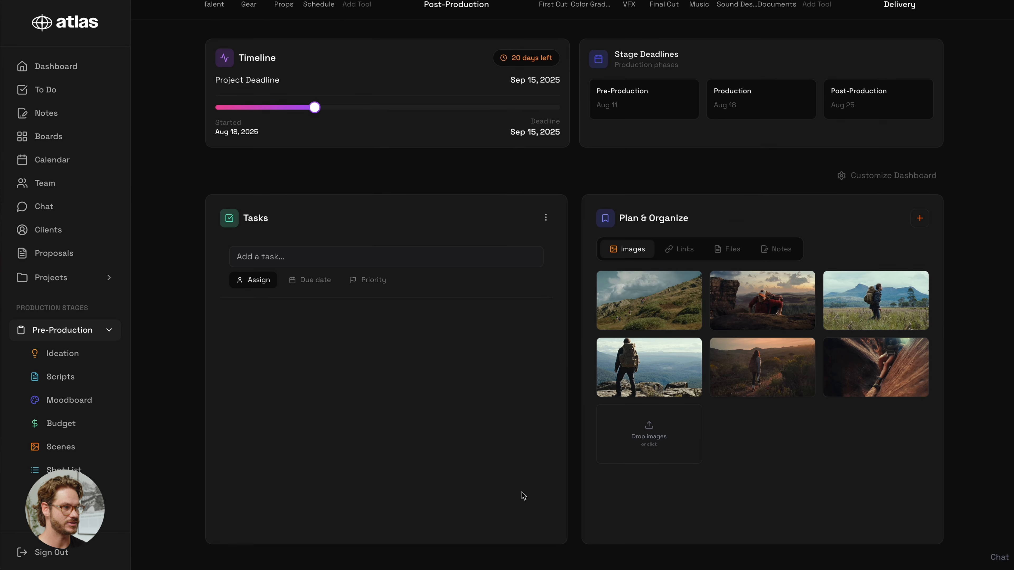
# Open the First Cut tool in the Post-Production stage and examine its tasks, Plan & Organize images and Review Files.
pyautogui.scroll(3, 523, 495)
pyautogui.hscroll(2, 599, 146)
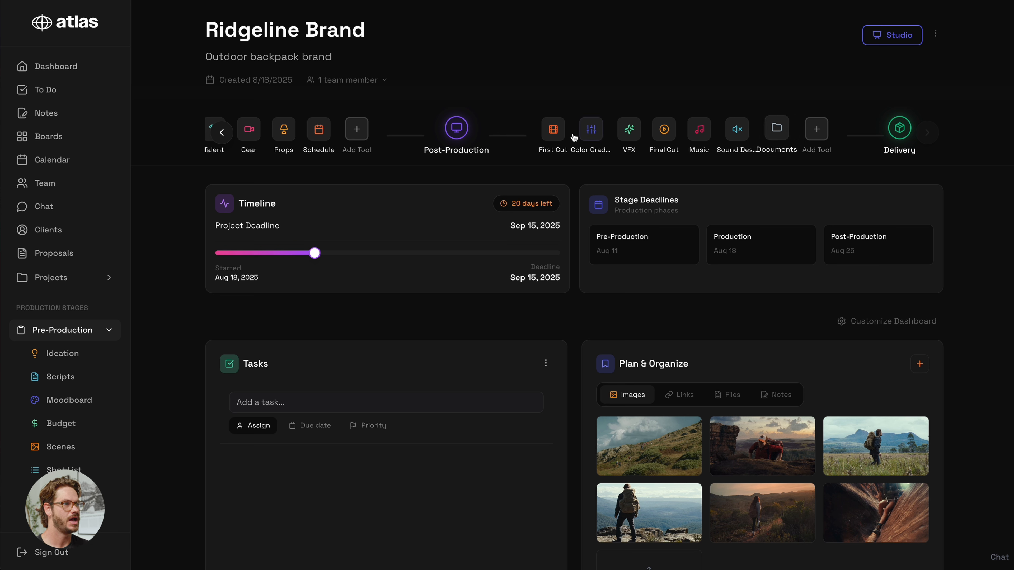
pyautogui.click(553, 130)
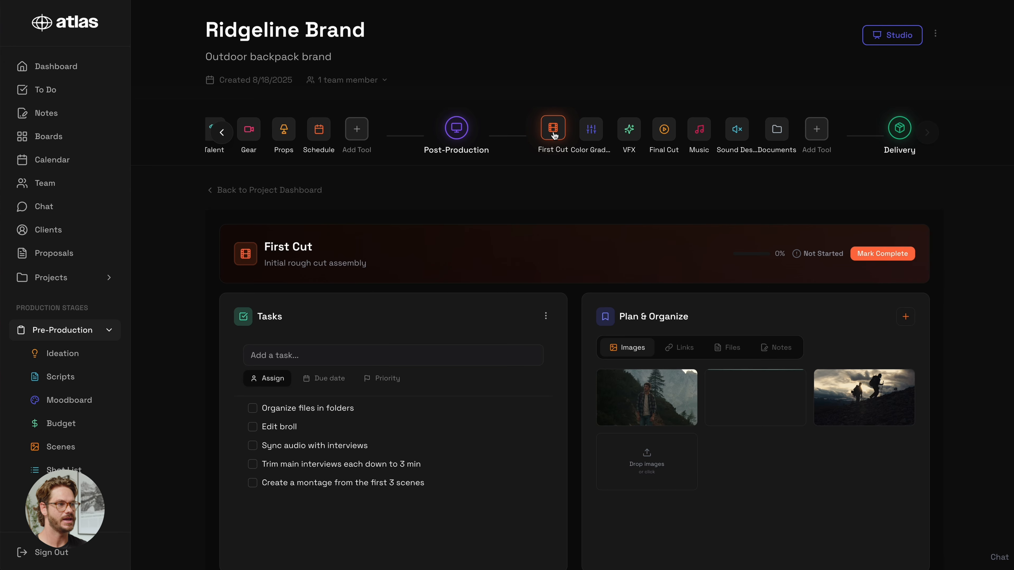
pyautogui.scroll(-4, 527, 254)
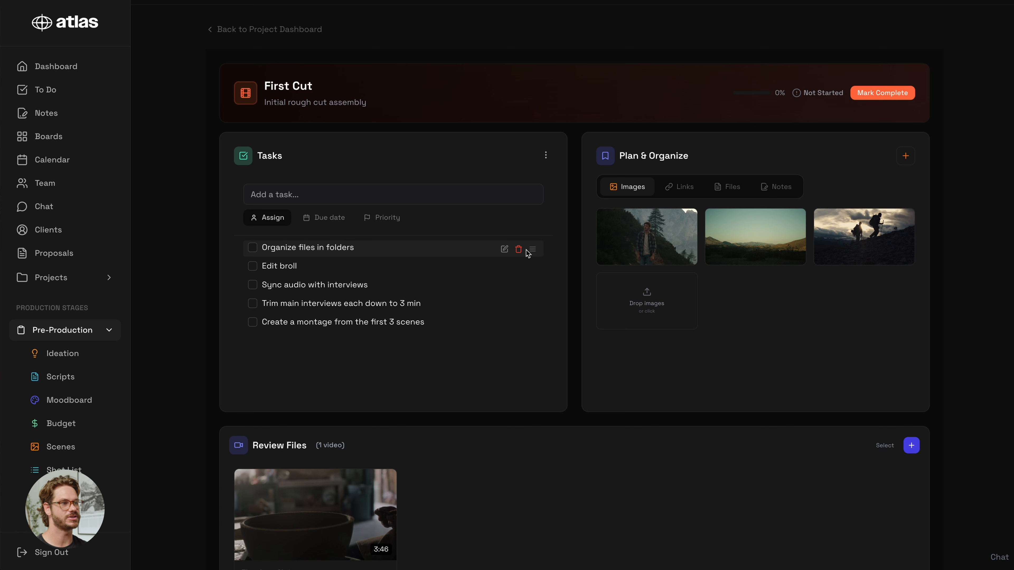
pyautogui.scroll(3, 543, 323)
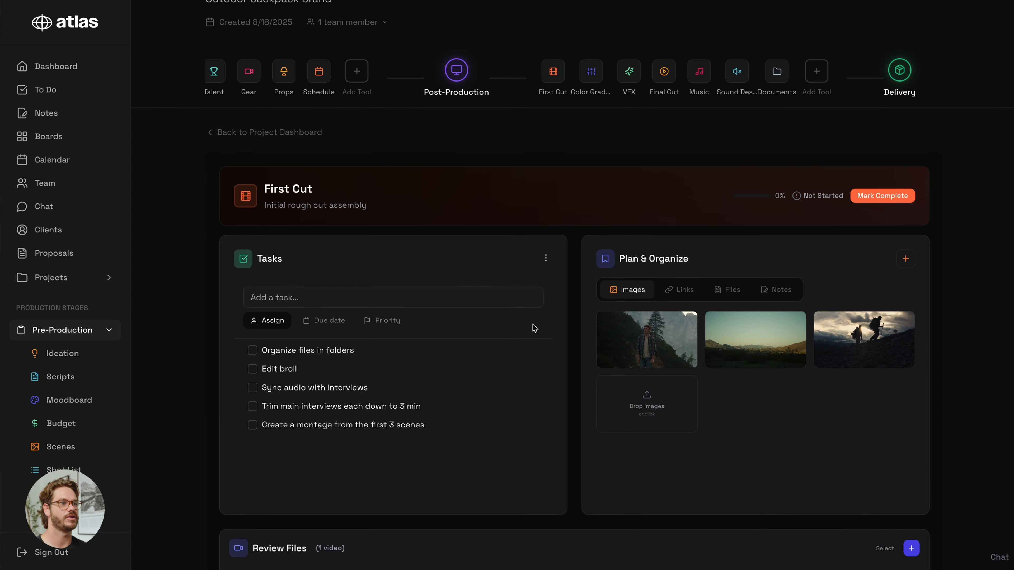
pyautogui.scroll(-1, 679, 411)
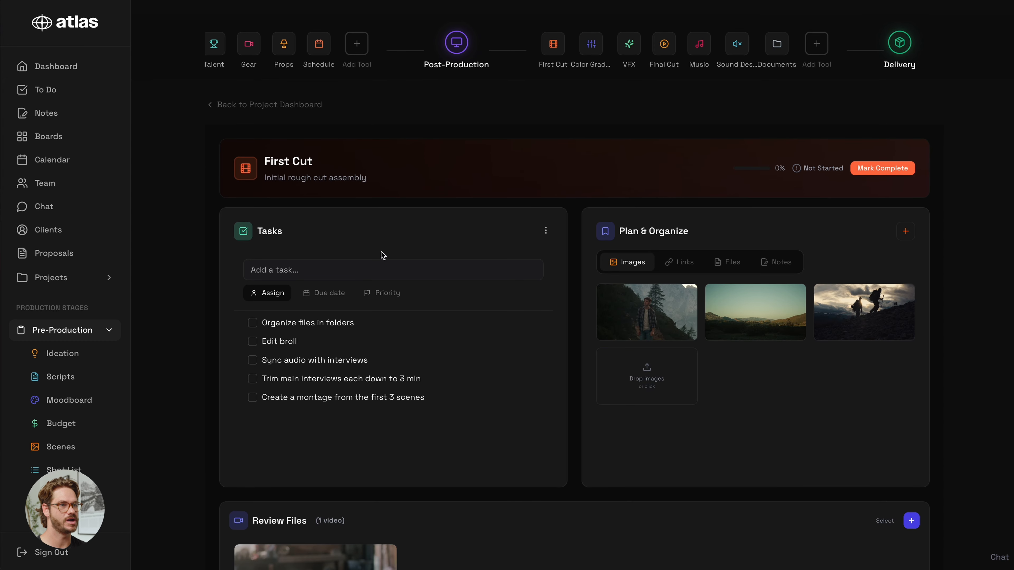
pyautogui.scroll(-5, 639, 288)
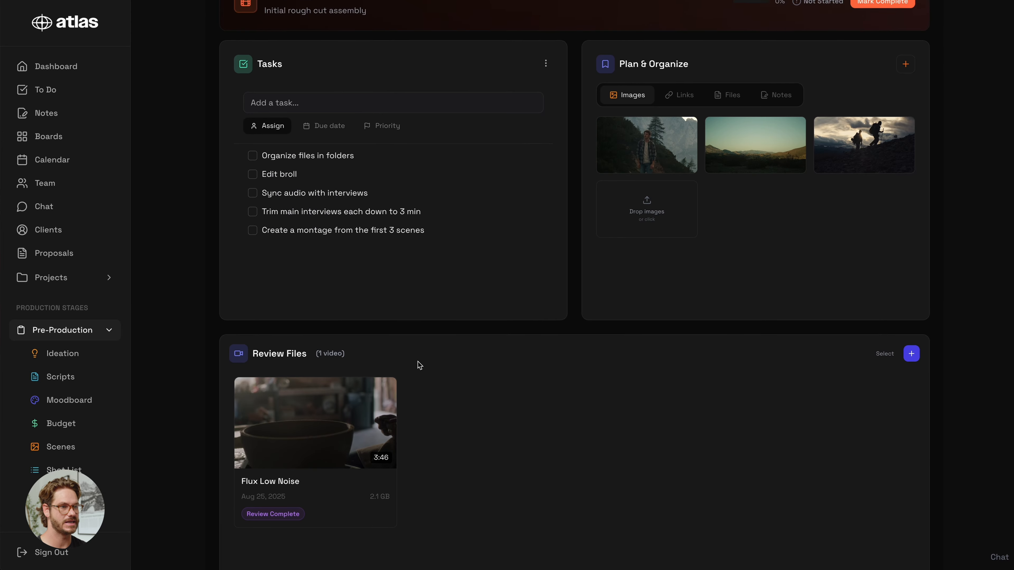
pyautogui.scroll(5, 412, 364)
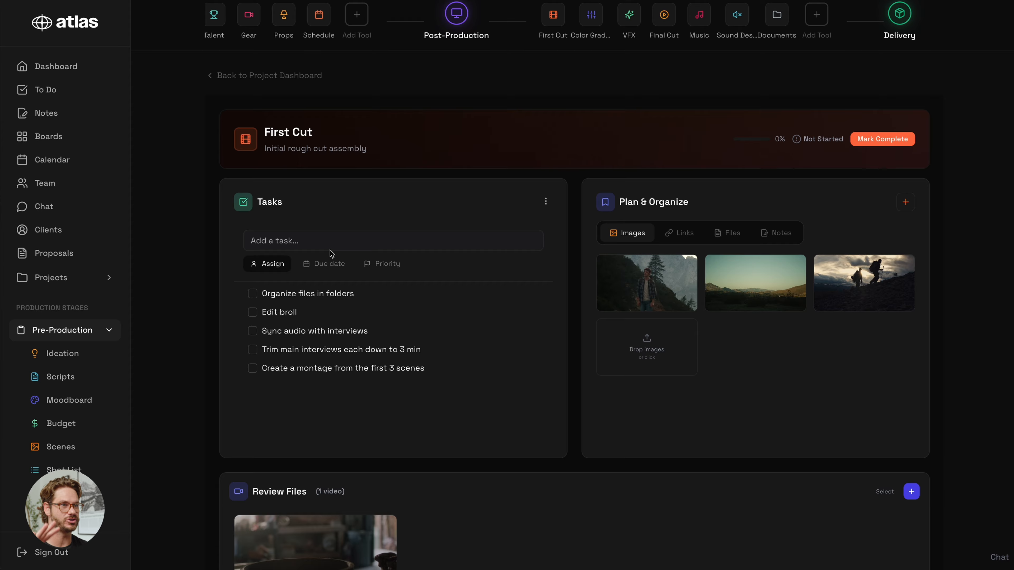
pyautogui.scroll(3, 331, 254)
pyautogui.scroll(-1, 331, 253)
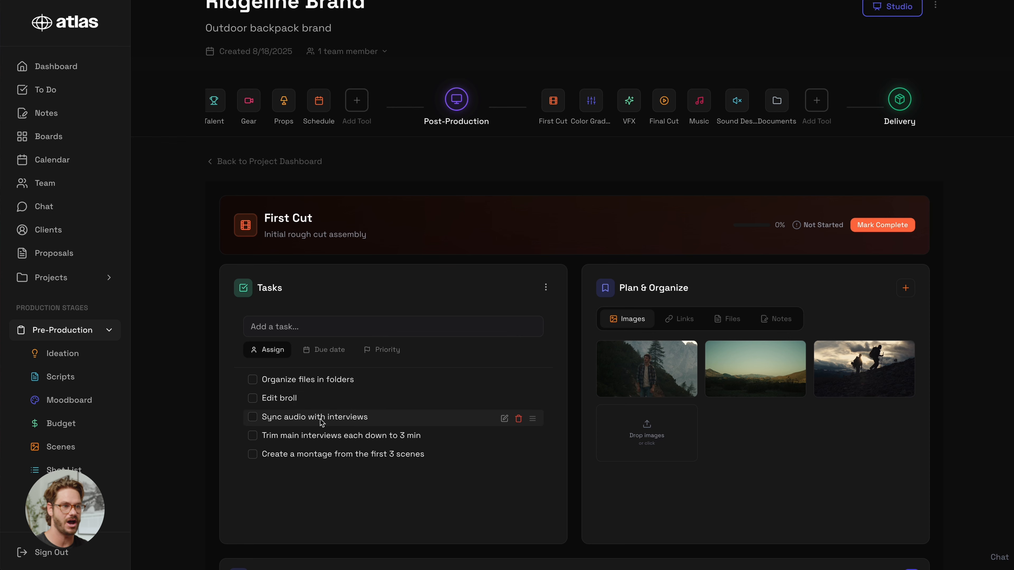
pyautogui.scroll(-1, 322, 422)
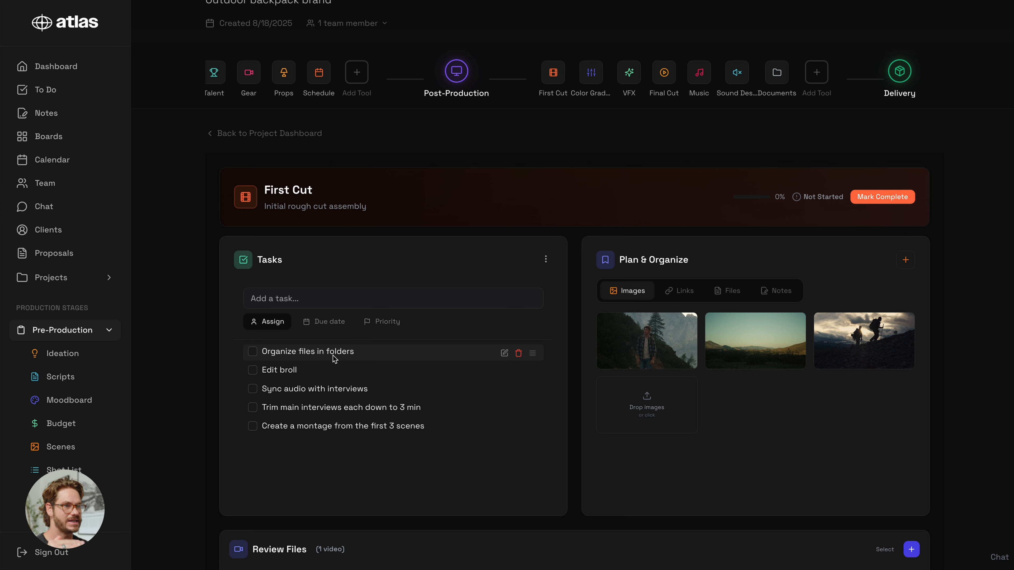
# Browse the links, audio files and notes in First Cut's Plan & Organize widget.
pyautogui.moveTo(656, 367)
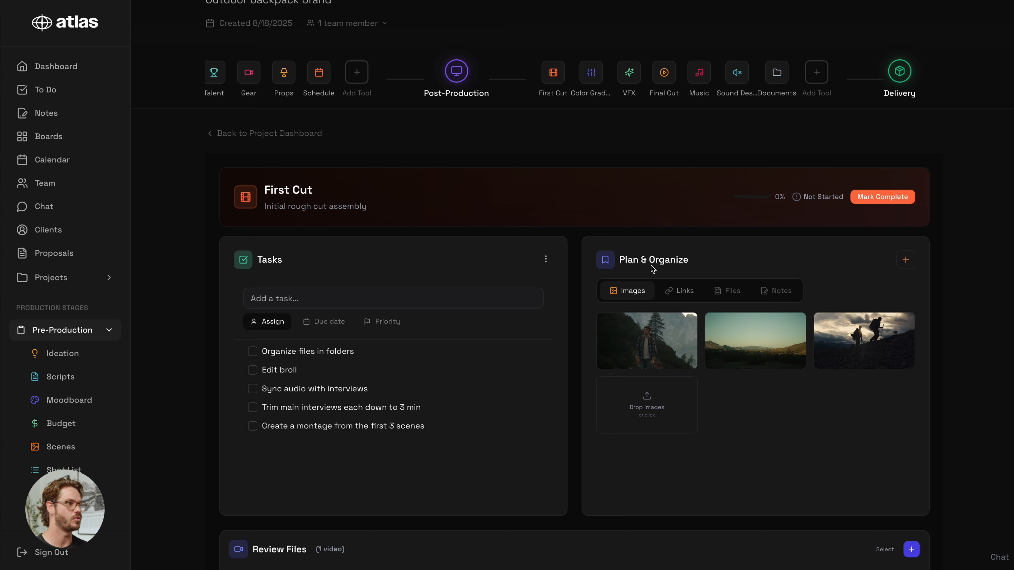
pyautogui.click(684, 293)
pyautogui.click(733, 292)
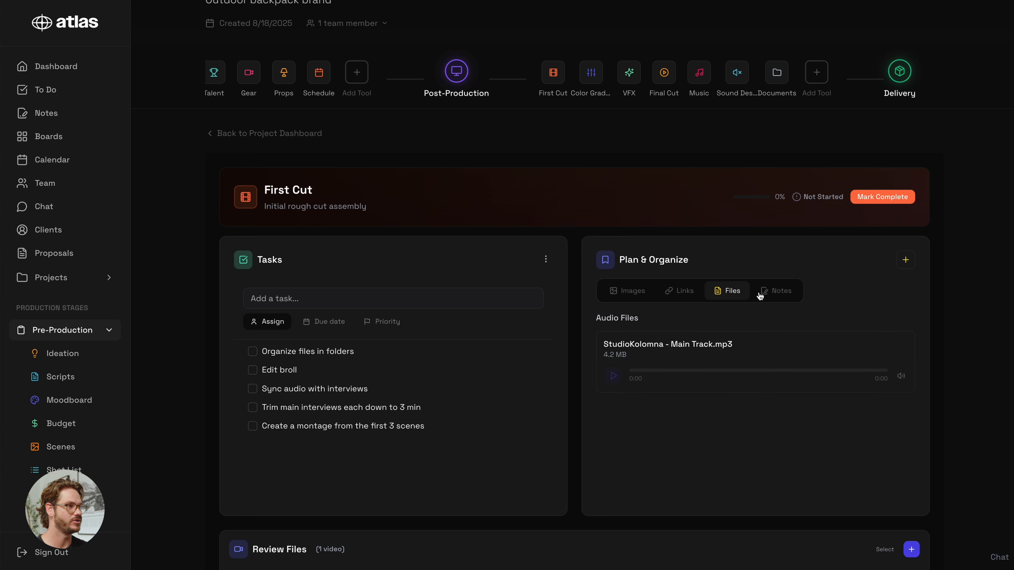
pyautogui.click(685, 295)
pyautogui.moveTo(683, 336)
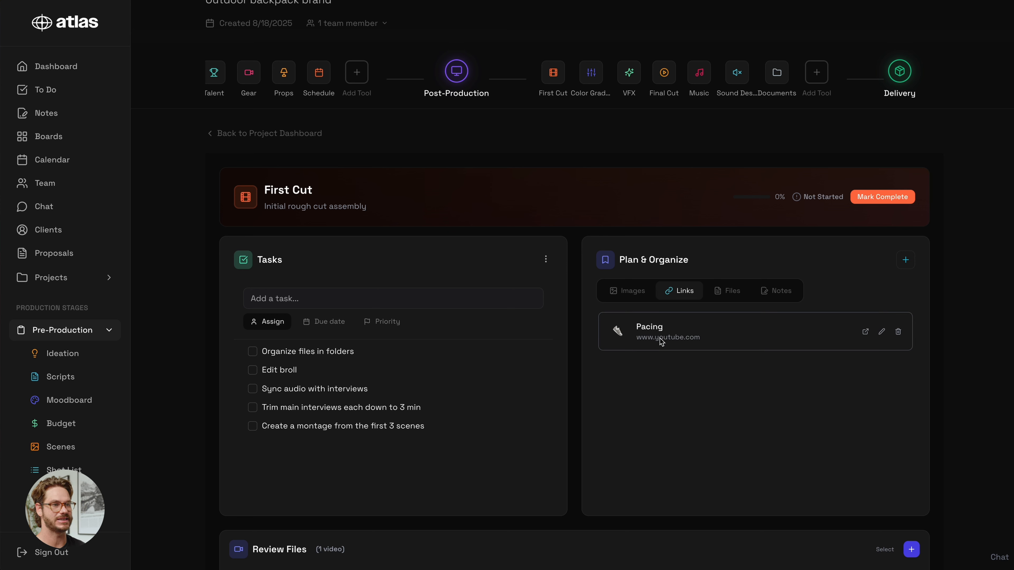
pyautogui.click(738, 293)
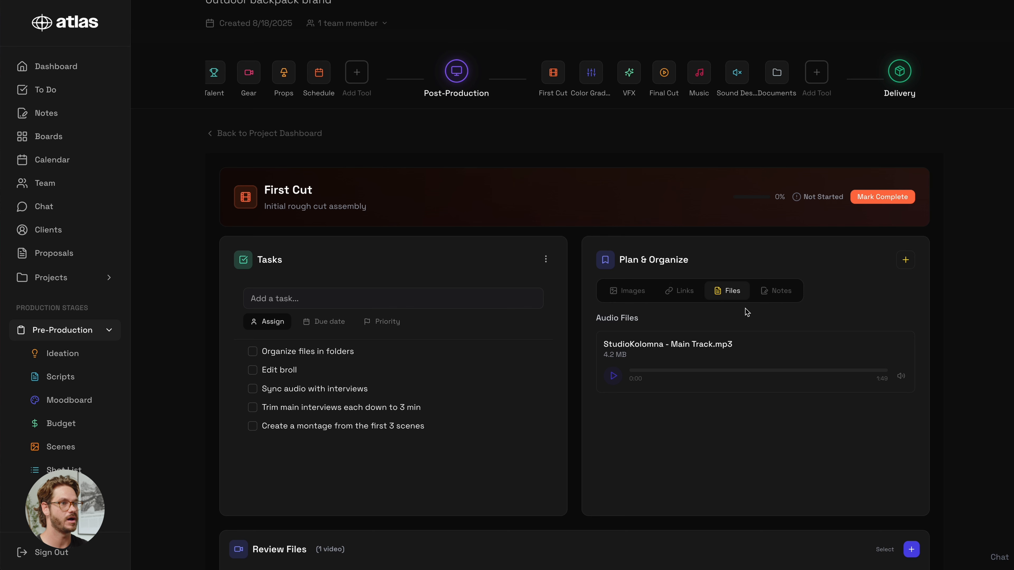
pyautogui.click(775, 291)
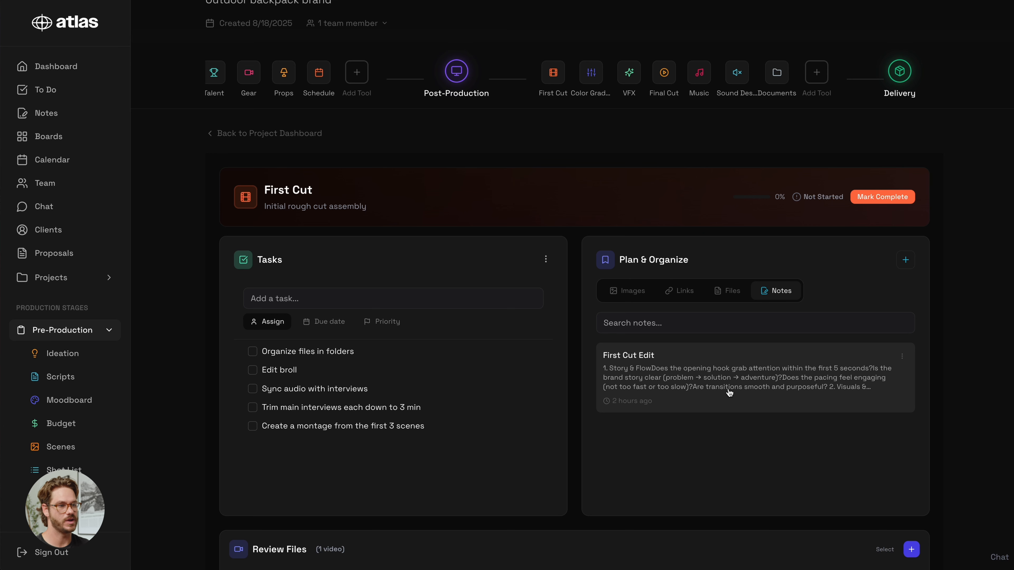
# Open the Flux Low Noise video from First Cut's Review Files in the review player.
pyautogui.scroll(-8, 729, 393)
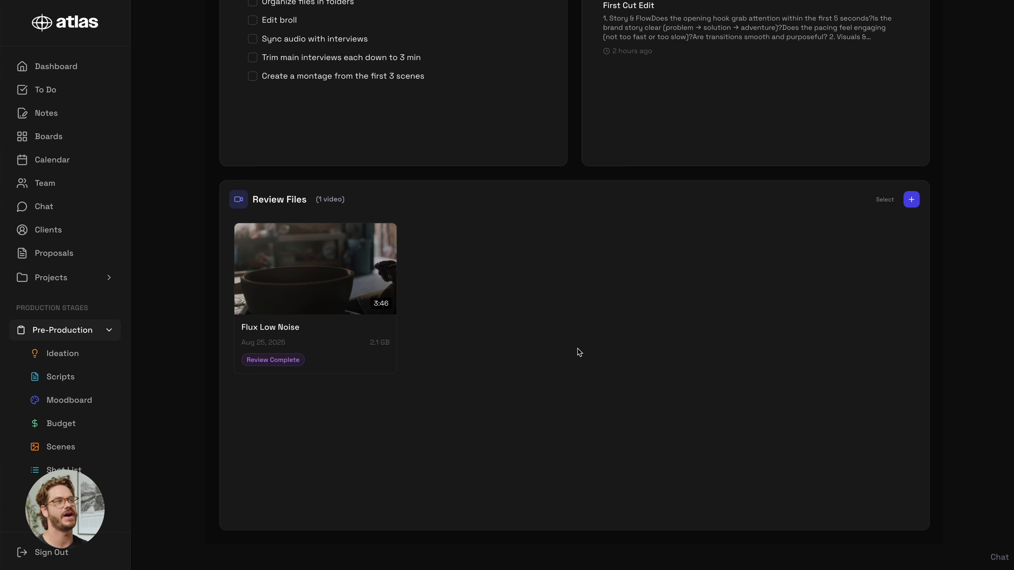
pyautogui.scroll(5, 577, 349)
pyautogui.scroll(4, 579, 351)
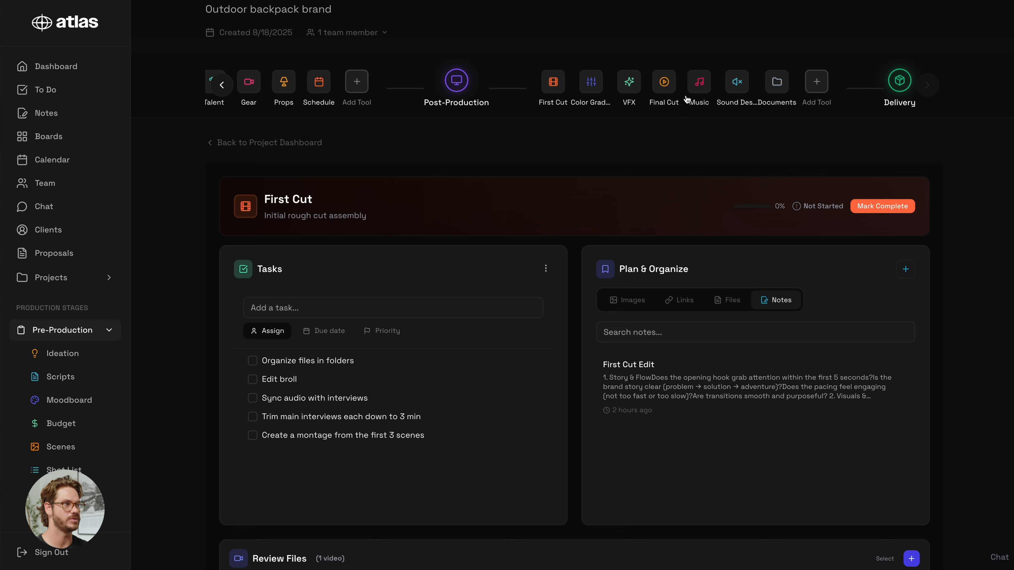
pyautogui.scroll(-7, 555, 290)
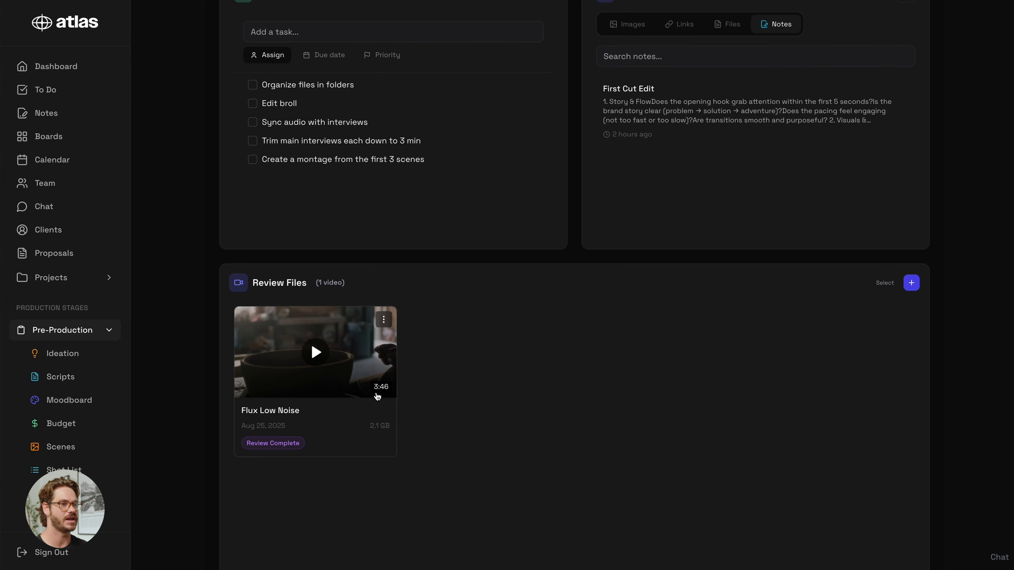
pyautogui.click(315, 351)
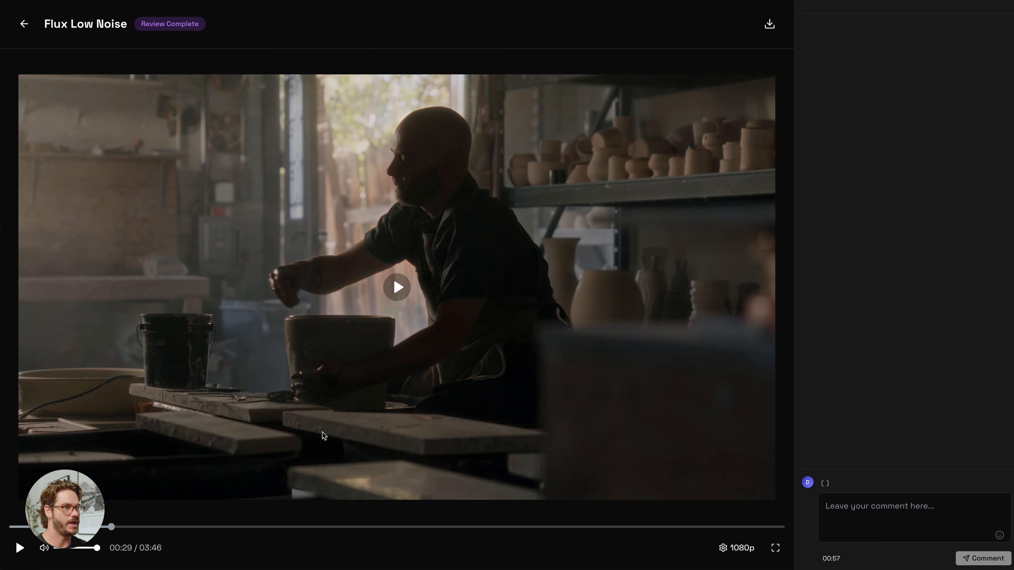
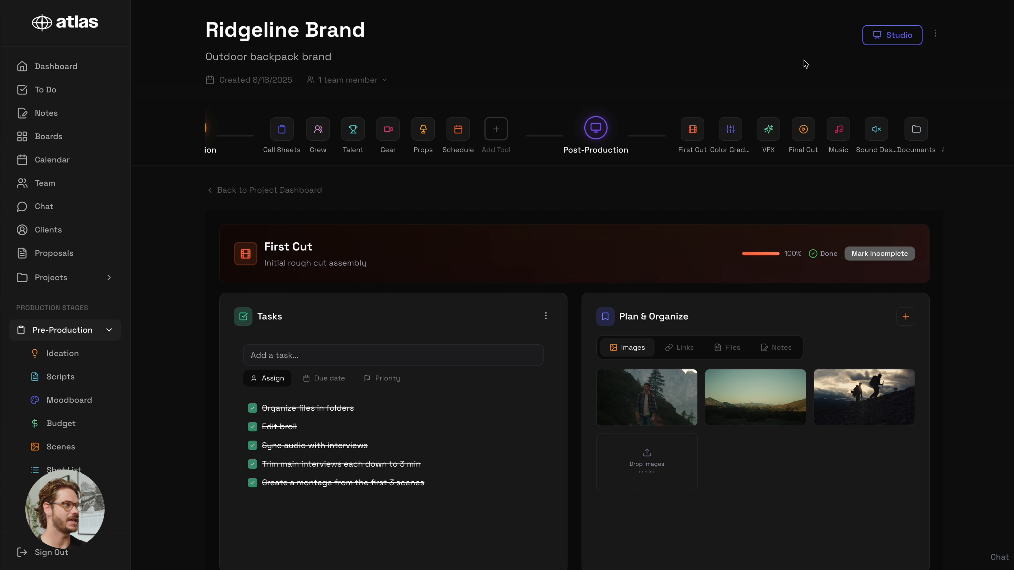
# Open the project's Studio and look over its Final Deliverables videos and Stills.
pyautogui.click(894, 39)
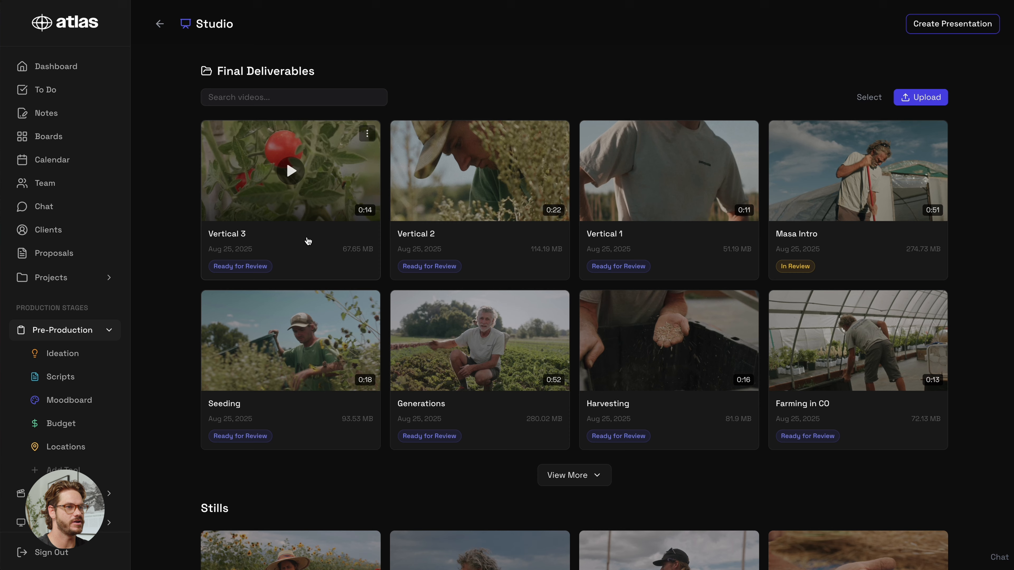
pyautogui.scroll(-4, 477, 331)
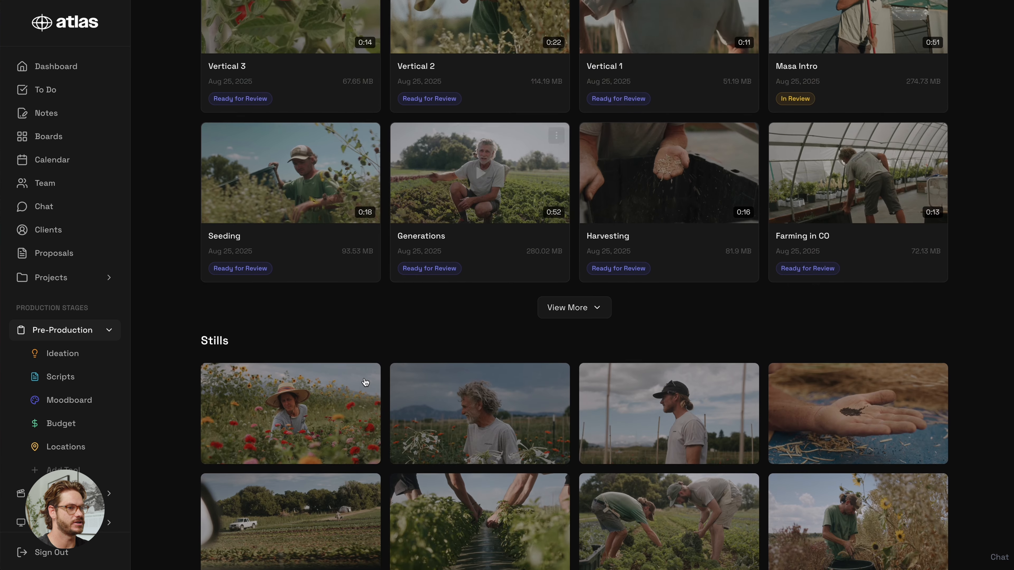
pyautogui.scroll(5, 392, 352)
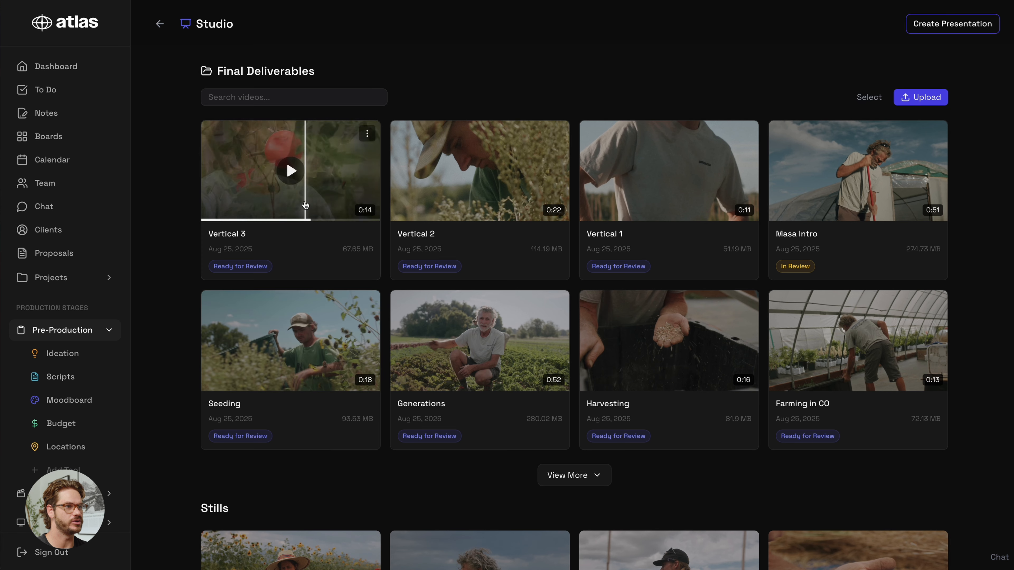
pyautogui.scroll(-3, 445, 245)
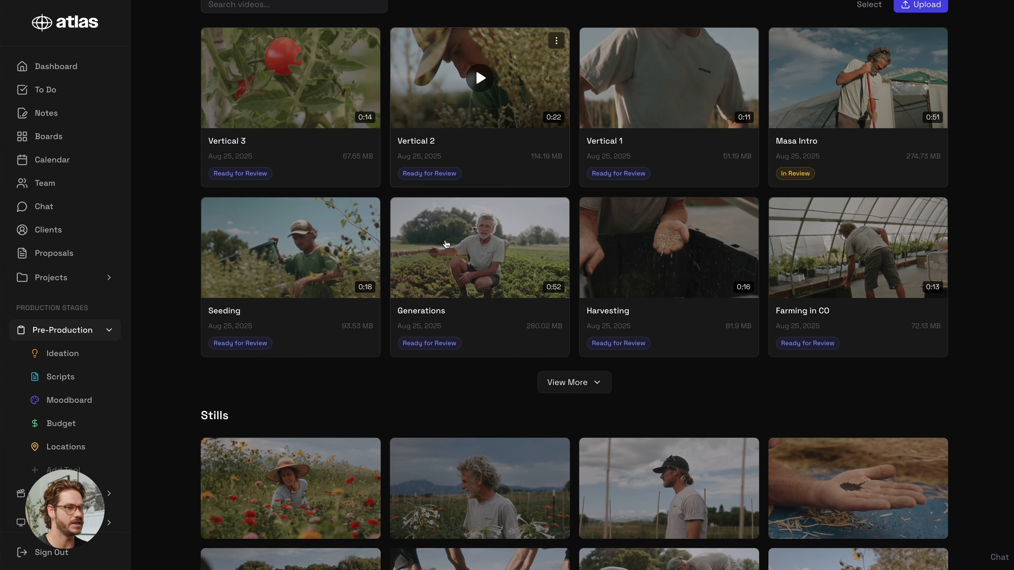
pyautogui.scroll(-4, 446, 245)
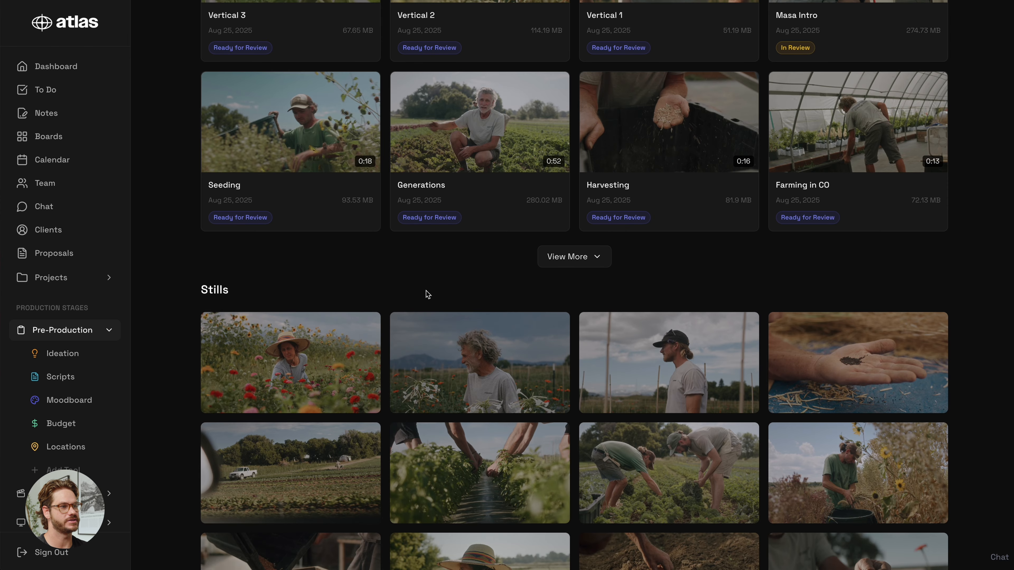
pyautogui.scroll(7, 428, 295)
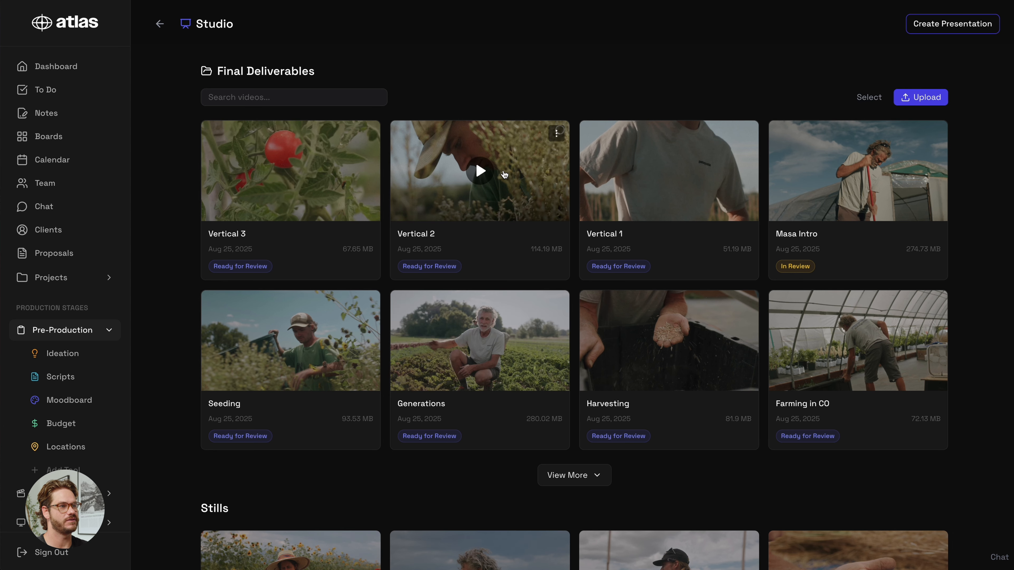
# Create a new presentation in Studio and look through the videos available to add.
pyautogui.click(958, 29)
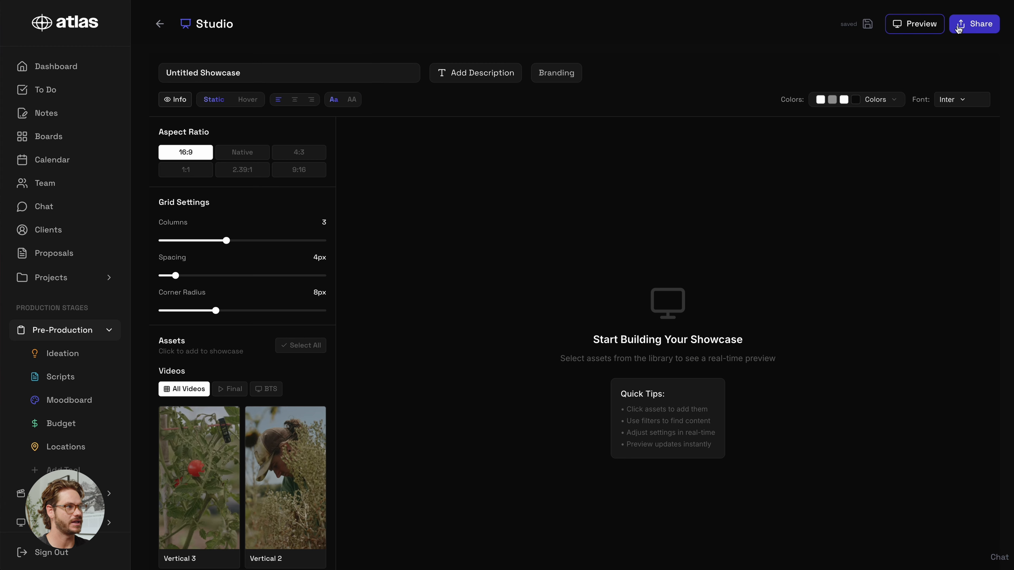
pyautogui.scroll(-2, 287, 358)
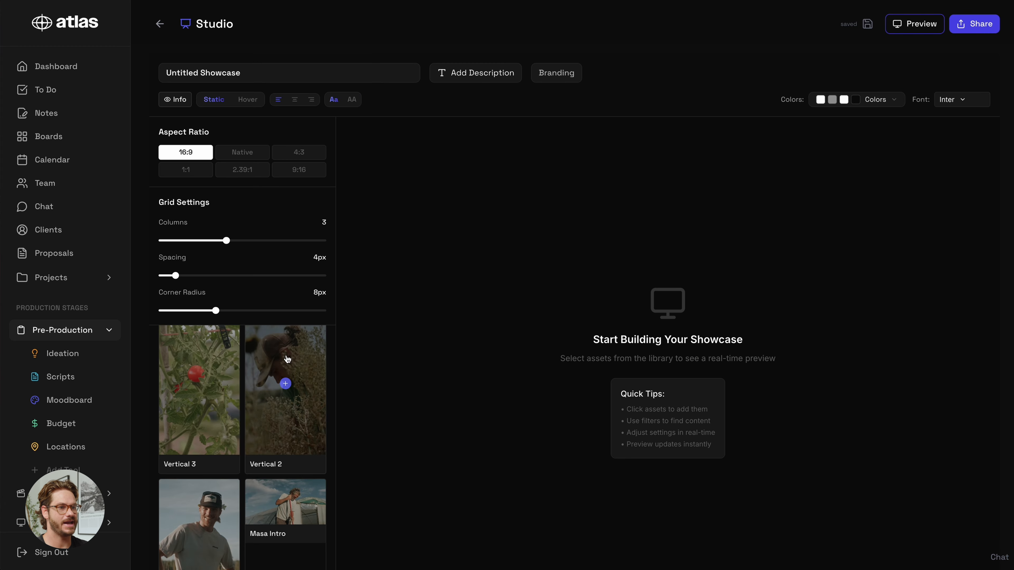
pyautogui.scroll(2, 291, 363)
pyautogui.scroll(-4, 261, 338)
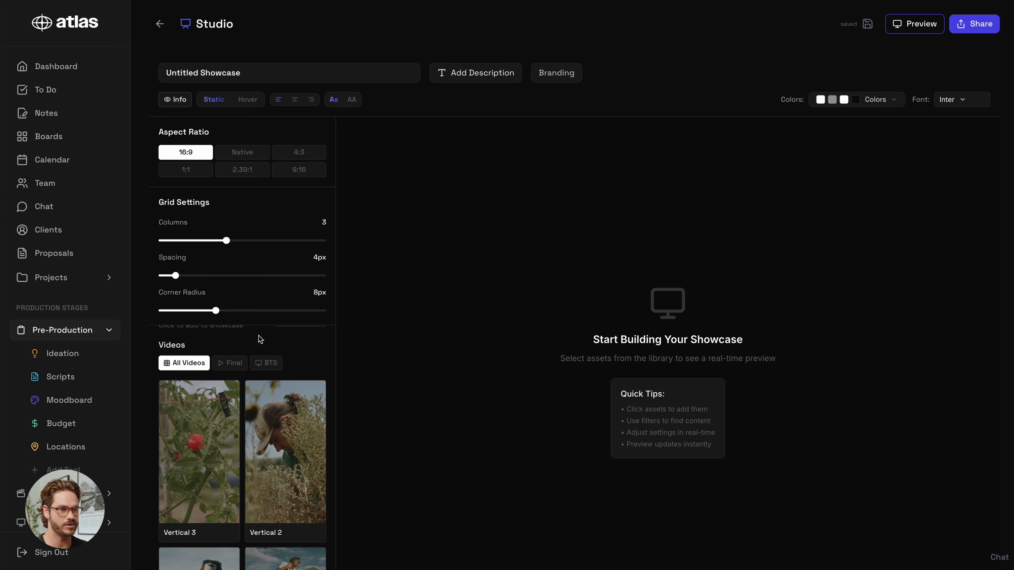
pyautogui.scroll(-3, 280, 461)
pyautogui.scroll(2, 284, 414)
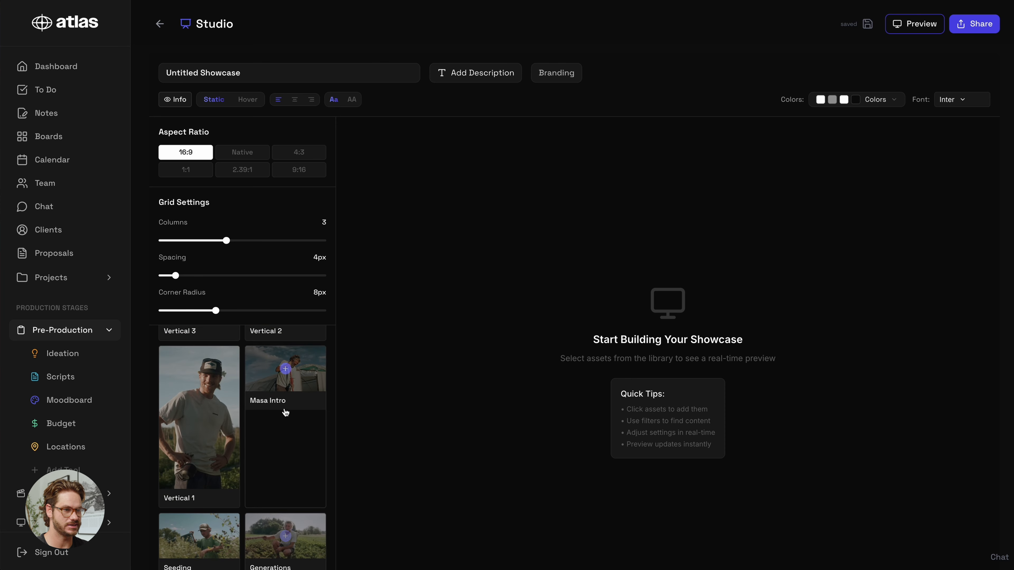
# Add the Masa Intro, Seeding, Generations, Harvesting, Farming in CO and Community videos to the showcase.
pyautogui.click(289, 400)
pyautogui.scroll(-4, 304, 490)
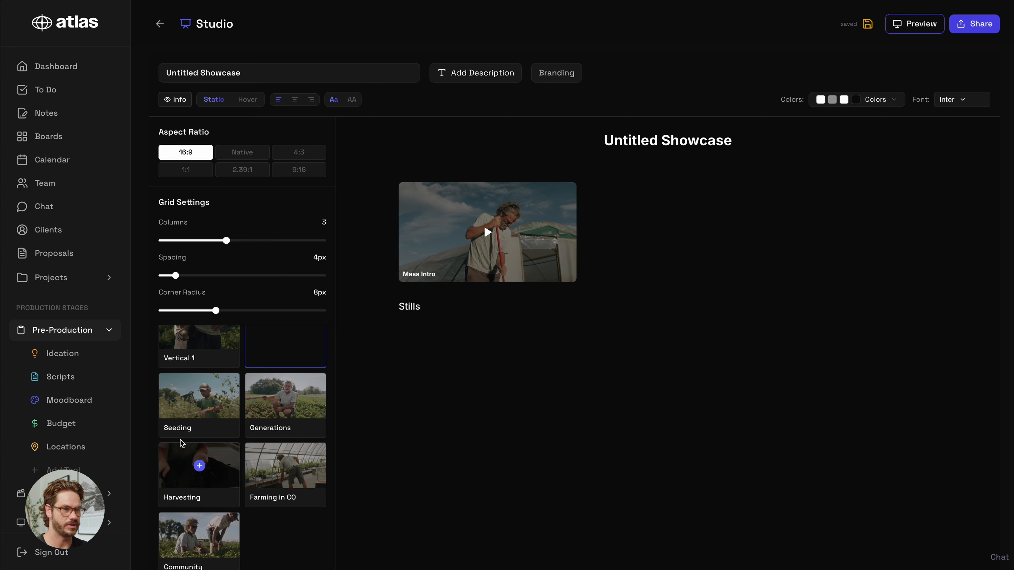
pyautogui.click(215, 429)
pyautogui.click(281, 416)
pyautogui.click(199, 465)
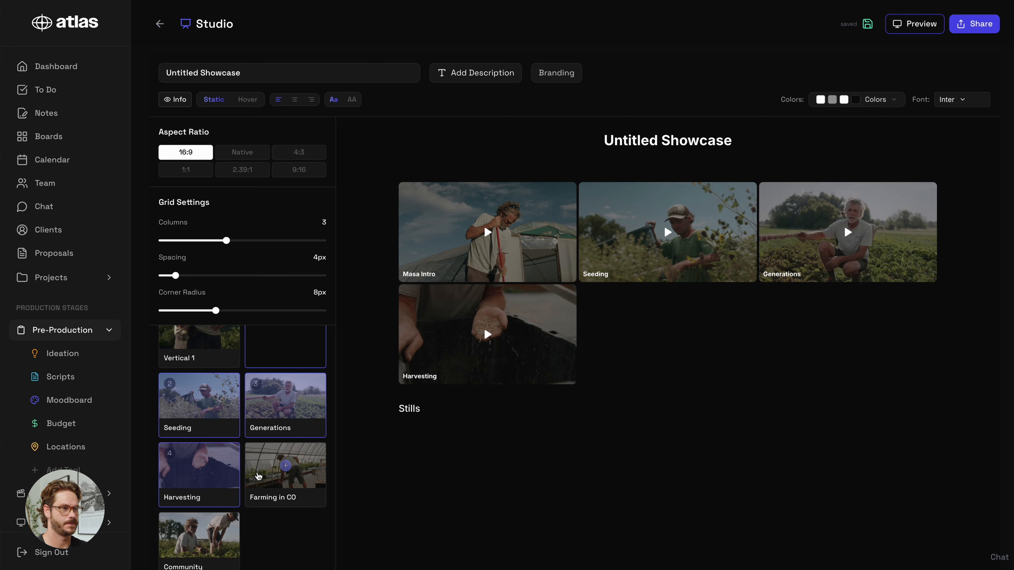
pyautogui.click(285, 466)
pyautogui.click(195, 539)
# Add the Vertical 1, Vertical 2 and Vertical 3 videos to the showcase.
pyautogui.scroll(3, 198, 479)
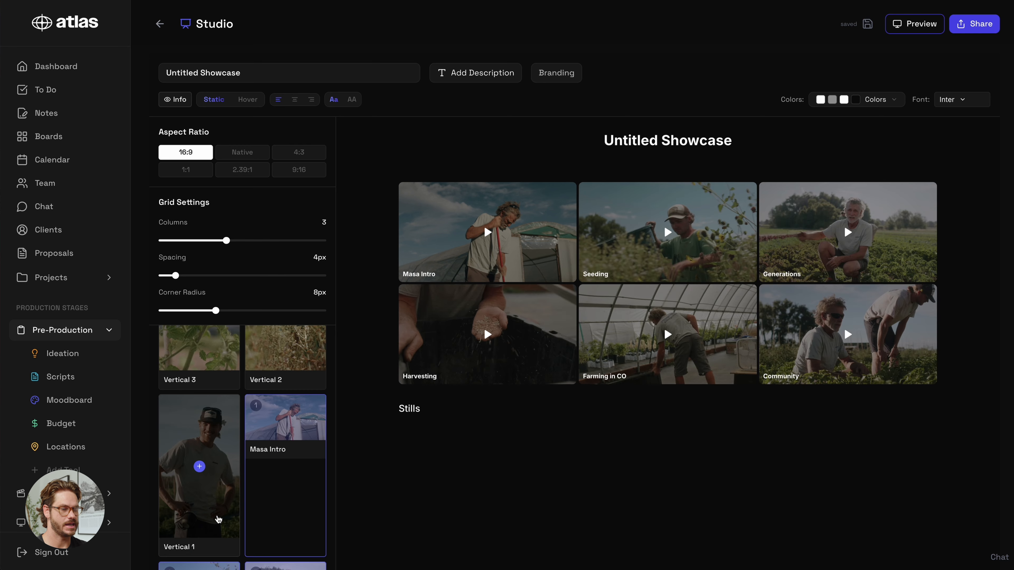
pyautogui.click(196, 495)
pyautogui.scroll(2, 222, 472)
pyautogui.click(286, 396)
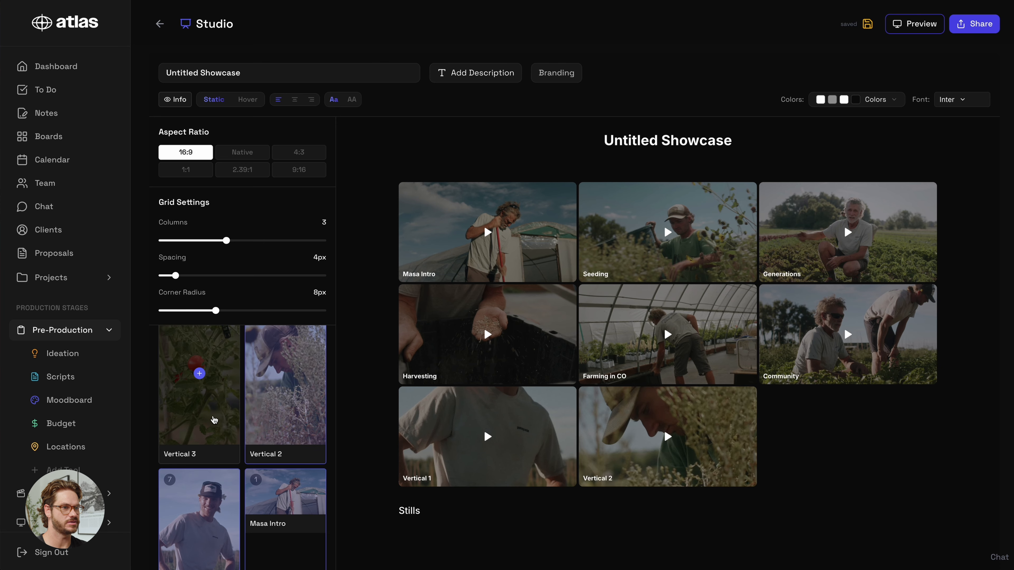
pyautogui.click(214, 418)
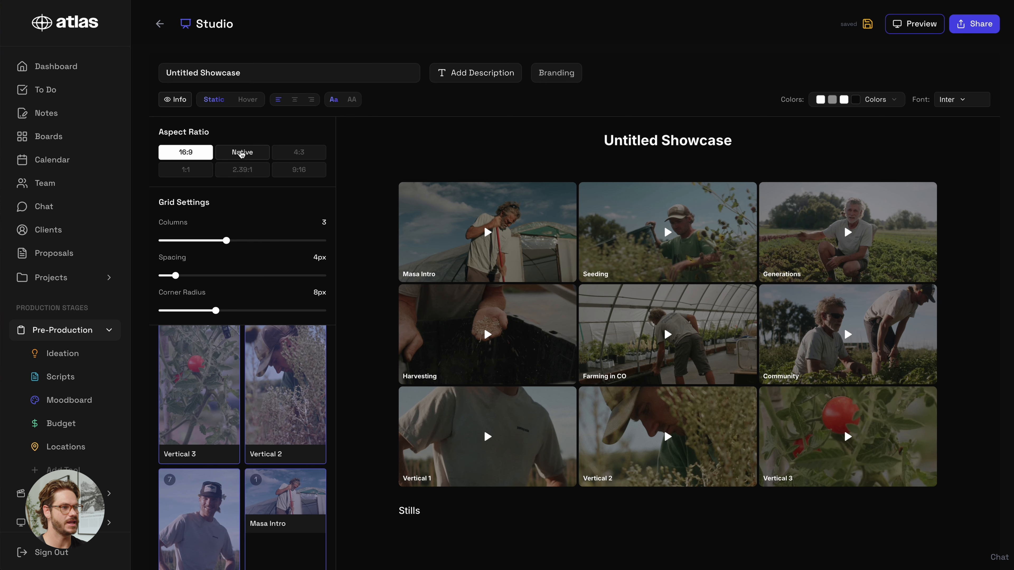
# Set the showcase aspect ratio to Native and check how the horizontal and vertical videos are laid out.
pyautogui.click(242, 152)
pyautogui.scroll(-1, 753, 213)
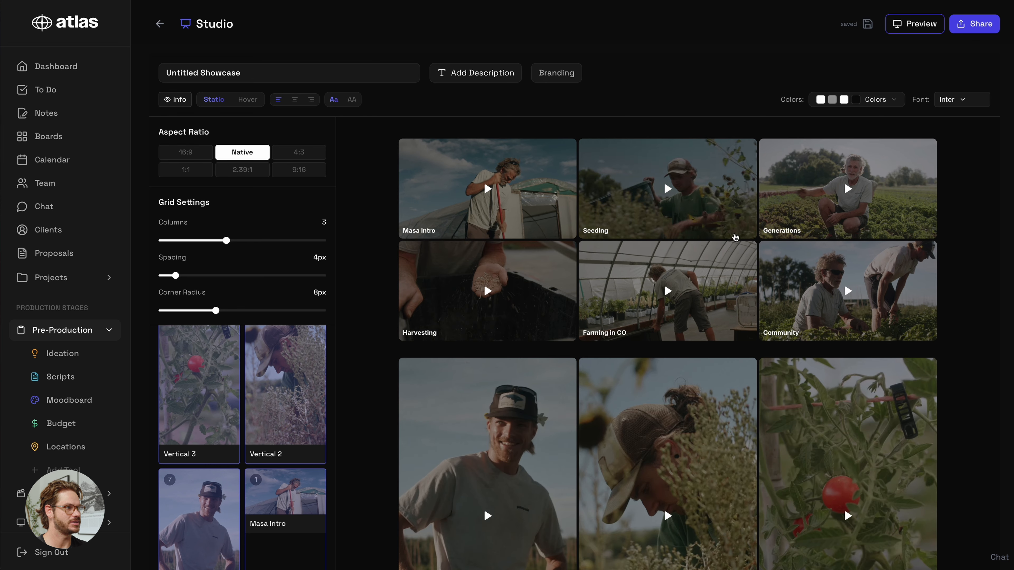
pyautogui.scroll(-3, 753, 213)
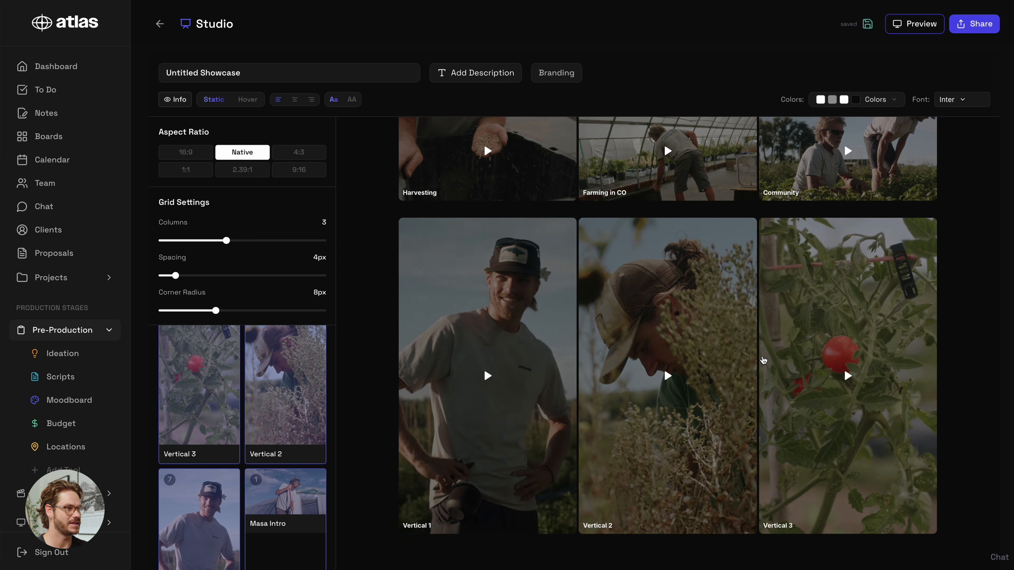
pyautogui.scroll(-2, 709, 378)
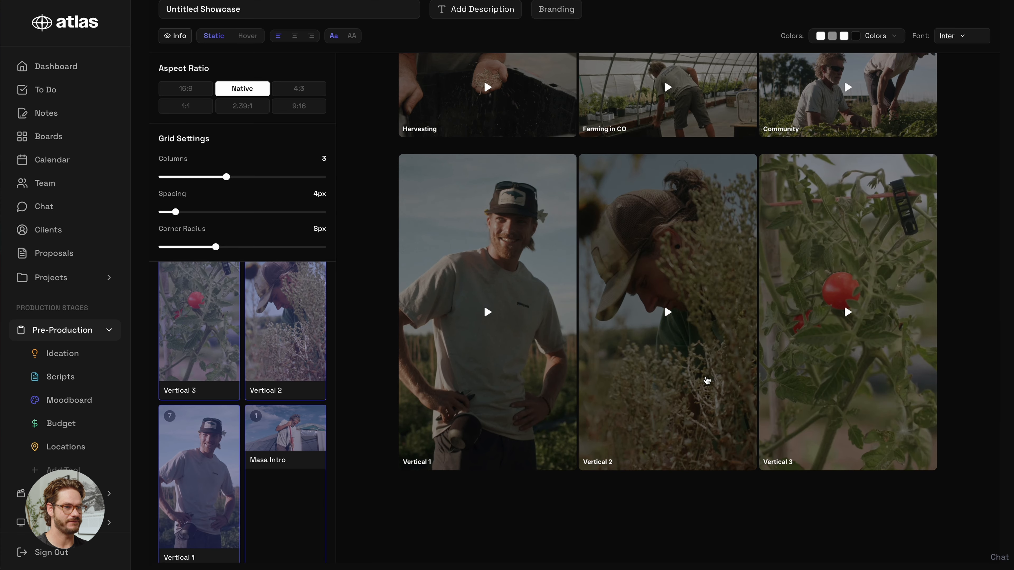
# Add the farm stills from the asset library to the showcase.
pyautogui.scroll(-6, 290, 435)
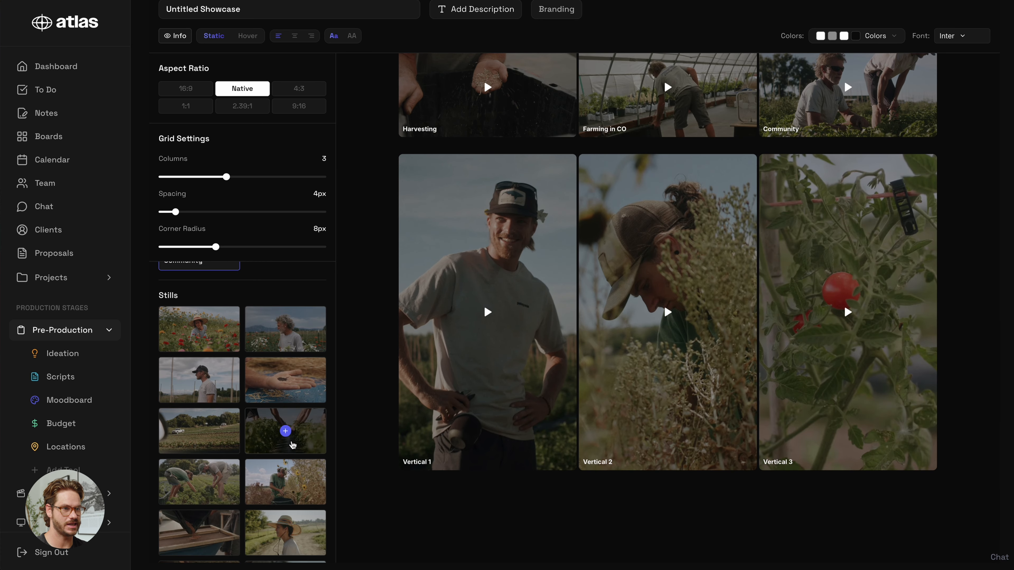
pyautogui.click(199, 329)
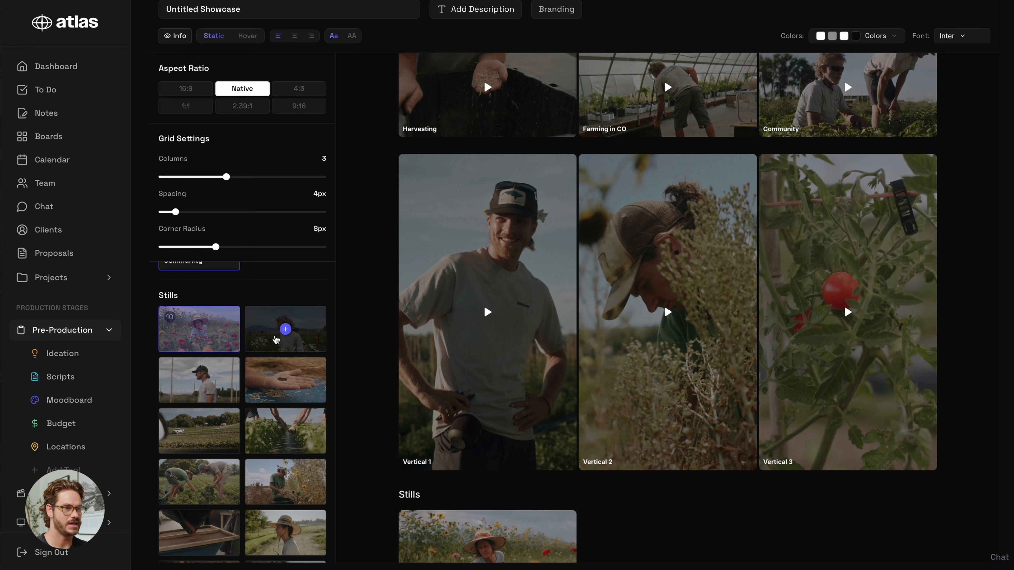
pyautogui.click(276, 340)
pyautogui.click(195, 384)
pyautogui.click(269, 385)
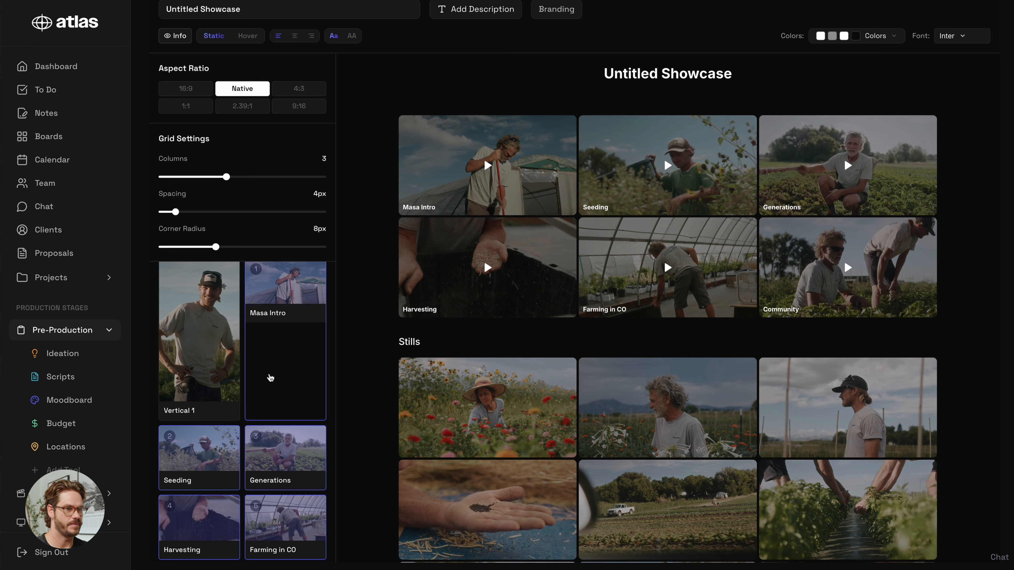
# Add the Vertical 1, Vertical 2 and Vertical 3 videos back into the showcase.
pyautogui.click(233, 378)
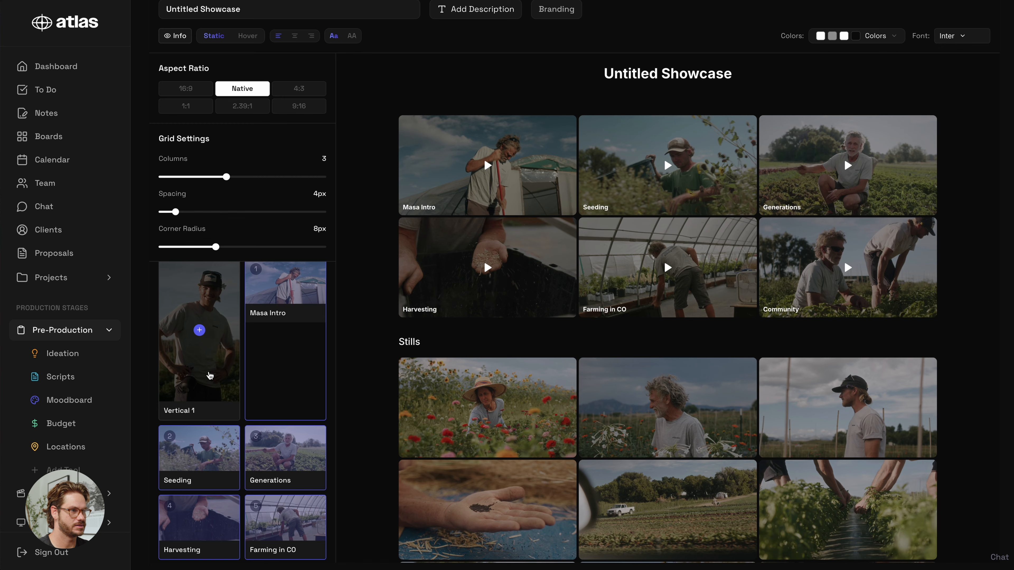
pyautogui.scroll(4, 213, 376)
pyautogui.click(287, 345)
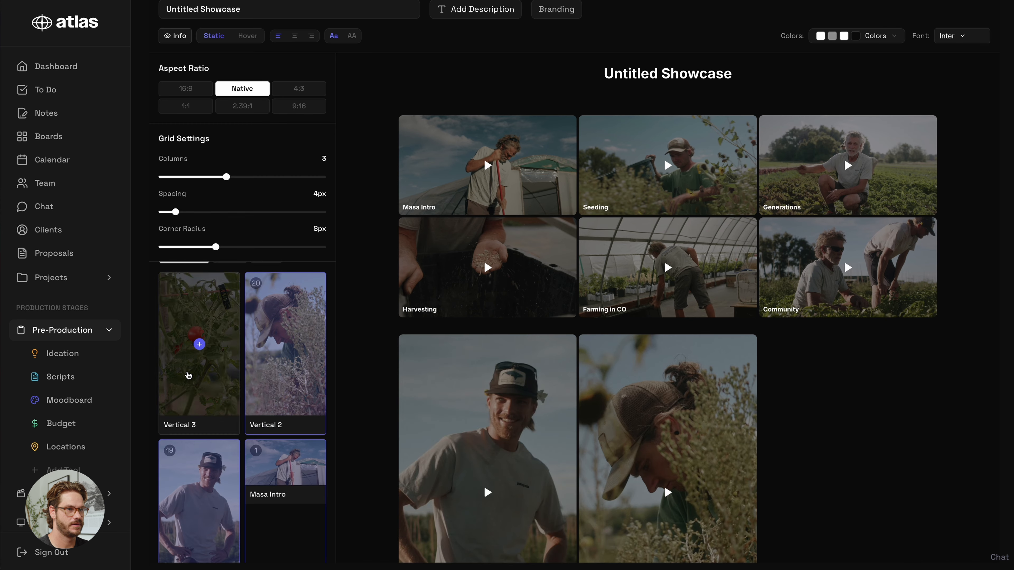
pyautogui.click(199, 345)
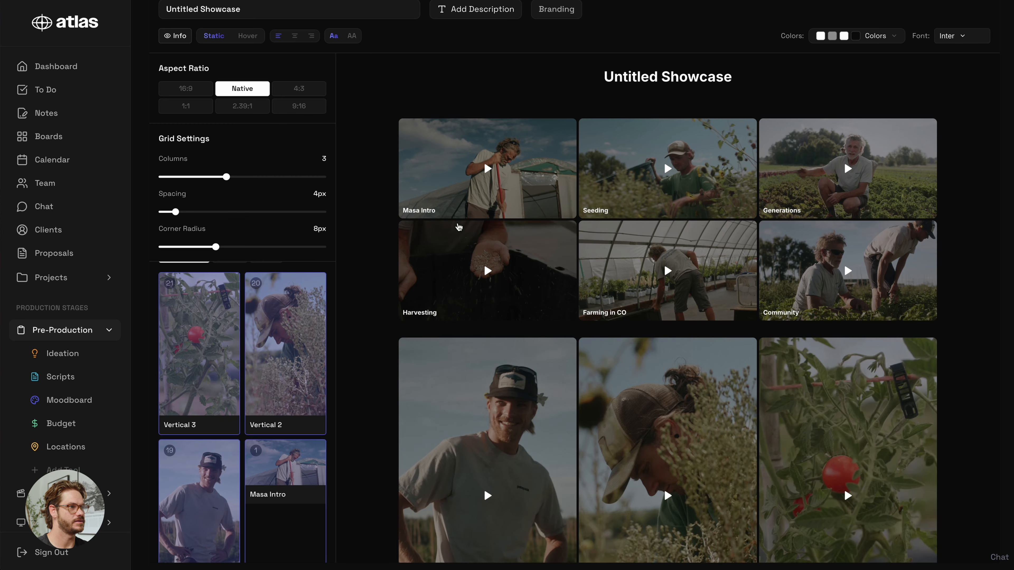
# Set the showcase grid to 3 columns with 20px spacing and a 2px corner radius.
pyautogui.scroll(2, 708, 451)
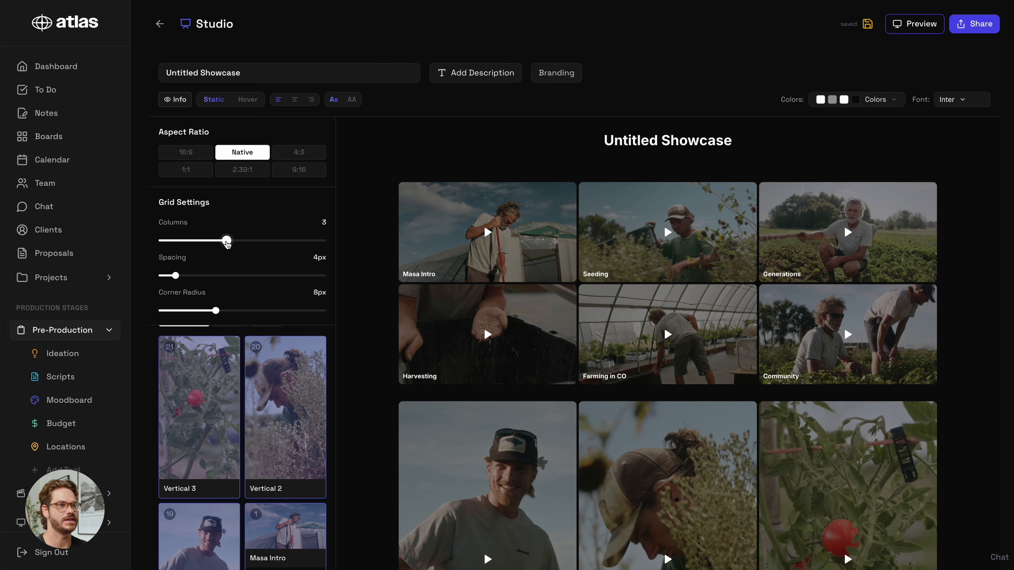
pyautogui.moveTo(228, 243)
pyautogui.mouseDown()
pyautogui.moveTo(274, 248)
pyautogui.moveTo(194, 249)
pyautogui.moveTo(222, 250)
pyautogui.mouseUp()
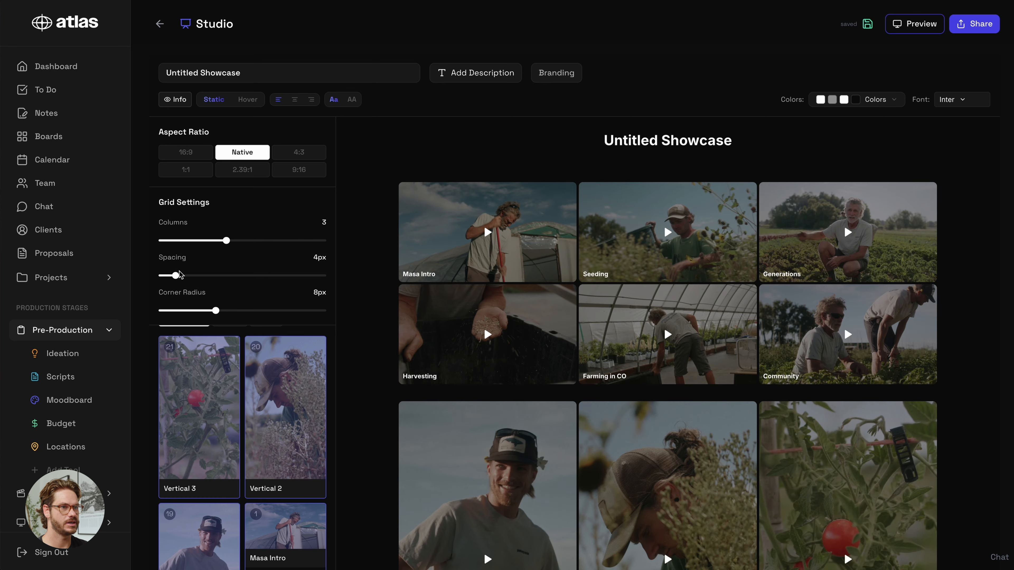
pyautogui.moveTo(176, 276); pyautogui.dragTo(183, 315)
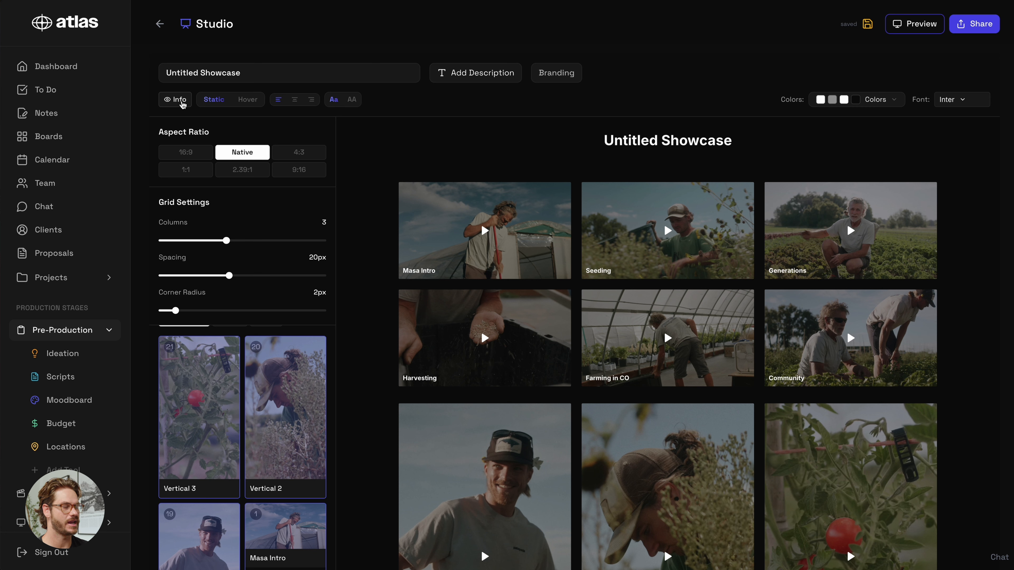
# Hide the info on the showcase videos and try the Hover display mode before restoring Static.
pyautogui.click(180, 100)
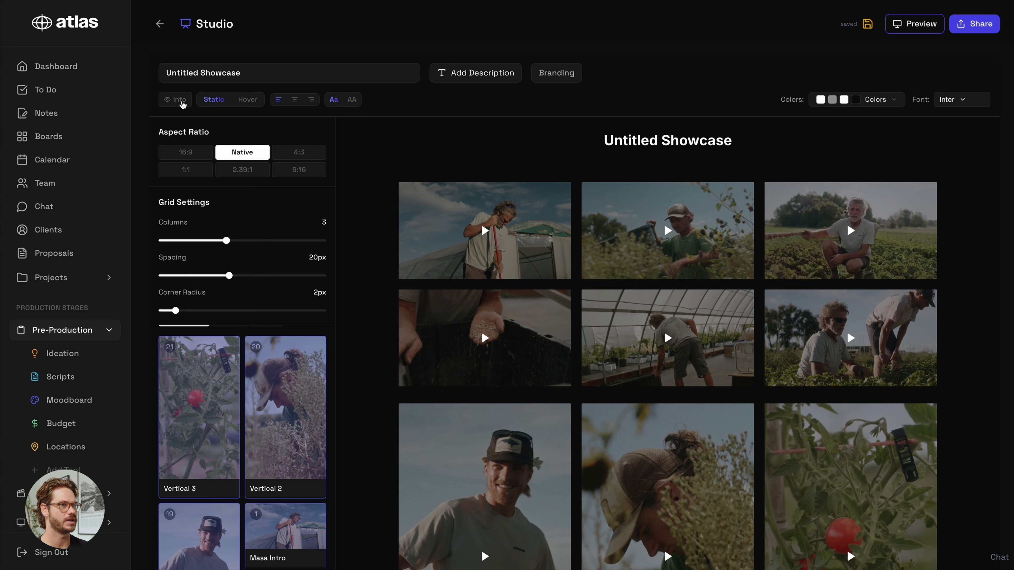
pyautogui.click(248, 101)
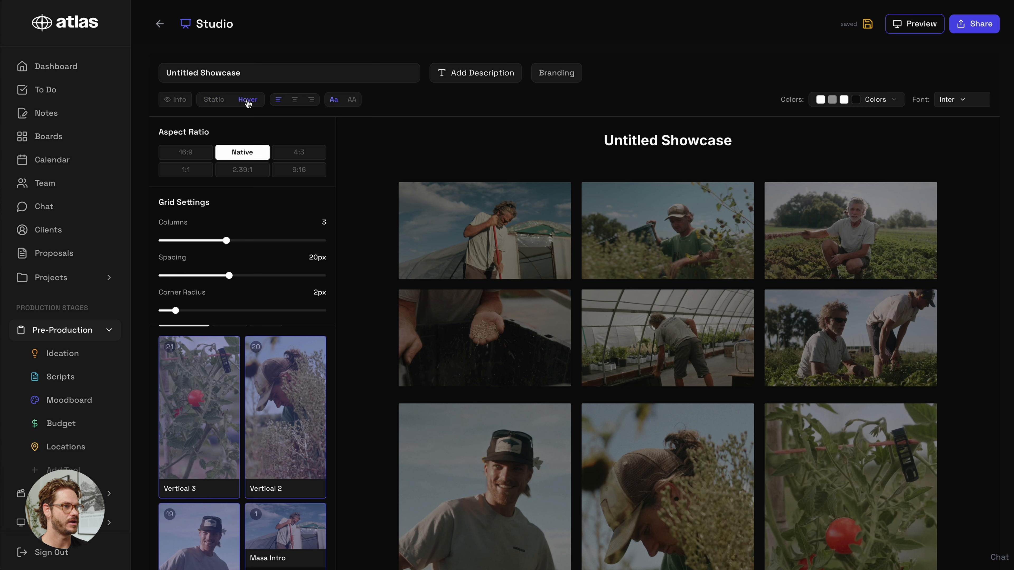
pyautogui.moveTo(671, 250)
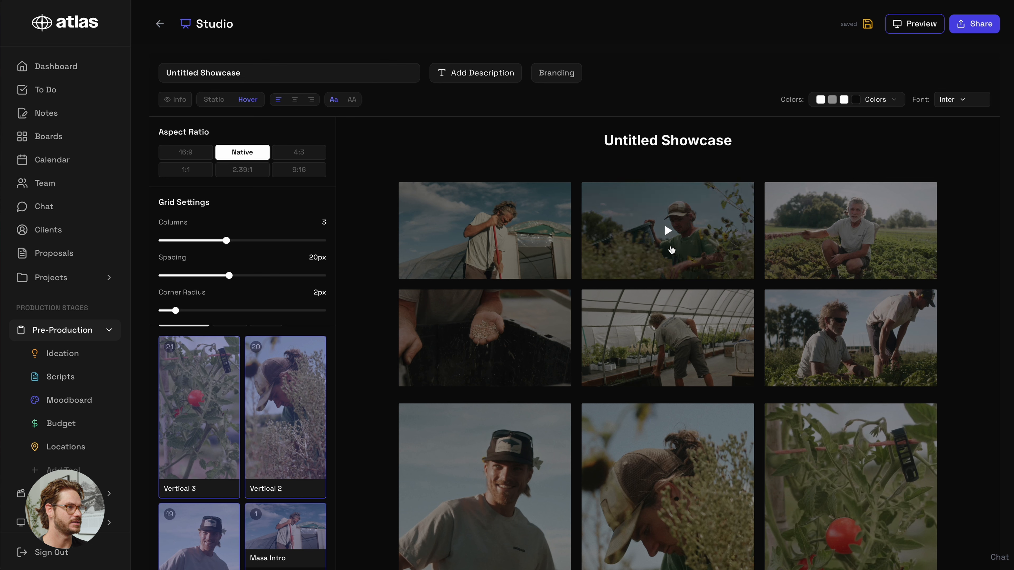
pyautogui.click(214, 101)
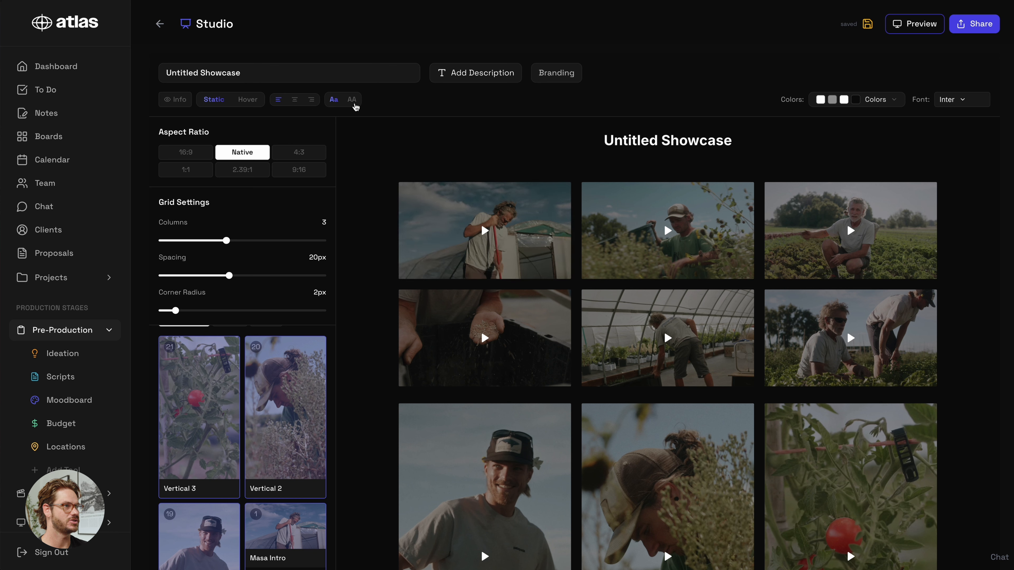
# Rename the showcase as Masa Seed Farm.
pyautogui.click(362, 80)
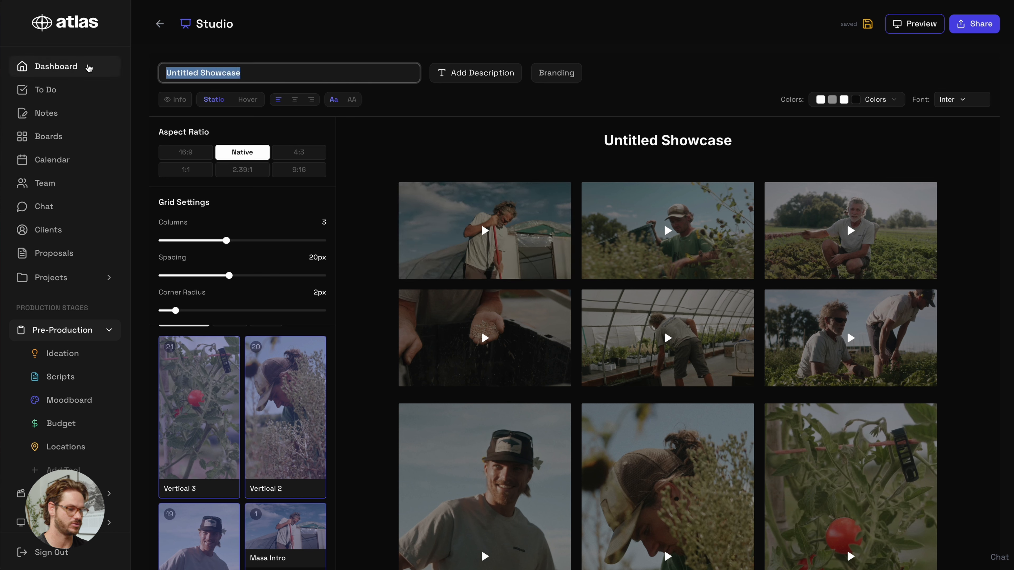
pyautogui.write('Mas')
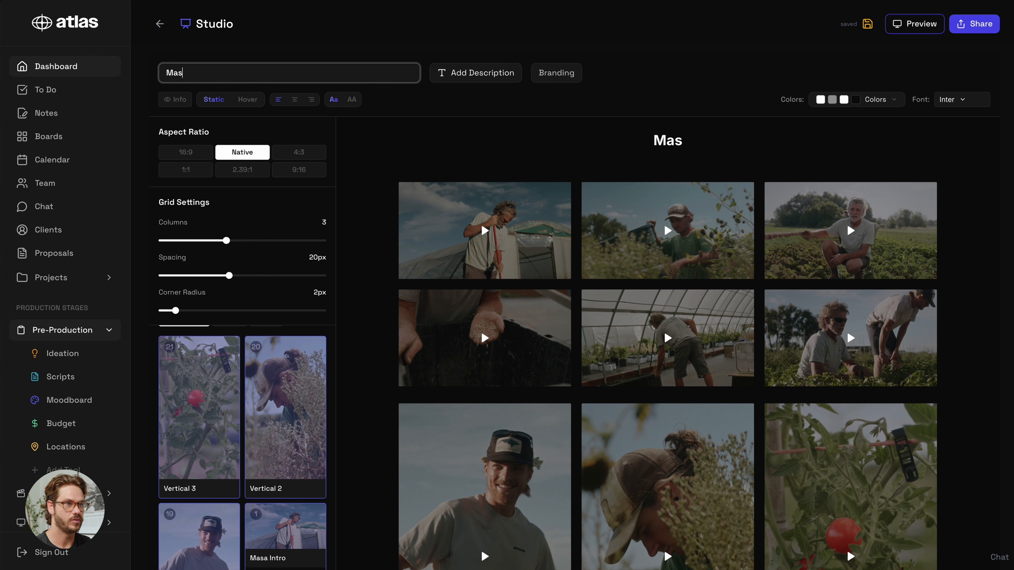
pyautogui.write('a See')
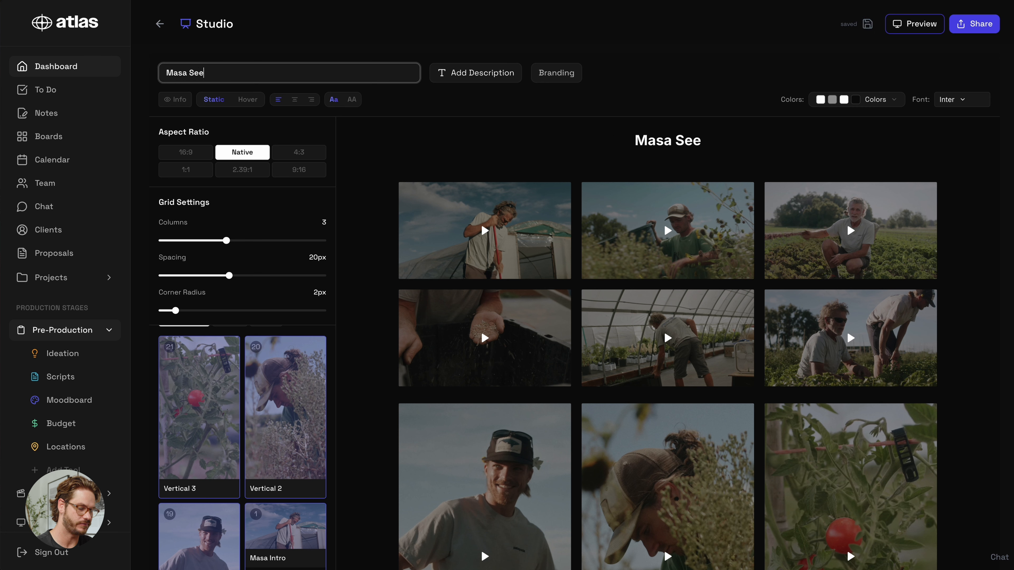
pyautogui.write('d Farm')
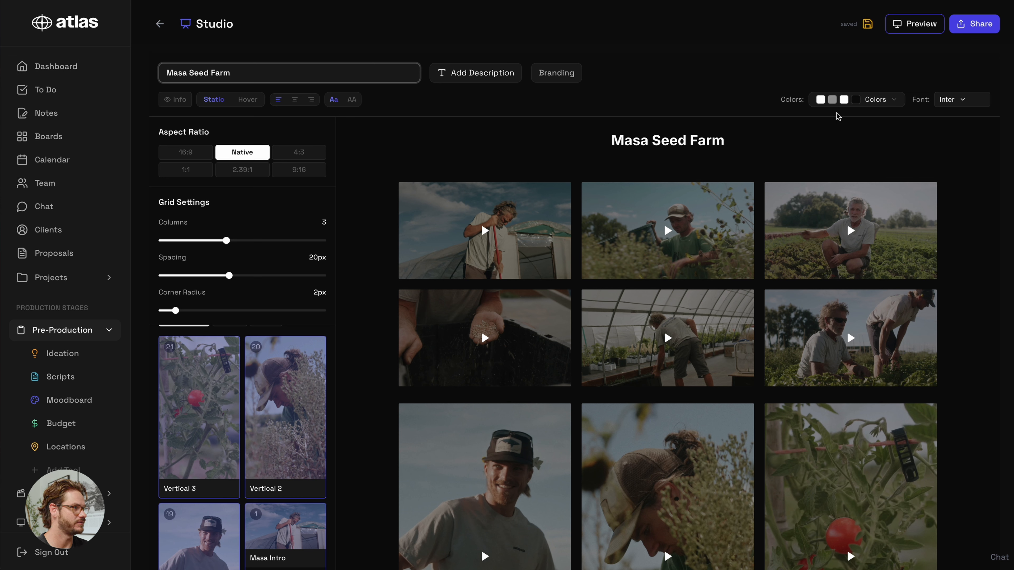
# Set the showcase's primary color to gold, #d9ad0d.
pyautogui.click(883, 100)
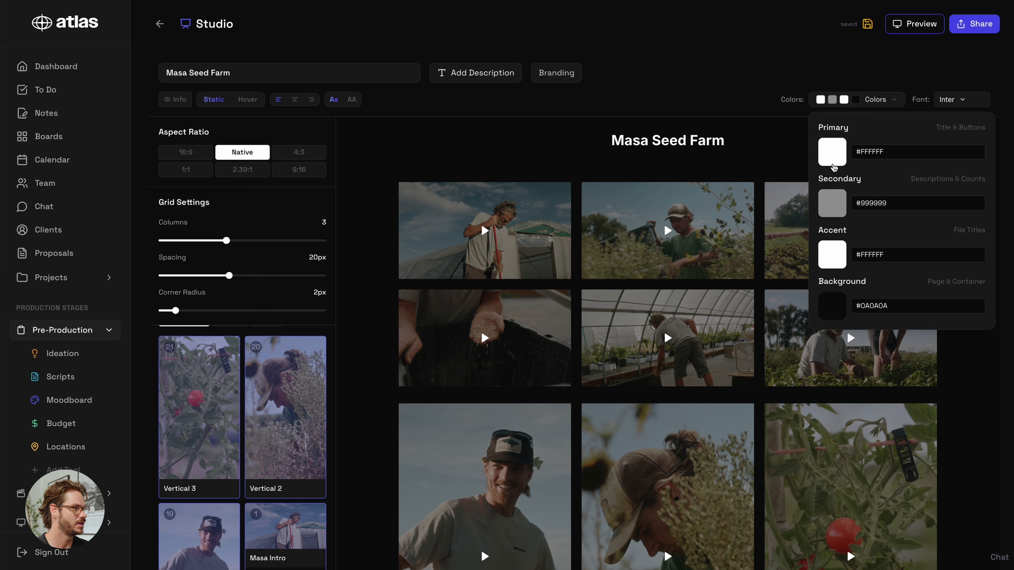
pyautogui.click(836, 165)
pyautogui.moveTo(882, 262); pyautogui.dragTo(936, 262)
pyautogui.click(941, 193)
pyautogui.moveTo(946, 174); pyautogui.dragTo(946, 180)
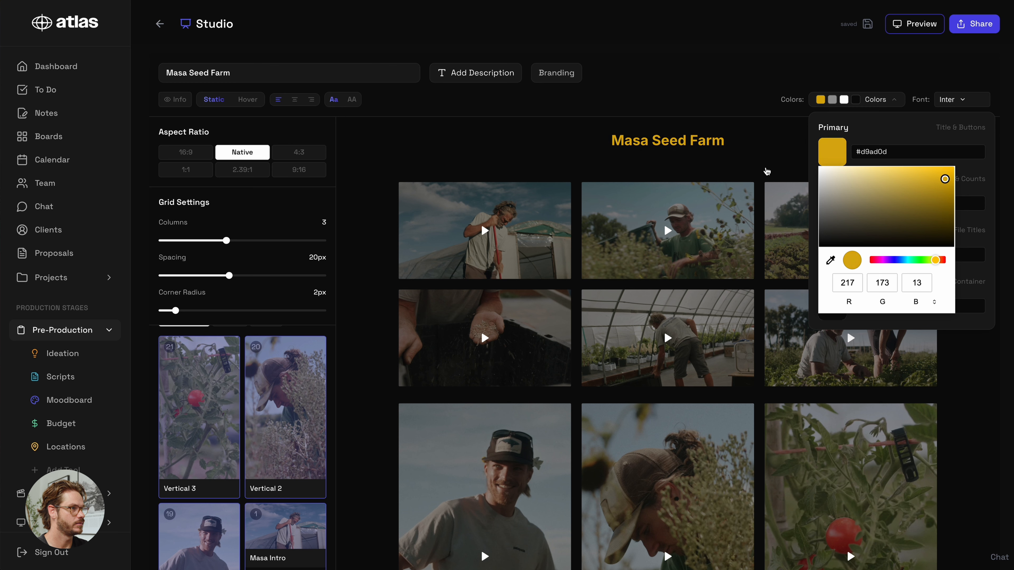
pyautogui.click(738, 114)
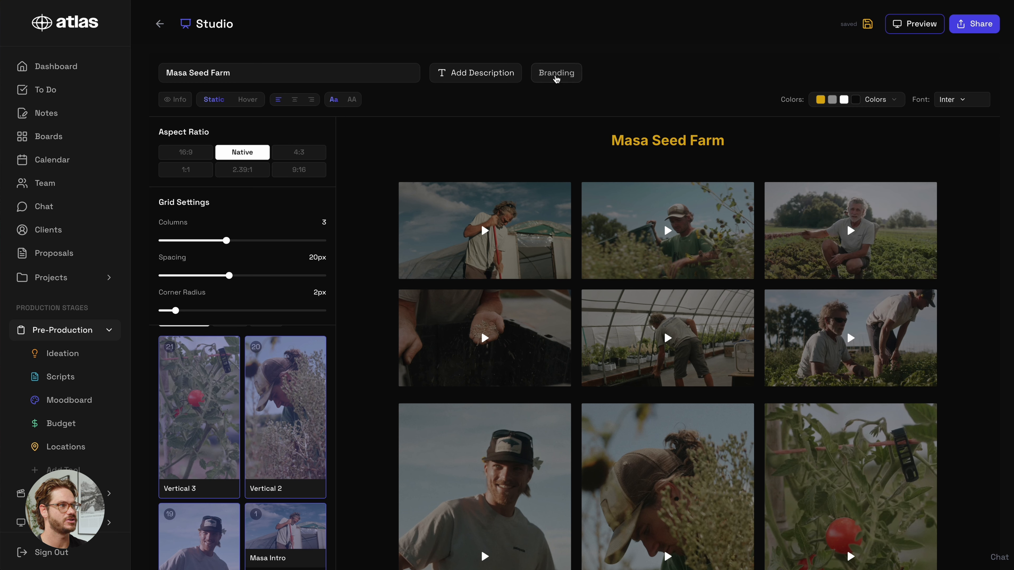
# Set the showcase font to JetBrains Mono and look over the video grid.
pyautogui.click(956, 101)
pyautogui.scroll(-2, 910, 164)
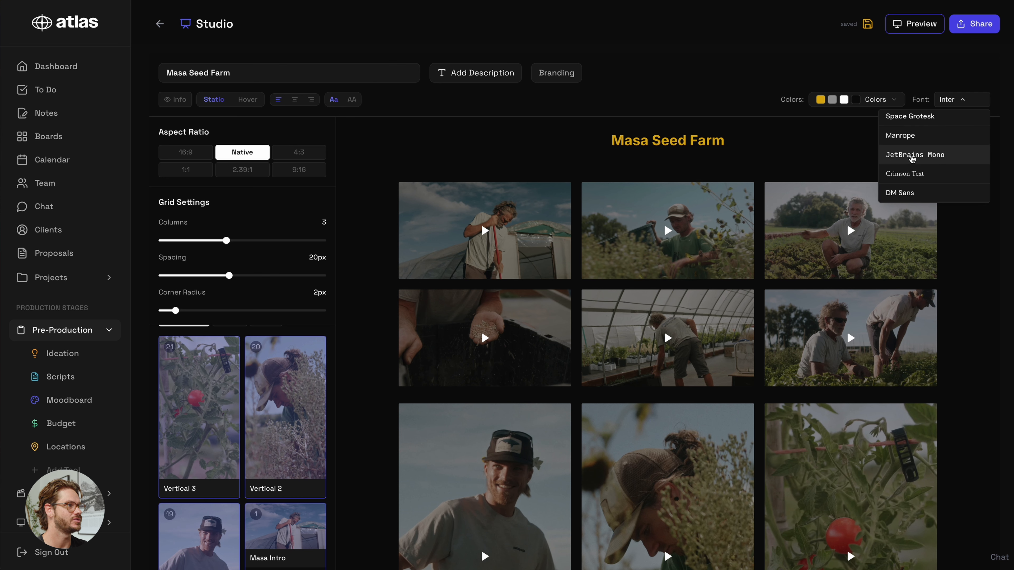
pyautogui.click(912, 156)
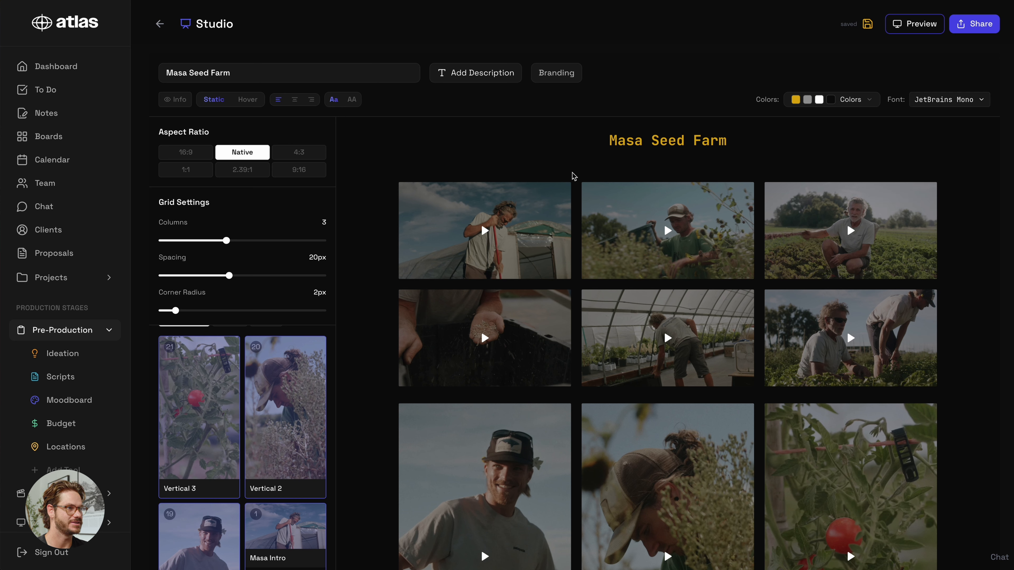
pyautogui.scroll(-4, 589, 168)
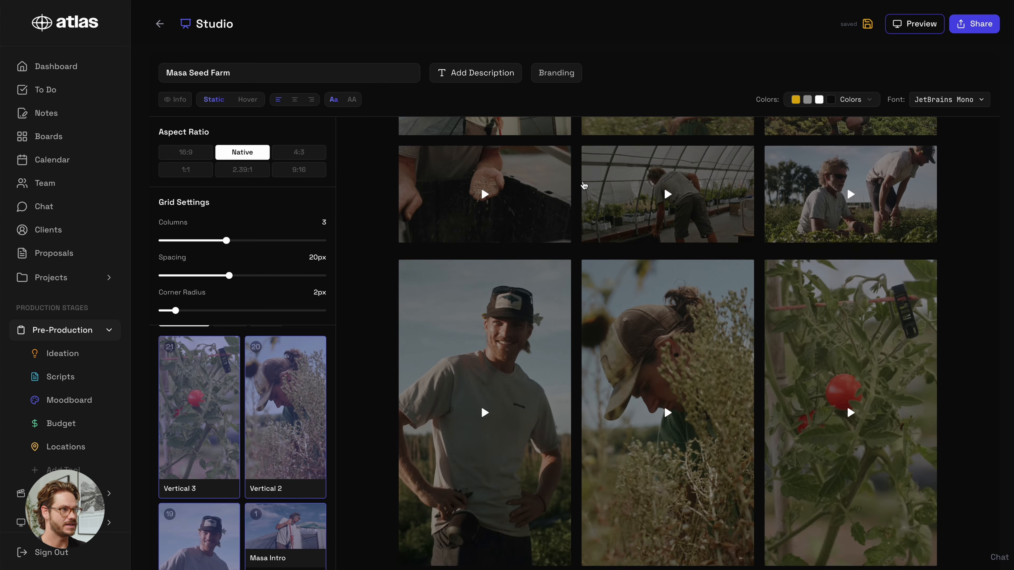
pyautogui.scroll(4, 585, 182)
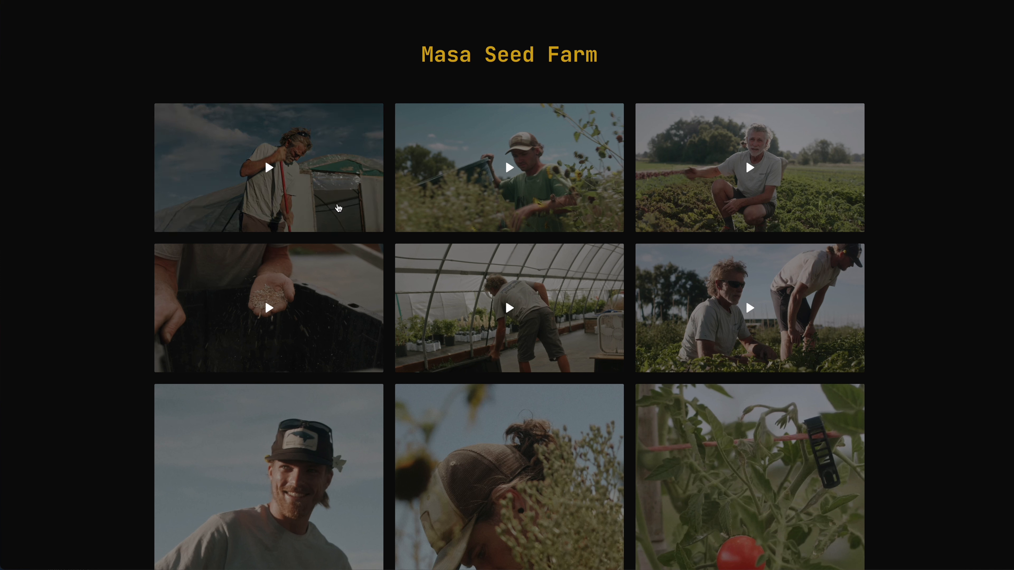
# Approve the Masa Intro video in the showcase preview and open its review.
pyautogui.click(338, 208)
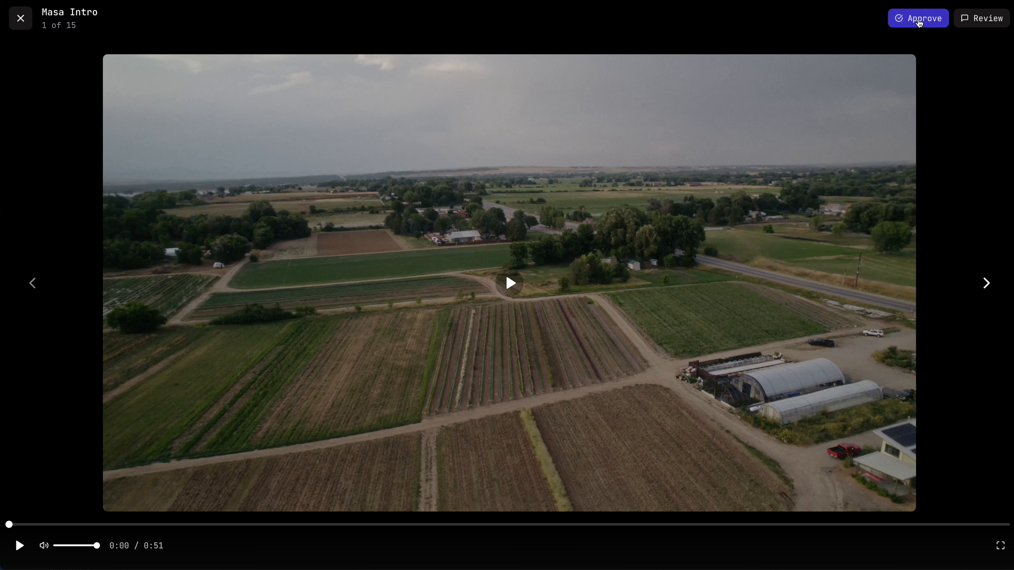
pyautogui.click(920, 23)
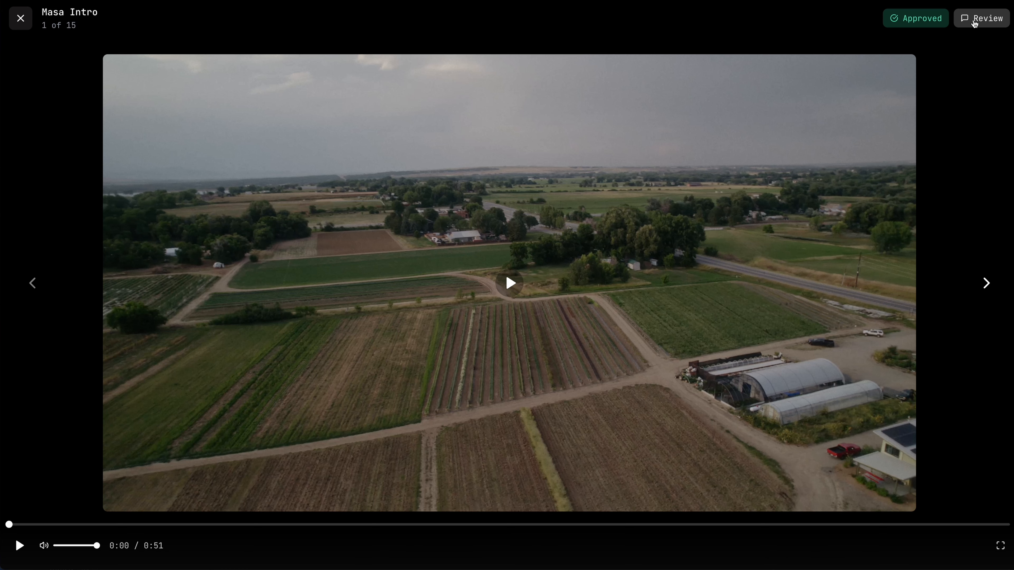
pyautogui.click(974, 20)
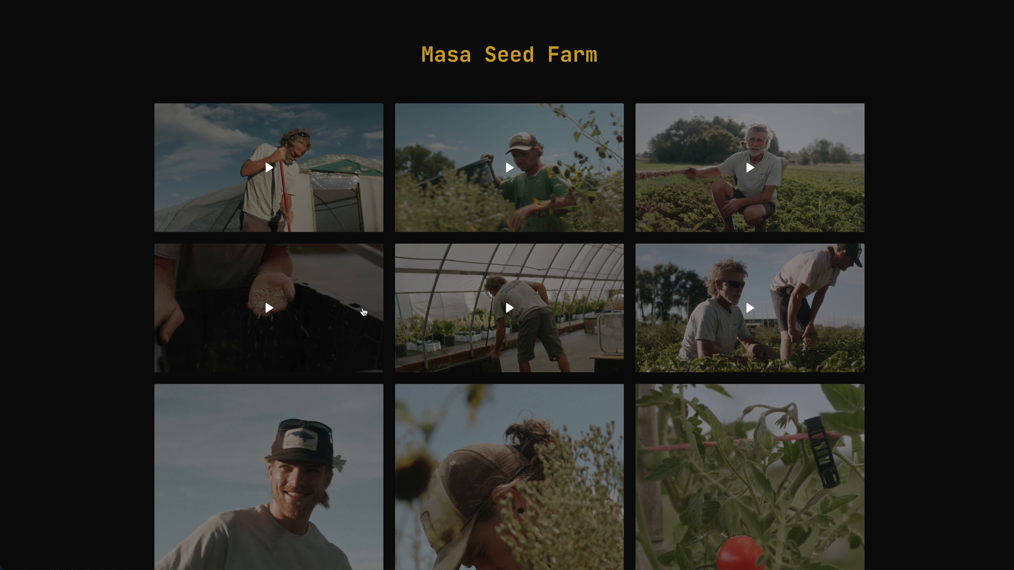
pyautogui.scroll(-1, 494, 318)
pyautogui.scroll(-3, 493, 318)
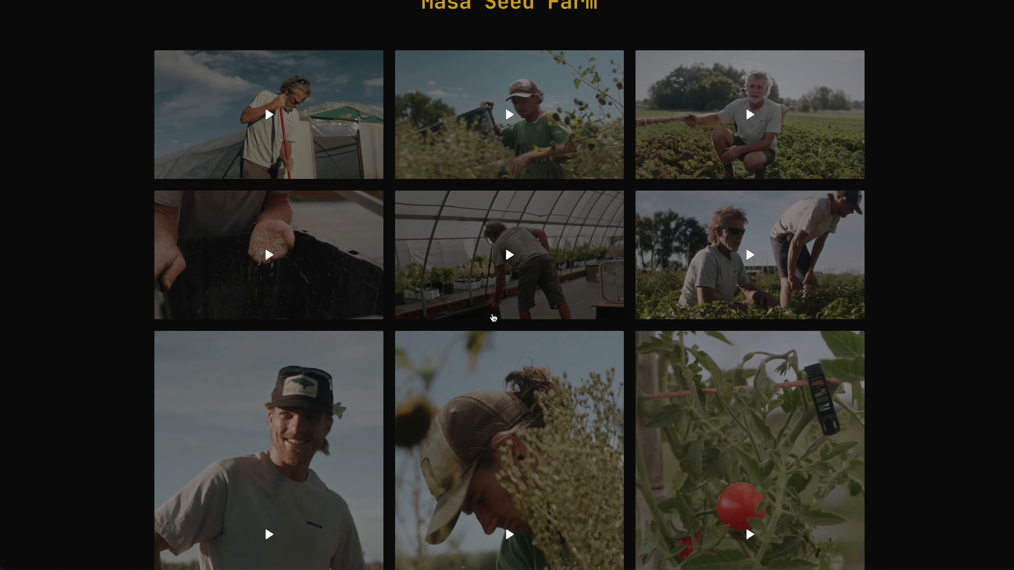
pyautogui.scroll(4, 494, 318)
pyautogui.scroll(-1, 493, 318)
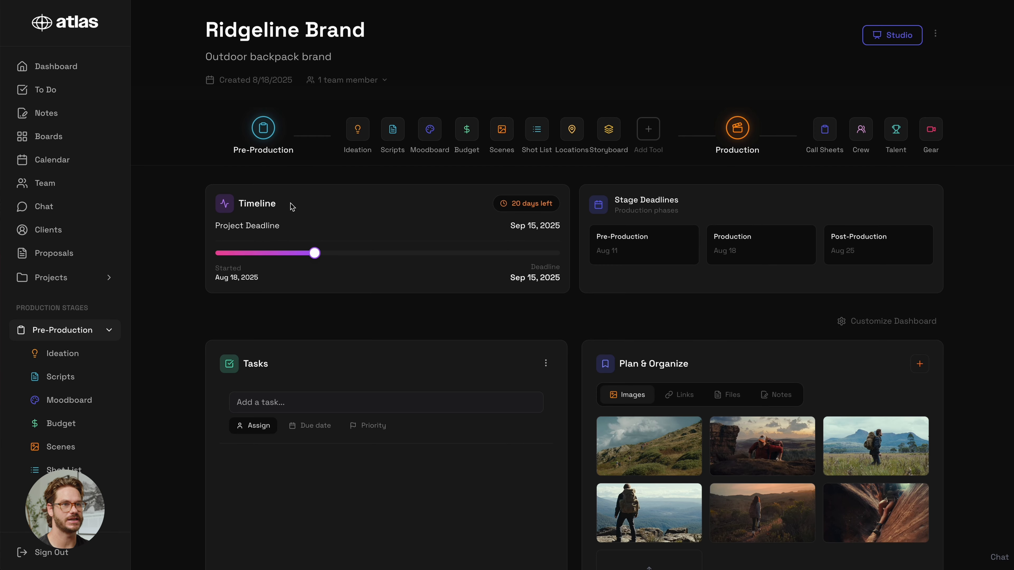
# Open the calendar and move the Day 1 shoot event to Thursday, August 14.
pyautogui.click(62, 162)
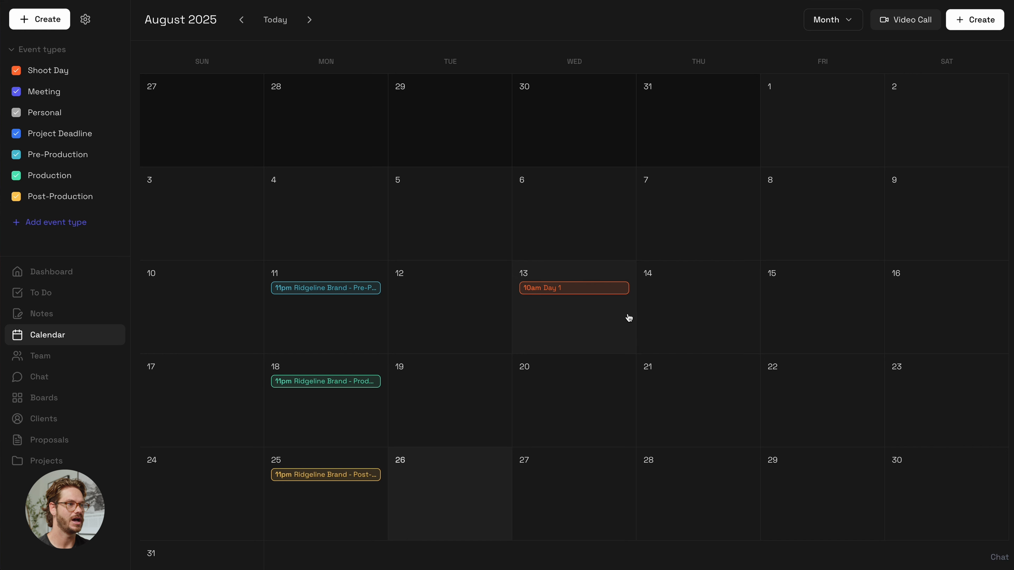
pyautogui.moveTo(565, 290); pyautogui.dragTo(701, 290)
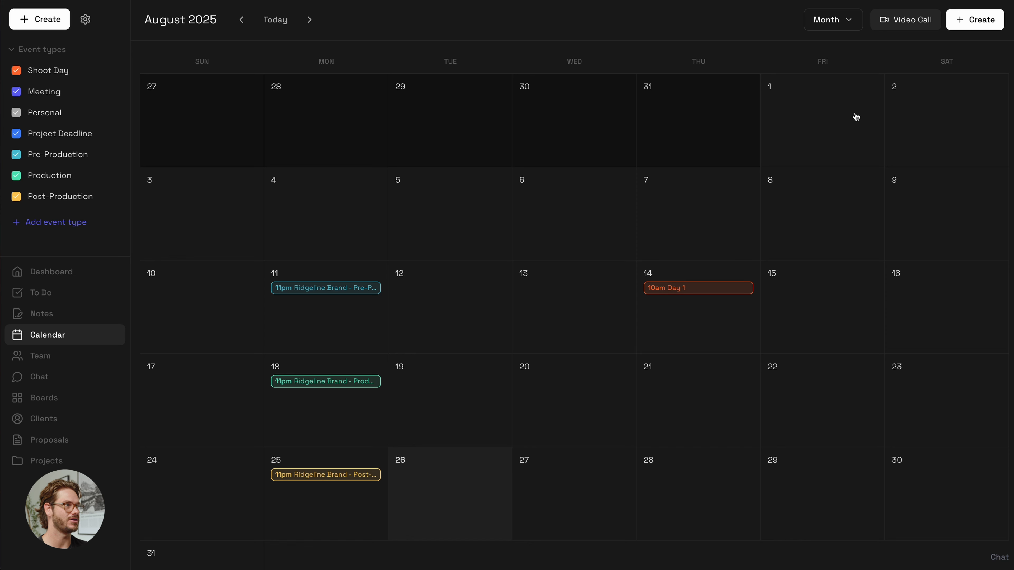
# Try the Google Meet and Zoom video call options in a new calendar event and discard it.
pyautogui.click(967, 24)
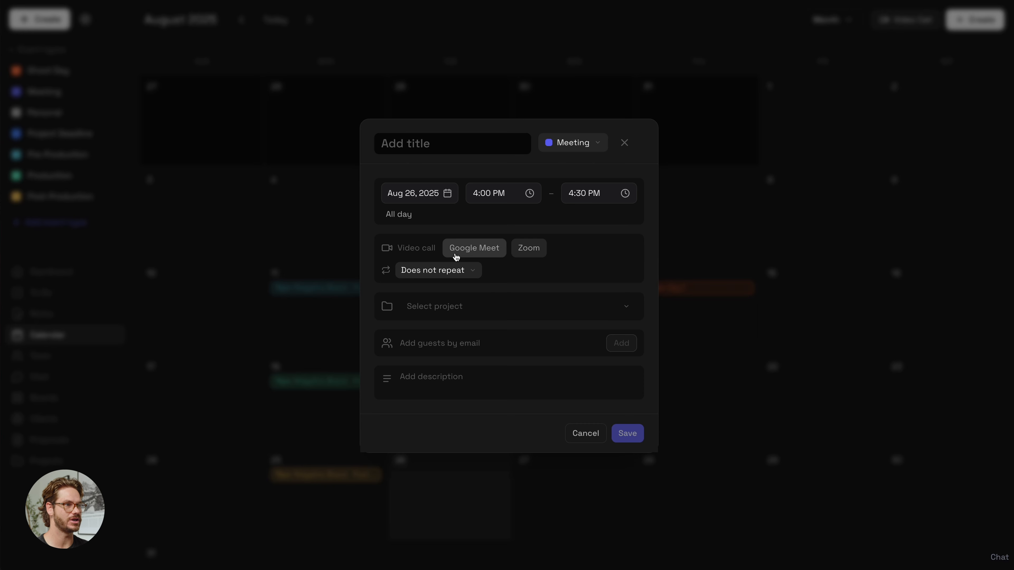
pyautogui.click(463, 255)
pyautogui.click(518, 240)
pyautogui.click(425, 287)
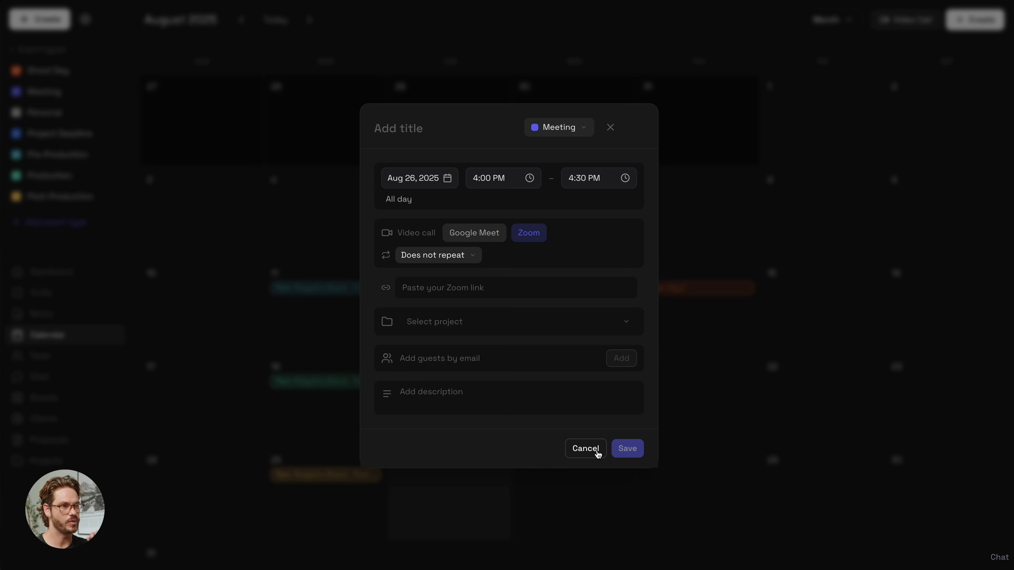
pyautogui.click(586, 449)
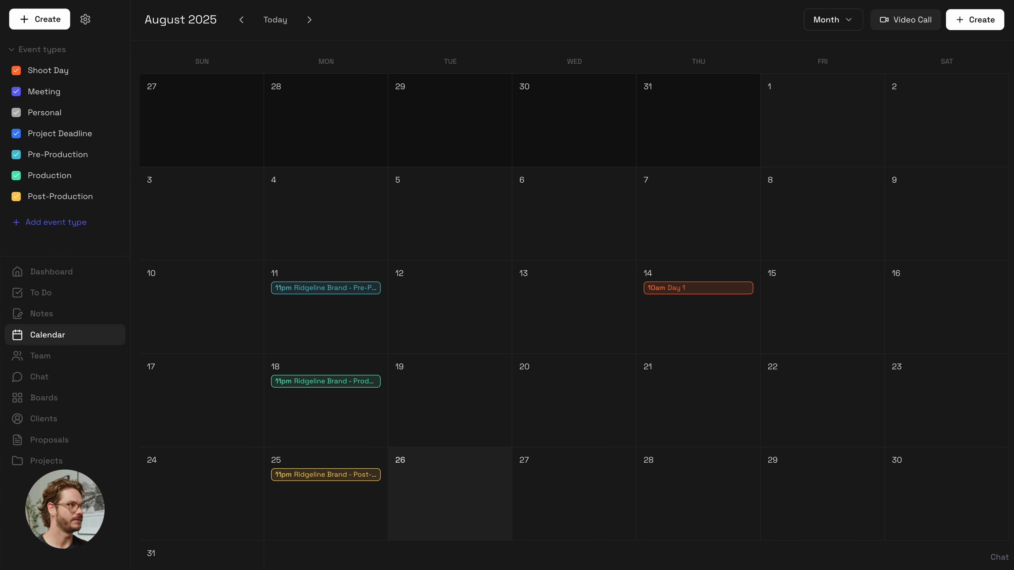
# View the event types offered for a new calendar event and close it without saving.
pyautogui.click(969, 18)
pyautogui.click(585, 143)
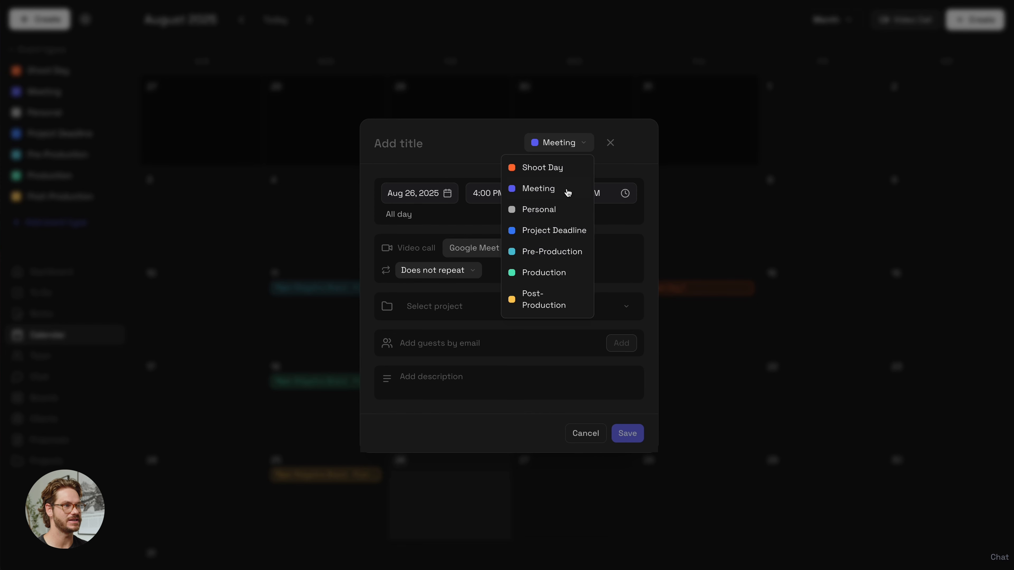
pyautogui.click(611, 143)
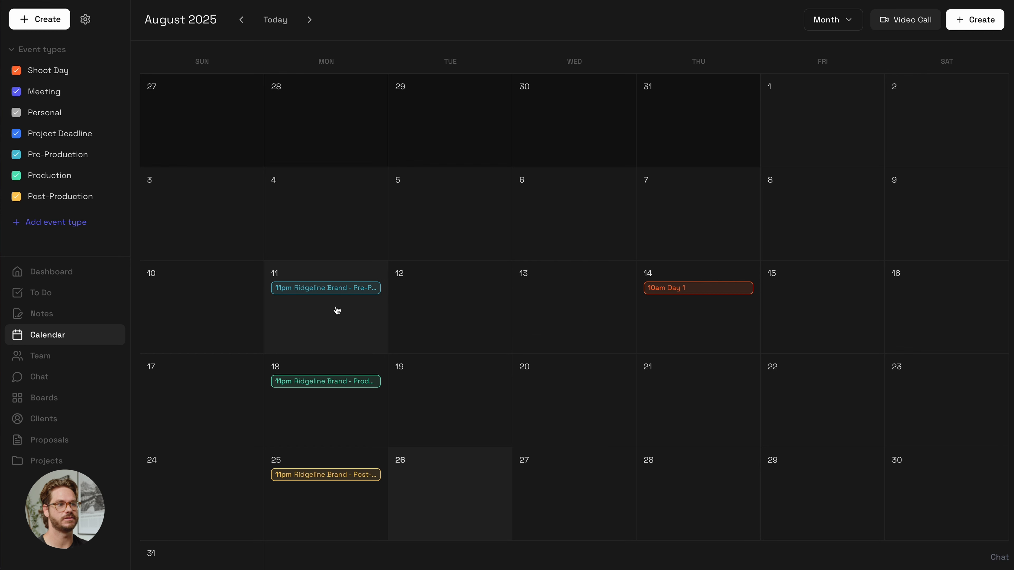
pyautogui.moveTo(350, 289); pyautogui.dragTo(308, 294)
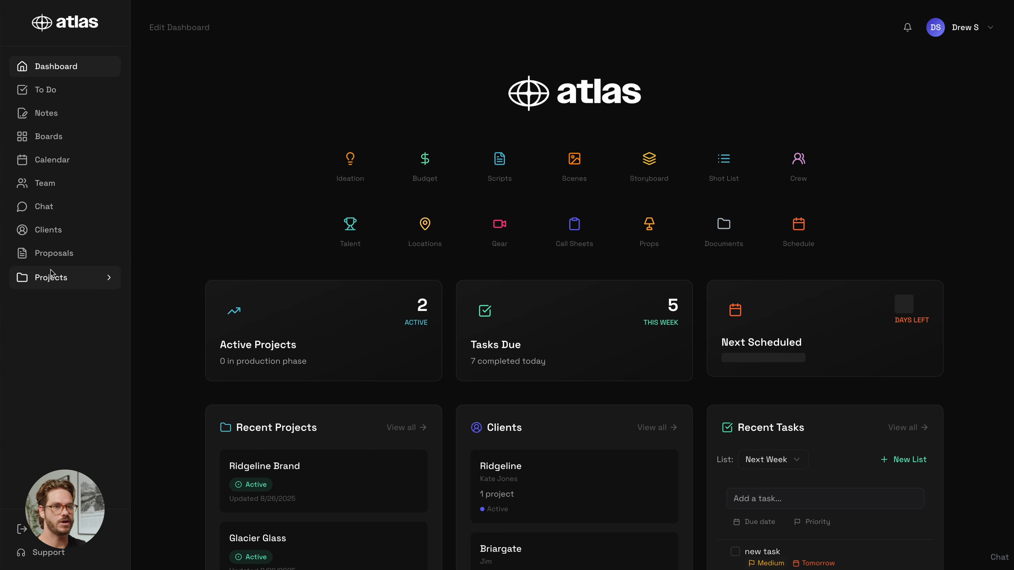
# Open the Clients page.
pyautogui.click(61, 237)
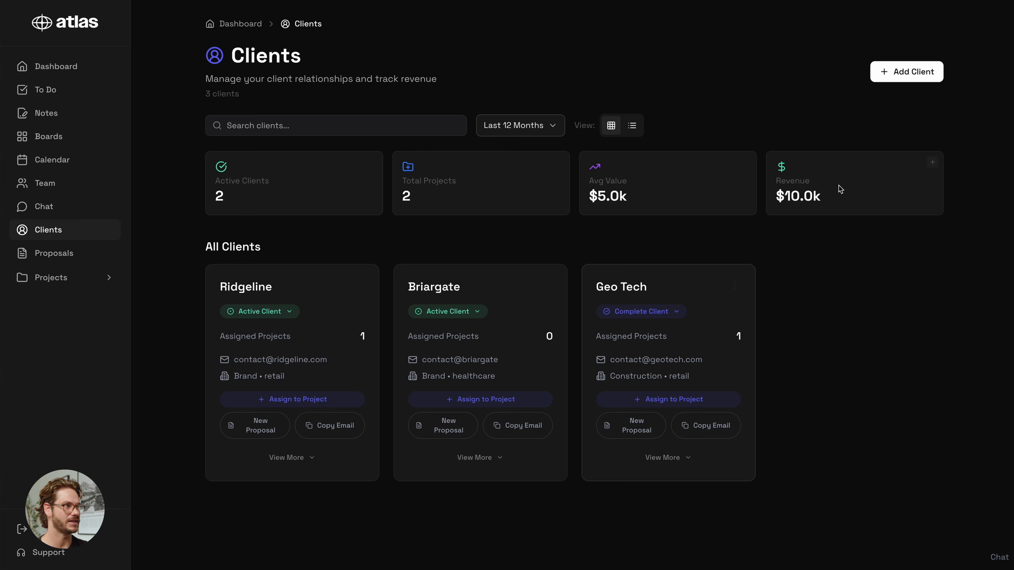
# Try a new client entry with Lead status, check the lead source field and discard the entry.
pyautogui.click(913, 75)
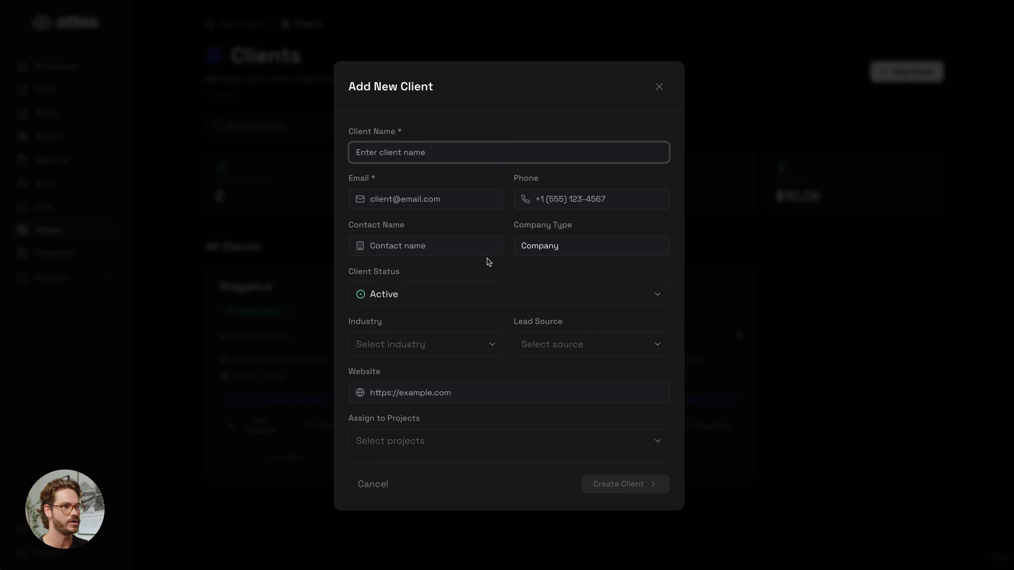
pyautogui.click(652, 297)
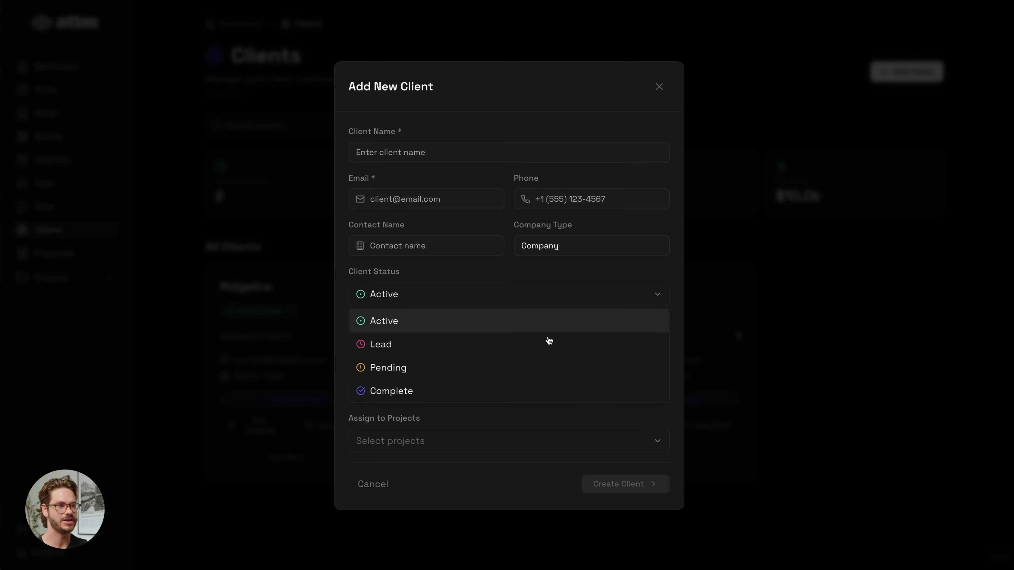
pyautogui.click(535, 348)
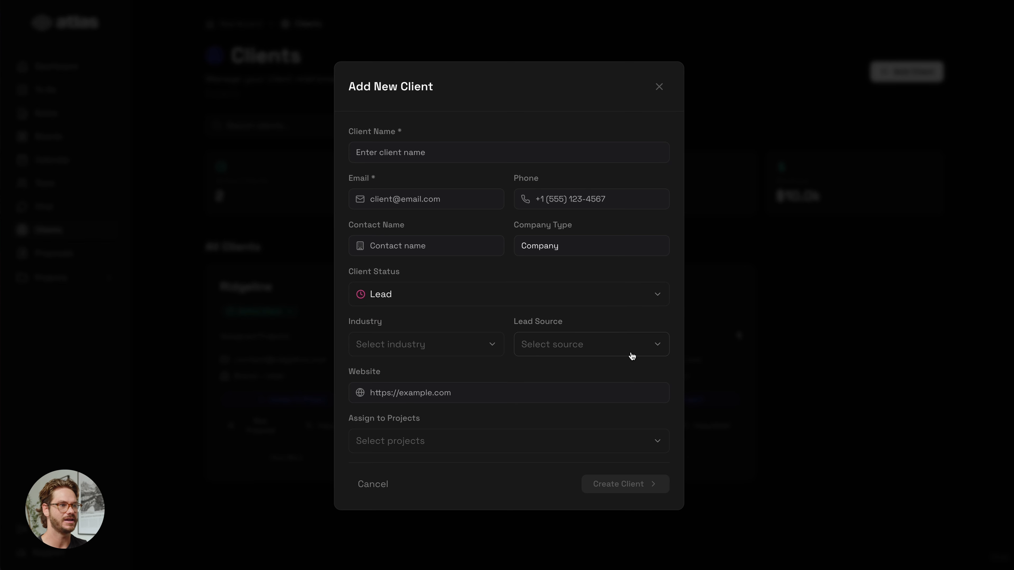
pyautogui.click(648, 351)
pyautogui.click(524, 323)
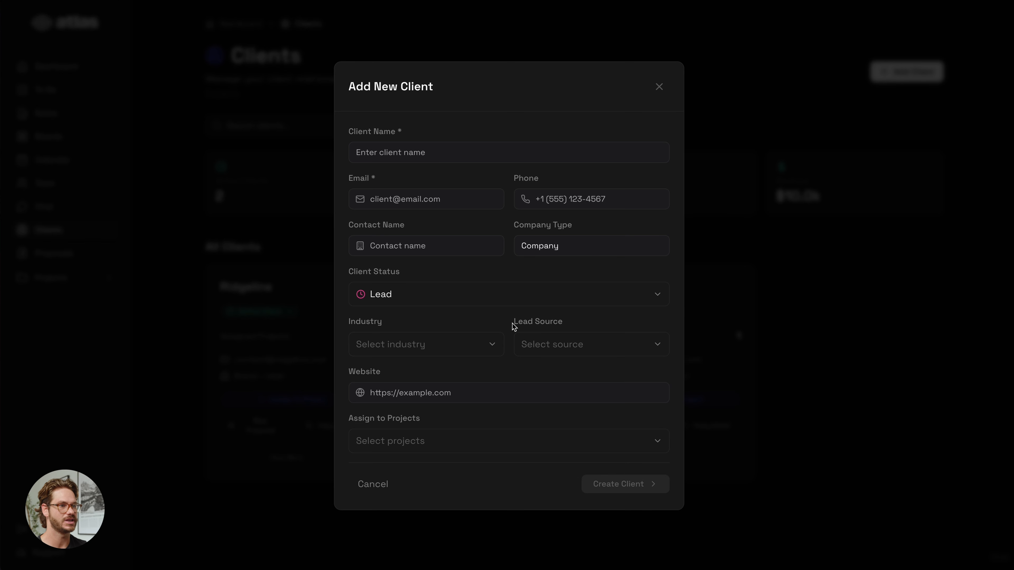
pyautogui.click(659, 87)
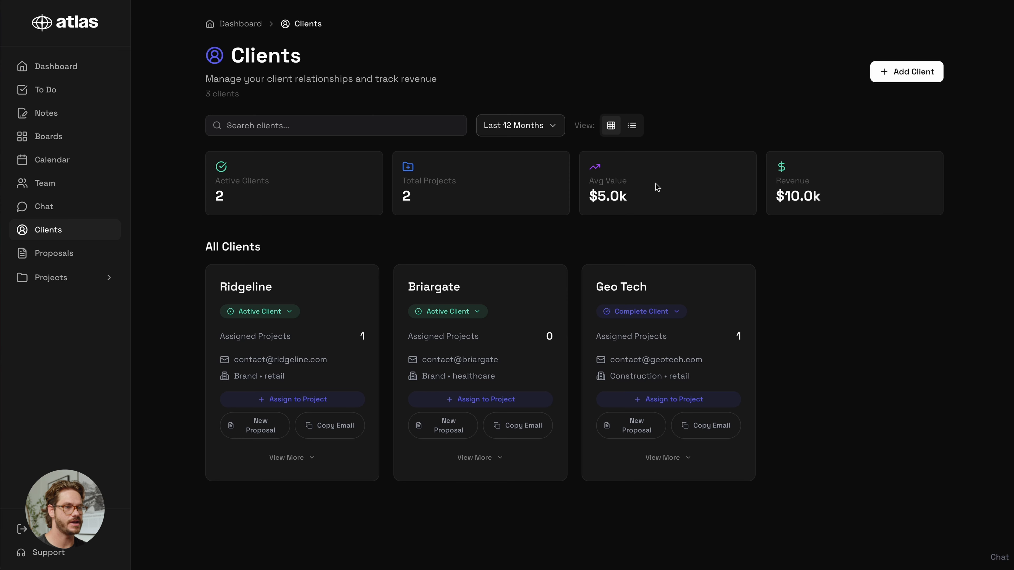
# View the projects that can be assigned to the Ridgeline client and leave the assignment without updating it.
pyautogui.click(292, 408)
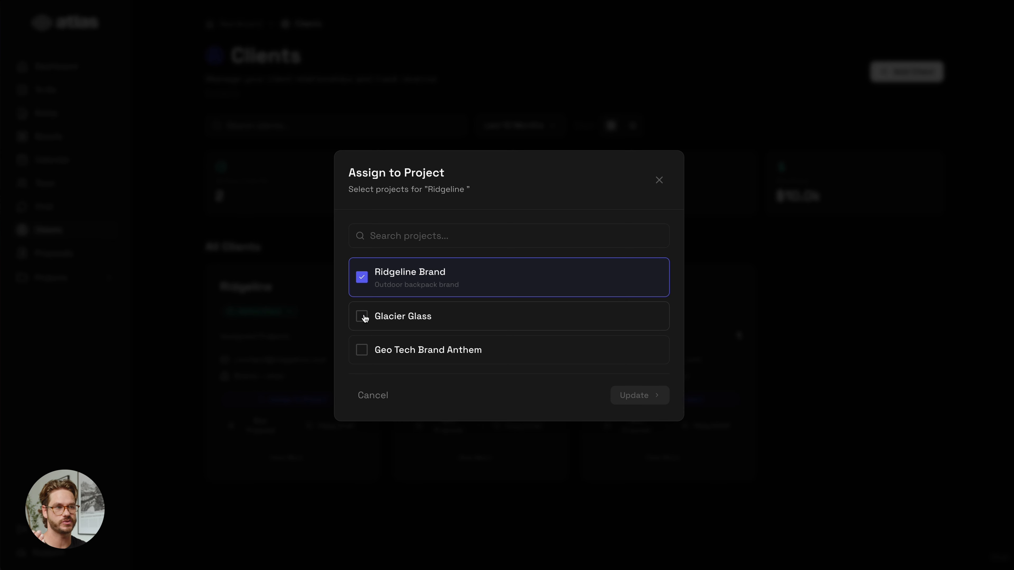
pyautogui.click(659, 181)
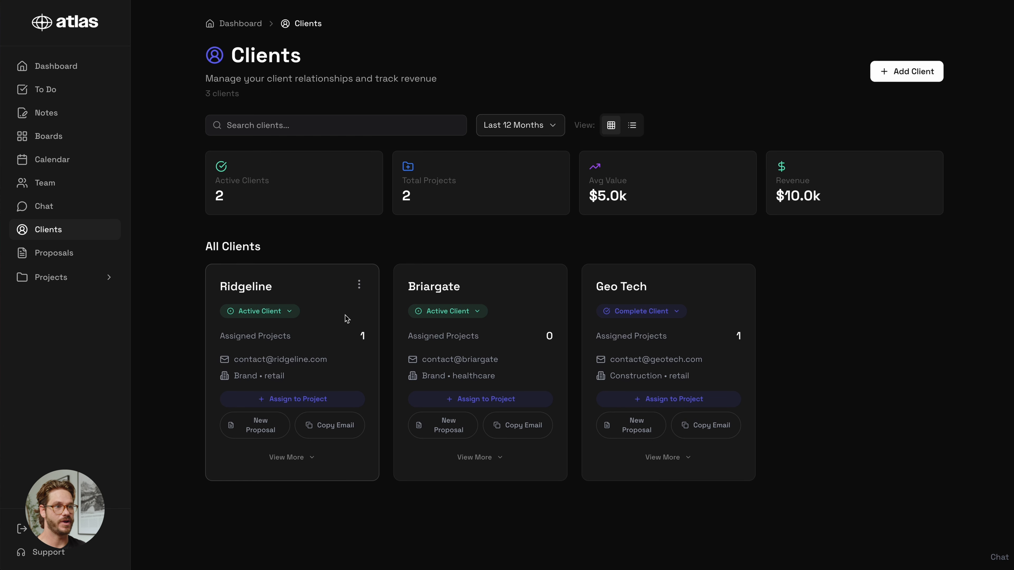
# Start a revenue entry for the Ridgeline client named Podcast with an amount of 500.
pyautogui.click(304, 458)
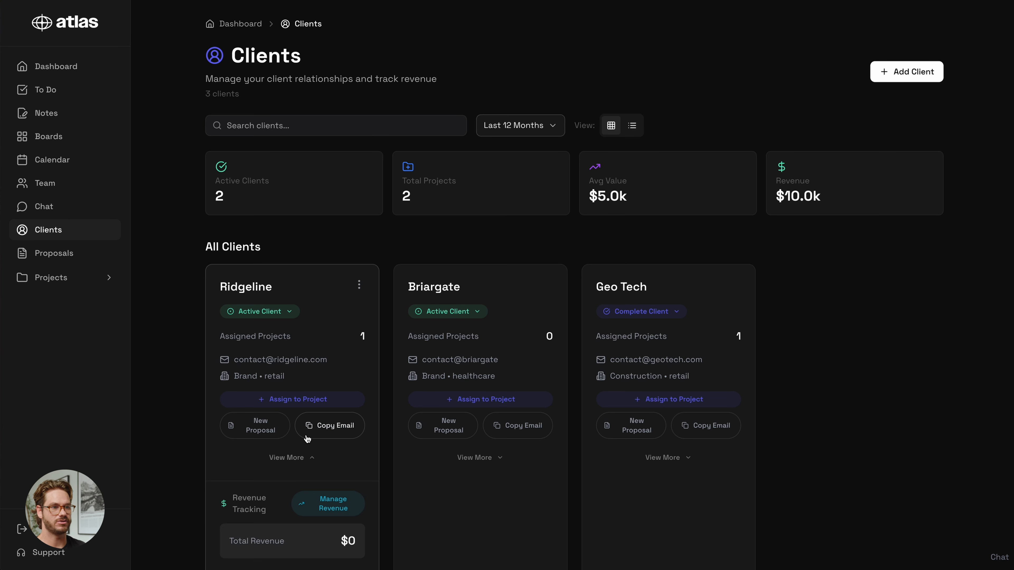
pyautogui.scroll(-2, 307, 439)
pyautogui.scroll(-1, 307, 439)
pyautogui.click(331, 346)
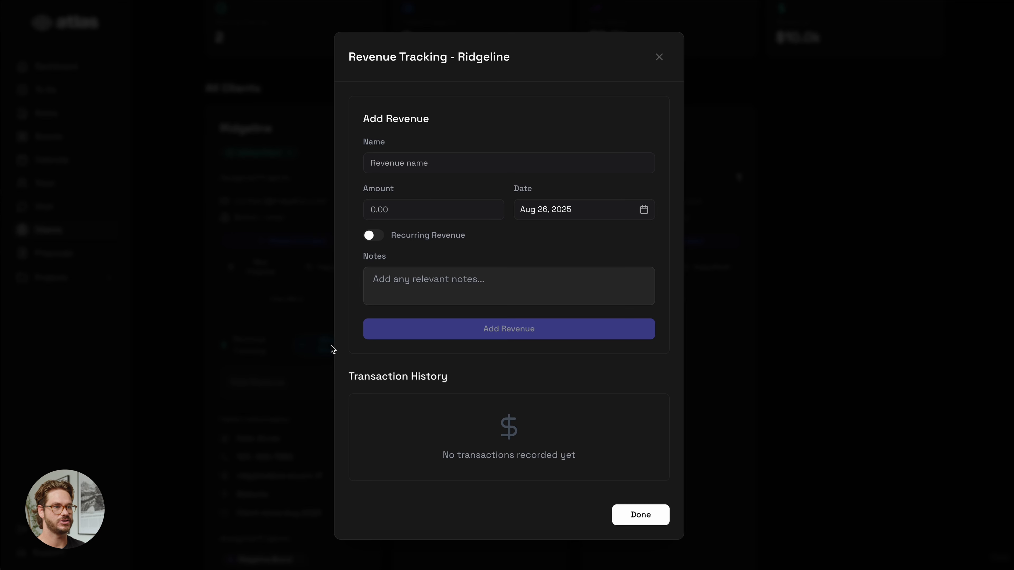
pyautogui.click(385, 166)
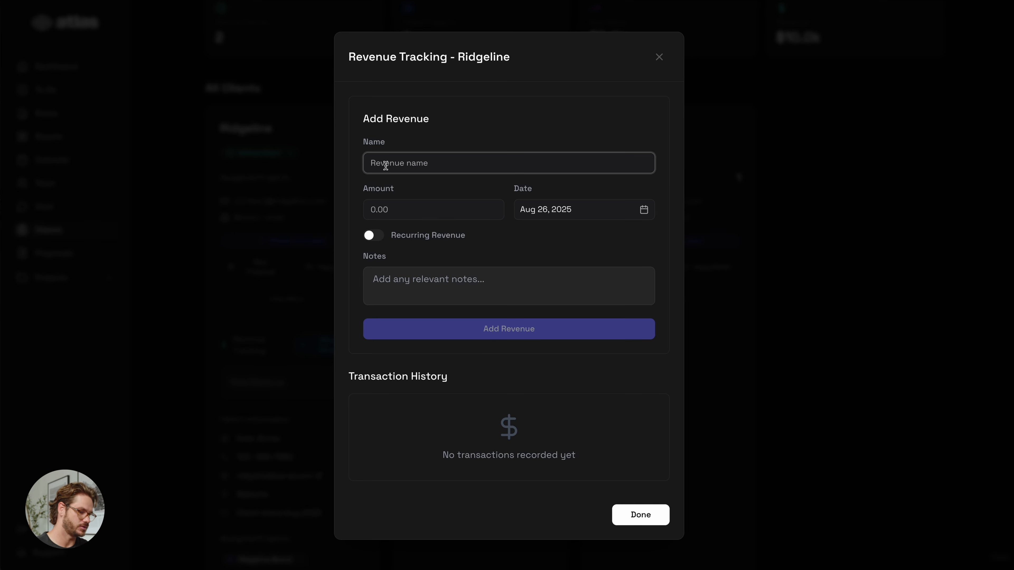
pyautogui.write('Podcast')
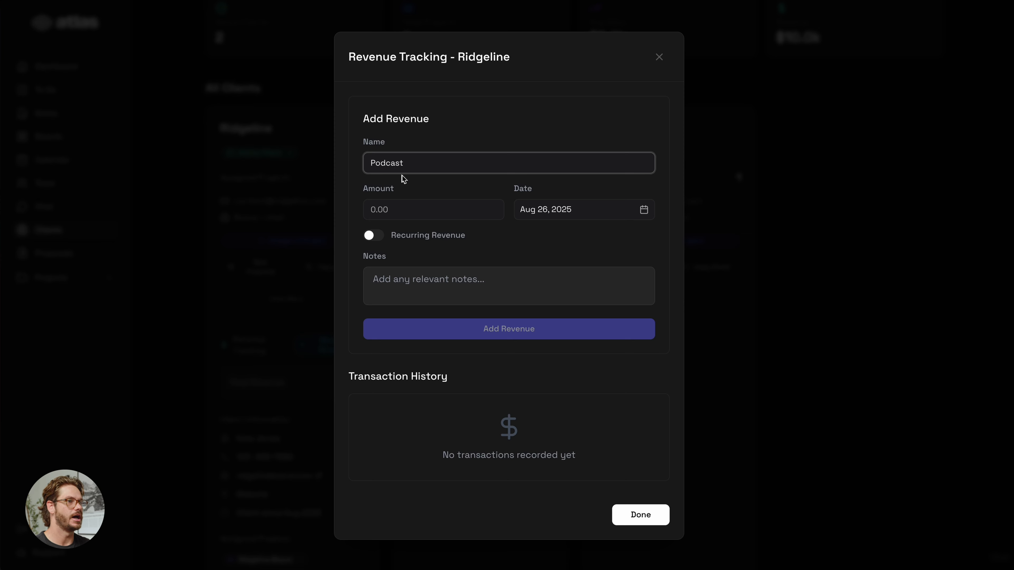
pyautogui.click(407, 210)
pyautogui.write('500')
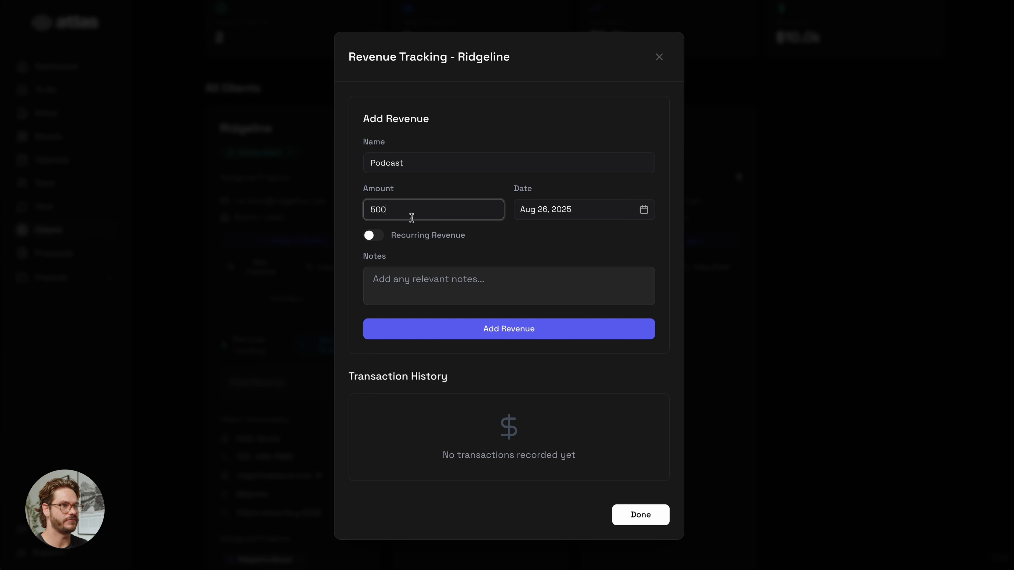
# Set the date of the Podcast revenue entry to Jul 9, 2025.
pyautogui.click(644, 210)
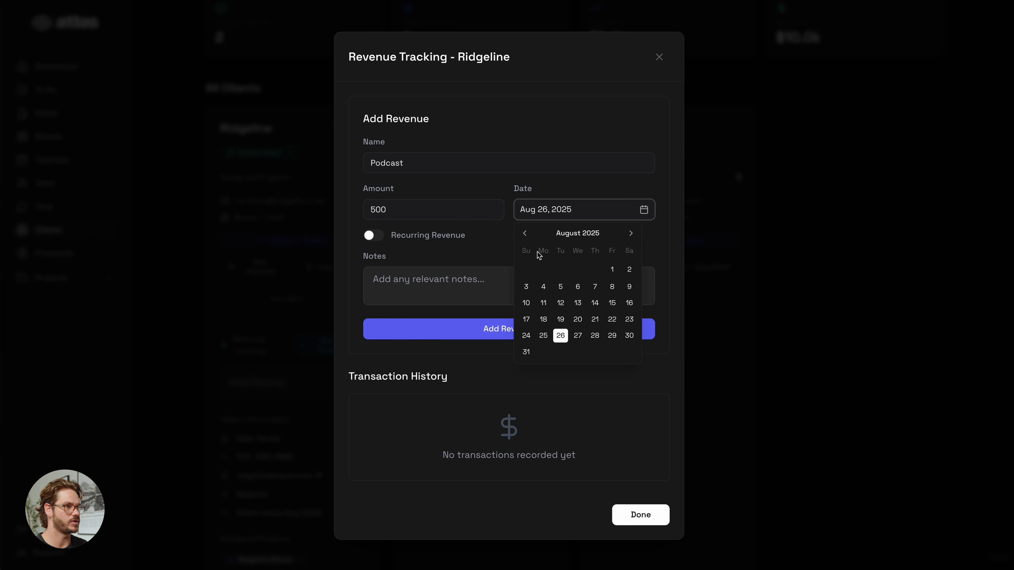
pyautogui.click(526, 234)
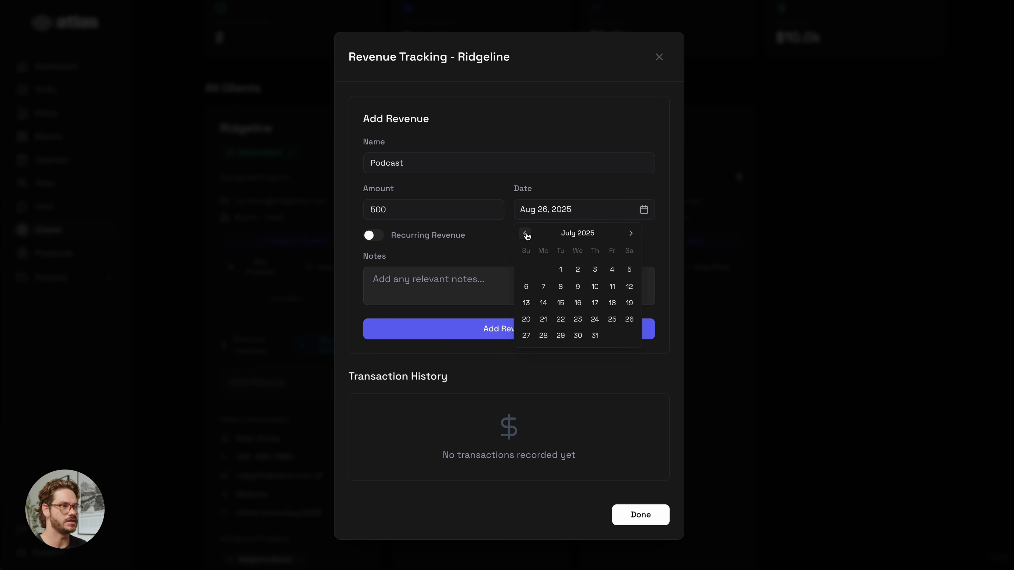
pyautogui.click(578, 287)
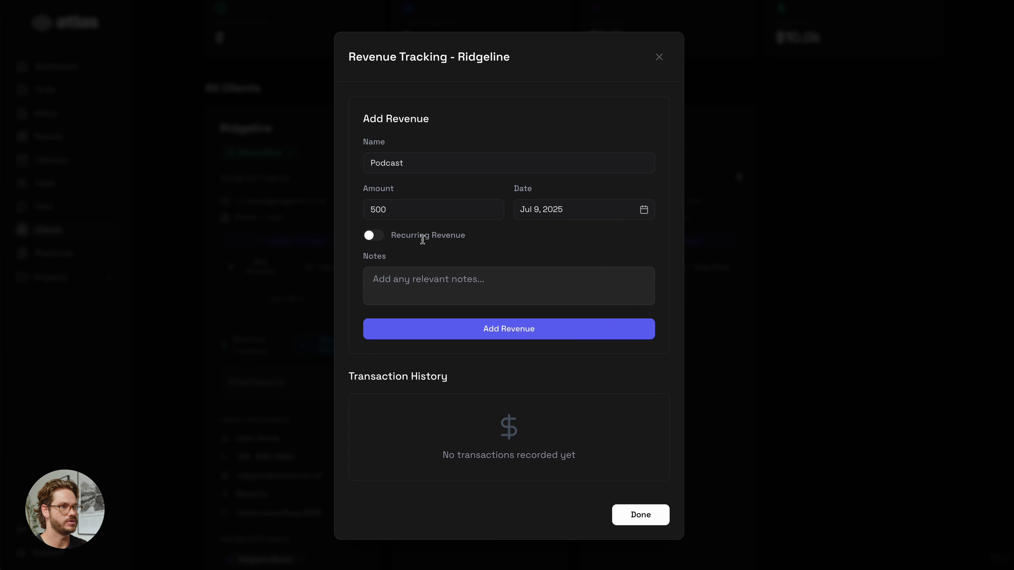
# Make the Podcast revenue recur weekly, add it to Ridgeline's transactions and finish revenue tracking.
pyautogui.click(388, 239)
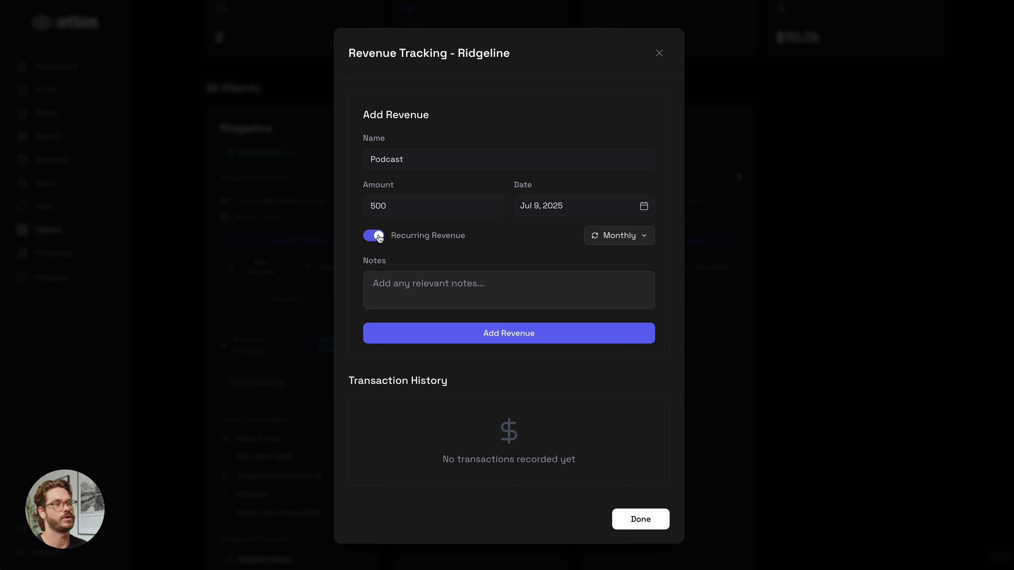
pyautogui.click(622, 236)
pyautogui.click(611, 261)
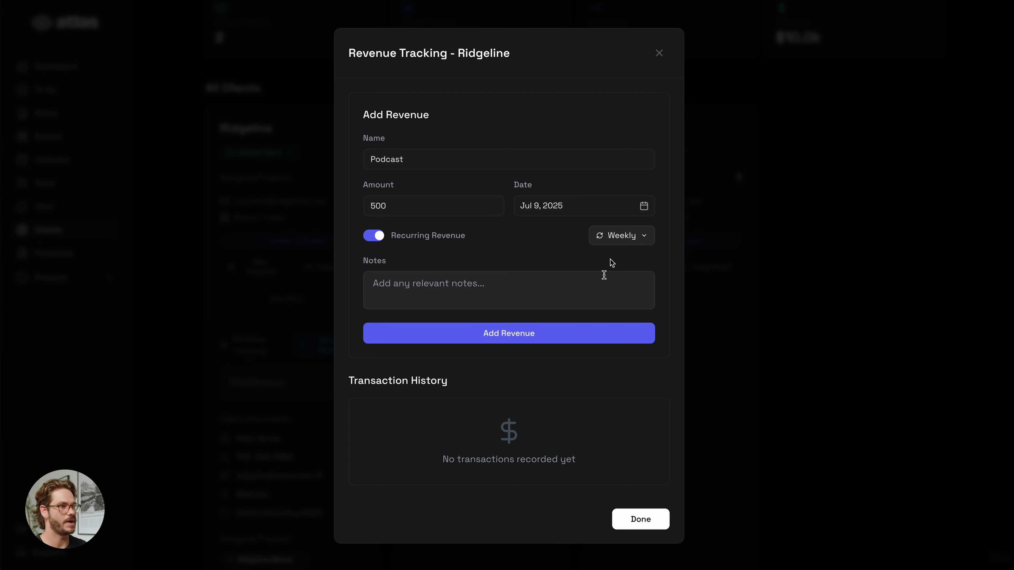
pyautogui.click(483, 337)
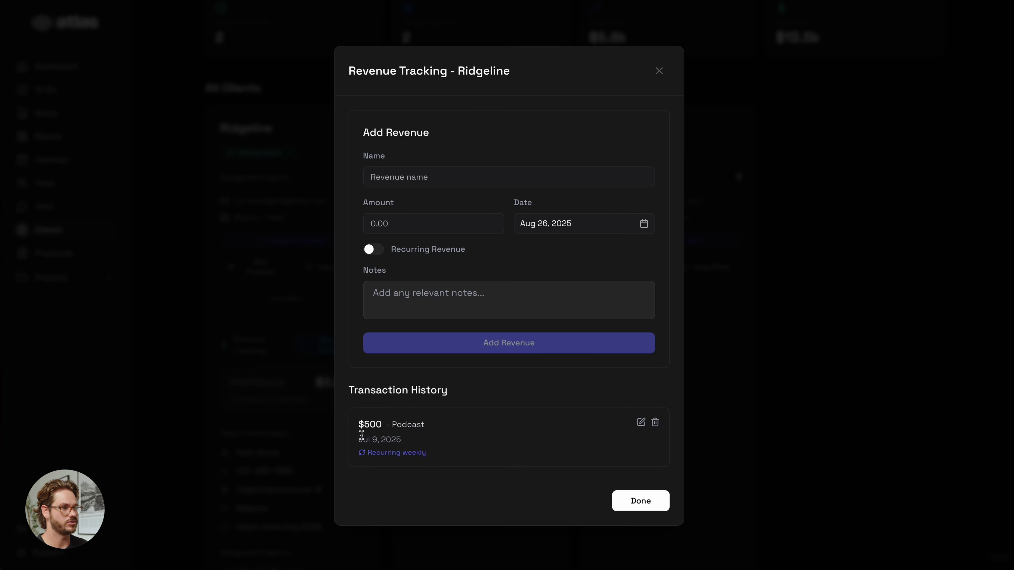
pyautogui.click(654, 506)
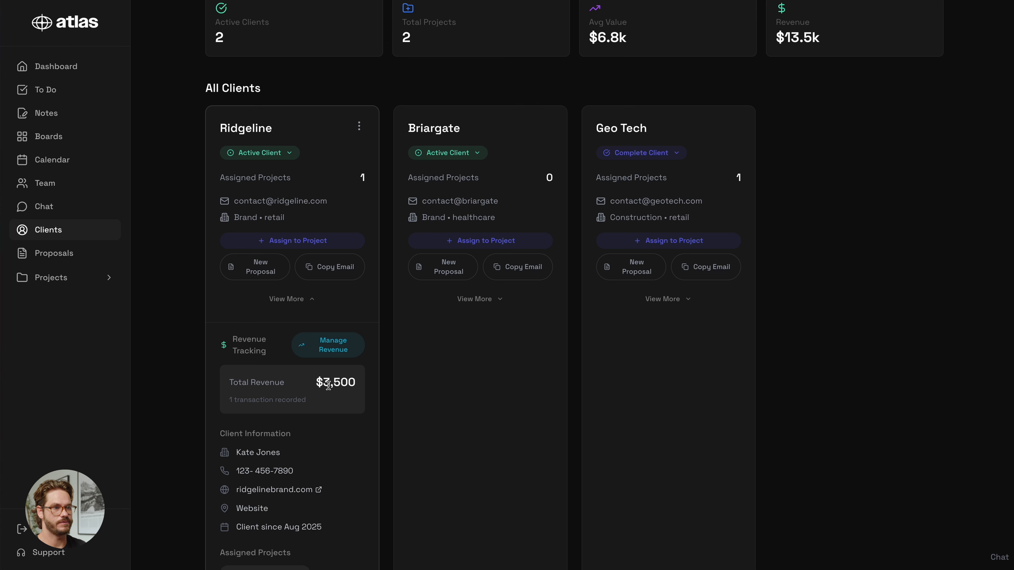
# Review the client revenue totals and Ridgeline's transaction history, closing it without a new entry, and collapse the client's details.
pyautogui.scroll(4, 459, 365)
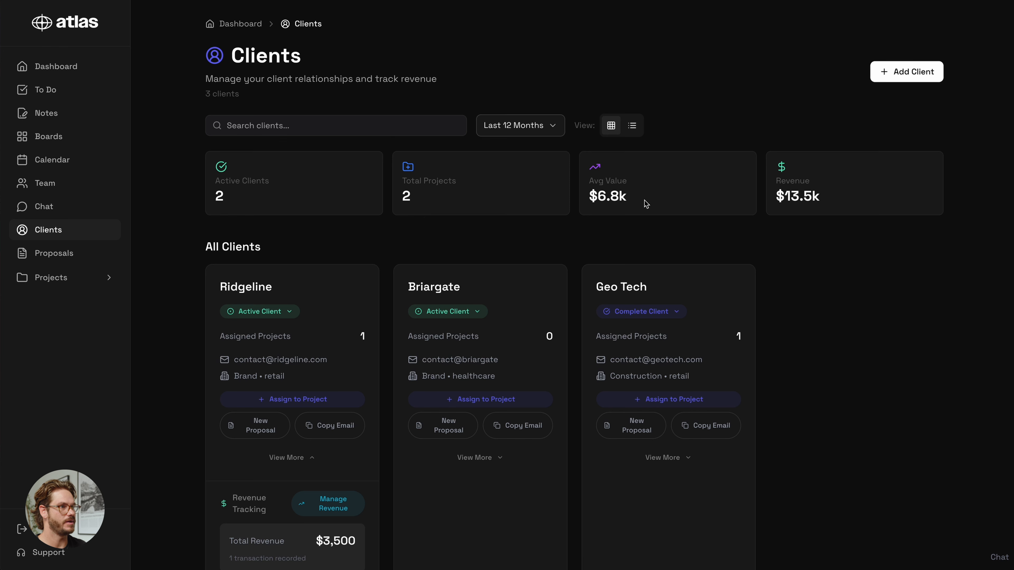
pyautogui.scroll(-4, 386, 453)
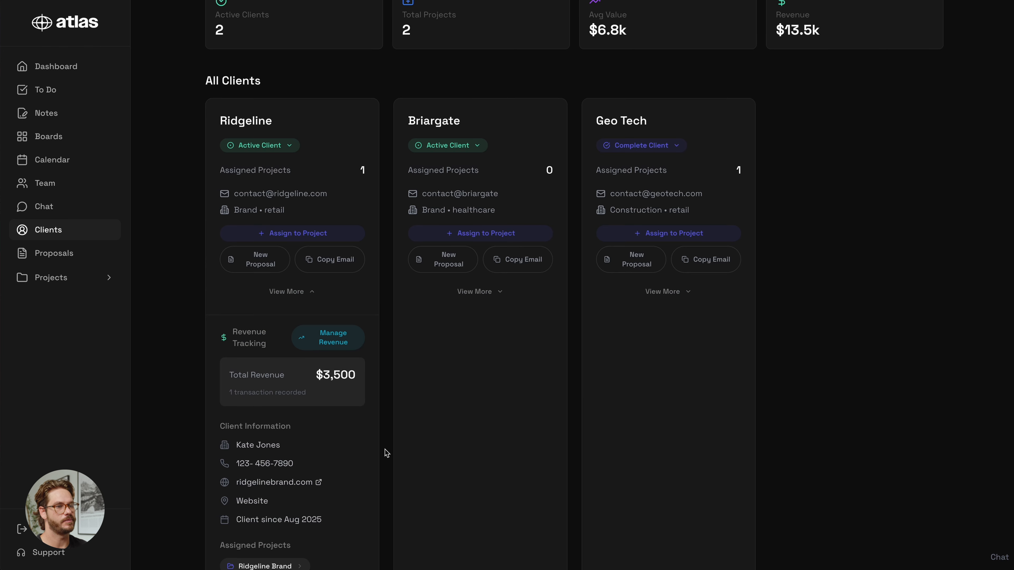
pyautogui.click(334, 340)
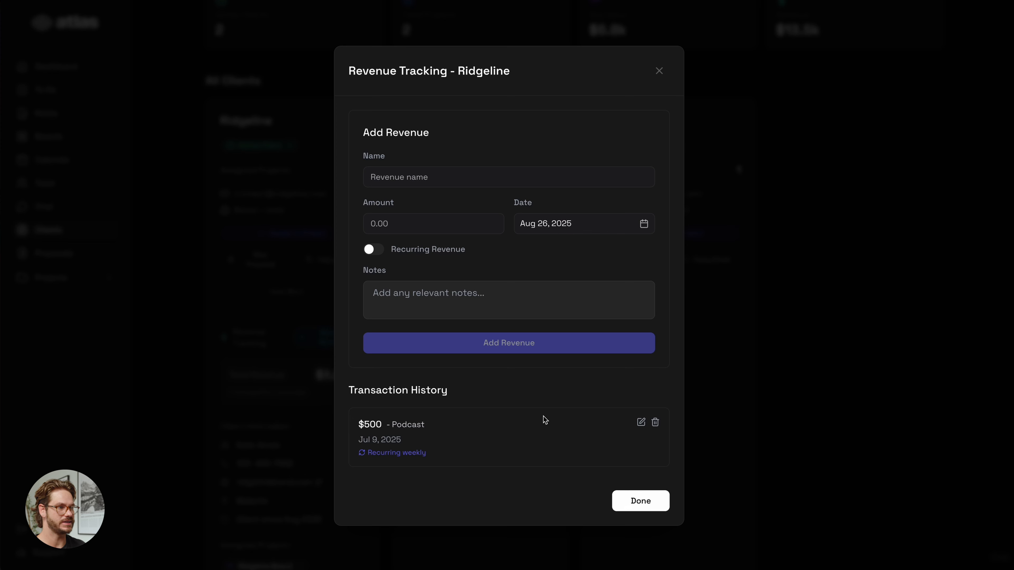
pyautogui.click(388, 174)
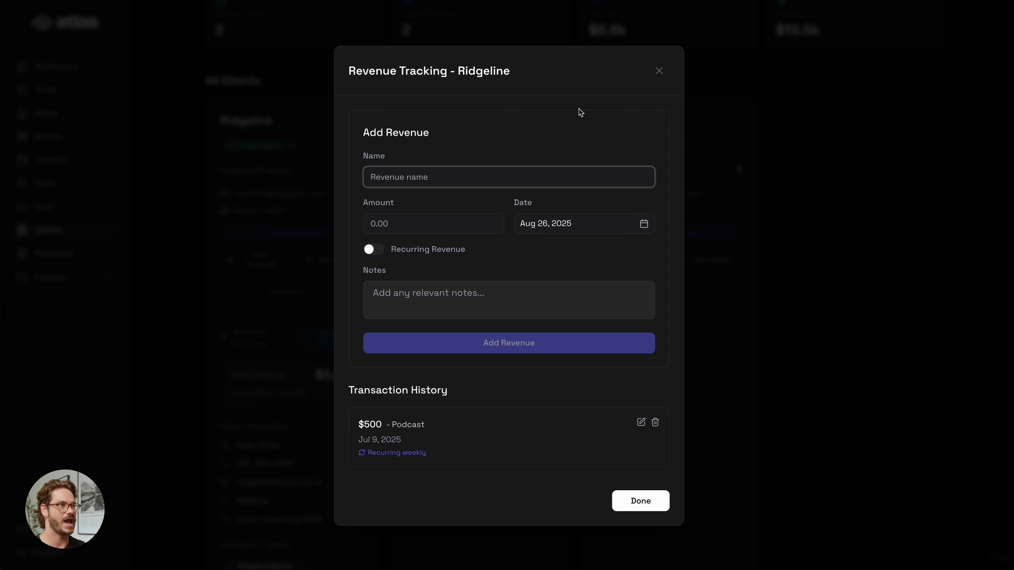
pyautogui.click(659, 71)
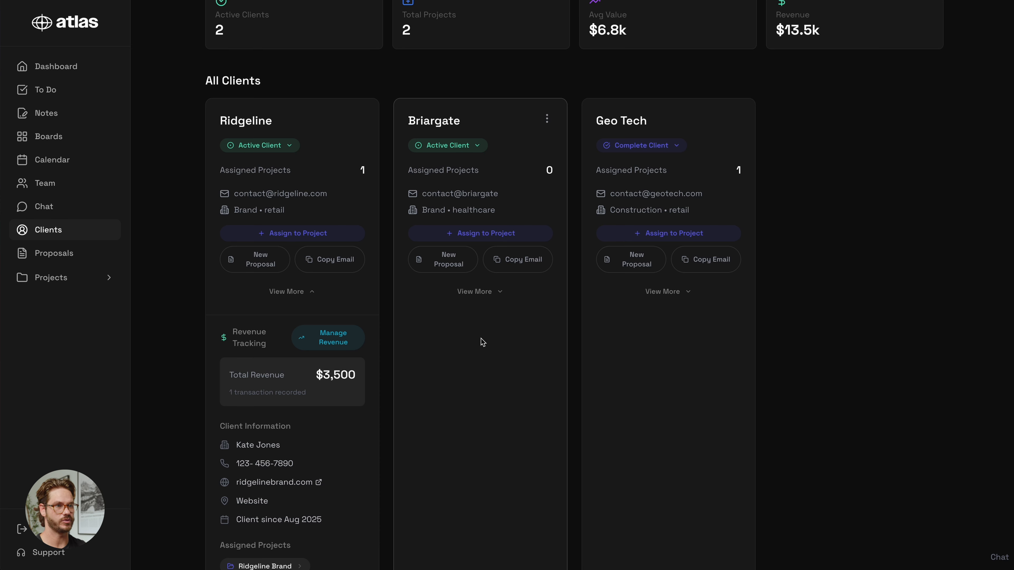
pyautogui.click(297, 310)
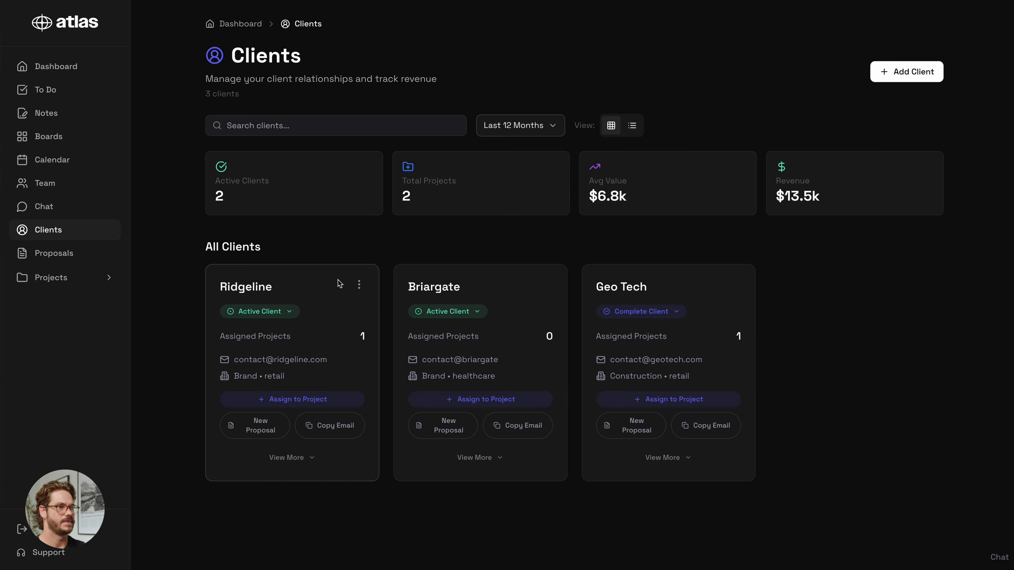
# Show the clients as a list and examine all columns from client name to last contact.
pyautogui.click(636, 133)
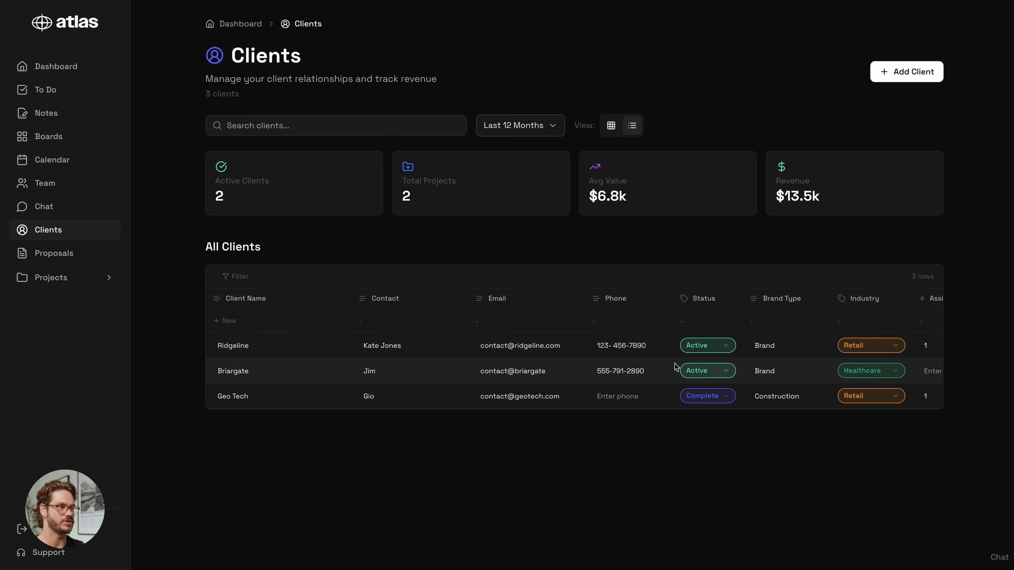
pyautogui.hscroll(5, 676, 367)
pyautogui.hscroll(5, 676, 366)
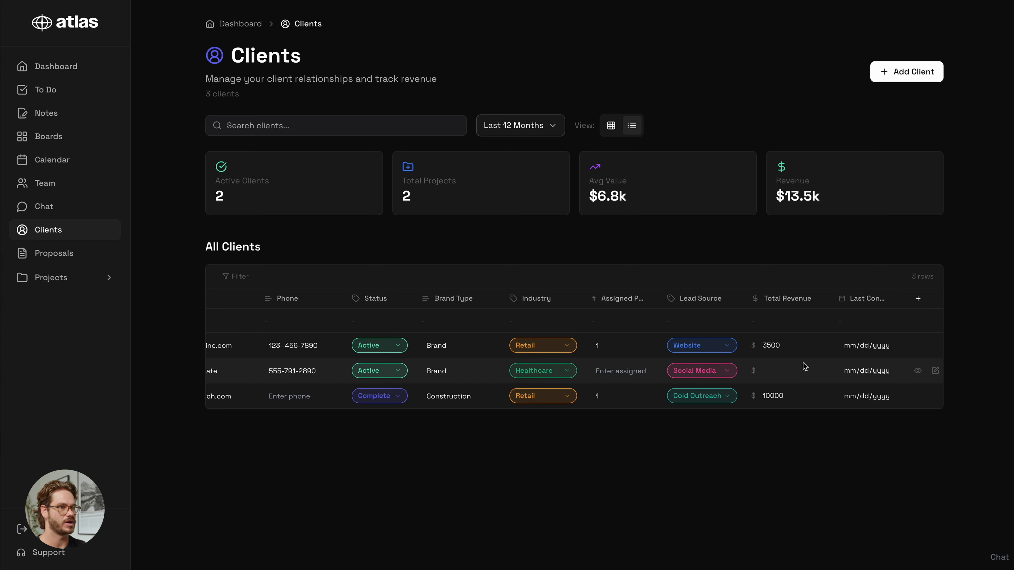
pyautogui.hscroll(-5, 795, 367)
pyautogui.hscroll(-3, 574, 372)
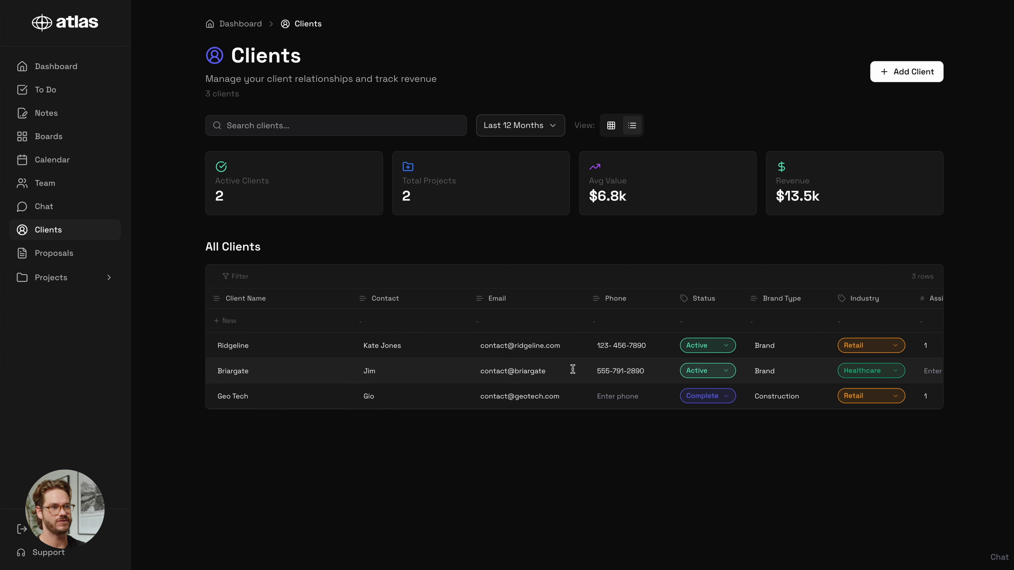
pyautogui.hscroll(5, 572, 370)
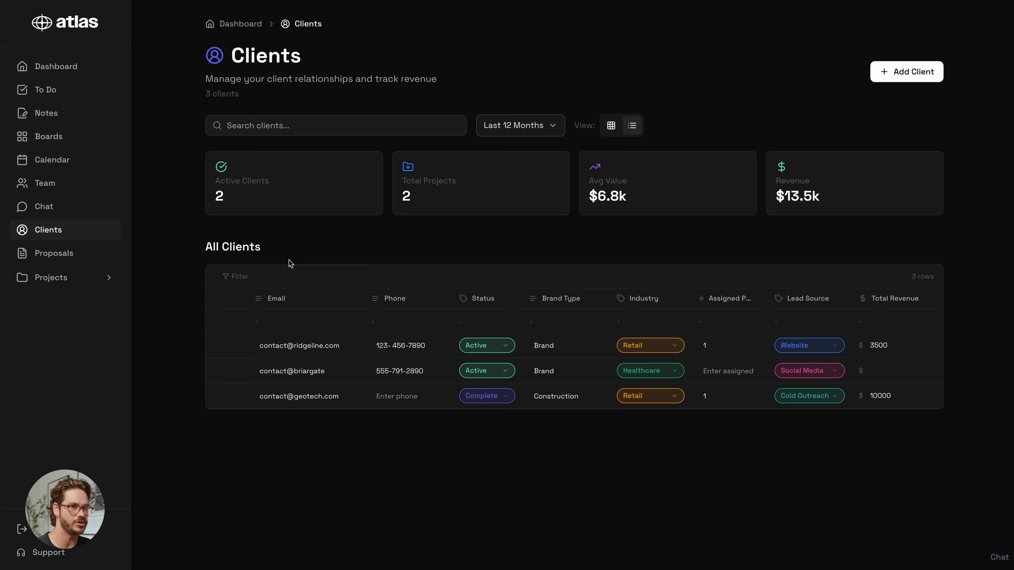
# Open the Ridgeline Backpacks proposal for editing and review its Basics and Overview sections.
pyautogui.click(74, 258)
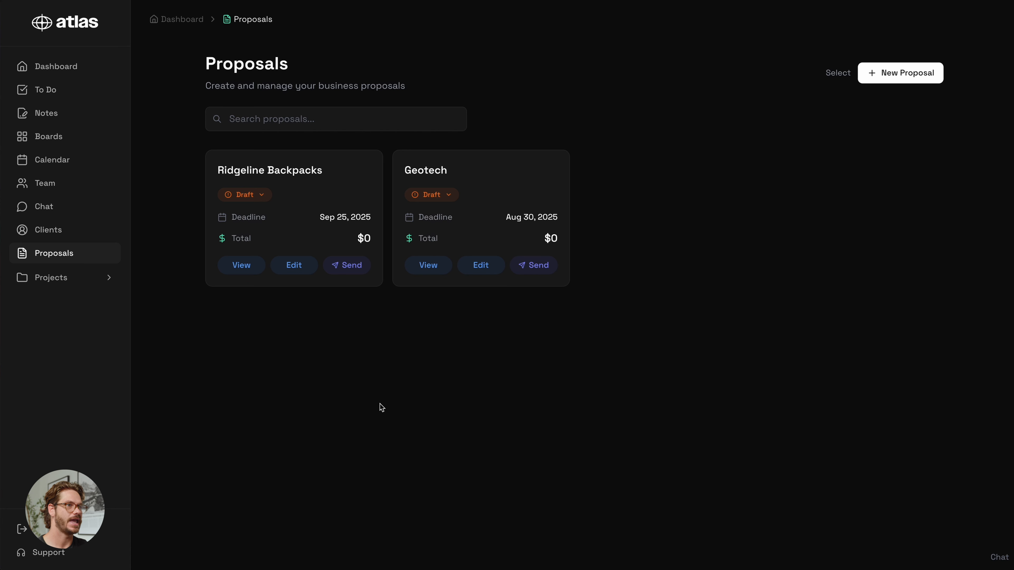
pyautogui.click(329, 196)
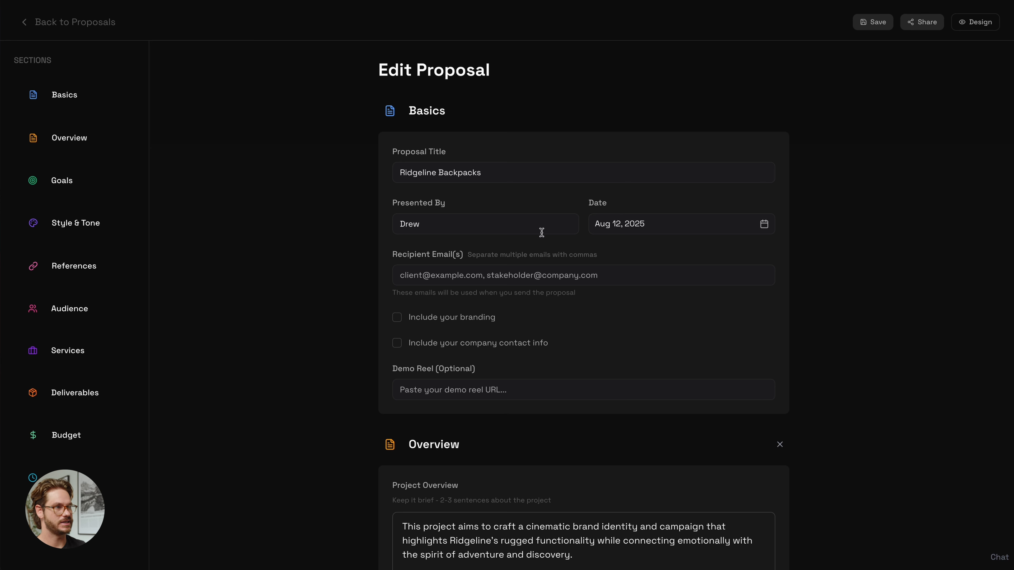
pyautogui.scroll(-4, 625, 242)
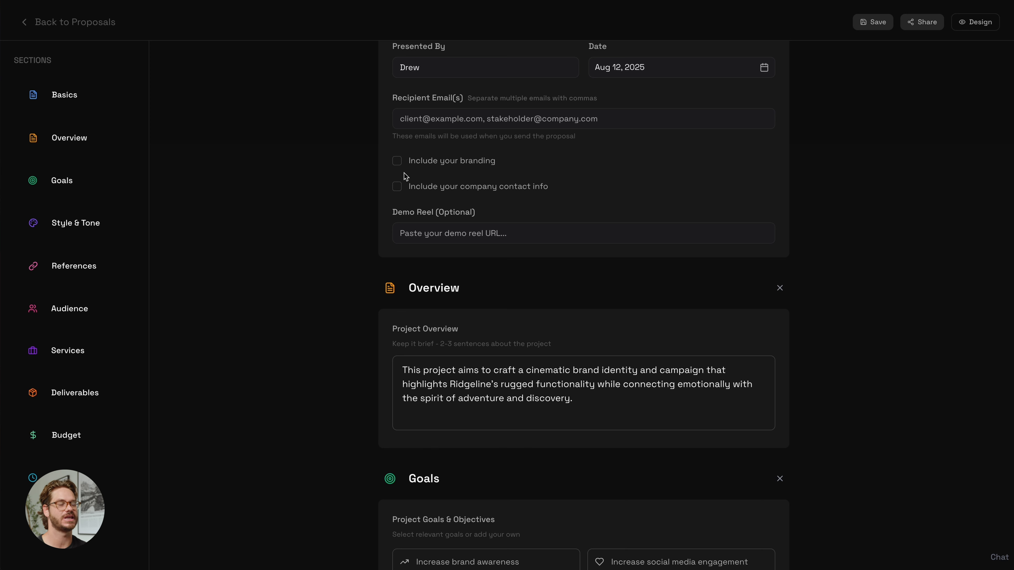
pyautogui.scroll(-5, 404, 173)
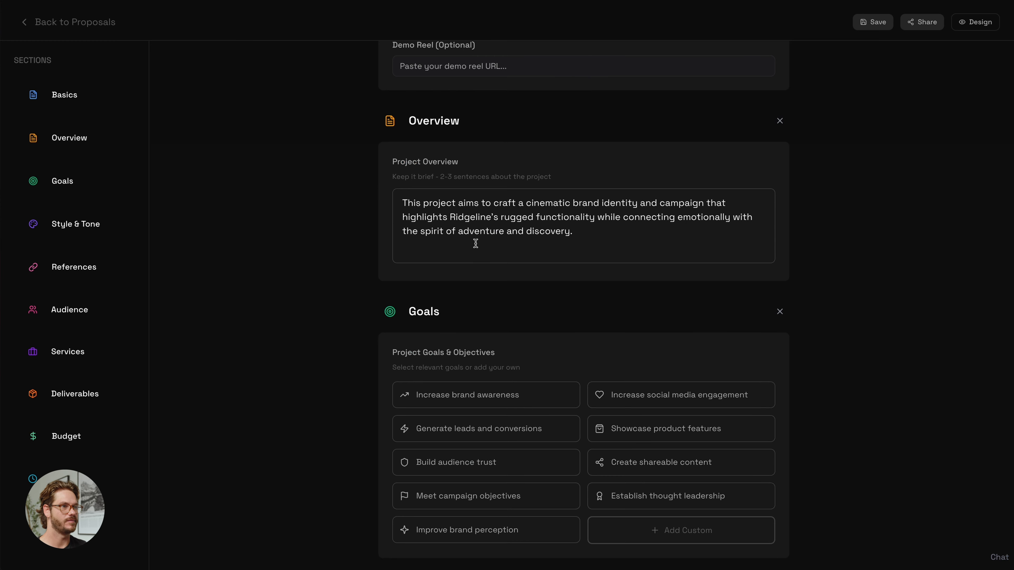
# Select the project goals Increase brand awareness, Generate leads and conversions, and Increase social media engagement.
pyautogui.scroll(-4, 485, 252)
pyautogui.scroll(1, 484, 254)
pyautogui.scroll(-2, 485, 254)
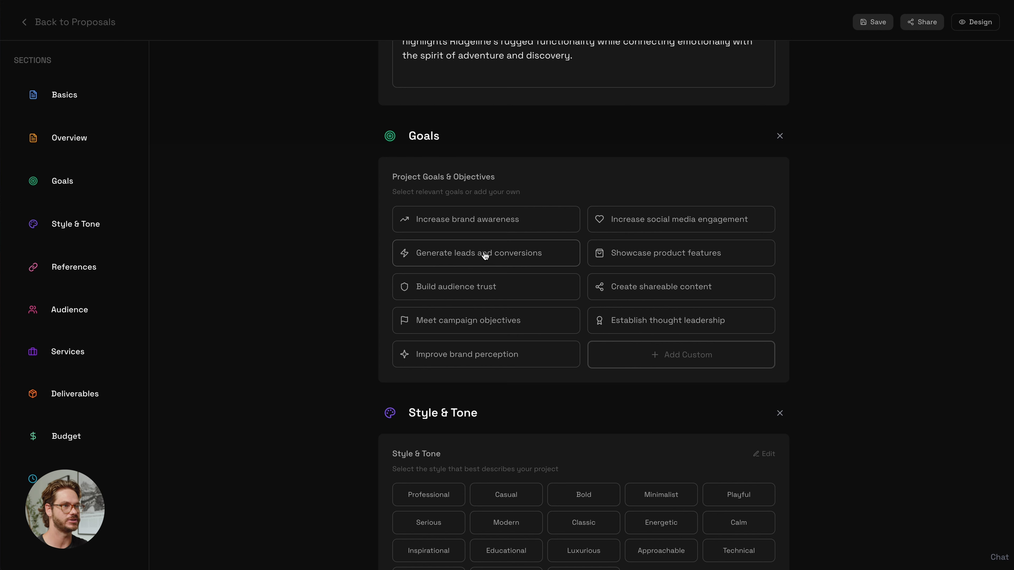
pyautogui.click(481, 227)
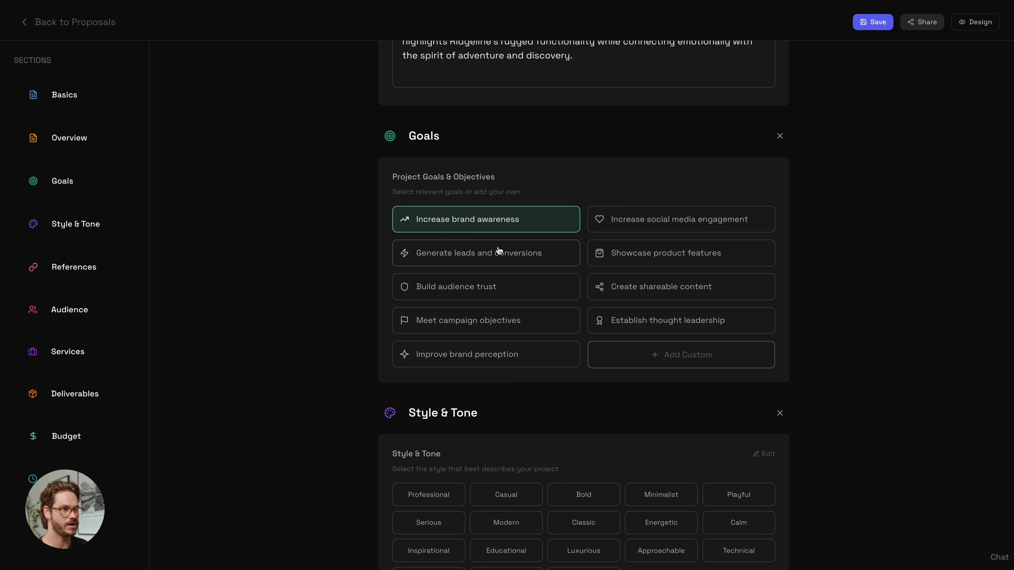
pyautogui.click(499, 258)
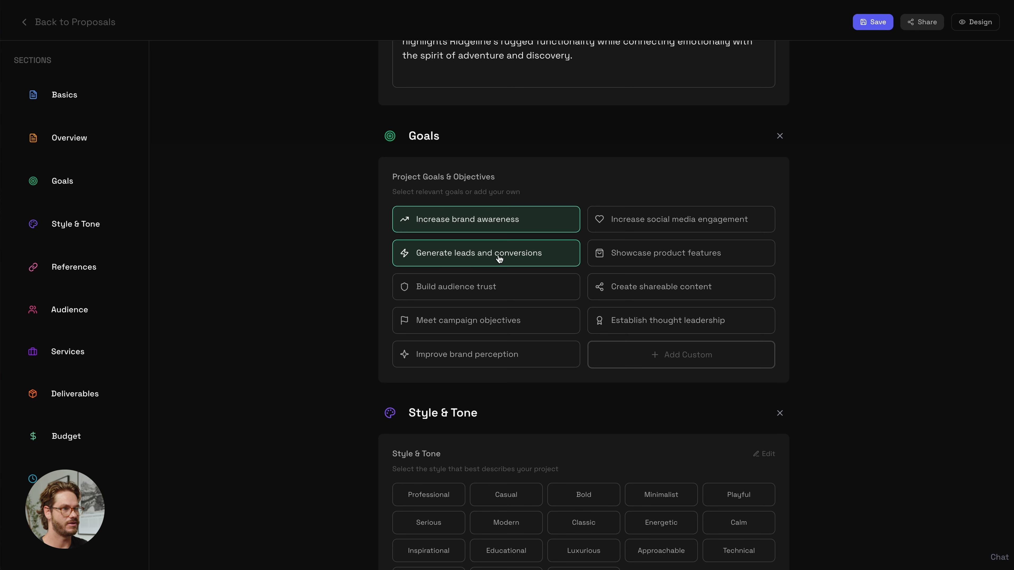
pyautogui.click(660, 226)
# Mark the proposal's style and tone as Professional, Minimalist, Inspirational and Authentic.
pyautogui.scroll(-2, 605, 270)
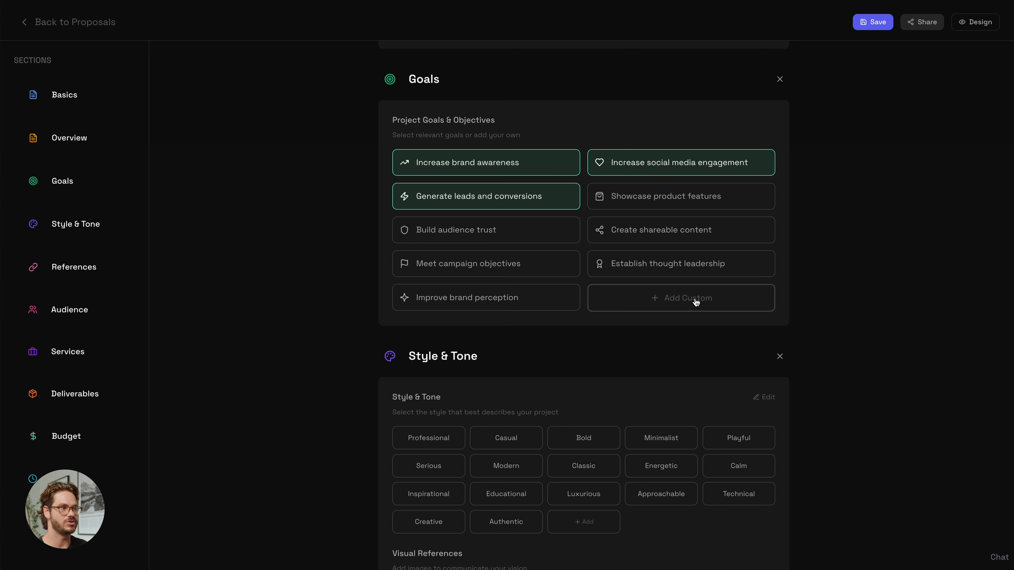
pyautogui.scroll(-1, 677, 338)
pyautogui.scroll(-5, 674, 340)
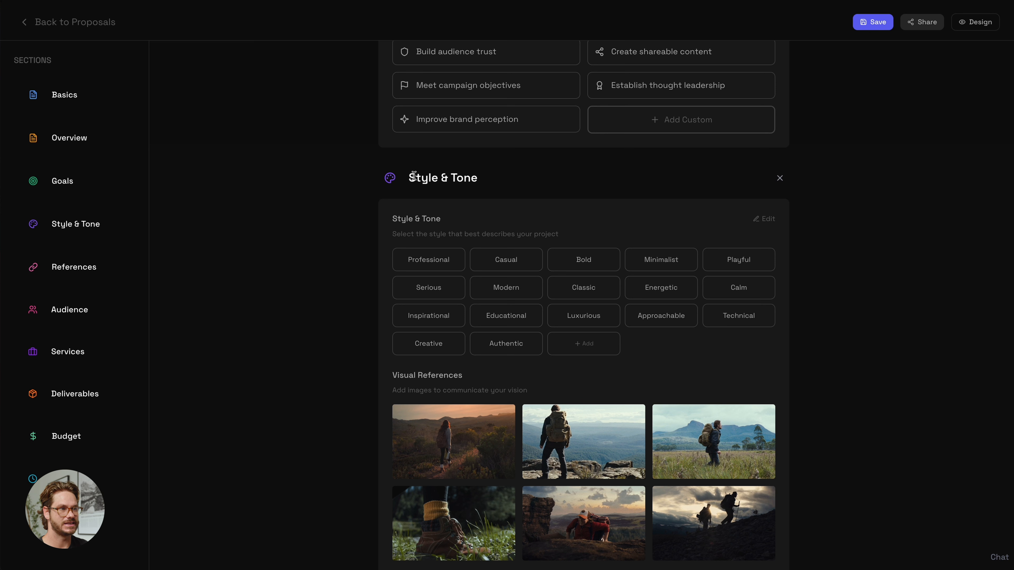
pyautogui.click(422, 265)
pyautogui.click(667, 267)
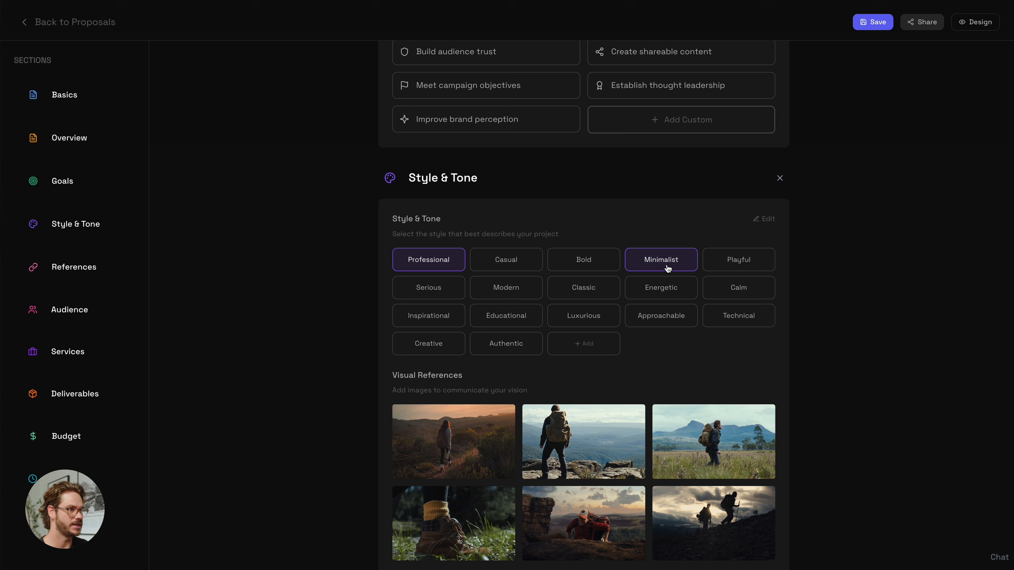
pyautogui.click(431, 320)
pyautogui.click(500, 343)
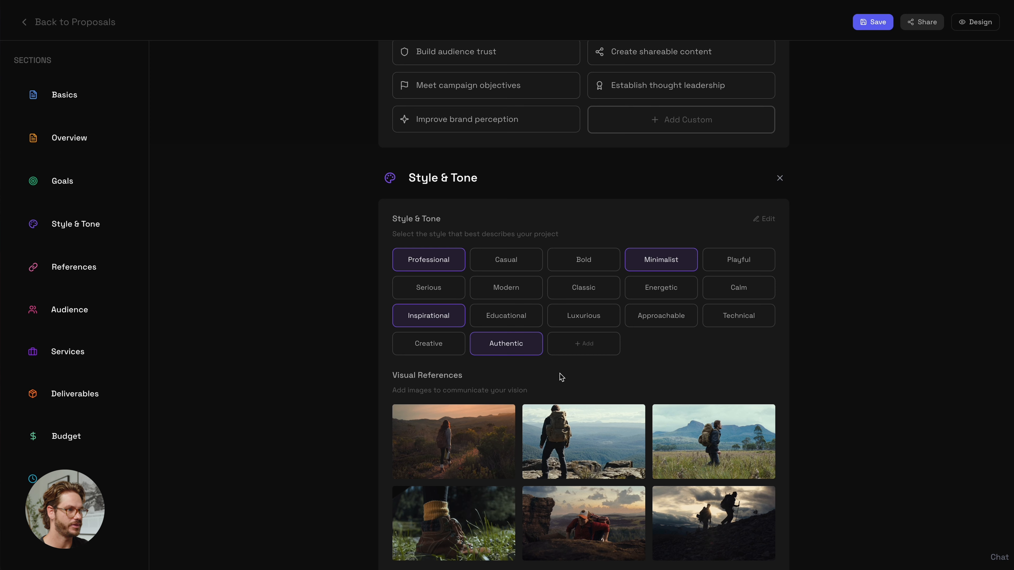
# Add Instagram, LinkedIn, Website and TikTok to the distribution platforms in the proposal's Audience section.
pyautogui.scroll(-3, 563, 377)
pyautogui.scroll(-1, 565, 368)
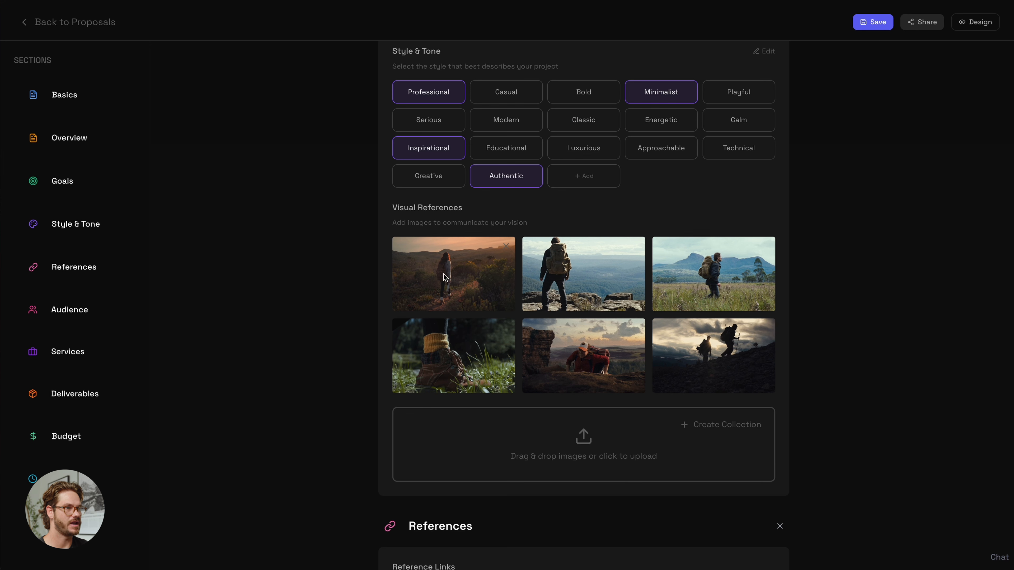
pyautogui.scroll(-10, 543, 360)
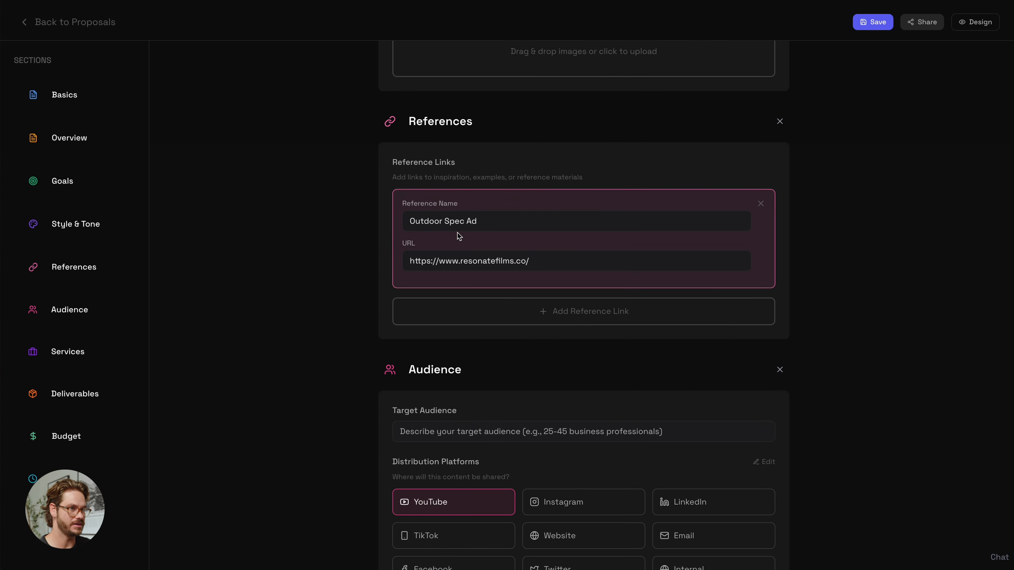
pyautogui.scroll(-5, 457, 234)
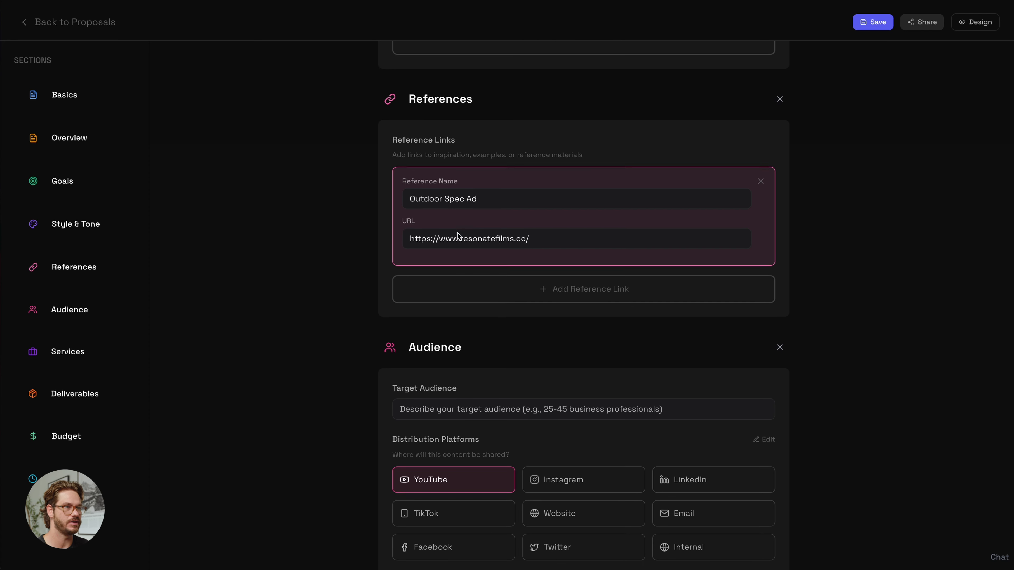
pyautogui.scroll(-2, 458, 237)
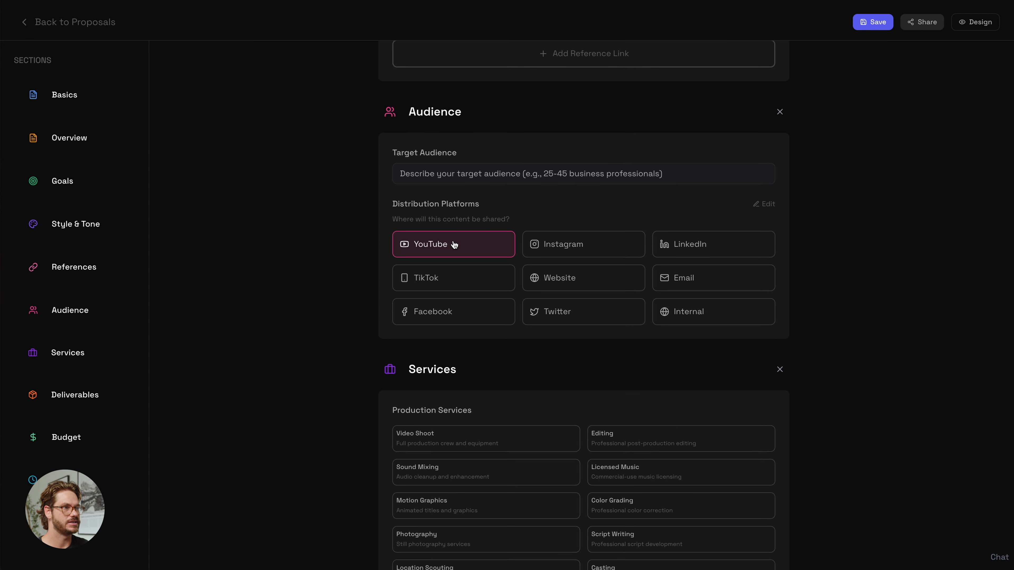
pyautogui.click(557, 248)
pyautogui.click(679, 250)
pyautogui.click(542, 283)
pyautogui.scroll(-1, 515, 294)
pyautogui.click(455, 226)
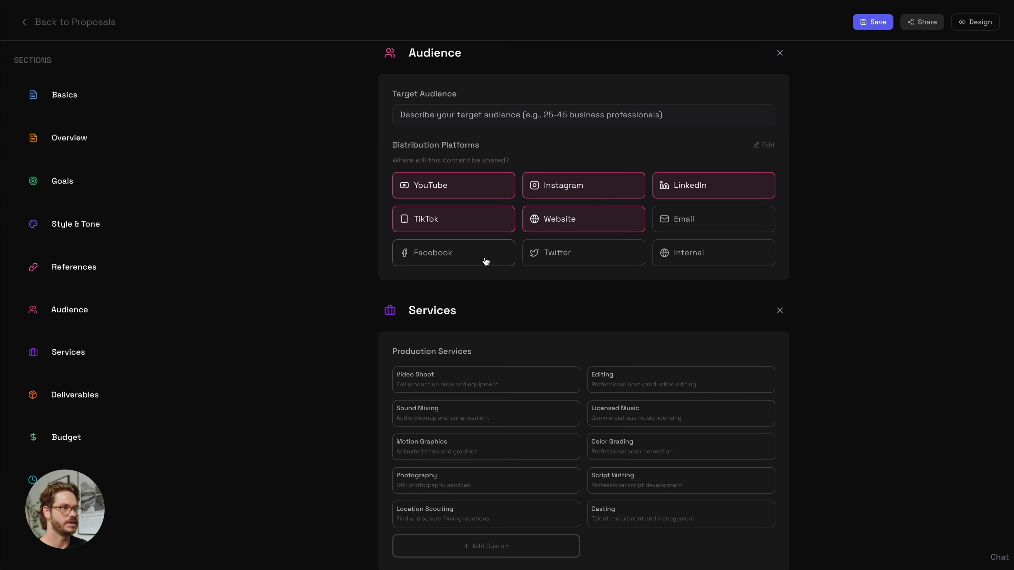
# Add Video Shoot and Editing to the proposal's production services, keeping their default descriptions.
pyautogui.scroll(-2, 528, 337)
pyautogui.scroll(-1, 528, 336)
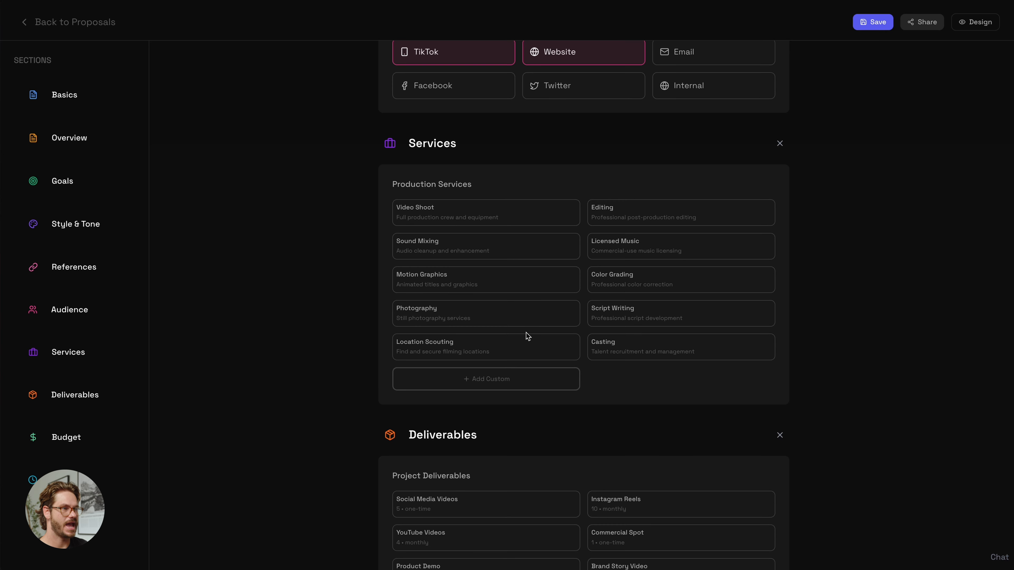
pyautogui.scroll(-1, 512, 234)
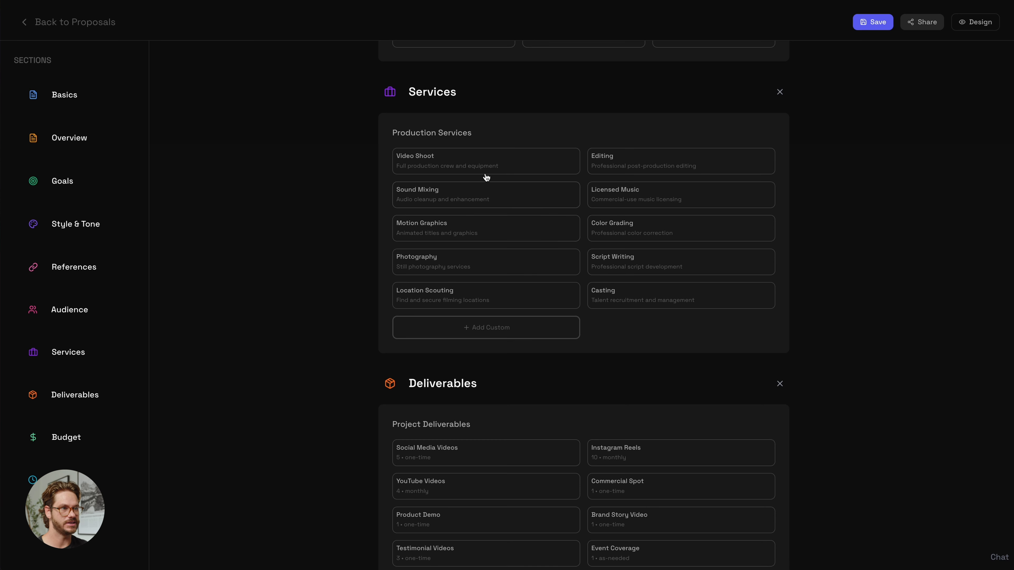
pyautogui.click(484, 165)
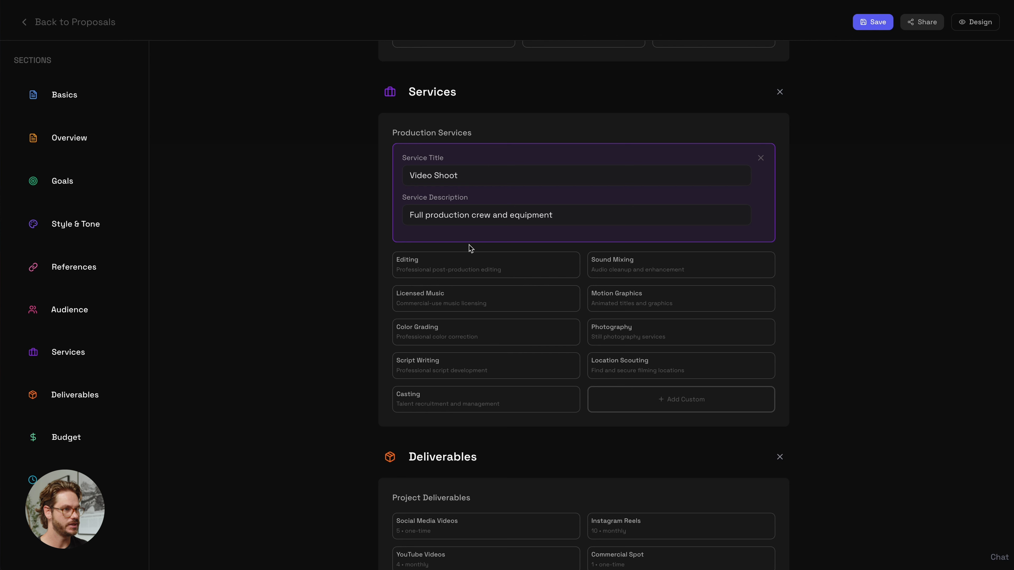
pyautogui.click(489, 277)
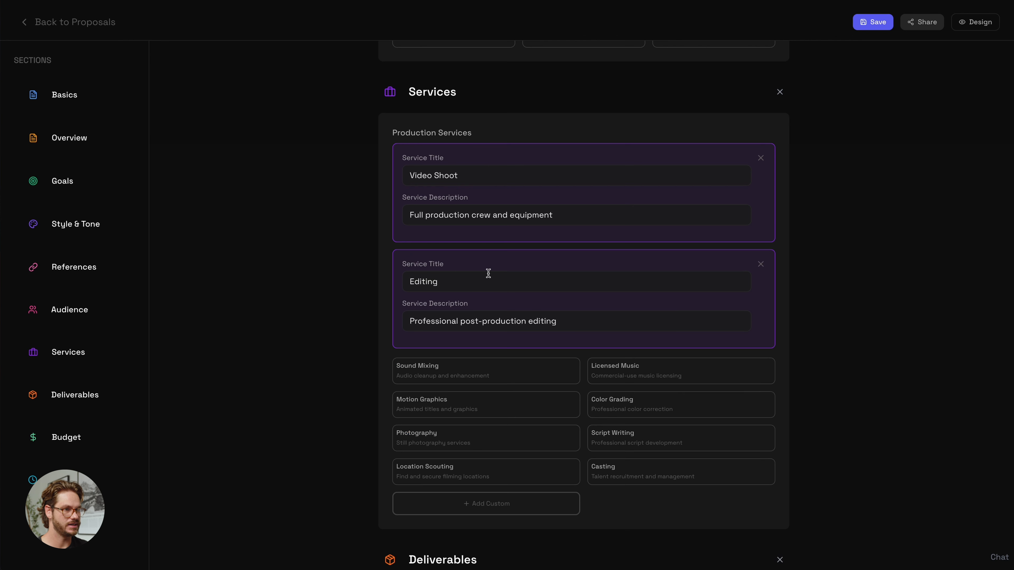
# Add Social Media Videos, Brand Story Video and Testimonial Videos to the project deliverables, keeping their default quantities and one-time frequency.
pyautogui.scroll(-10, 489, 278)
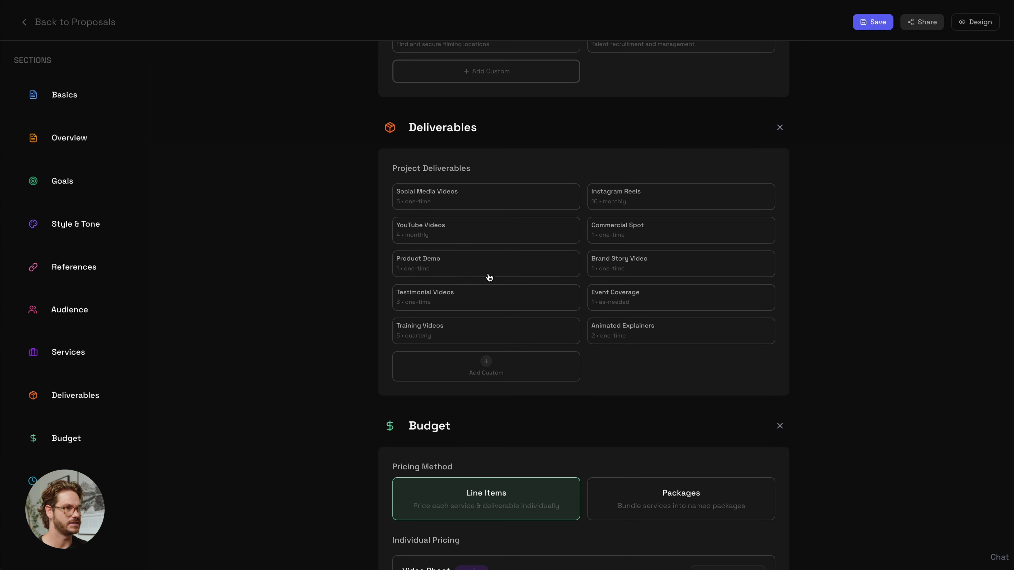
pyautogui.click(487, 200)
pyautogui.scroll(-1, 486, 198)
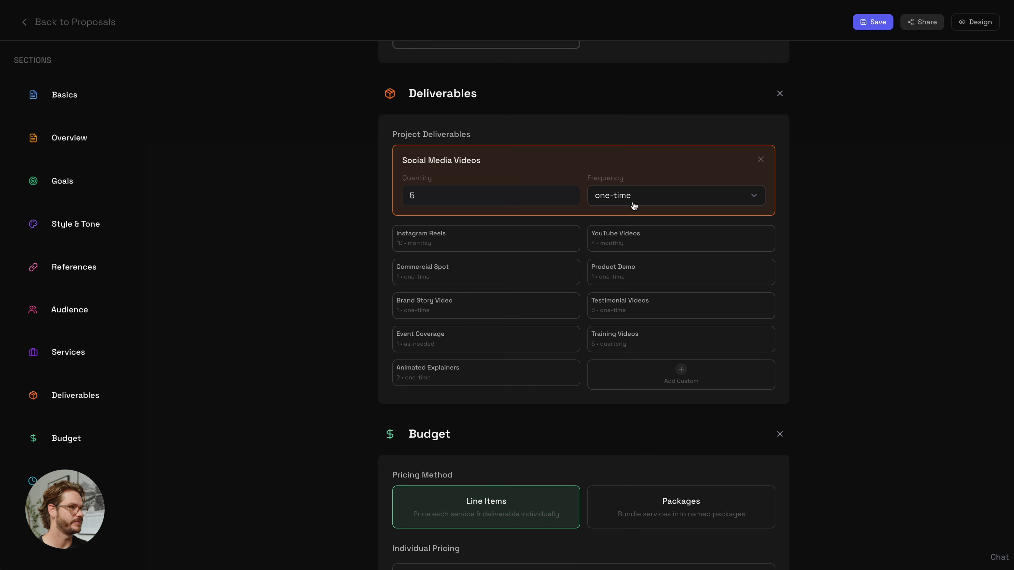
pyautogui.scroll(-1, 527, 245)
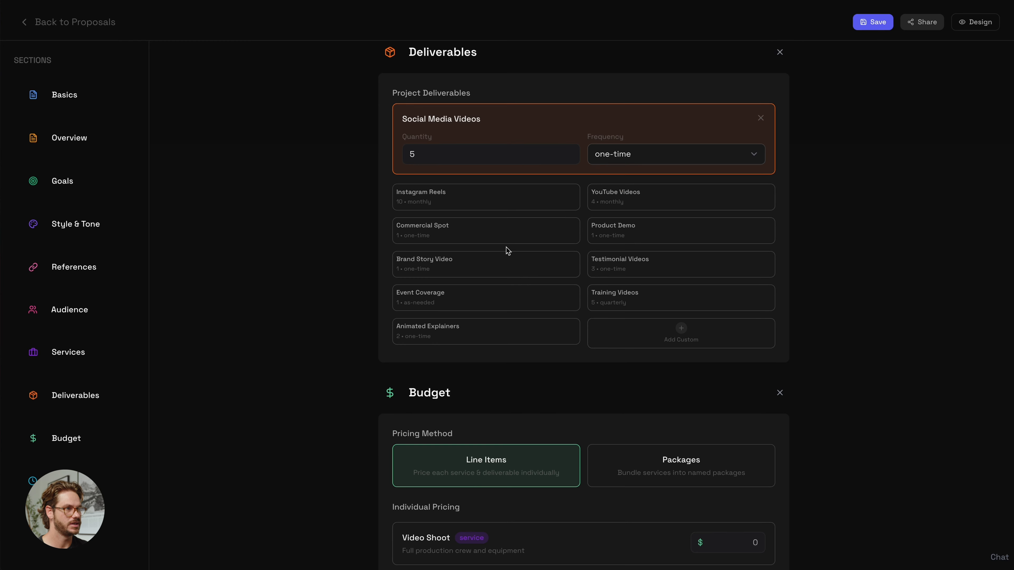
pyautogui.click(657, 157)
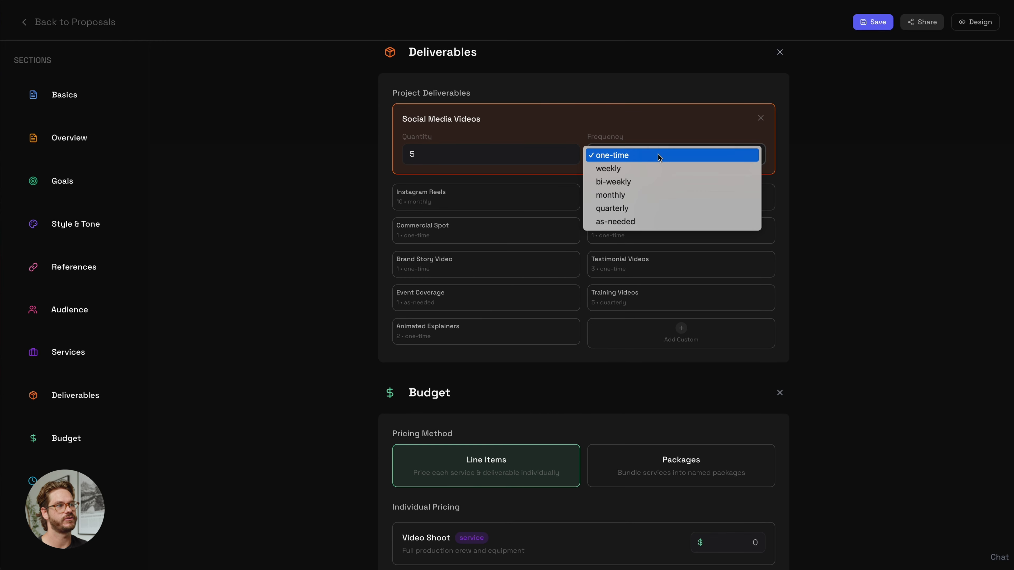
pyautogui.click(670, 128)
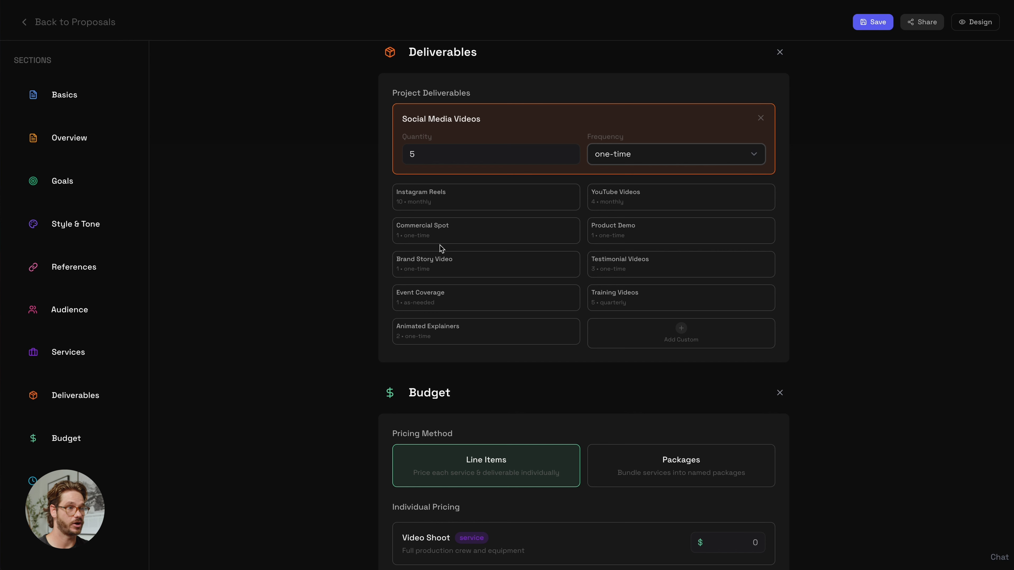
pyautogui.click(445, 264)
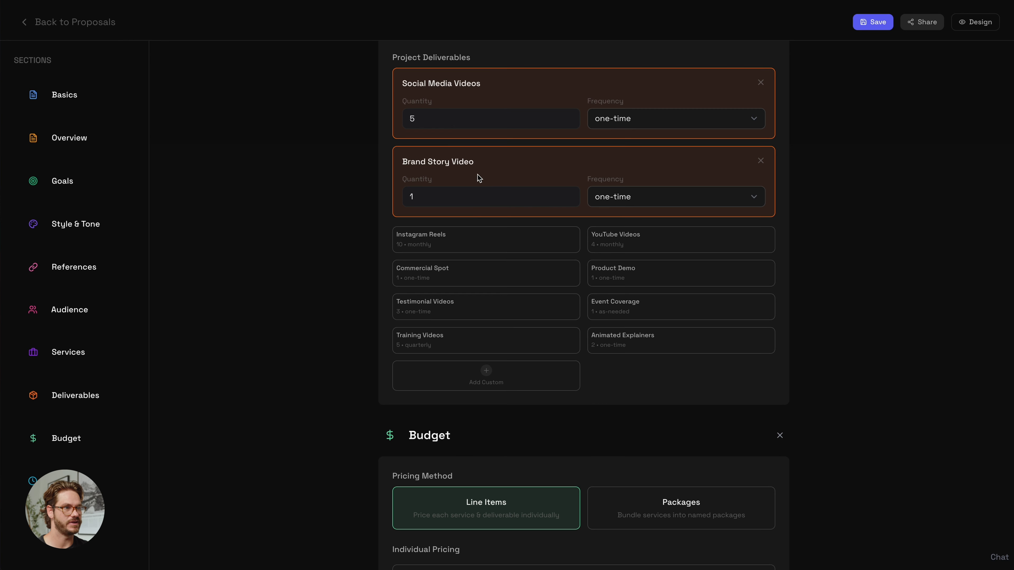
pyautogui.click(467, 305)
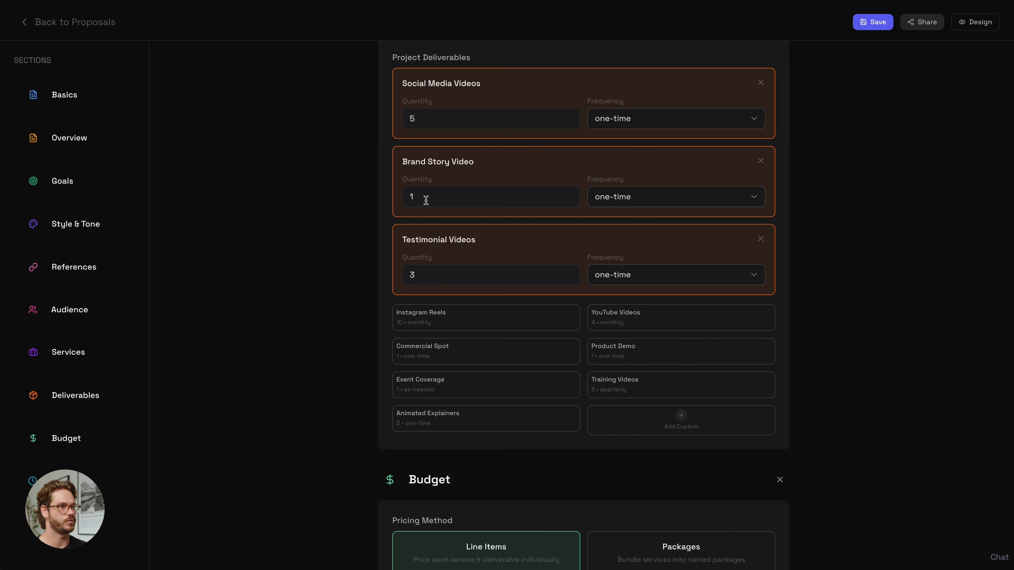
# Set the line-item prices to $5000 for Video Shoot, $6000 for Editing and $3000 for Social Media Videos.
pyautogui.scroll(-5, 481, 290)
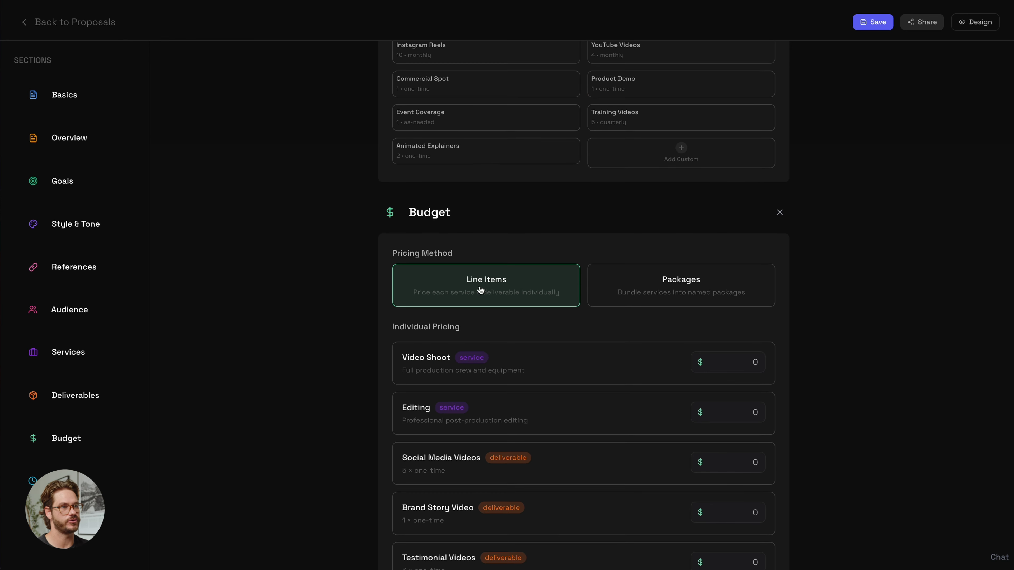
pyautogui.scroll(-4, 480, 287)
pyautogui.click(745, 228)
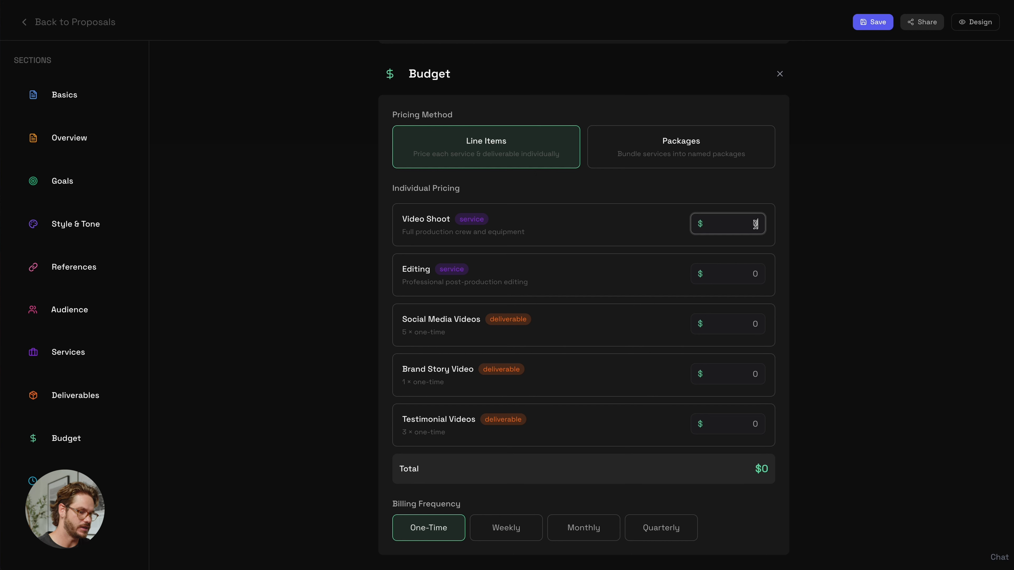
pyautogui.write('5000')
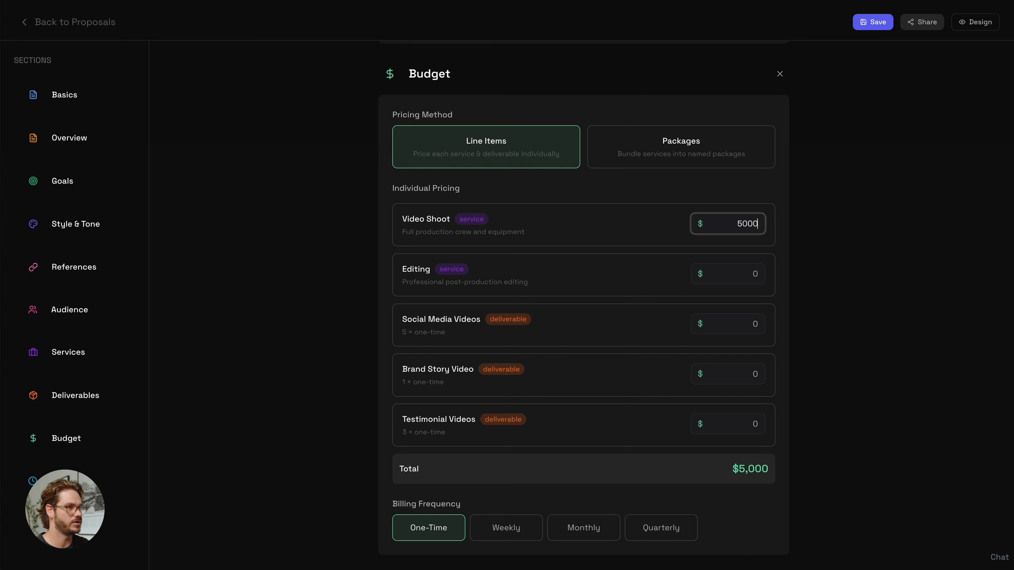
pyautogui.click(736, 272)
pyautogui.write('6000')
pyautogui.click(746, 325)
pyautogui.write('3000')
# Price the Brand Story Video at $2500 and the Testimonial Videos at $6000.
pyautogui.click(743, 378)
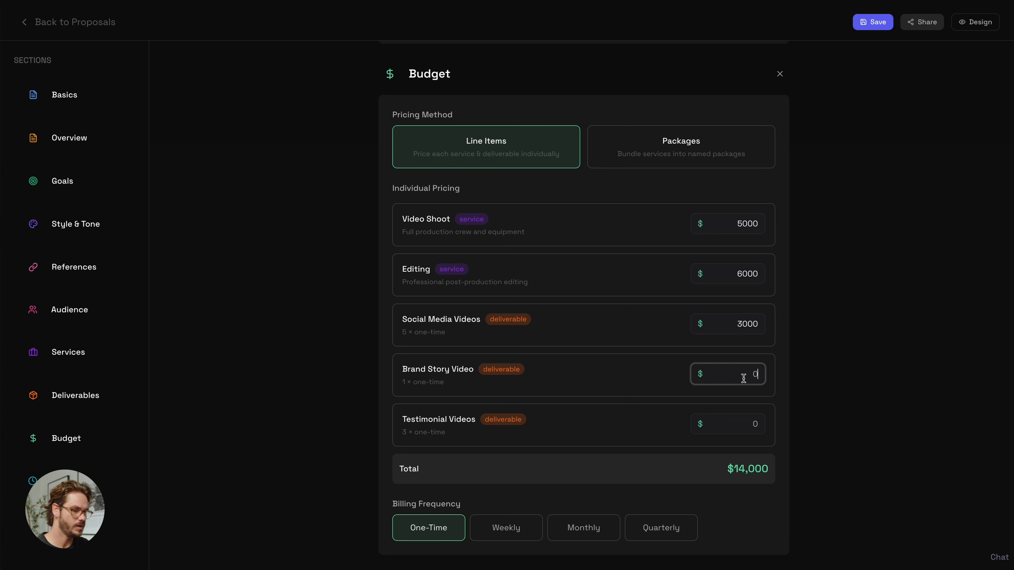
pyautogui.write('2')
pyautogui.press('BackSpace')
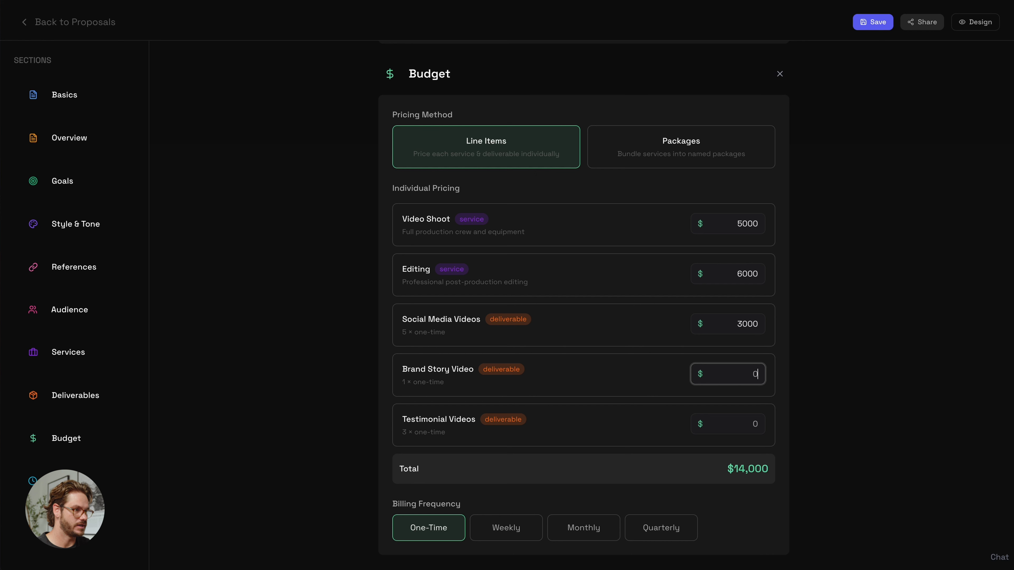
pyautogui.write('2500')
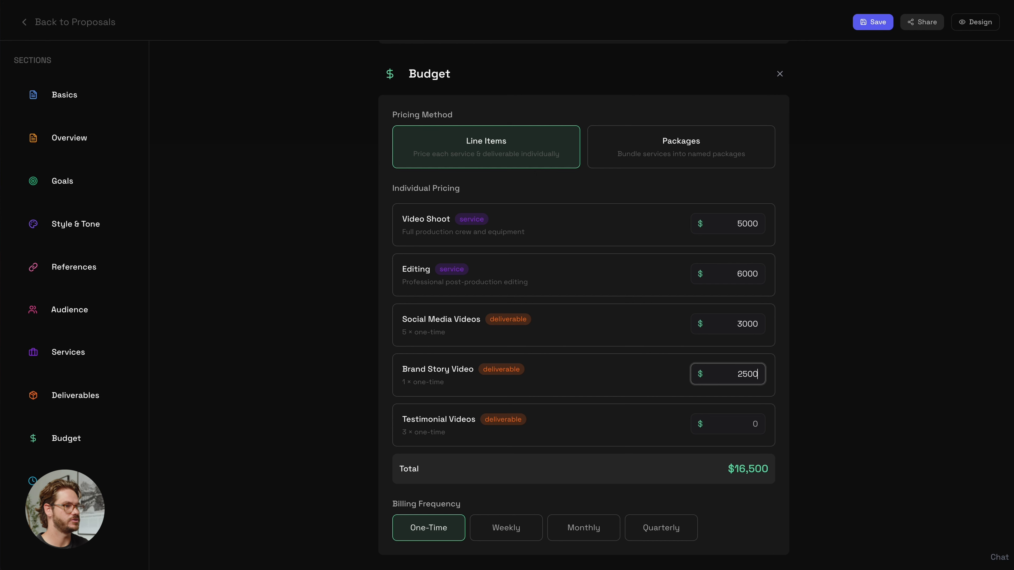
pyautogui.click(743, 428)
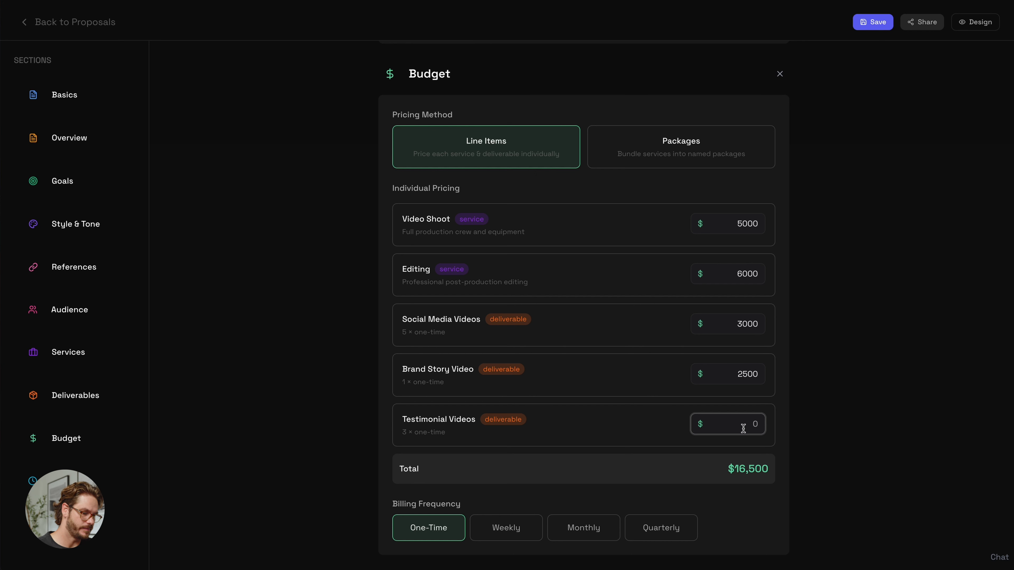
pyautogui.write('6000')
pyautogui.click(824, 409)
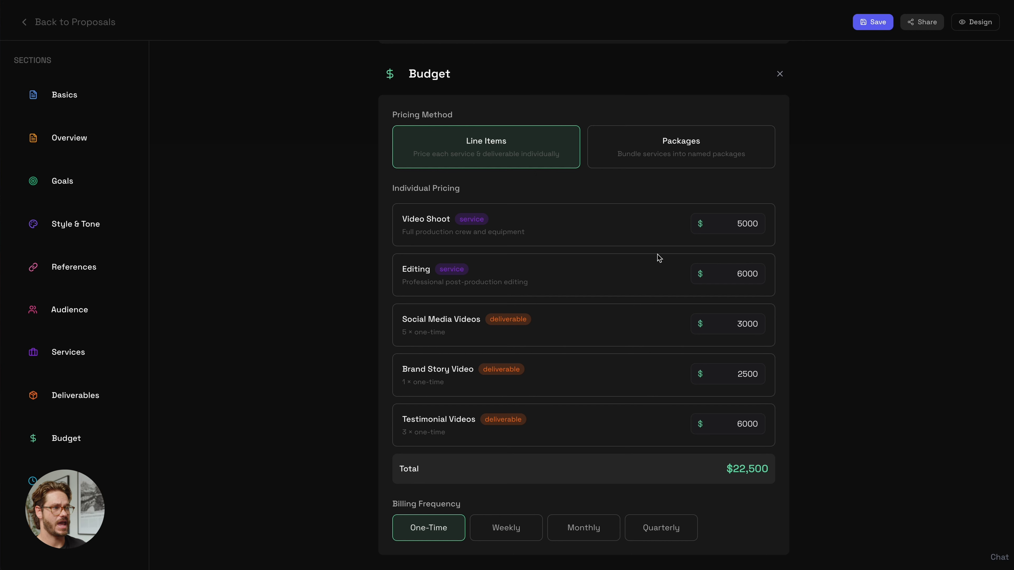
# Change the budget's pricing method to Packages and review the Basic, Premium and Platinum service packages.
pyautogui.click(643, 139)
pyautogui.scroll(-3, 652, 258)
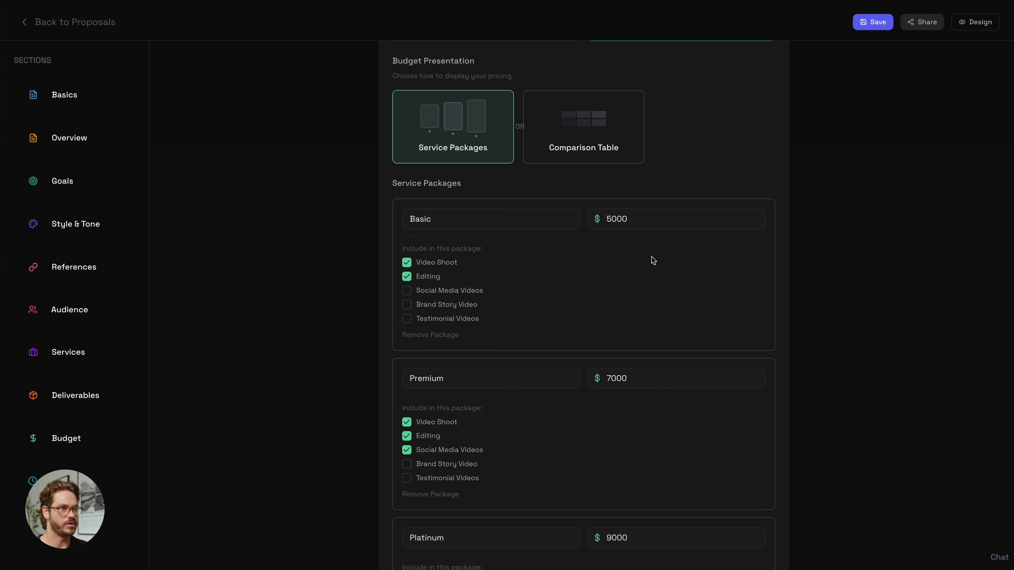
pyautogui.scroll(4, 652, 259)
pyautogui.scroll(-4, 652, 290)
pyautogui.scroll(-2, 499, 303)
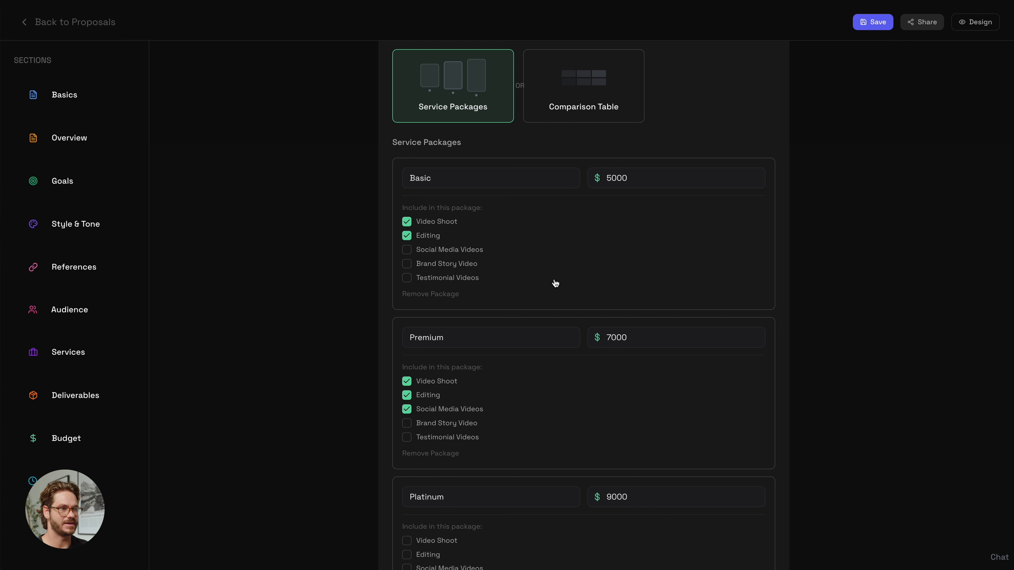
pyautogui.scroll(-1, 531, 492)
pyautogui.scroll(-2, 534, 492)
pyautogui.scroll(2, 534, 493)
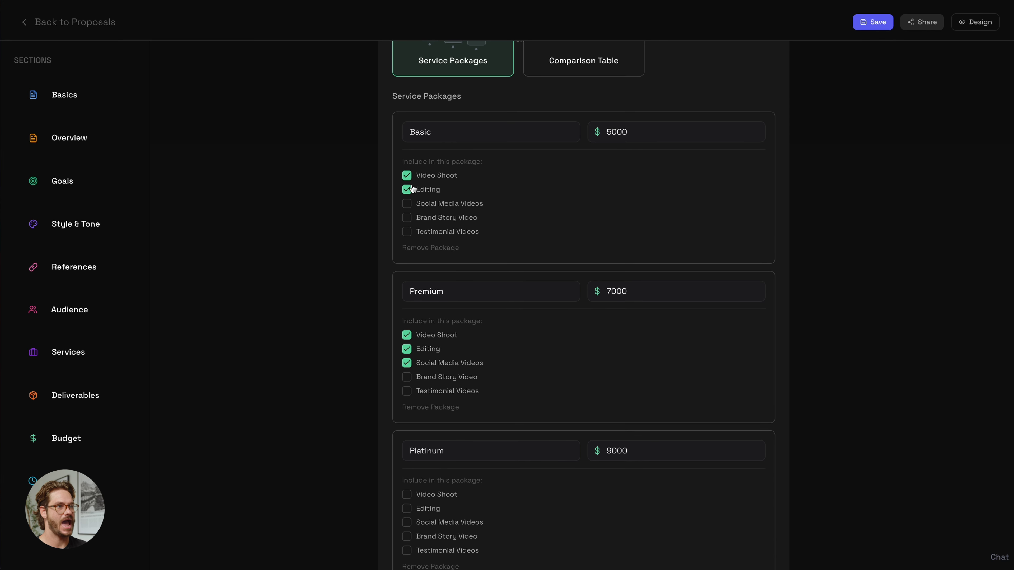
# Include Video Shoot, Editing, Social Media Videos and Brand Story Video in the Platinum package.
pyautogui.scroll(-4, 442, 243)
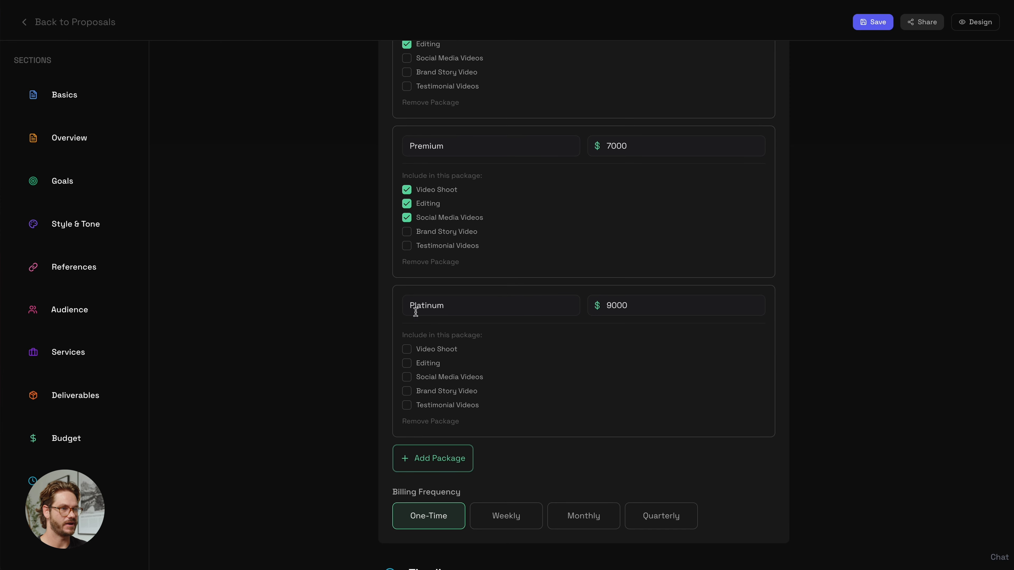
pyautogui.click(407, 351)
pyautogui.click(407, 363)
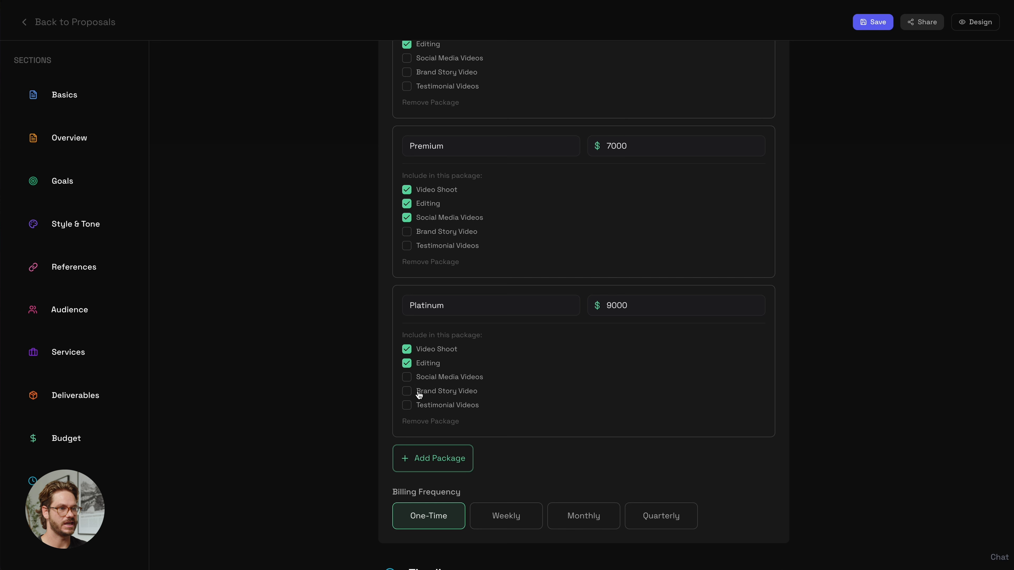
pyautogui.click(407, 378)
pyautogui.click(408, 391)
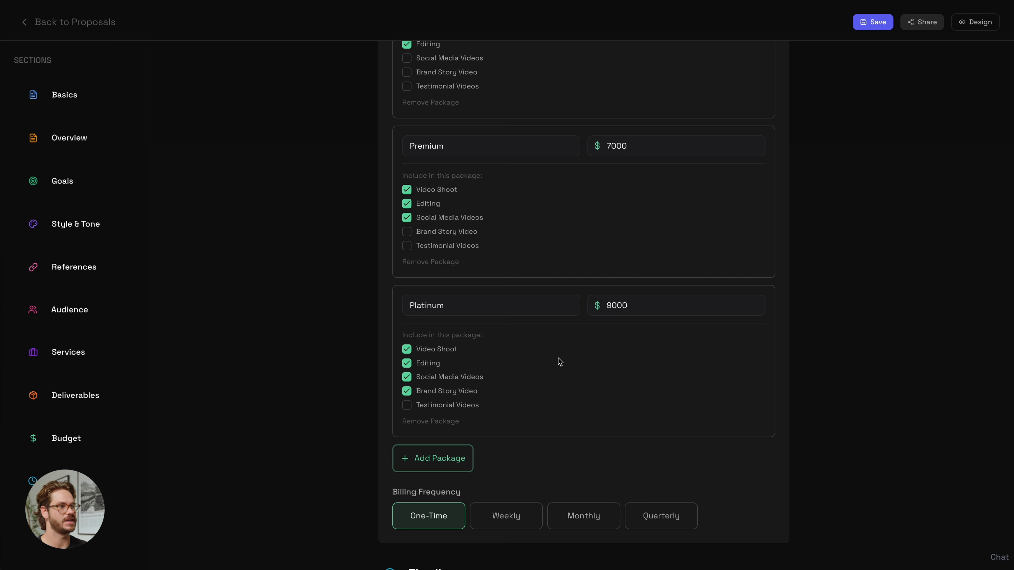
# Try the Timeline visualization in the proposal's Timeline section and return it to Single Deadline.
pyautogui.scroll(3, 561, 359)
pyautogui.scroll(7, 561, 360)
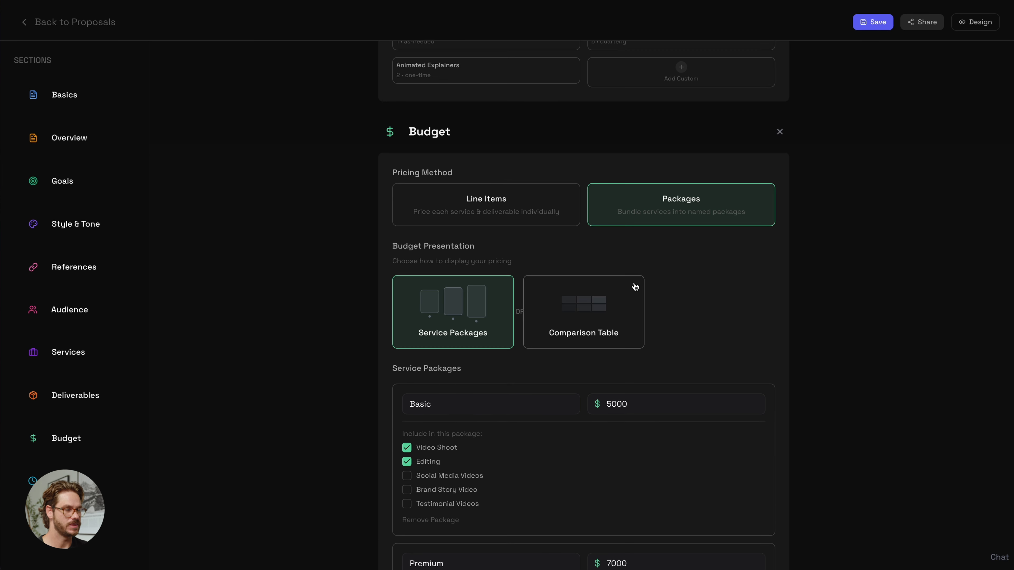
pyautogui.scroll(-18, 632, 329)
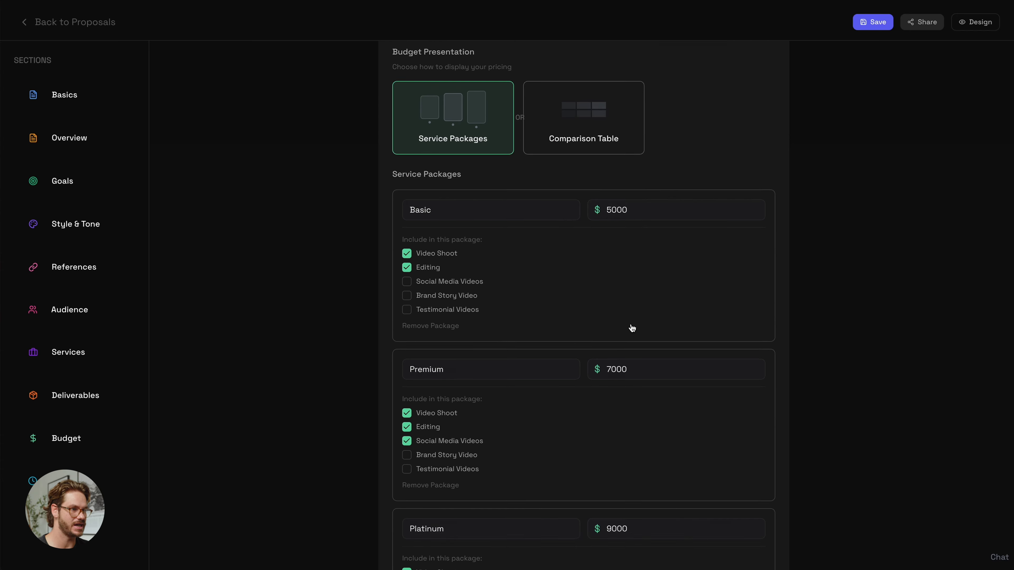
pyautogui.scroll(-1, 632, 328)
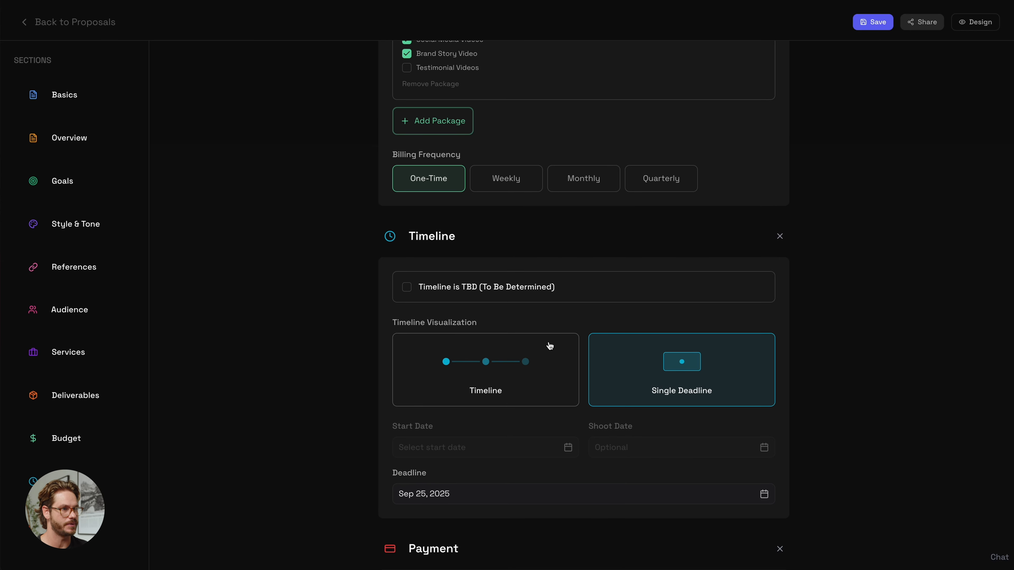
pyautogui.scroll(-1, 549, 346)
pyautogui.scroll(-1, 537, 333)
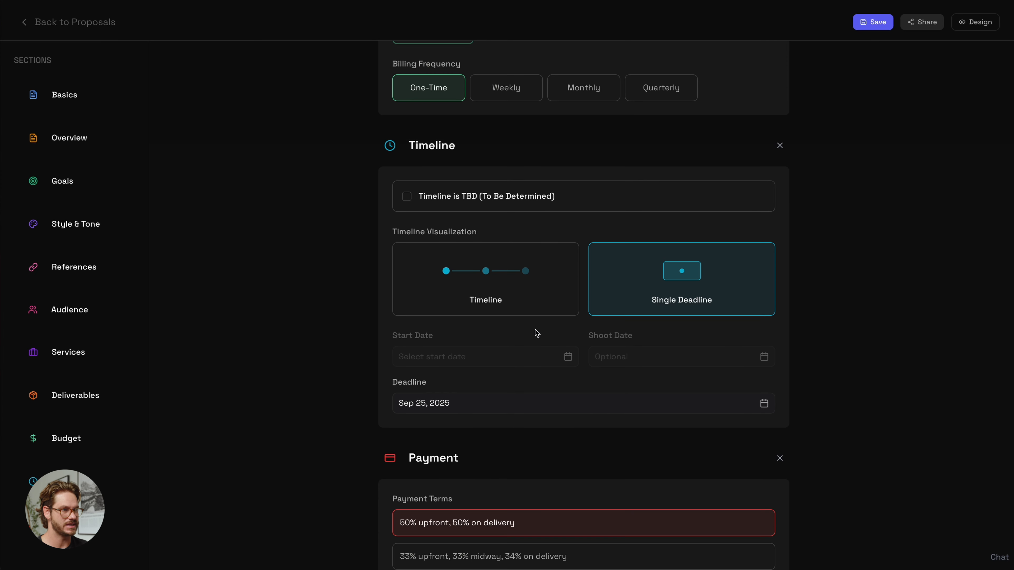
pyautogui.click(509, 290)
pyautogui.click(681, 278)
# Review the proposal's payment terms, e-signature and invoice link options, and save the proposal.
pyautogui.scroll(-5, 456, 439)
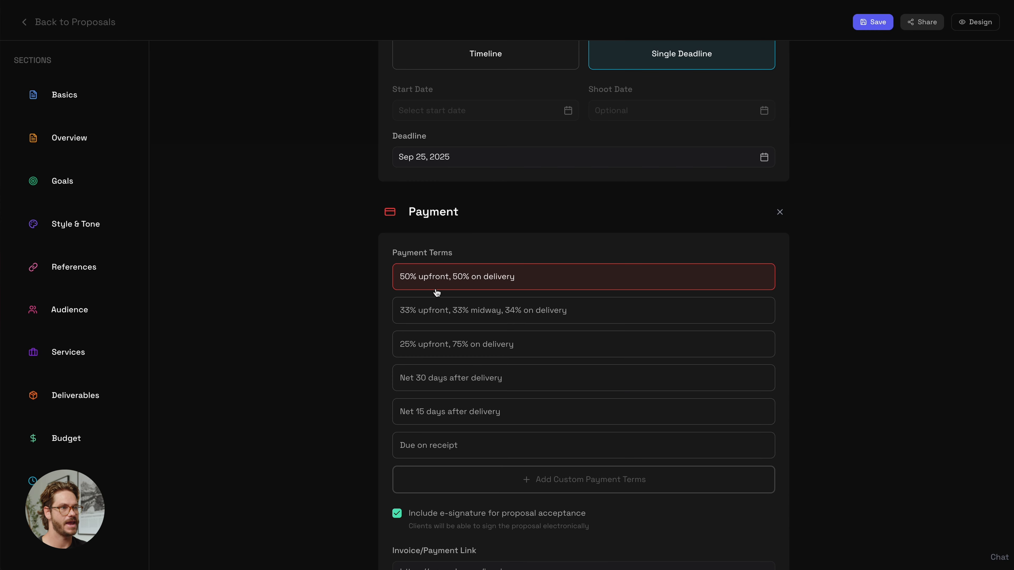
pyautogui.scroll(-3, 436, 293)
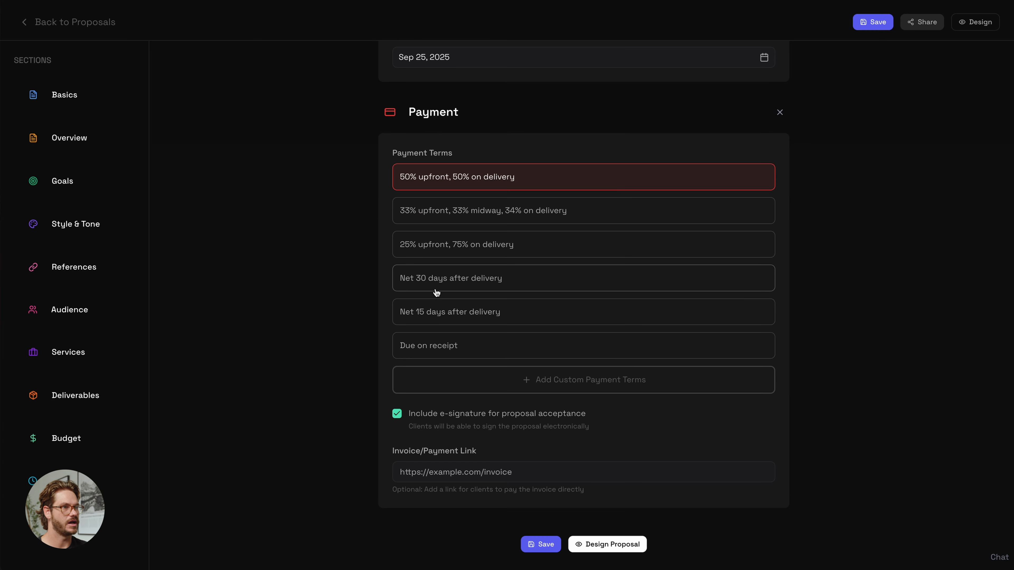
pyautogui.scroll(-1, 437, 291)
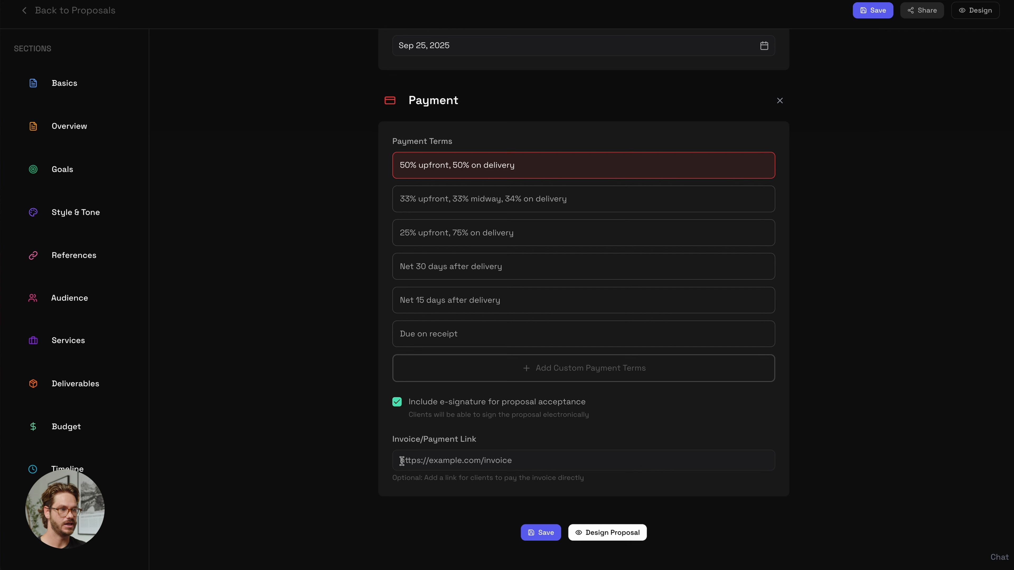
pyautogui.click(541, 534)
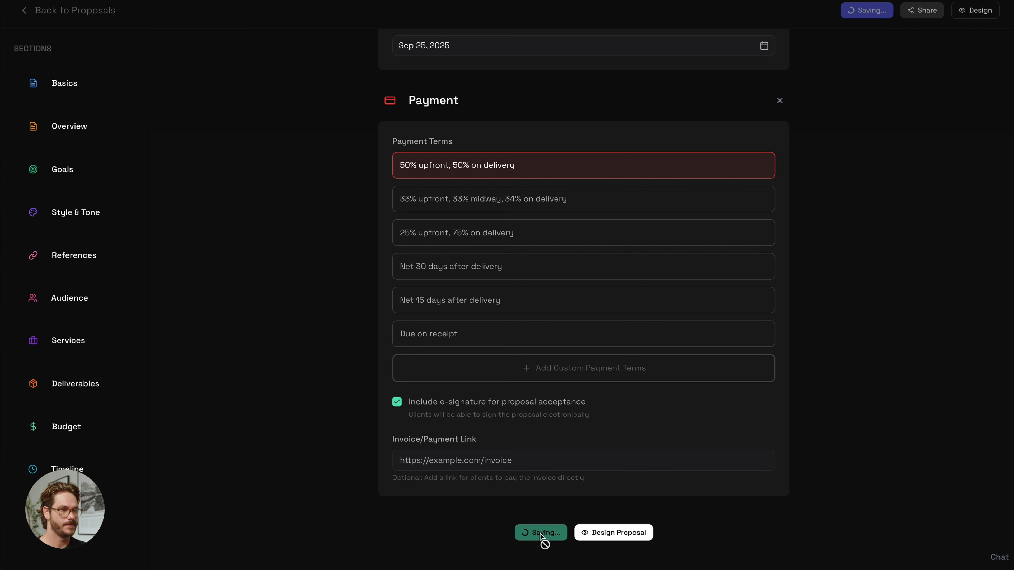
# Open the proposal's design view and review the document from Project Overview through Payment Terms.
pyautogui.click(615, 537)
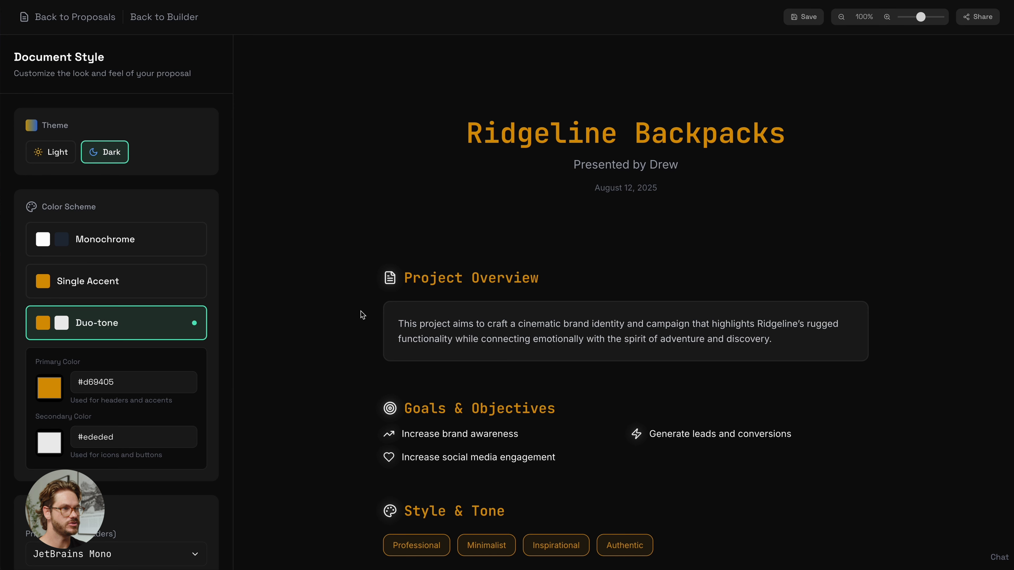
pyautogui.scroll(-12, 489, 381)
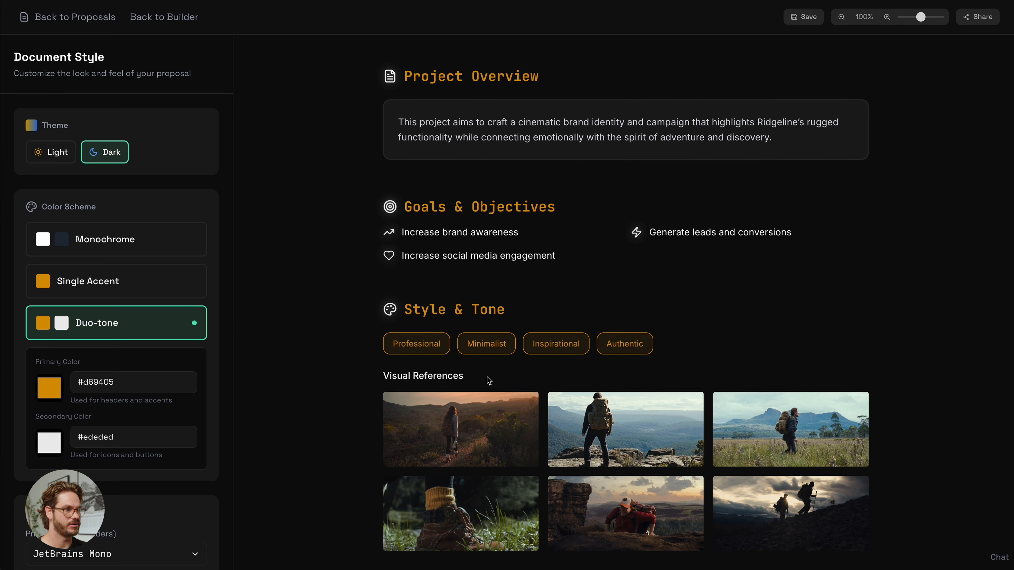
pyautogui.scroll(-15, 487, 376)
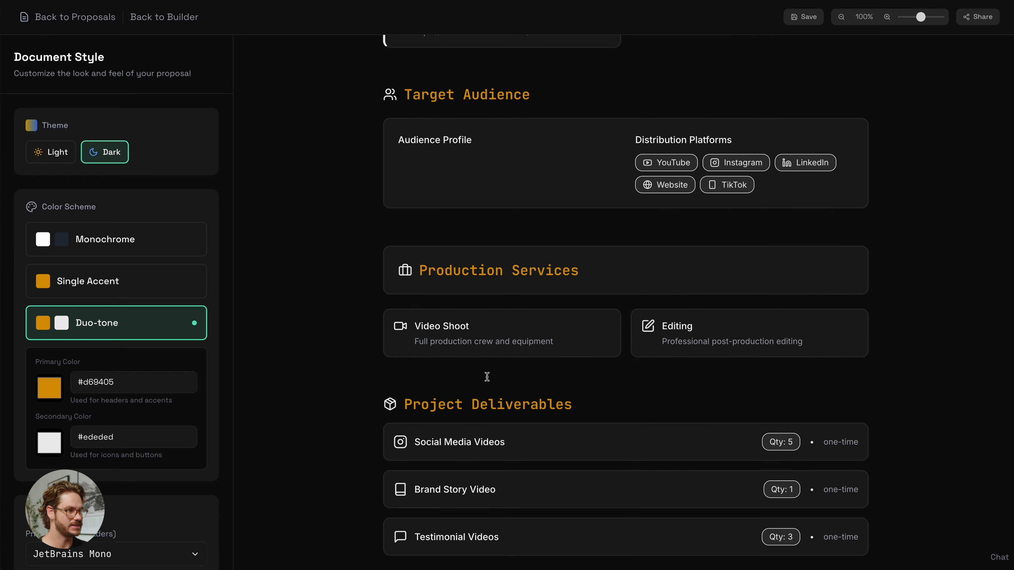
pyautogui.scroll(-7, 489, 381)
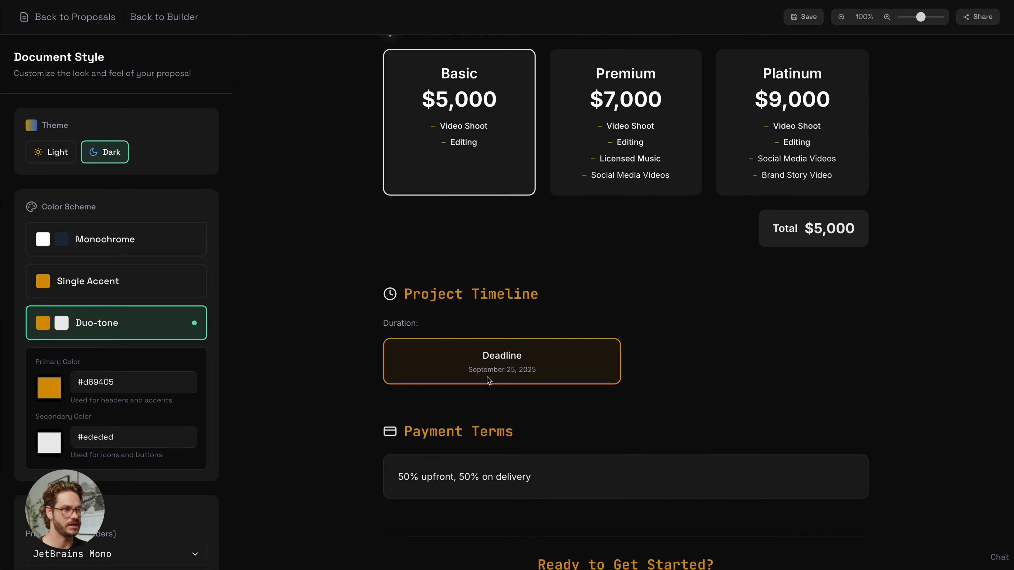
pyautogui.scroll(20, 487, 377)
pyautogui.scroll(8, 487, 377)
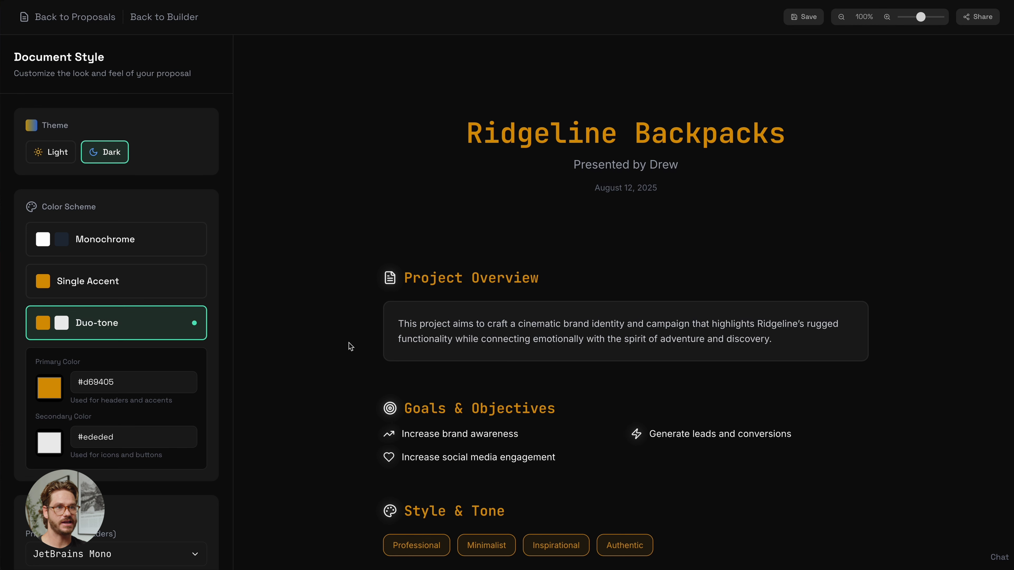
# Try the Light theme with the Monochrome color scheme on the proposal.
pyautogui.click(55, 156)
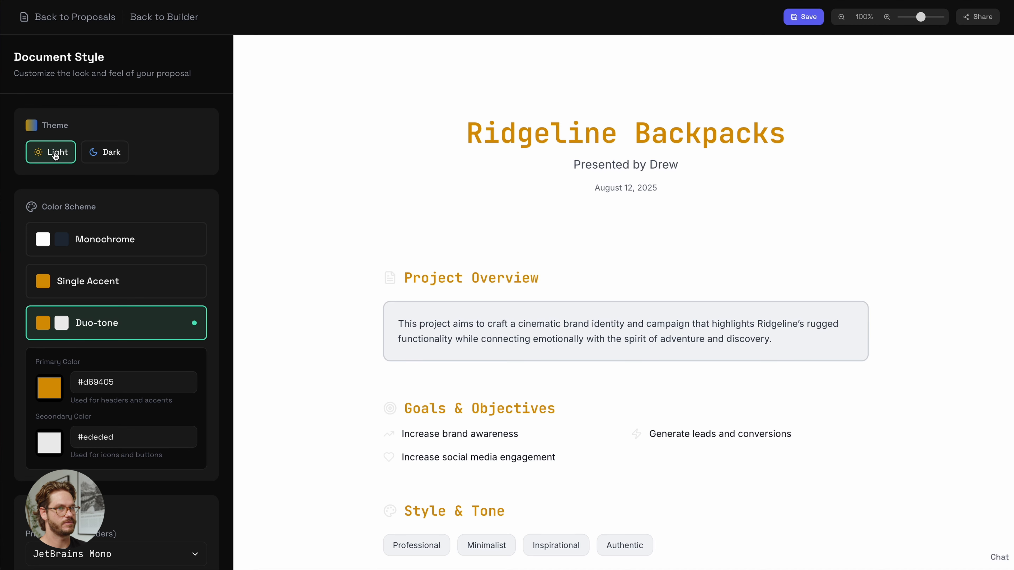
pyautogui.click(67, 245)
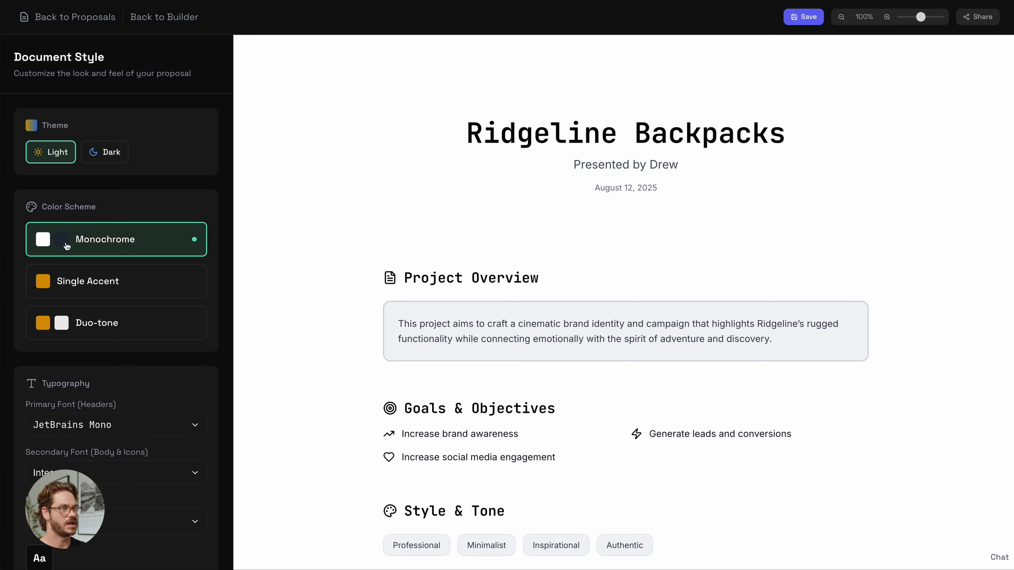
# Set the proposal's primary header font to Inter and make the headers all uppercase.
pyautogui.scroll(-1, 141, 432)
pyautogui.click(193, 384)
pyautogui.click(100, 415)
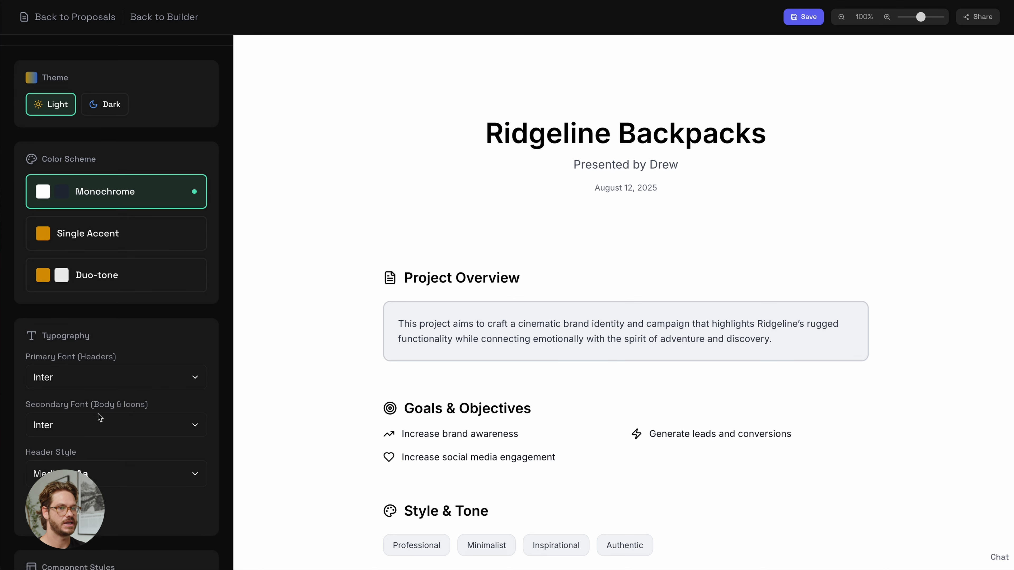
pyautogui.scroll(-3, 101, 416)
pyautogui.click(47, 387)
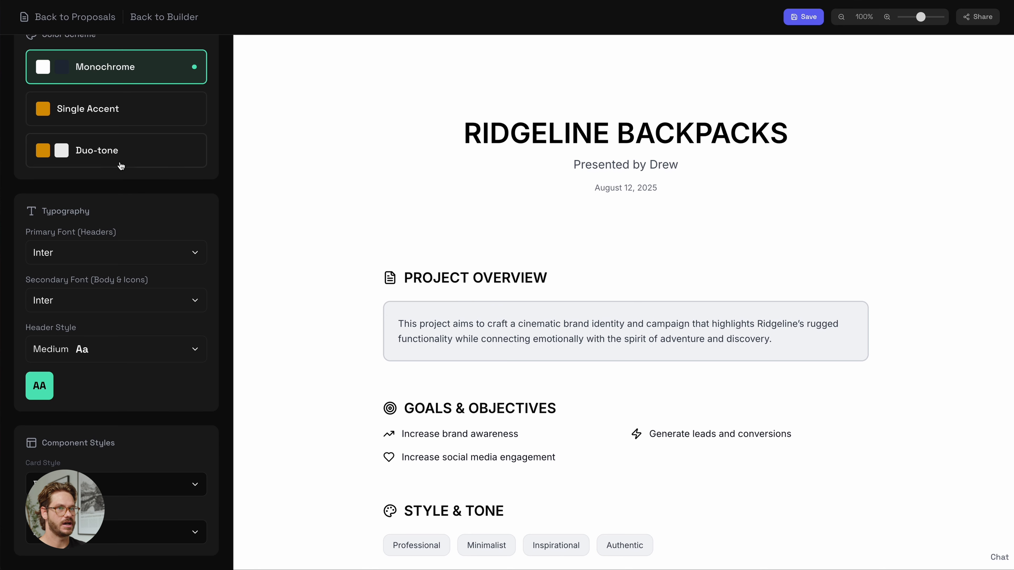
# Switch the proposal to the Dark theme with the Duo-tone color scheme.
pyautogui.scroll(4, 121, 166)
pyautogui.click(111, 156)
pyautogui.scroll(-2, 142, 248)
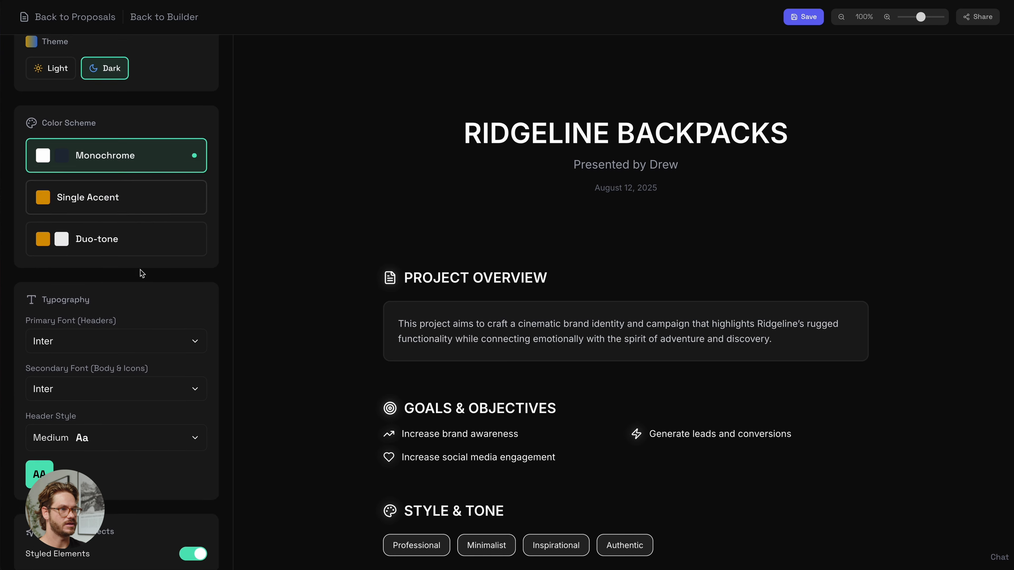
pyautogui.click(77, 241)
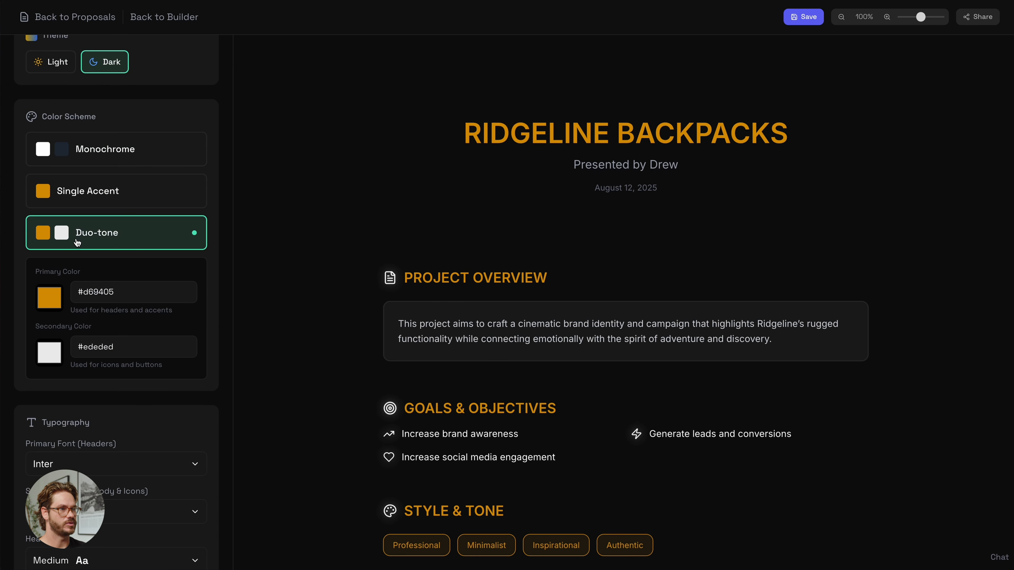
# Set the proposal's card style to Flat and toggle the dark mode Styled Elements off and back on.
pyautogui.scroll(-7, 133, 334)
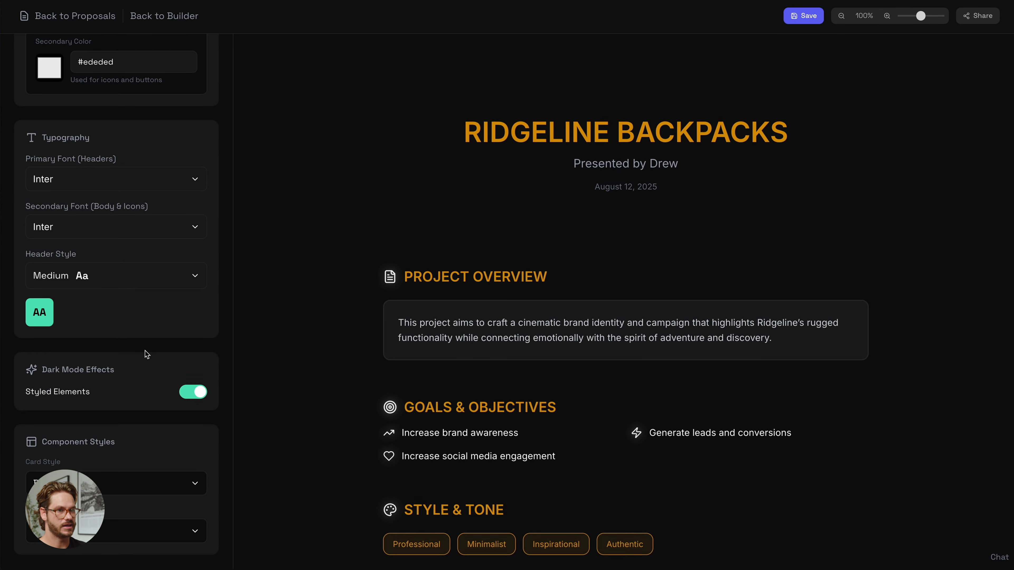
pyautogui.click(198, 492)
pyautogui.click(94, 519)
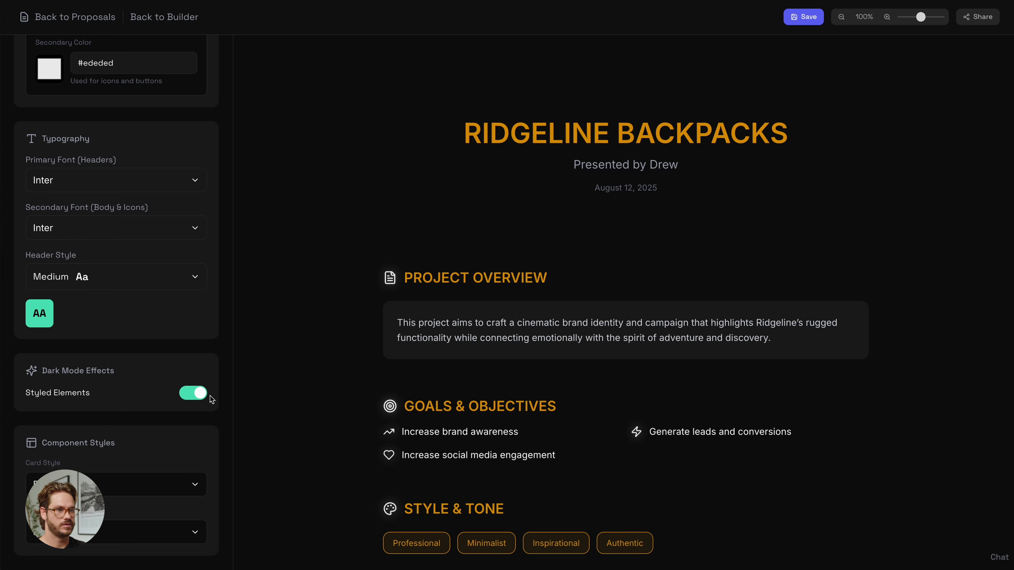
pyautogui.click(195, 394)
pyautogui.click(195, 394)
# Change the proposal components' border radius to give cards and tags square corners.
pyautogui.scroll(-1, 172, 455)
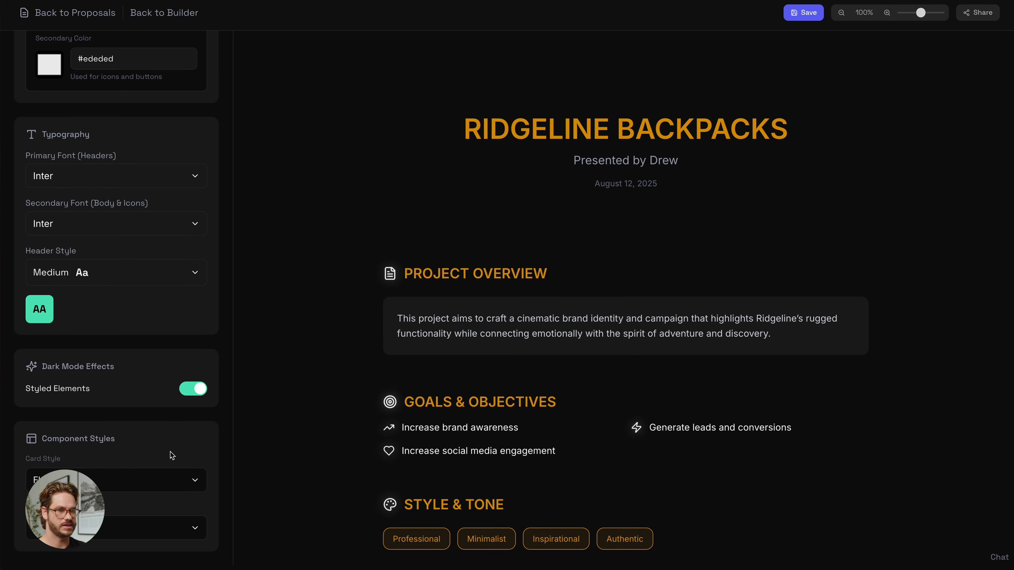
pyautogui.click(179, 535)
pyautogui.scroll(-2, 114, 550)
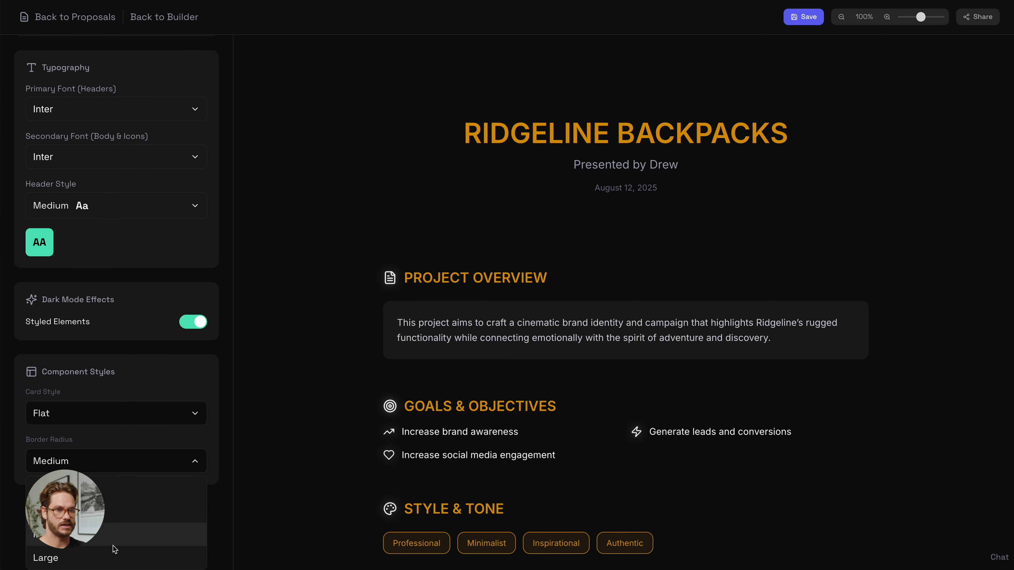
pyautogui.click(84, 488)
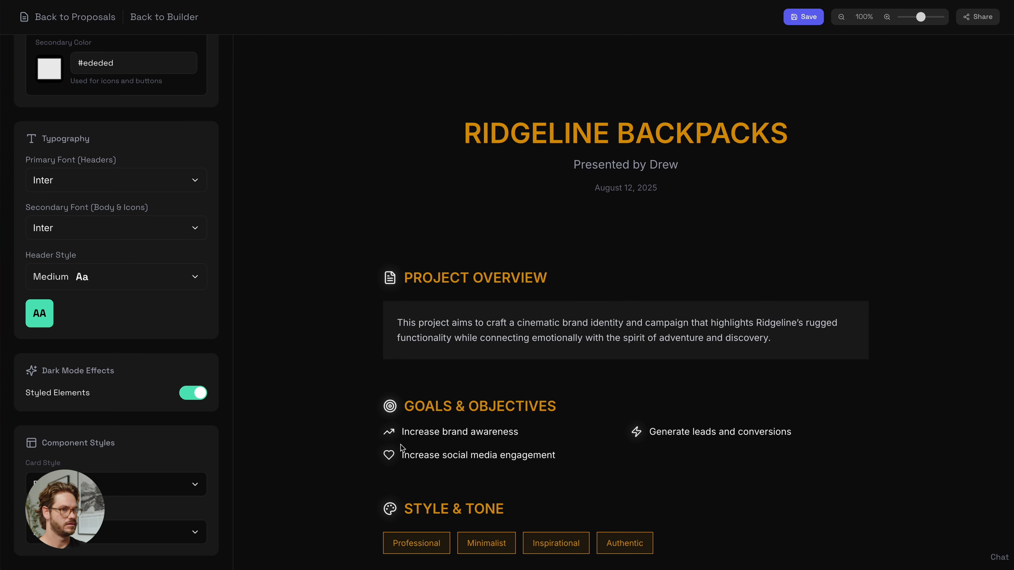
# Review the restyled proposal and save the design.
pyautogui.scroll(-7, 410, 482)
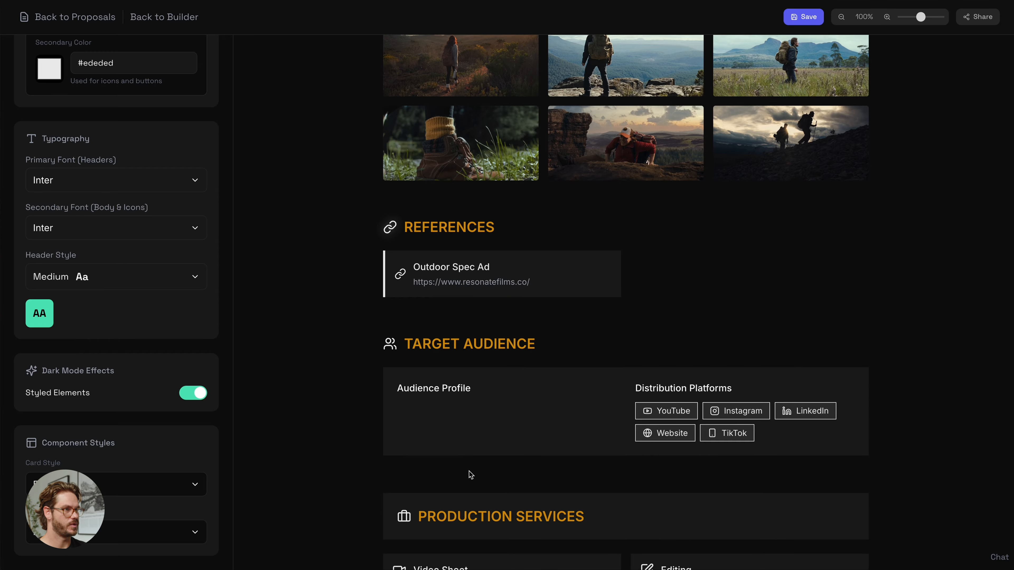
pyautogui.scroll(1, 469, 471)
pyautogui.scroll(-9, 469, 472)
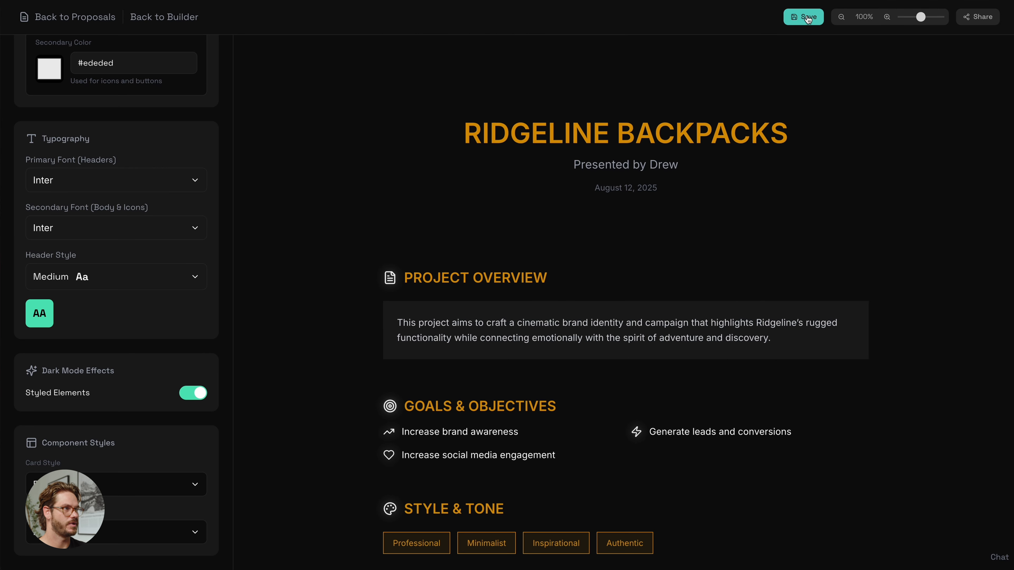
pyautogui.click(804, 20)
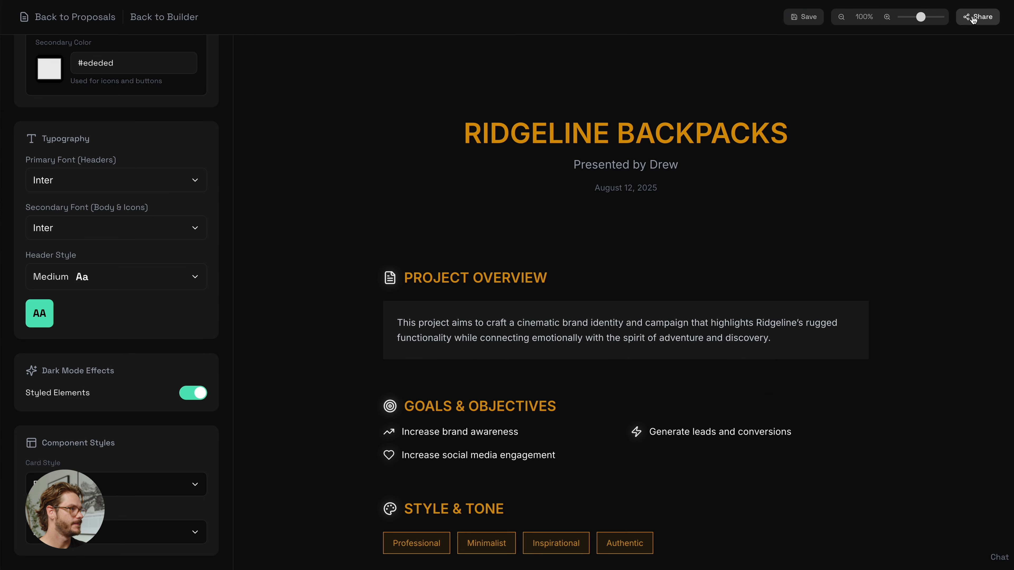
# Share the proposal and review its client-facing page.
pyautogui.click(973, 18)
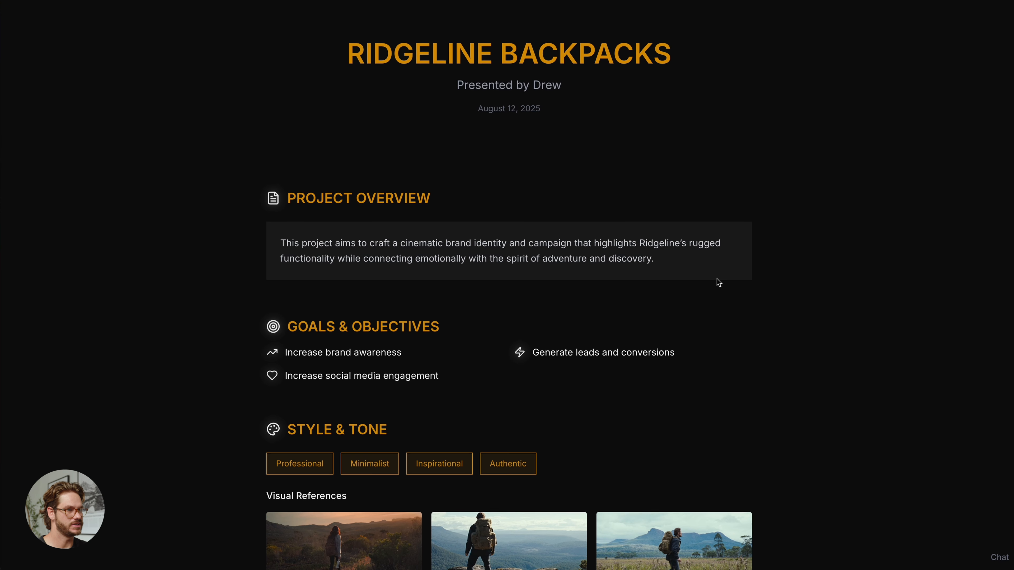
pyautogui.scroll(-10, 717, 279)
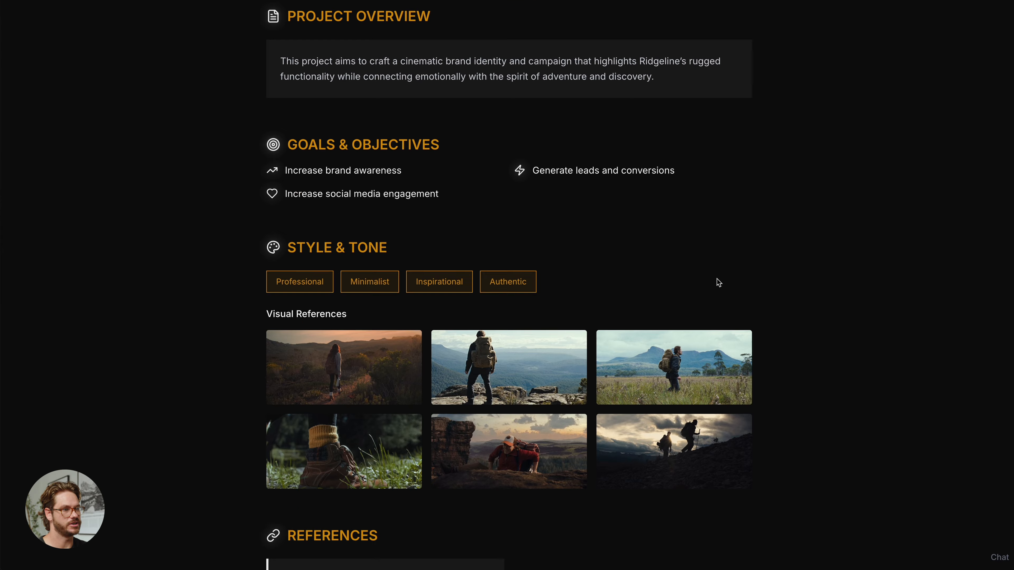
pyautogui.scroll(-15, 717, 279)
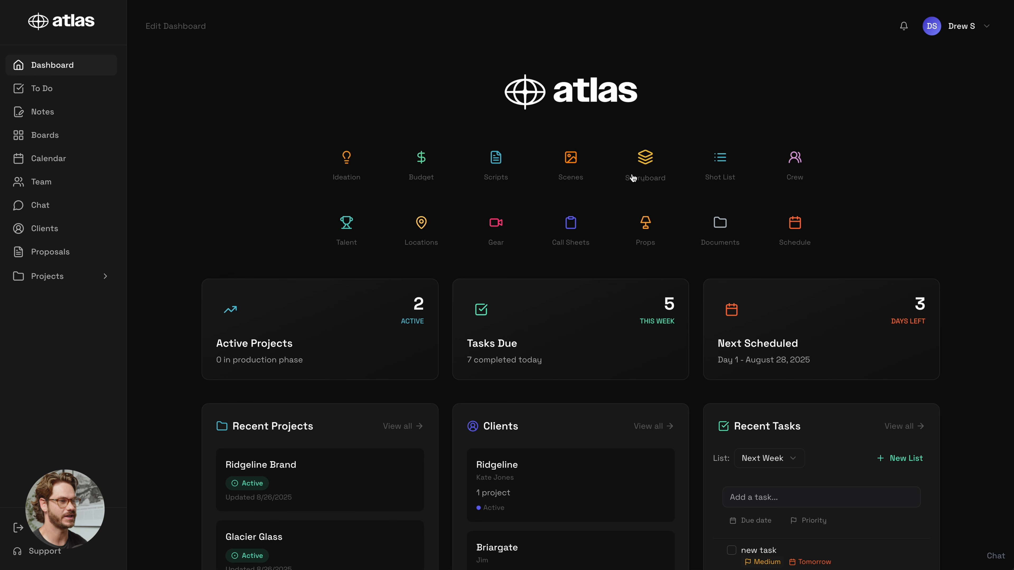
# Open Scenes and switch the working project to Ridgeline Brand.
pyautogui.click(572, 161)
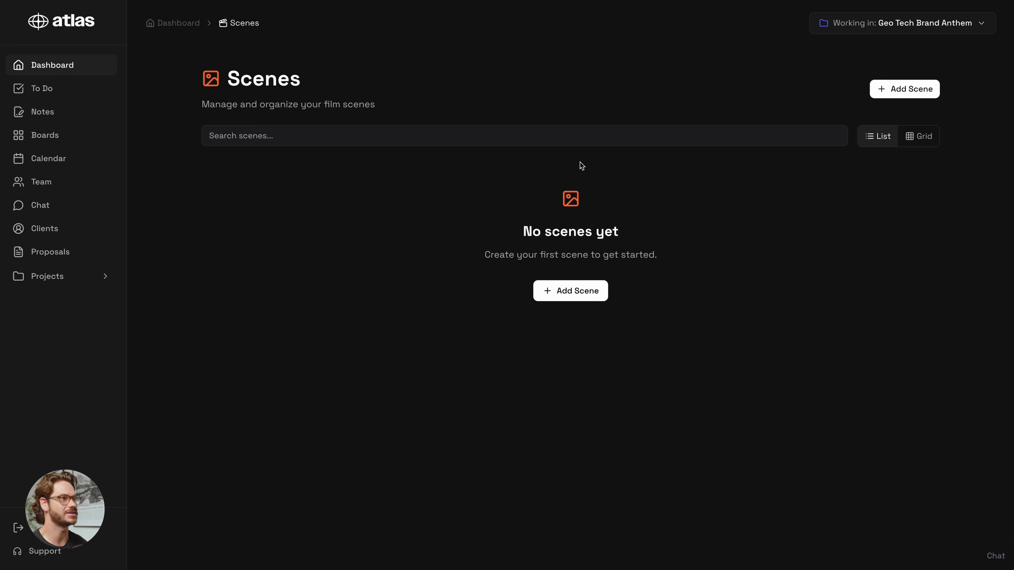
pyautogui.click(896, 26)
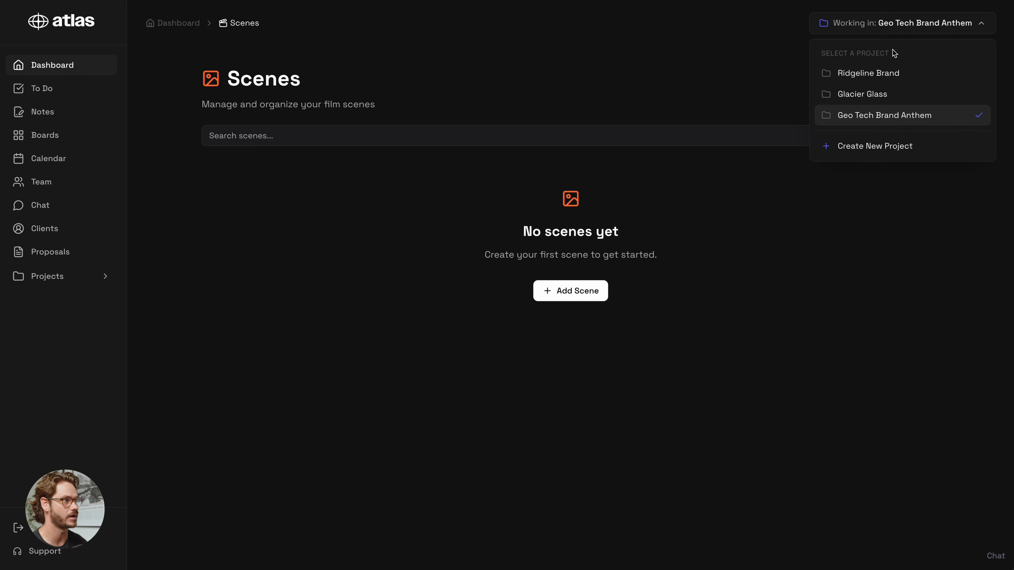
pyautogui.click(890, 76)
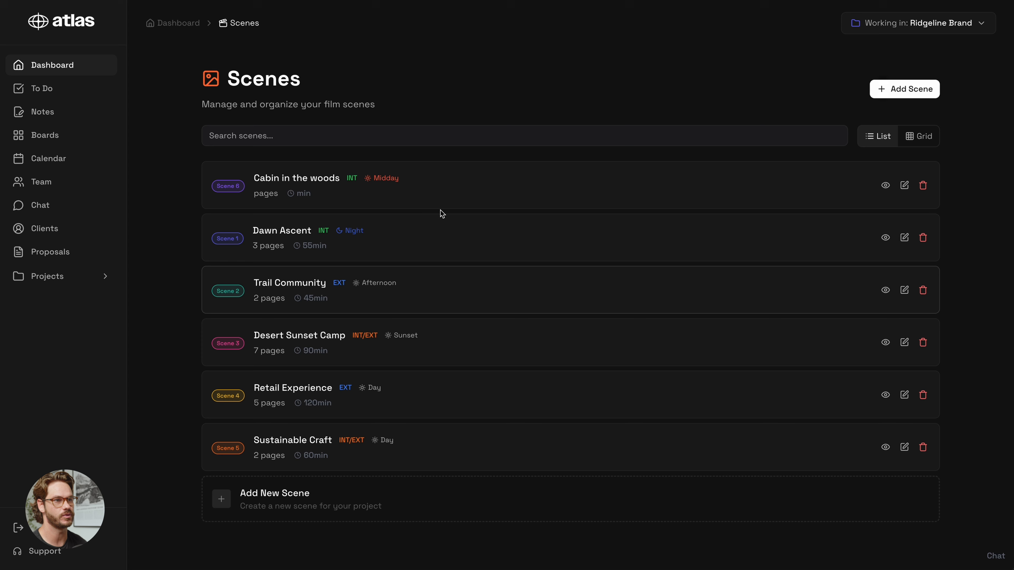
# Check from the dashboard that Scripts uses the selected project, and return to the dashboard.
pyautogui.click(177, 25)
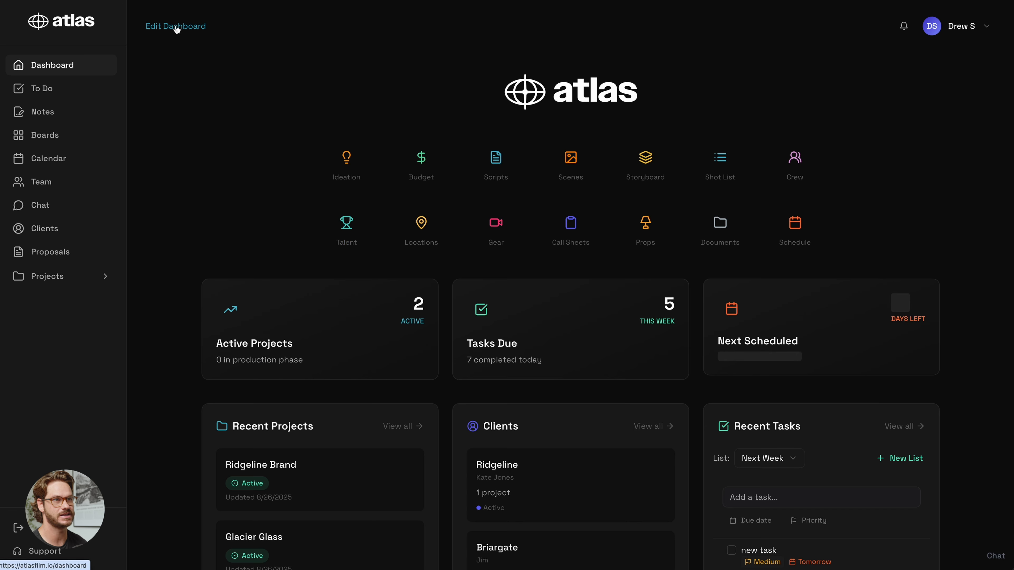
pyautogui.click(495, 165)
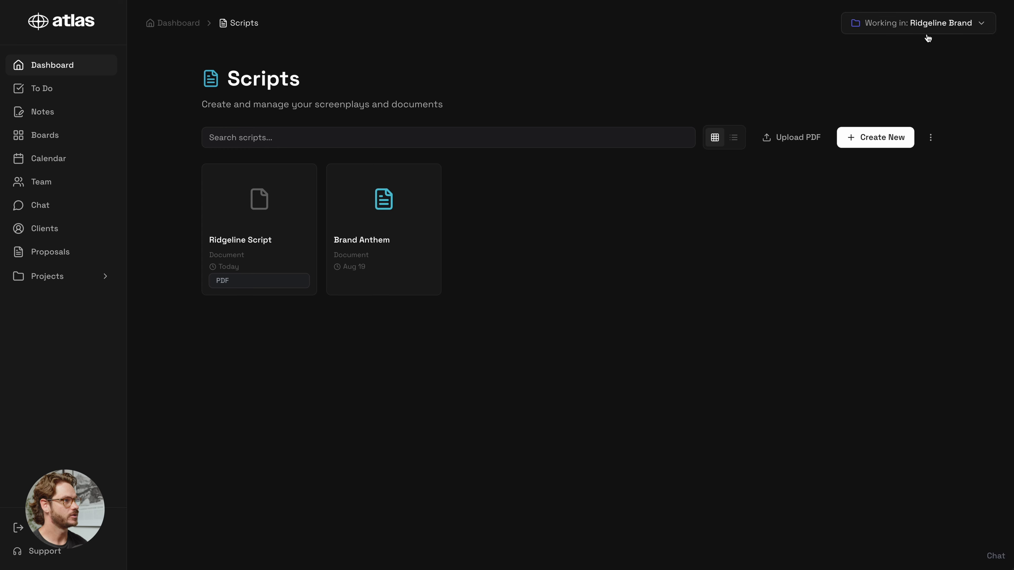
pyautogui.click(195, 25)
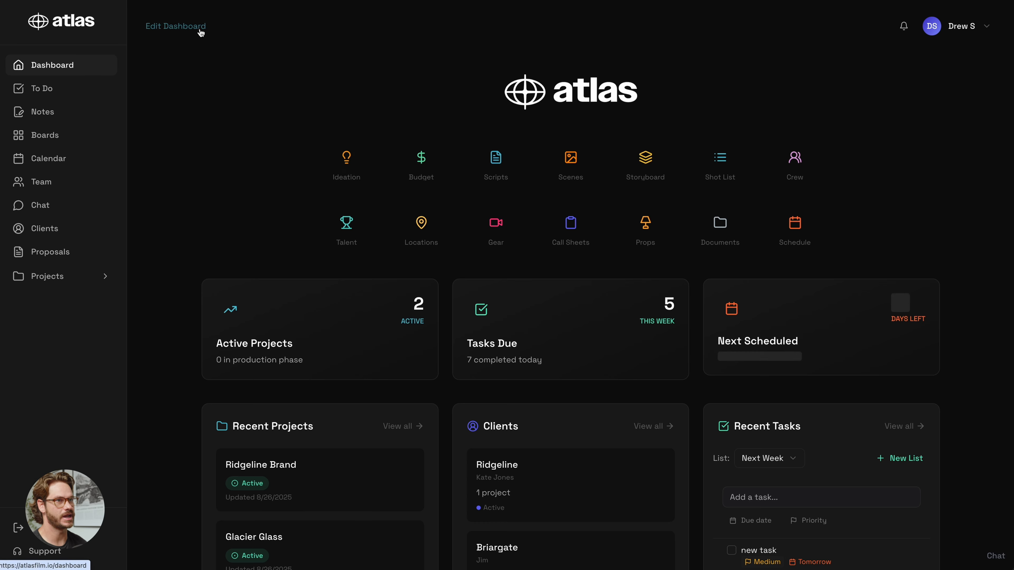